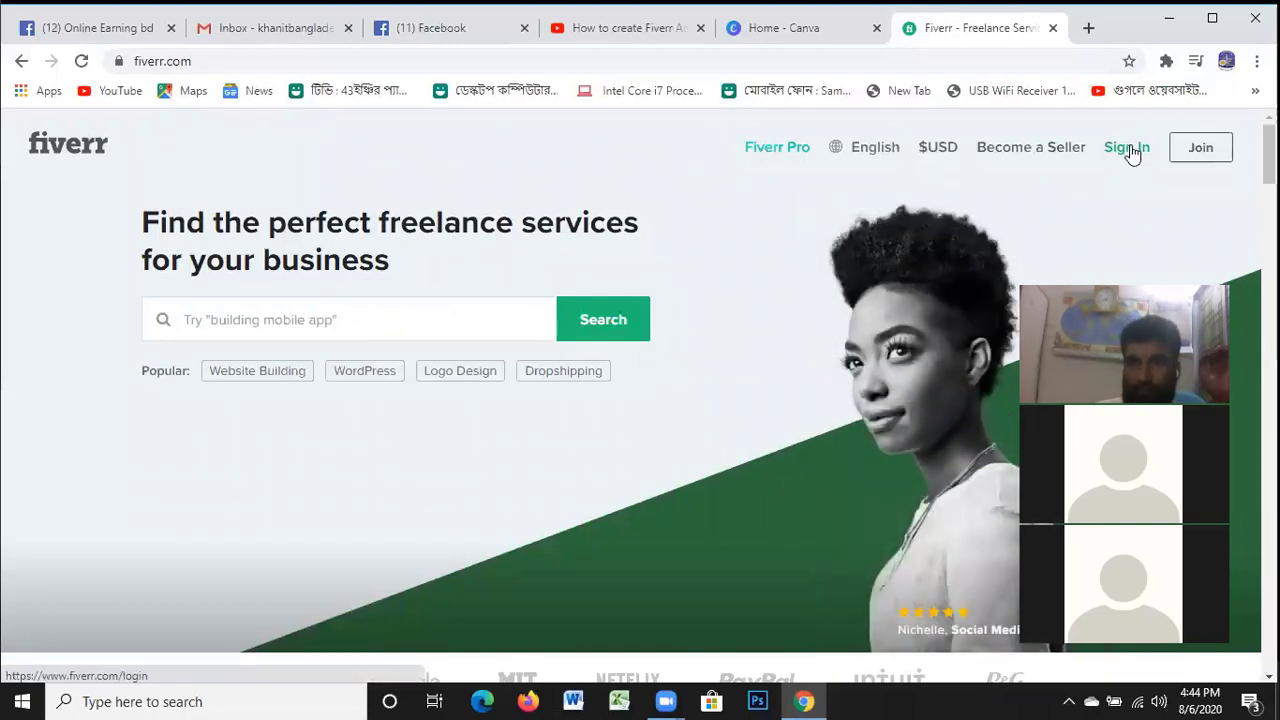
click(1129, 147)
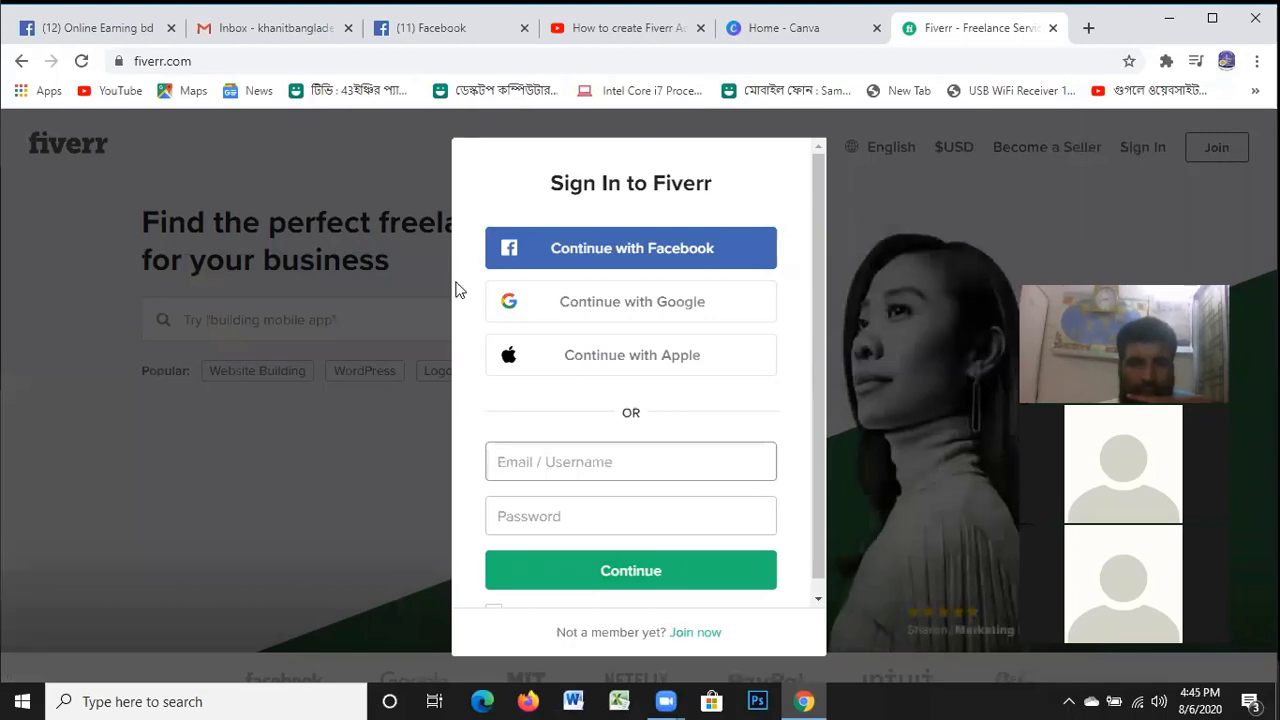
click(881, 257)
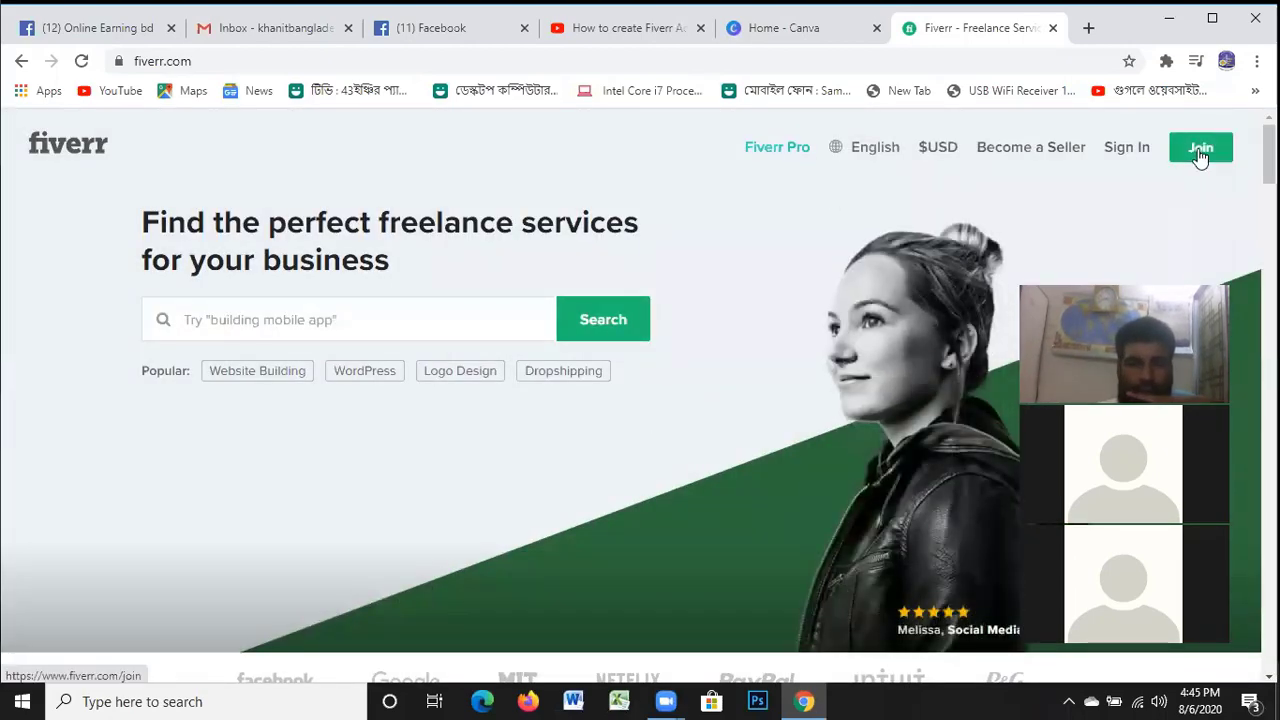
click(798, 30)
click(945, 30)
click(805, 36)
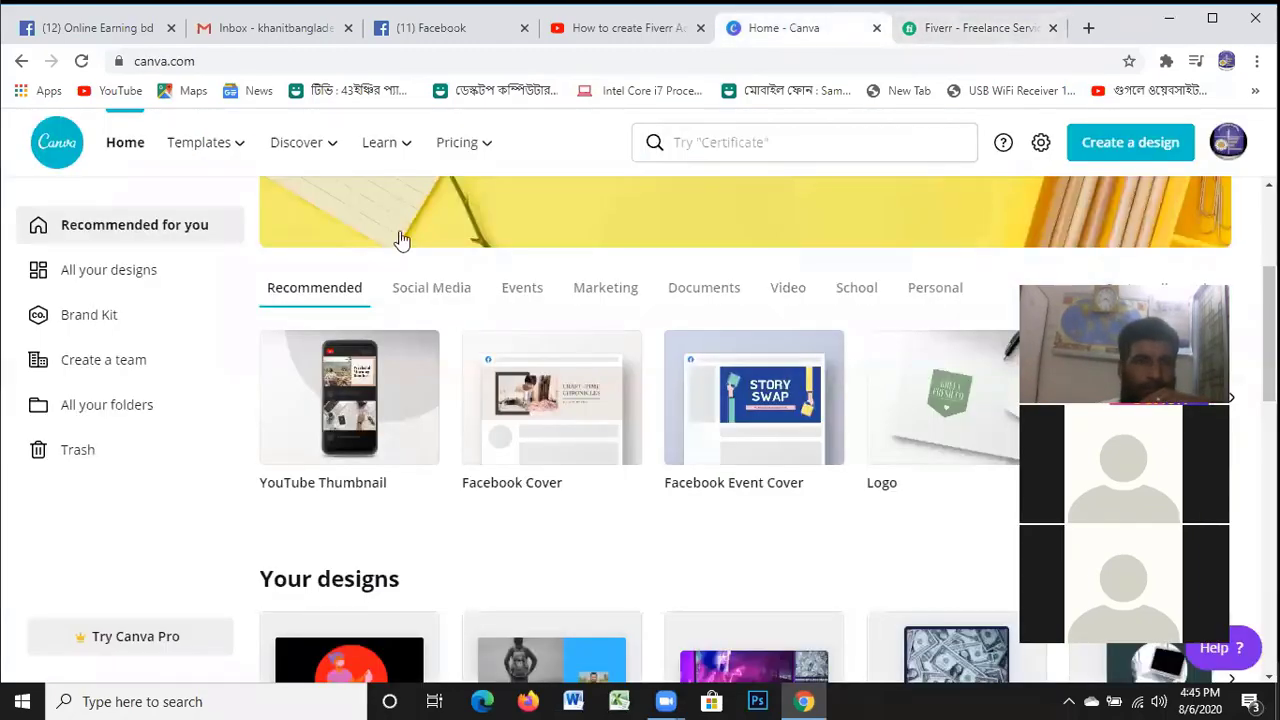
click(946, 30)
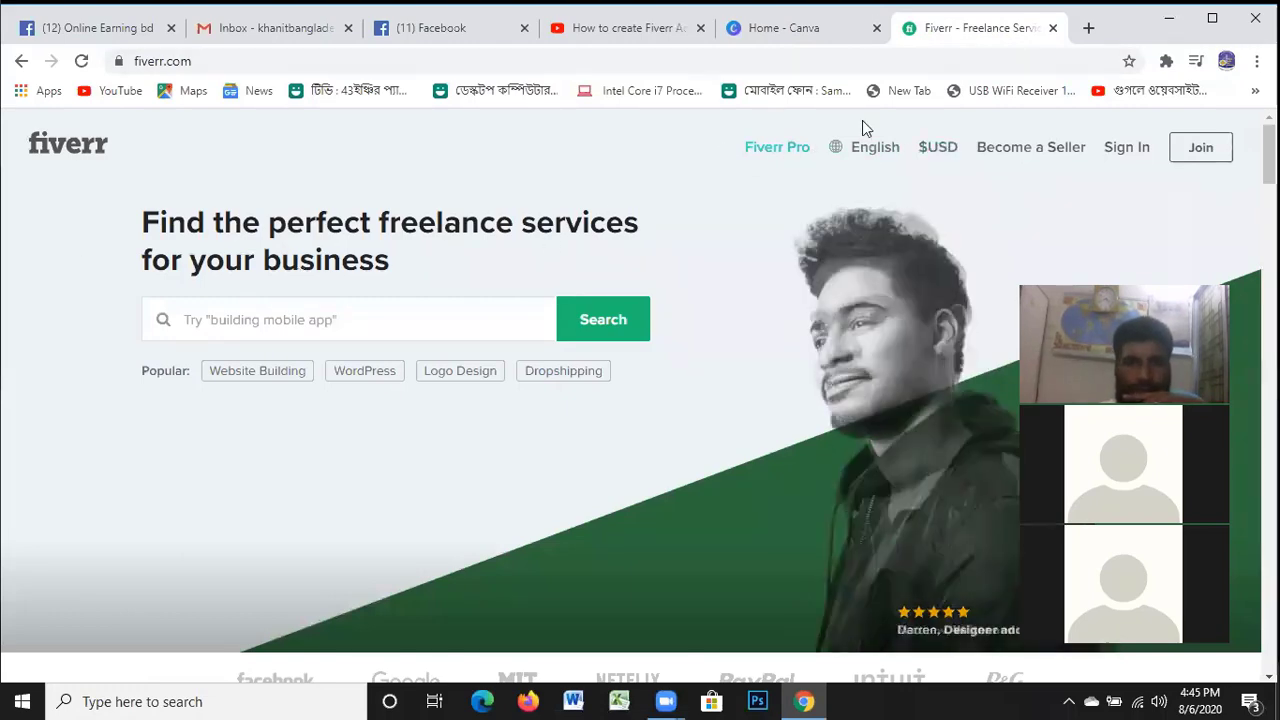
Open an extra blank browser tab, and minimize the browser to refresh the desktop
click(1089, 30)
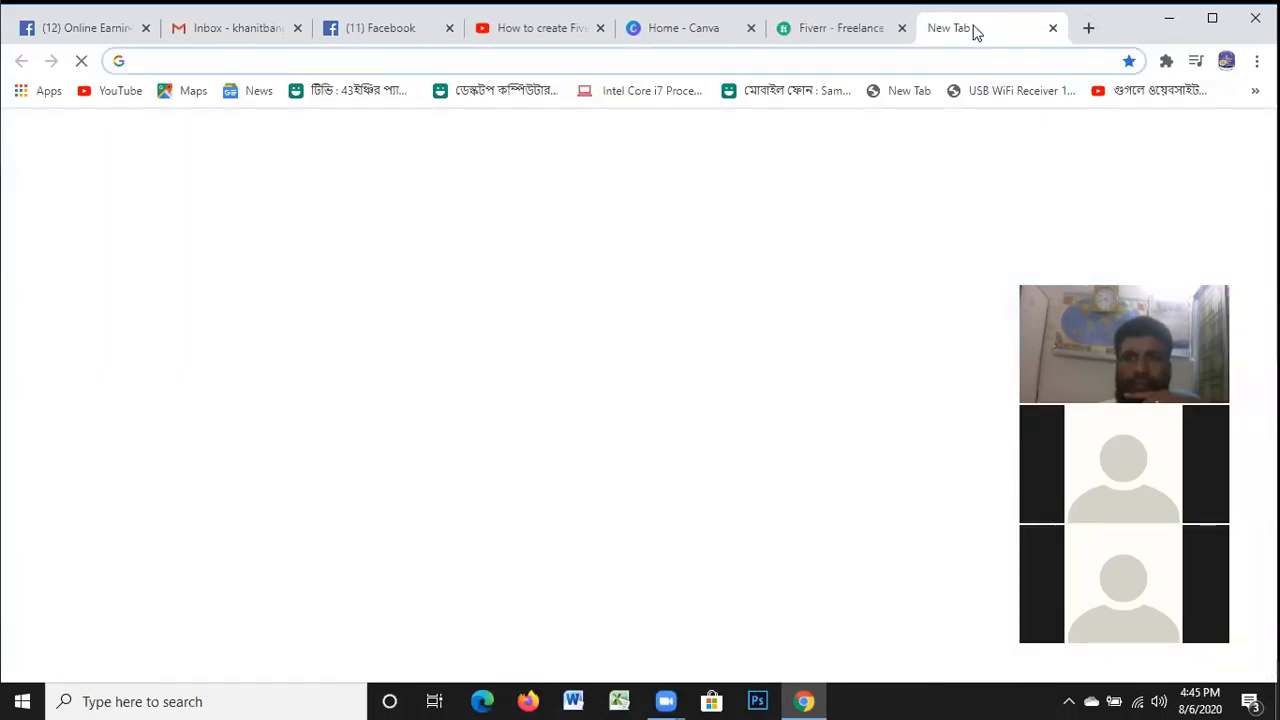
click(885, 32)
click(1169, 18)
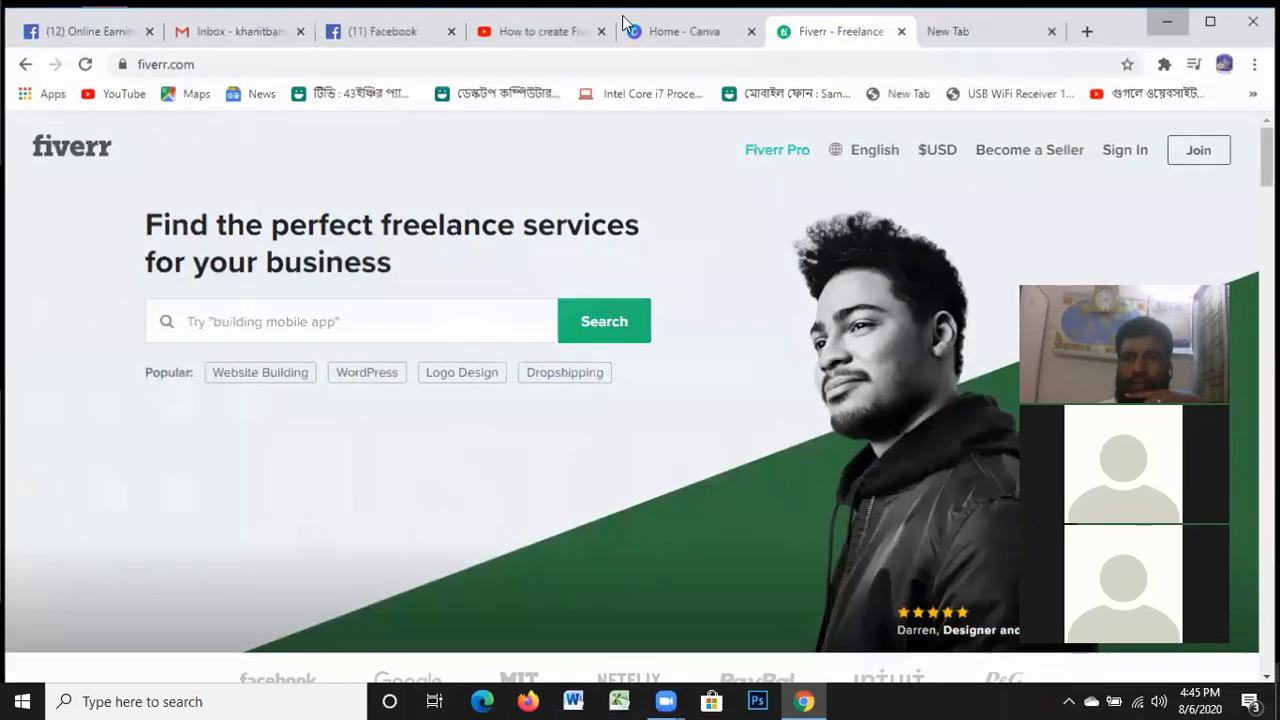
right_click(638, 22)
click(690, 78)
right_click(630, 20)
click(689, 77)
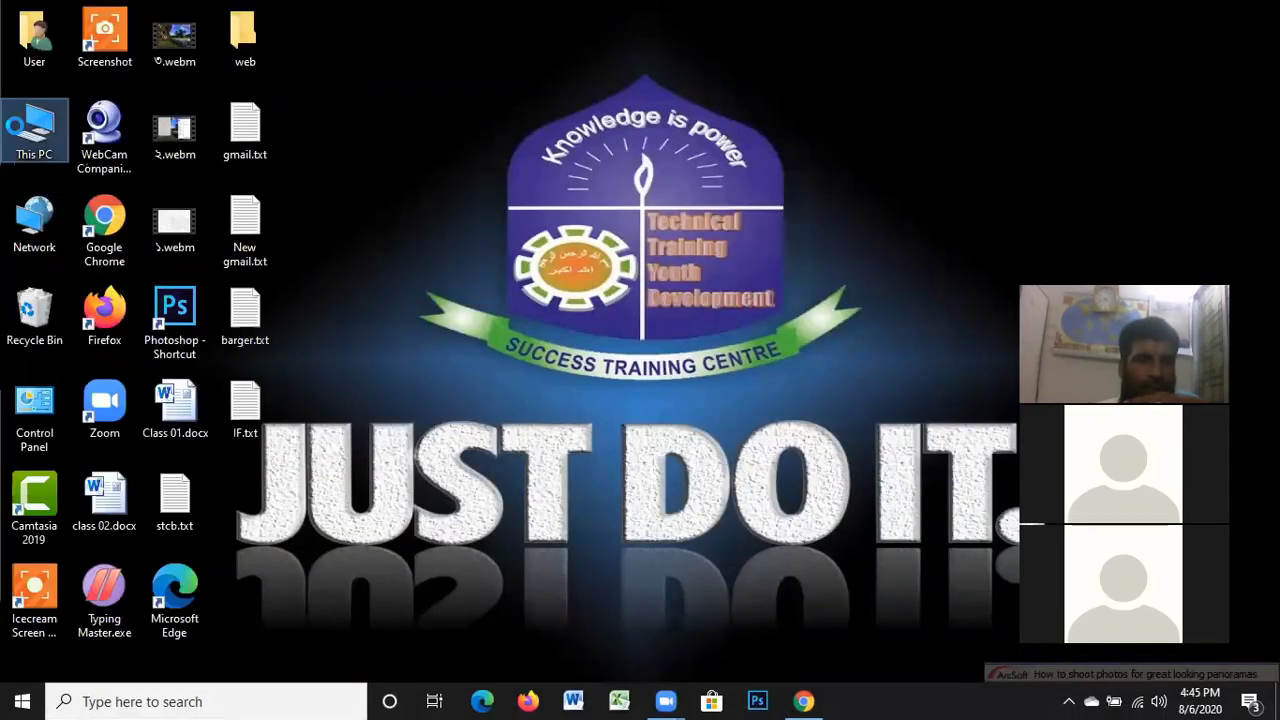
Open This PC in File Explorer and go to the New Volume (E:) drive
right_click(20, 130)
click(607, 207)
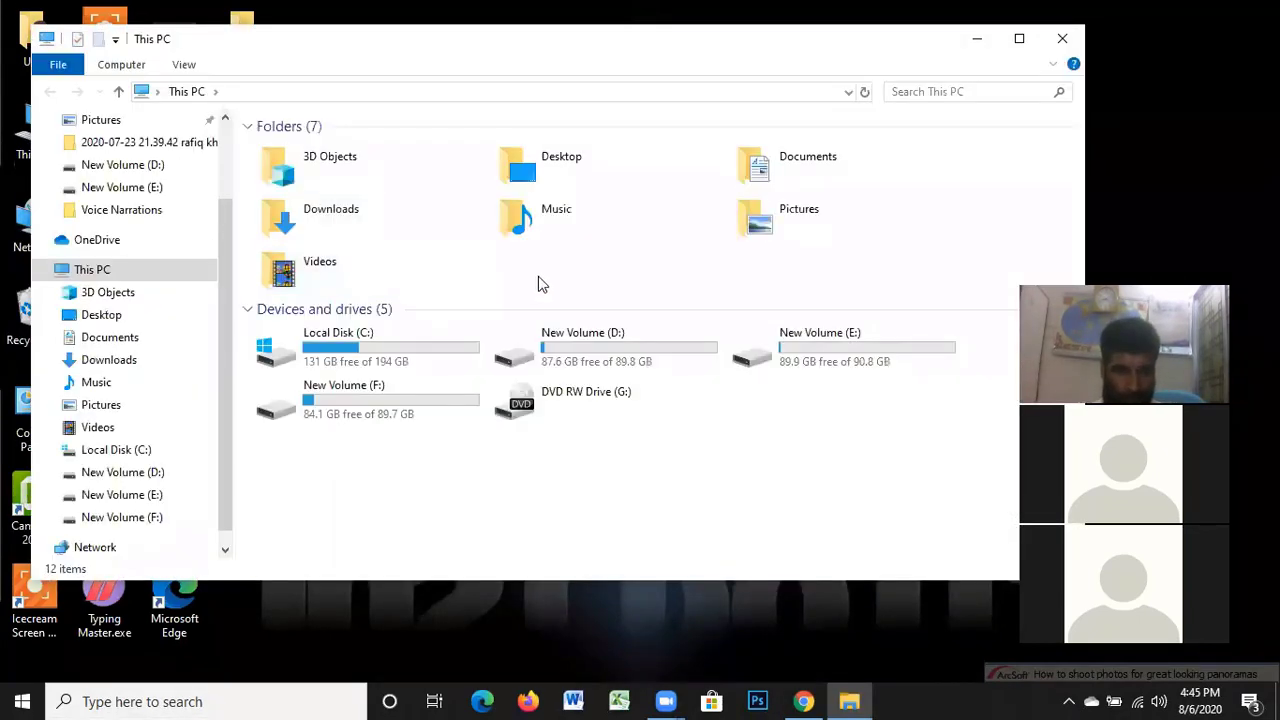
scroll(188, 420, down, 1)
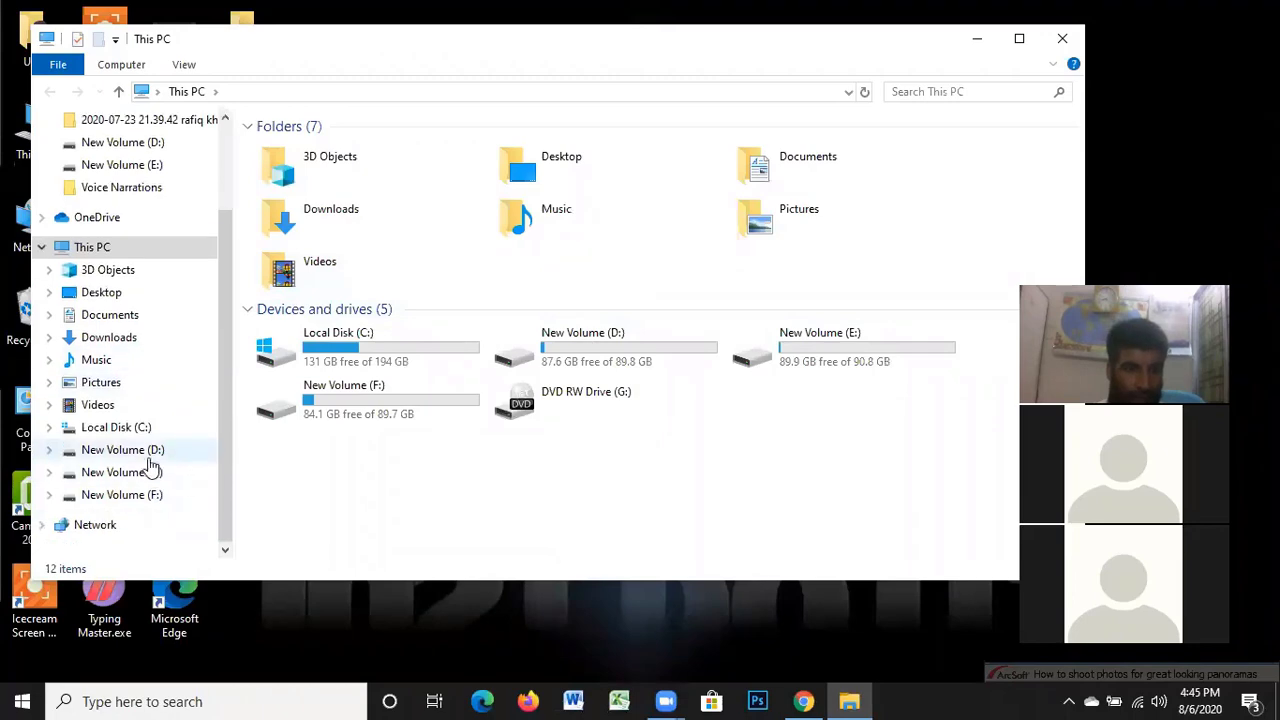
click(141, 472)
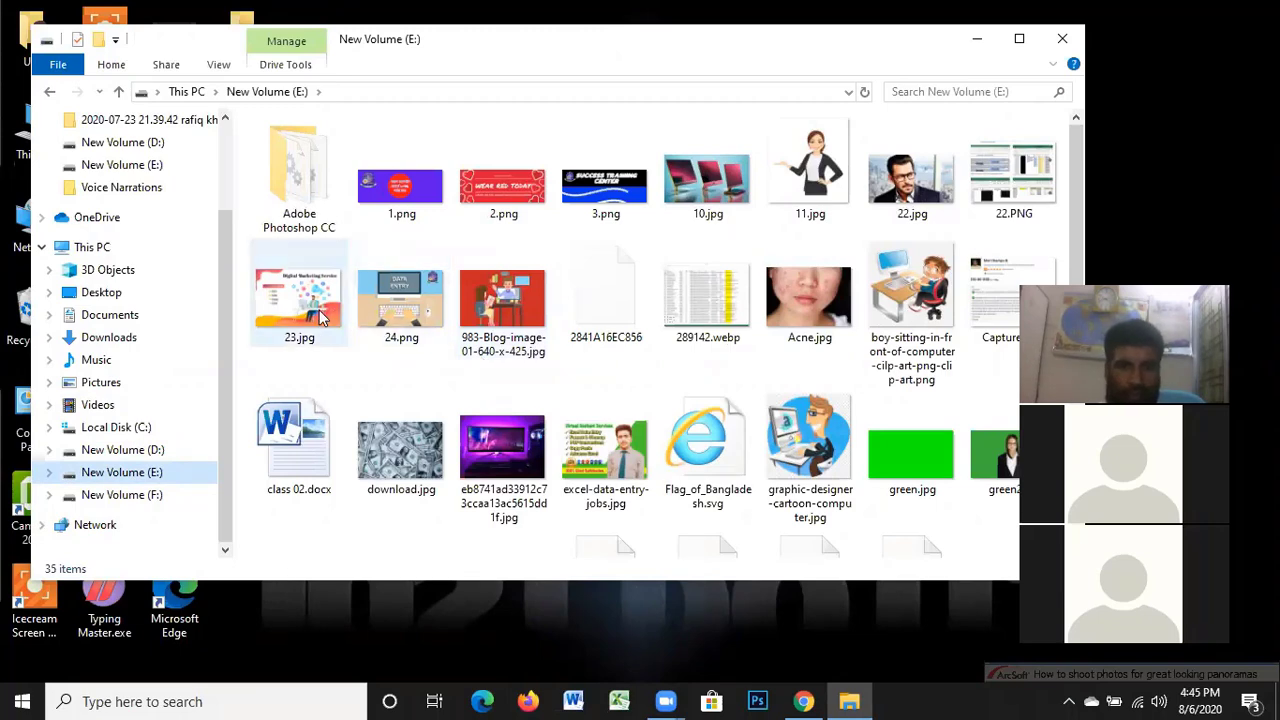
Check the pixel dimensions of excel-data-entry-jobs.jpg in its file properties, and close them
scroll(786, 337, down, 3)
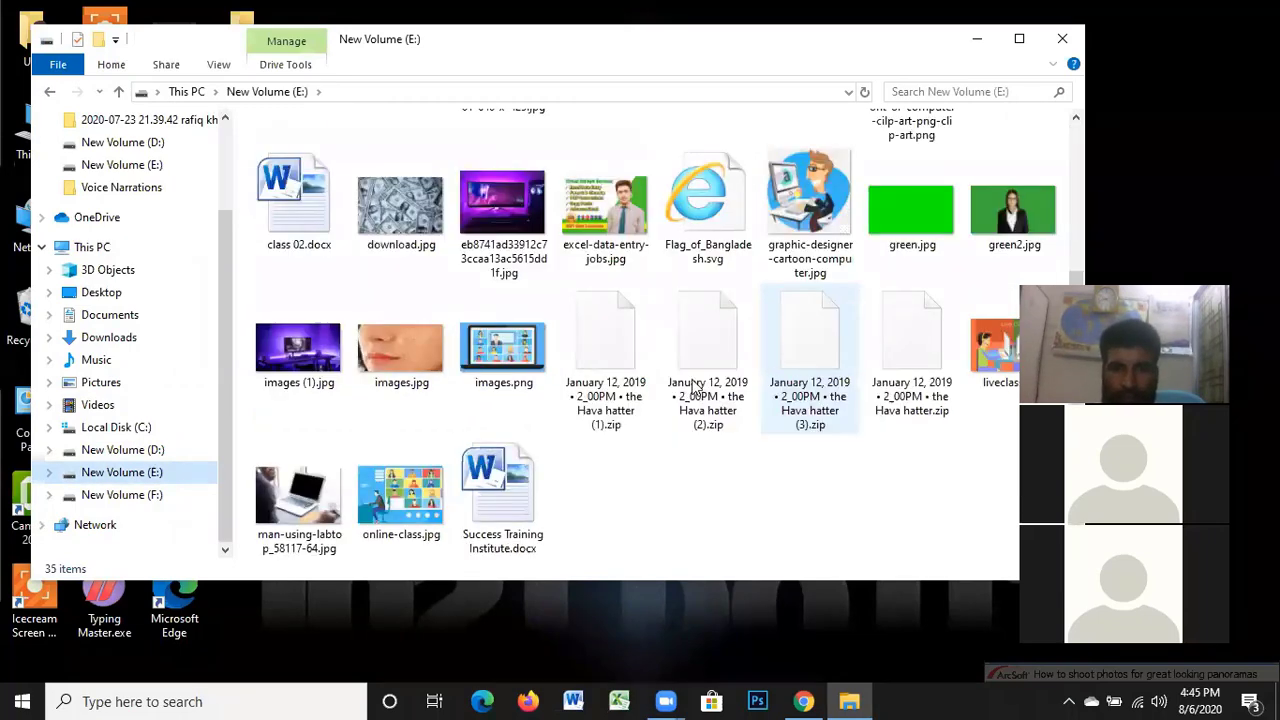
click(600, 220)
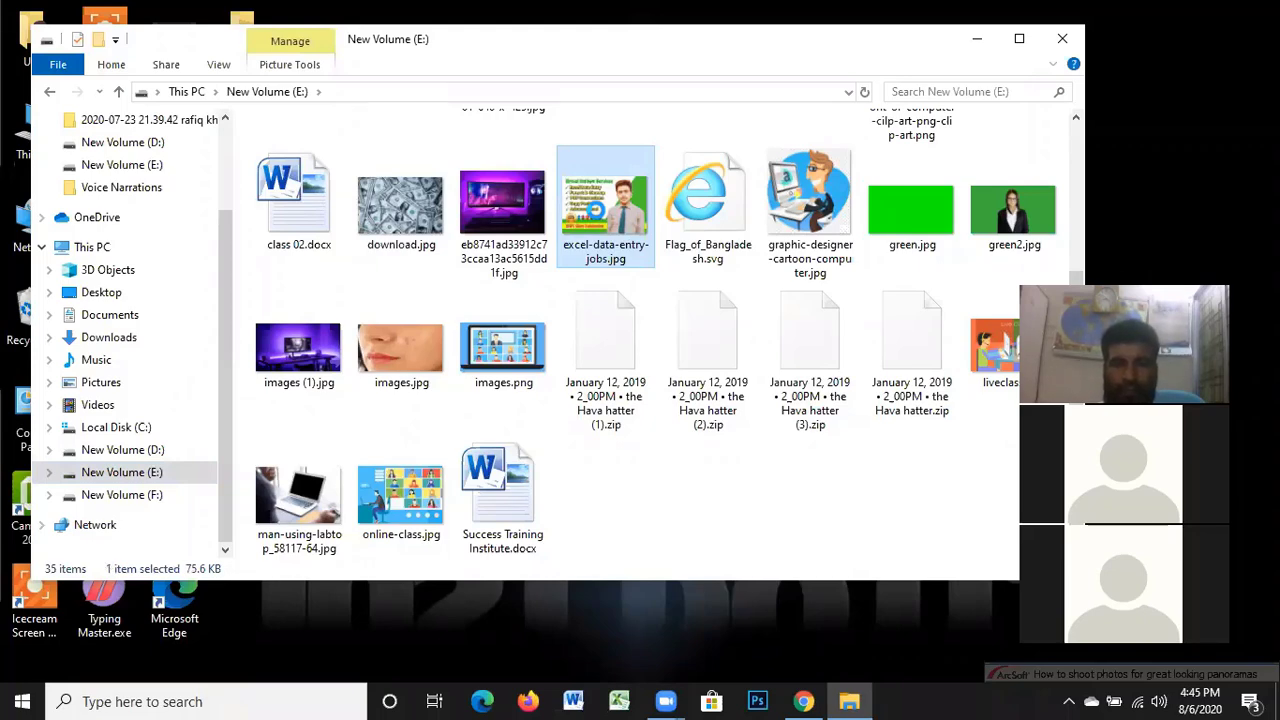
right_click(598, 215)
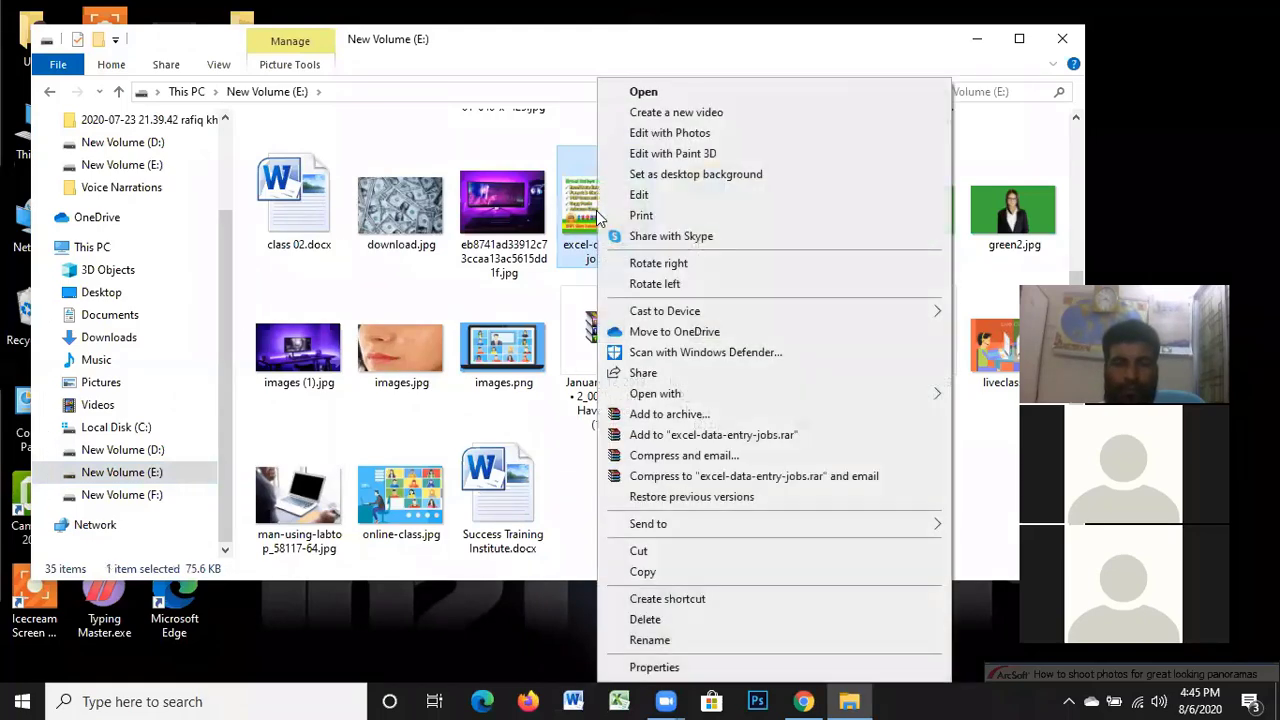
click(654, 667)
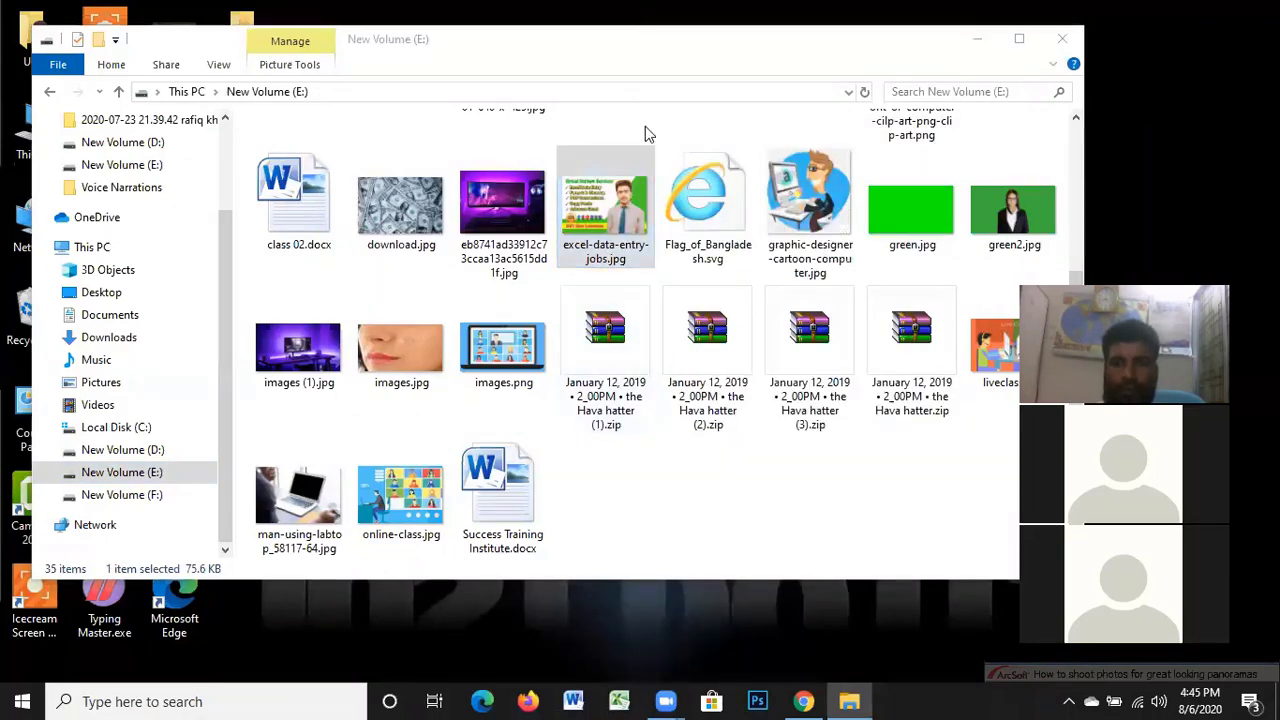
click(724, 242)
scroll(790, 500, down, 2)
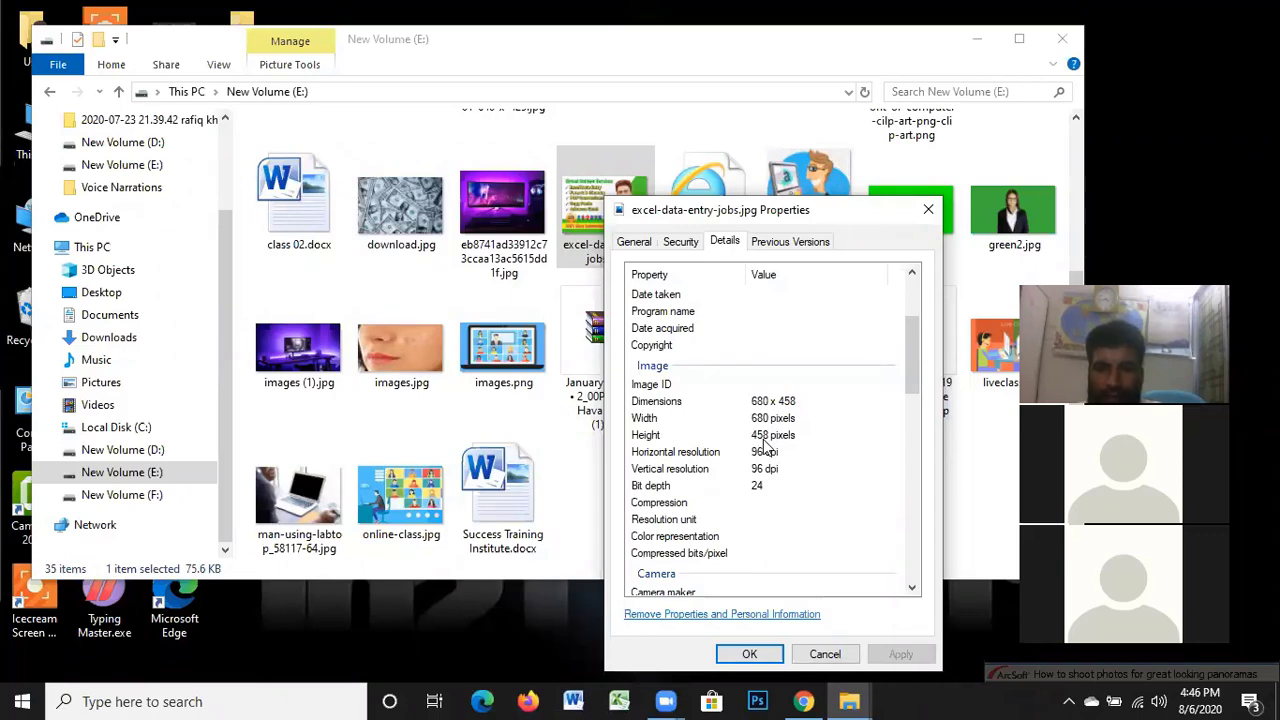
click(929, 210)
Check the pixel dimensions of 23.jpg in its file properties, and close them
scroll(483, 320, up, 3)
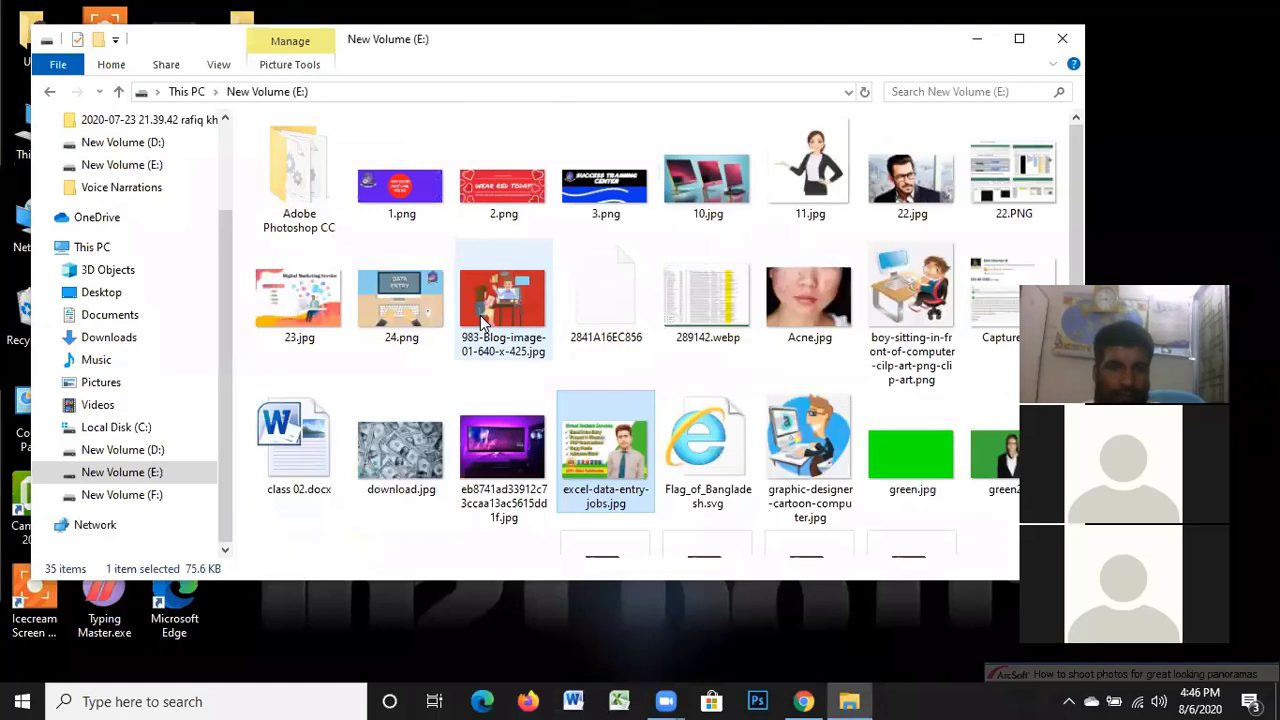
right_click(272, 287)
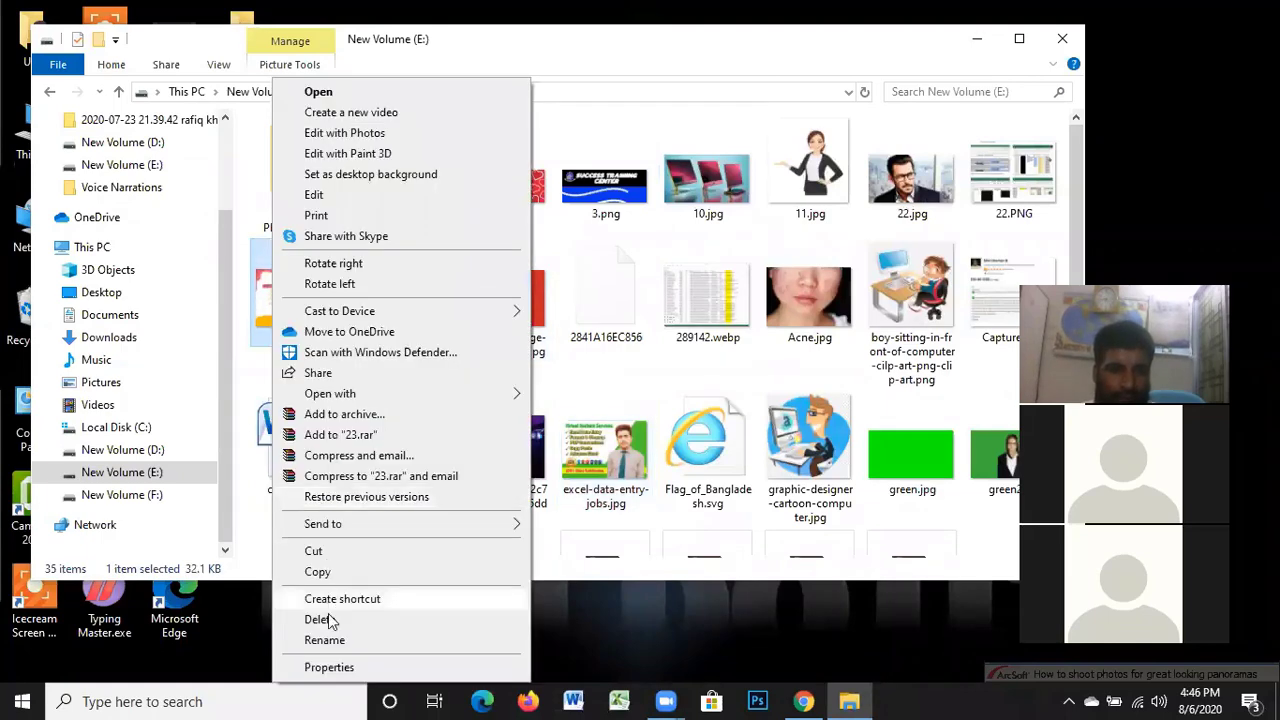
click(330, 667)
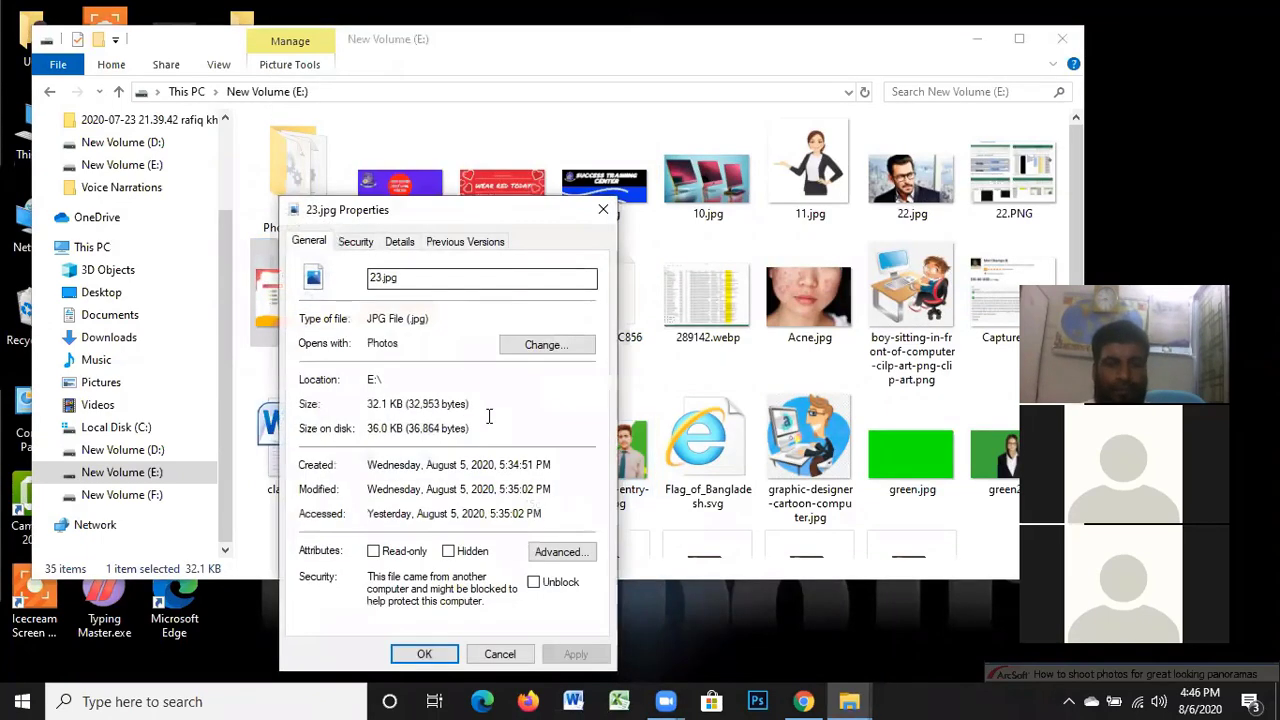
click(402, 243)
scroll(491, 493, down, 1)
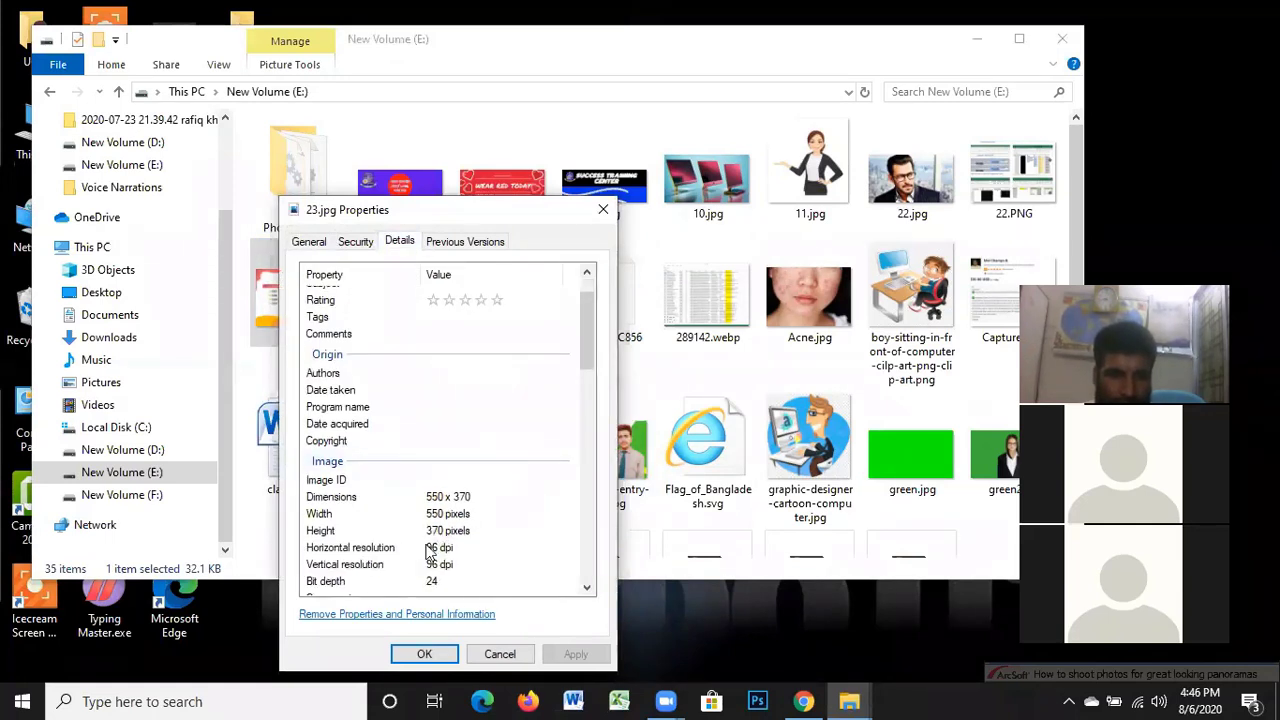
click(603, 213)
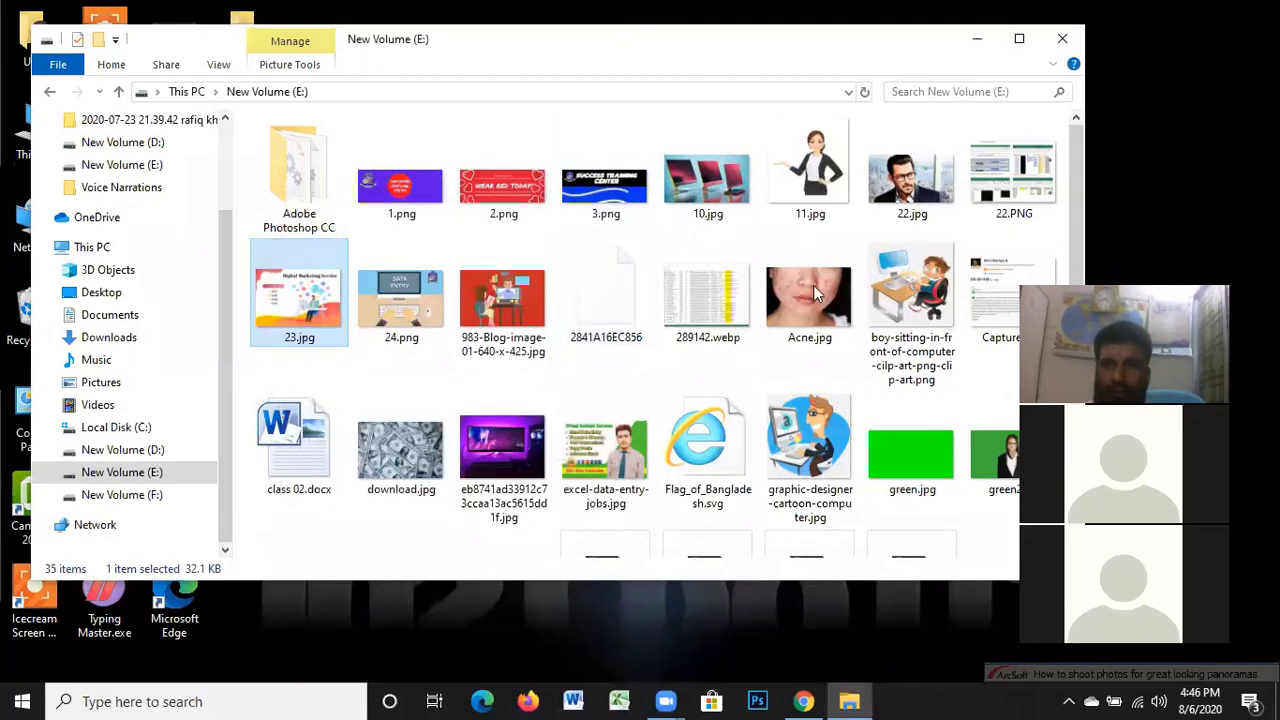
Minimize File Explorer, refresh the desktop and switch back to Chrome
click(977, 40)
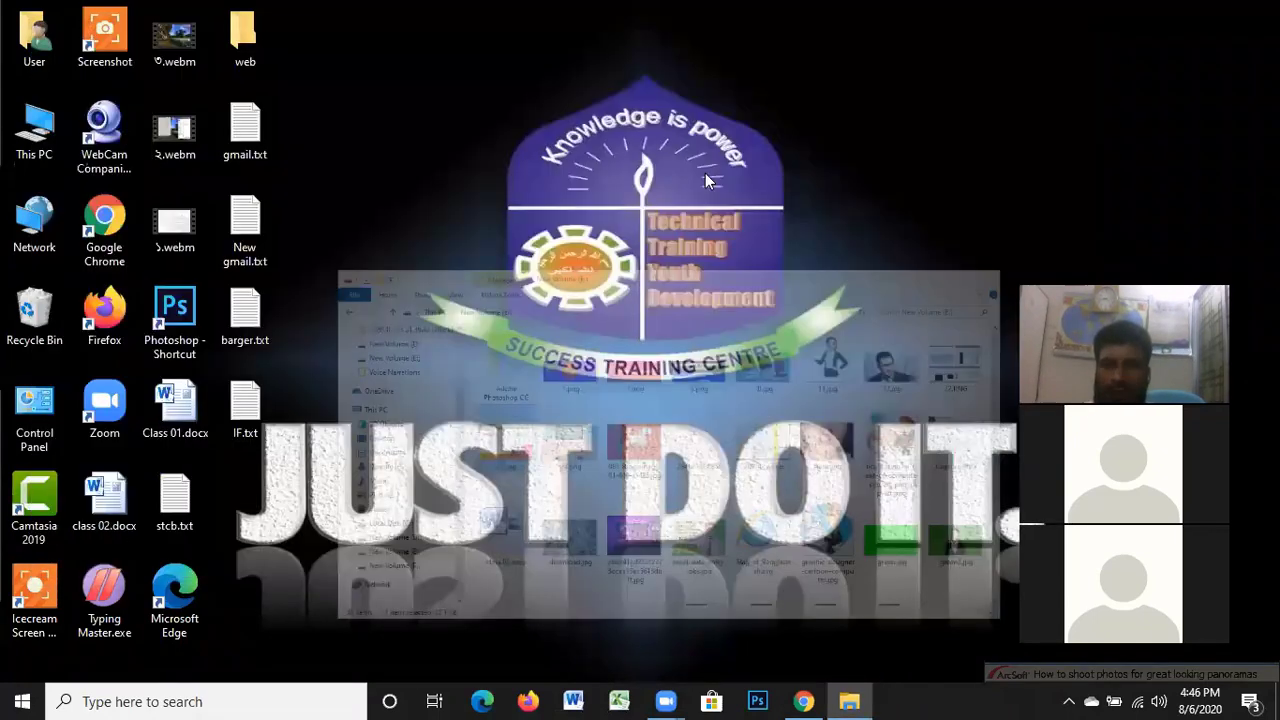
right_click(688, 19)
click(746, 78)
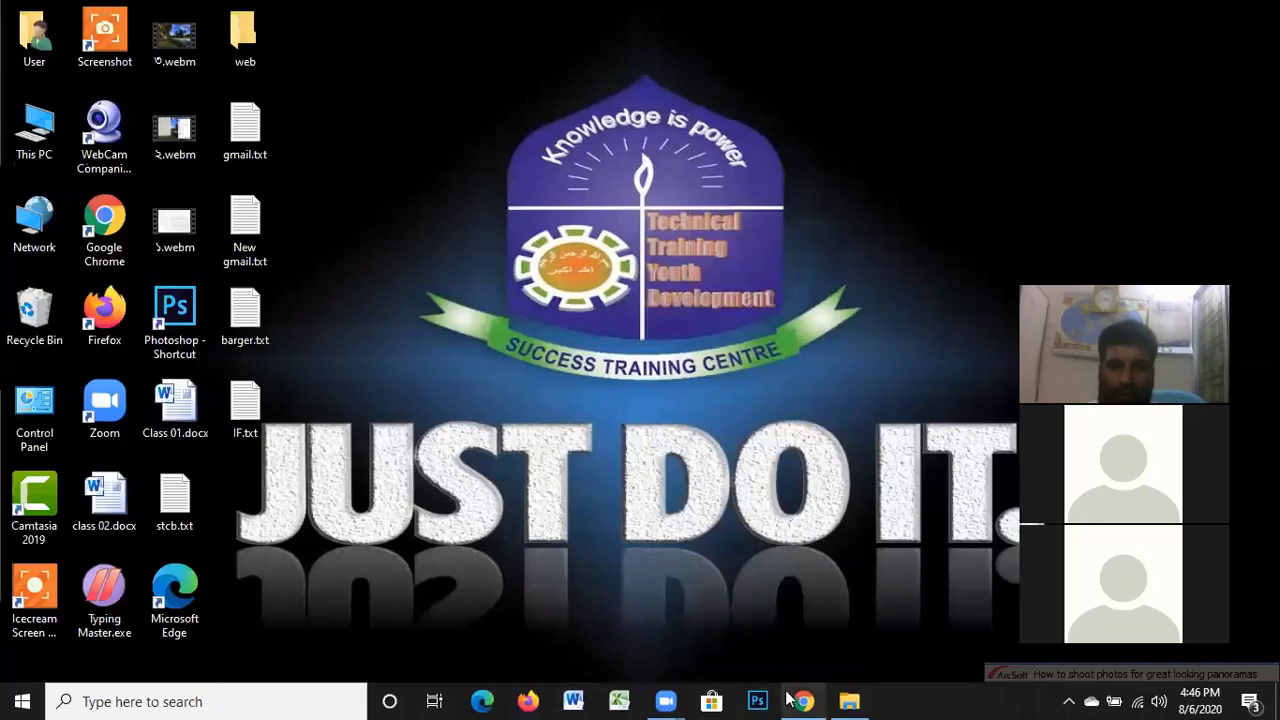
click(803, 701)
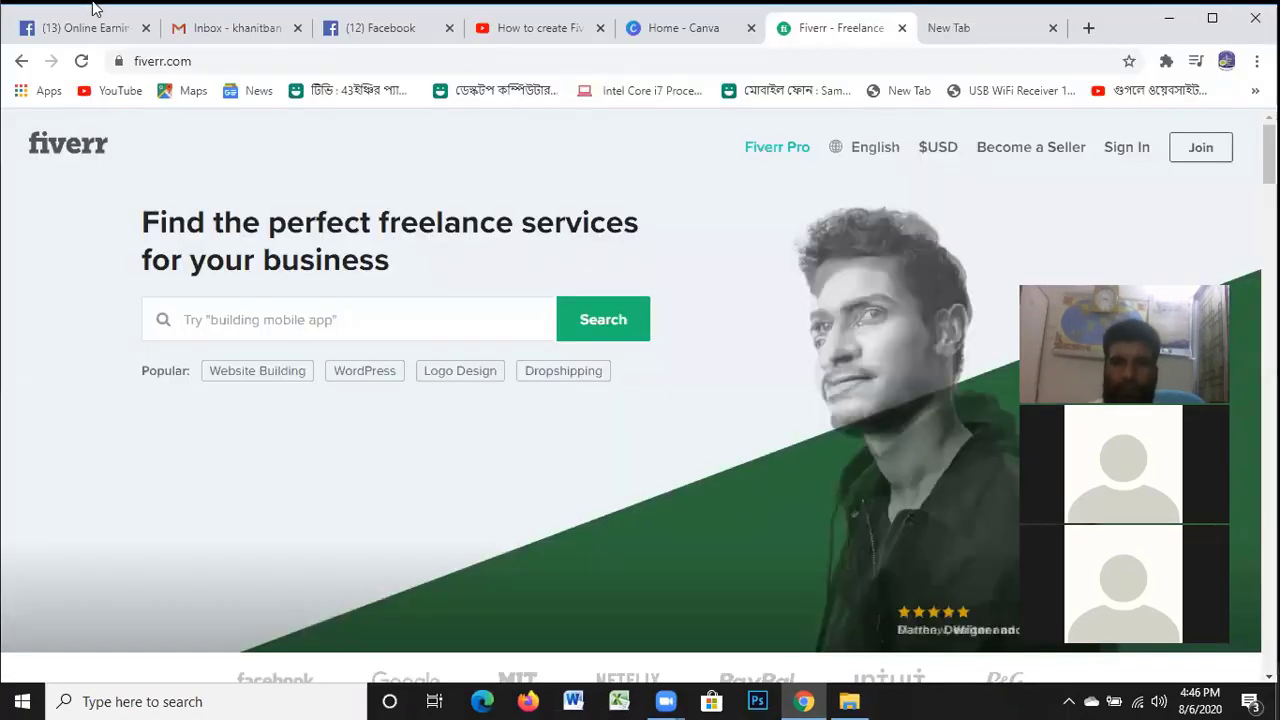
Search Google for "fiverr gig image size" in the blank browser tab
click(968, 28)
click(444, 62)
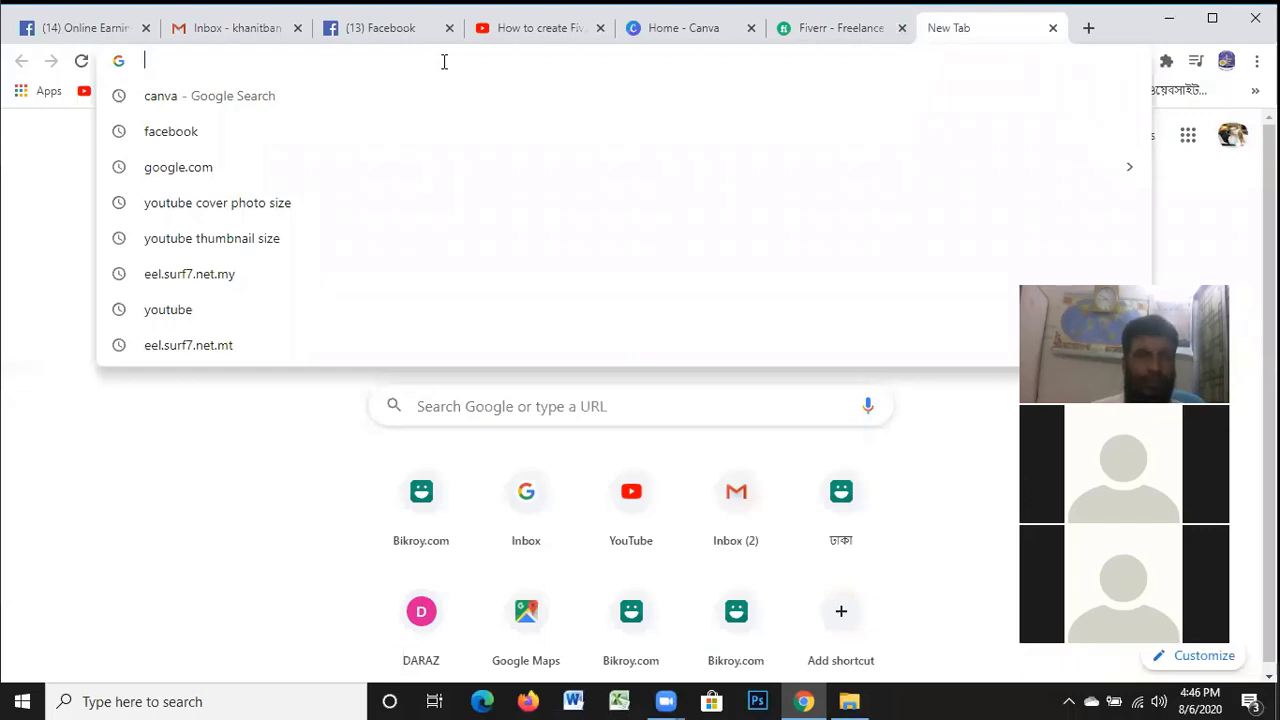
text(fiverr.com)
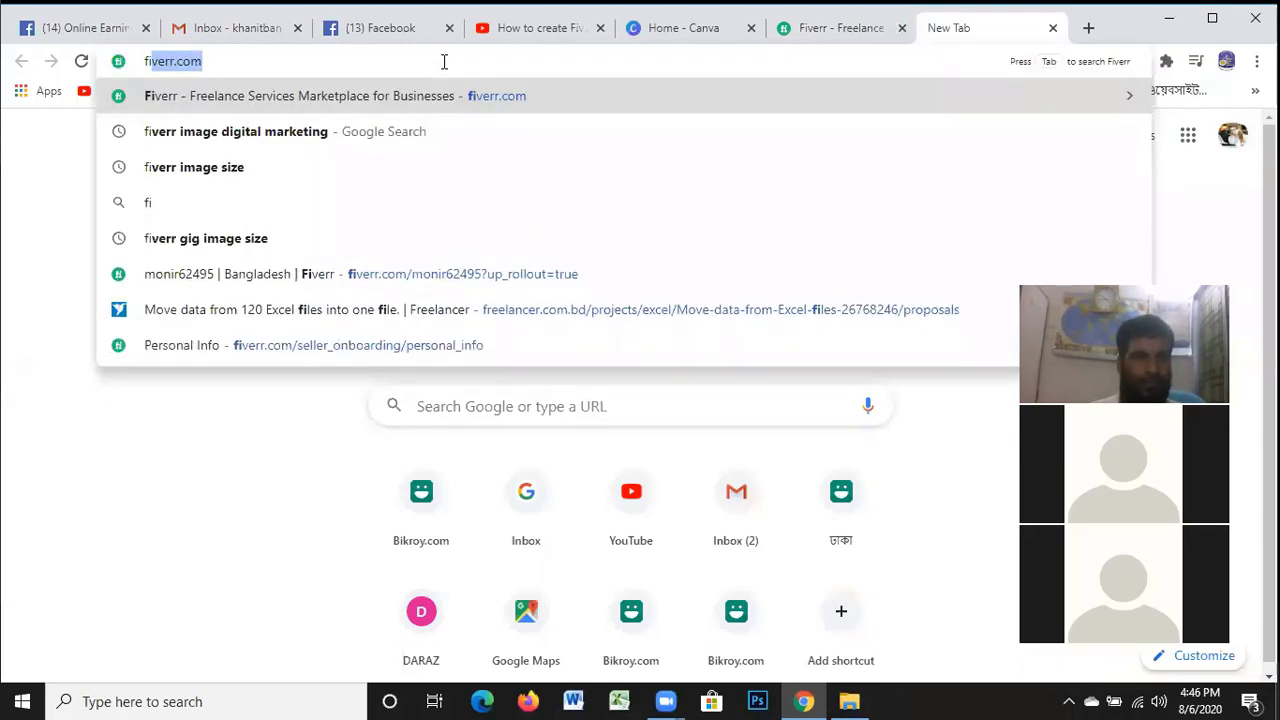
key(Right)
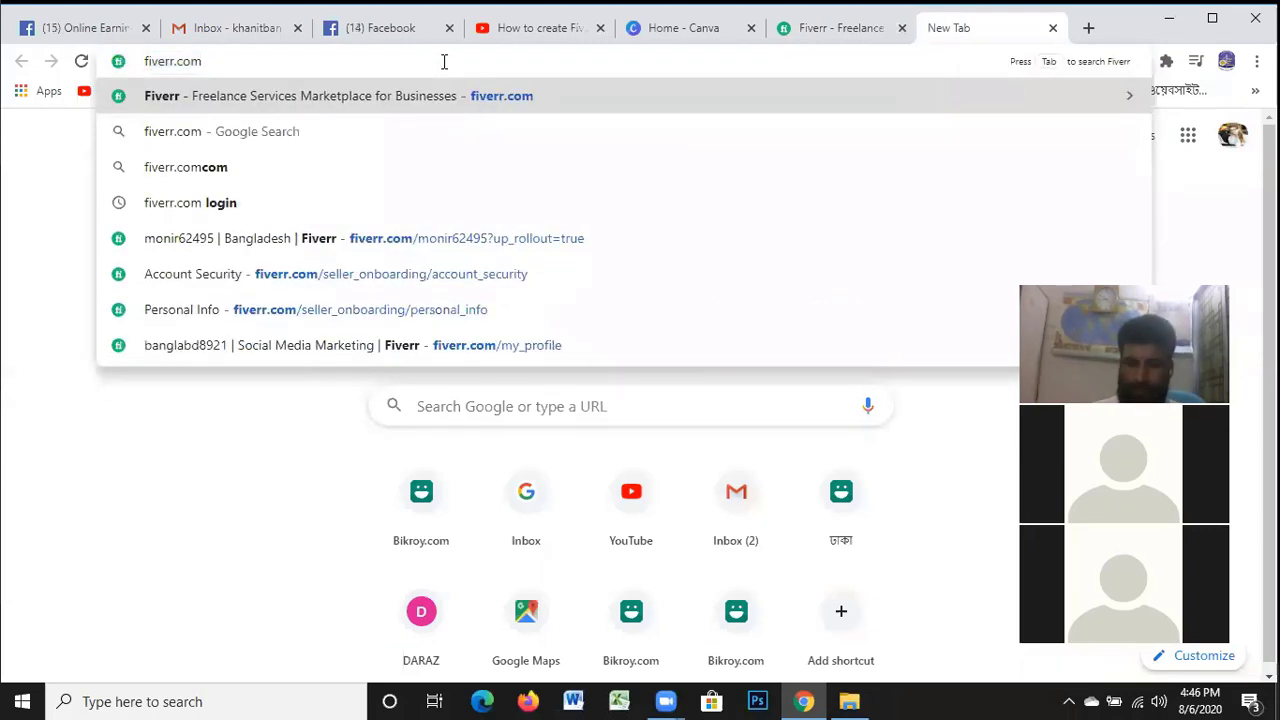
key(BackSpace)
key(BackSpace)
key(BackSpace)
key(BackSpace)
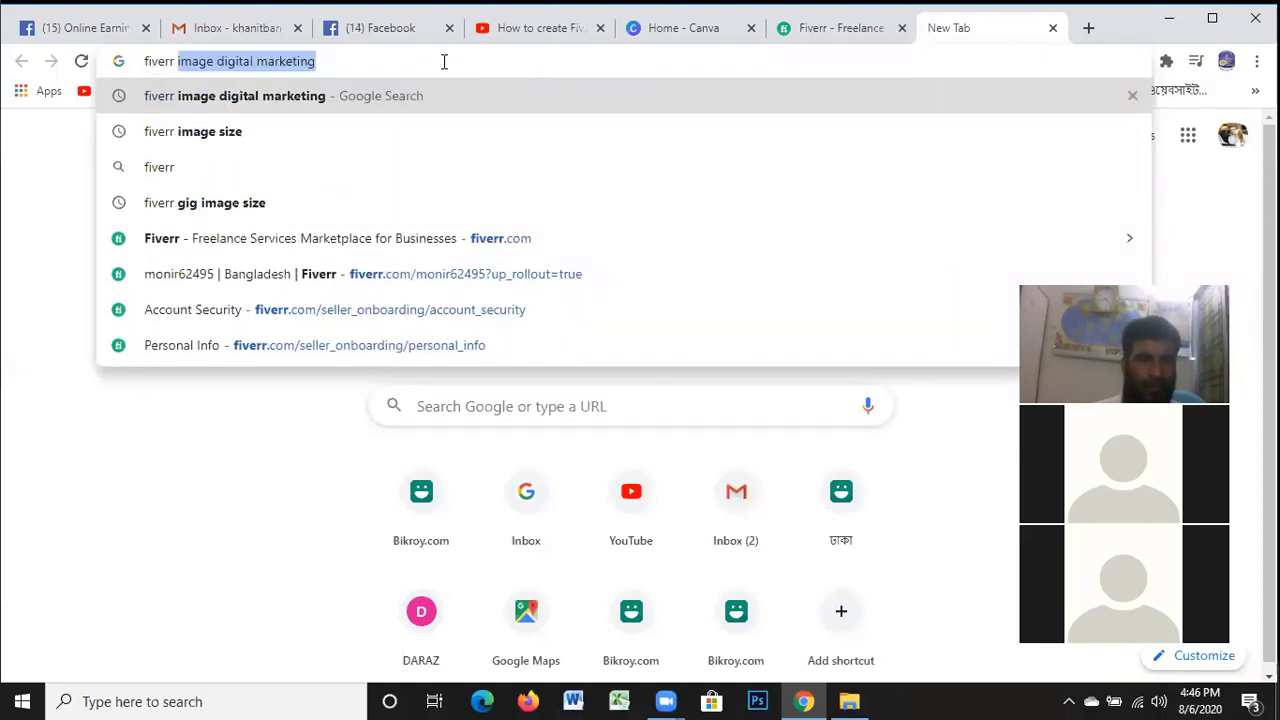
click(243, 206)
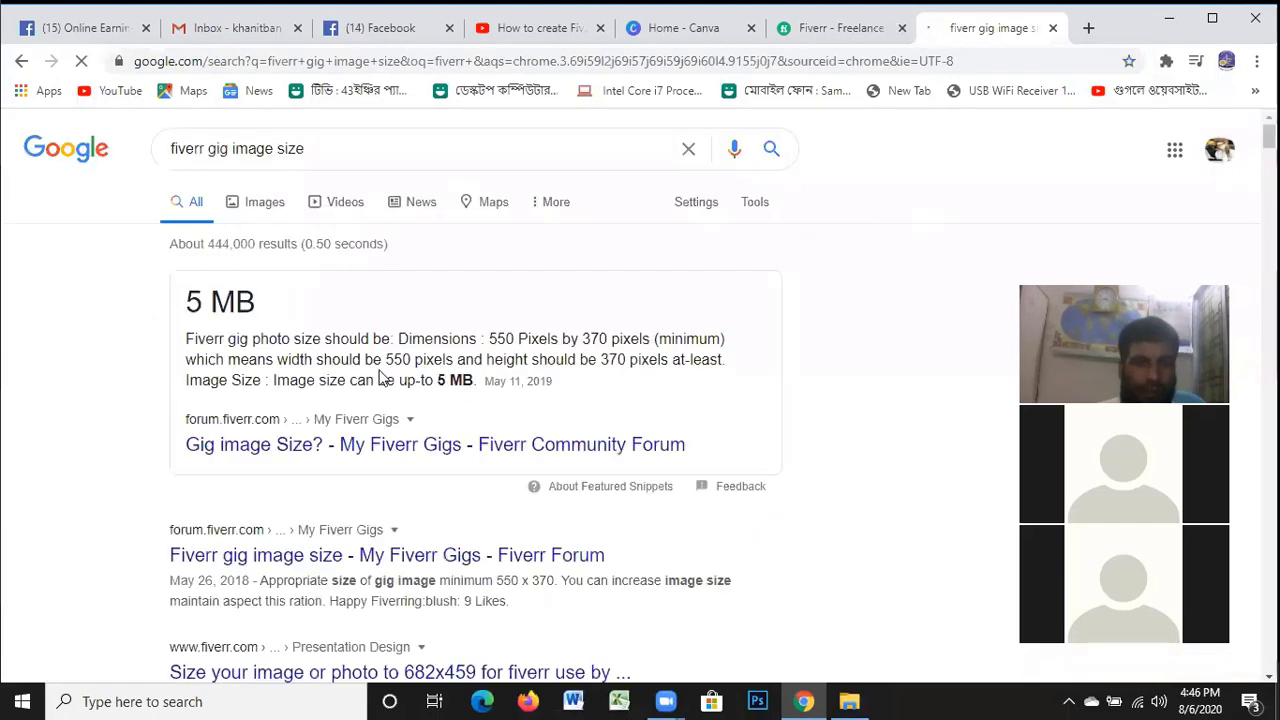
Look through the search results for the recommended Fiverr gig image dimensions
scroll(446, 400, down, 1)
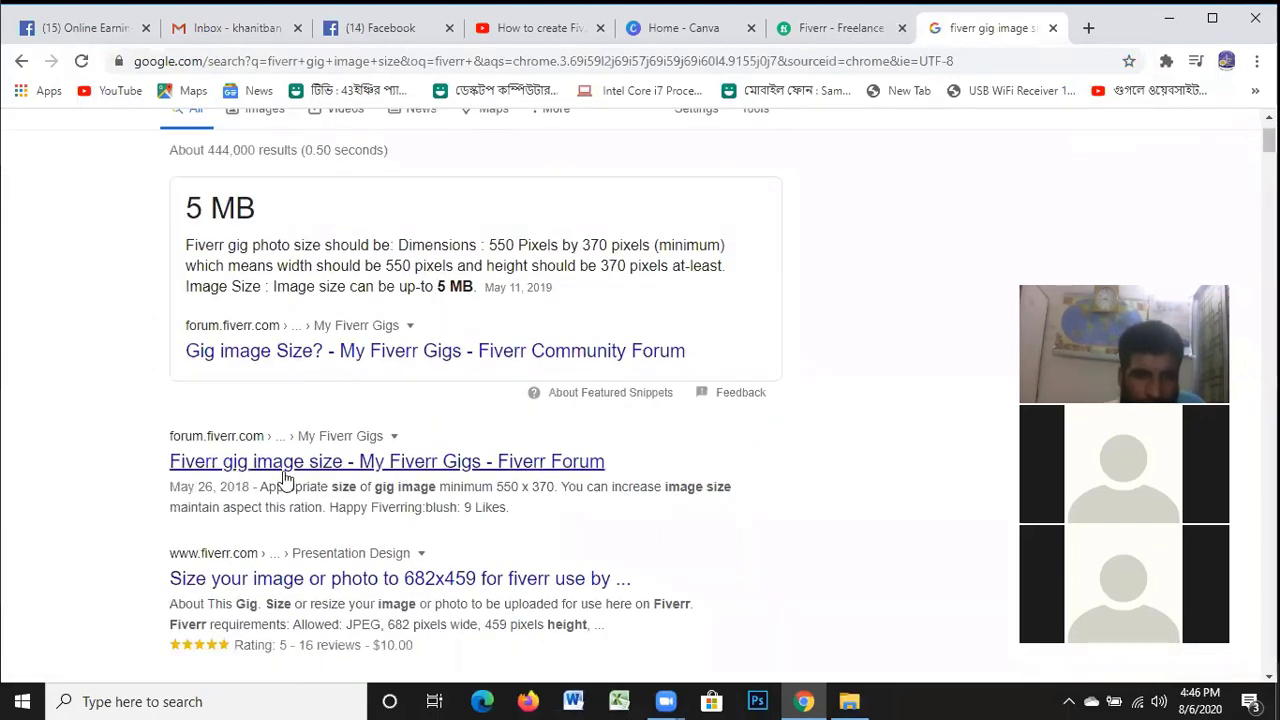
scroll(450, 478, down, 1)
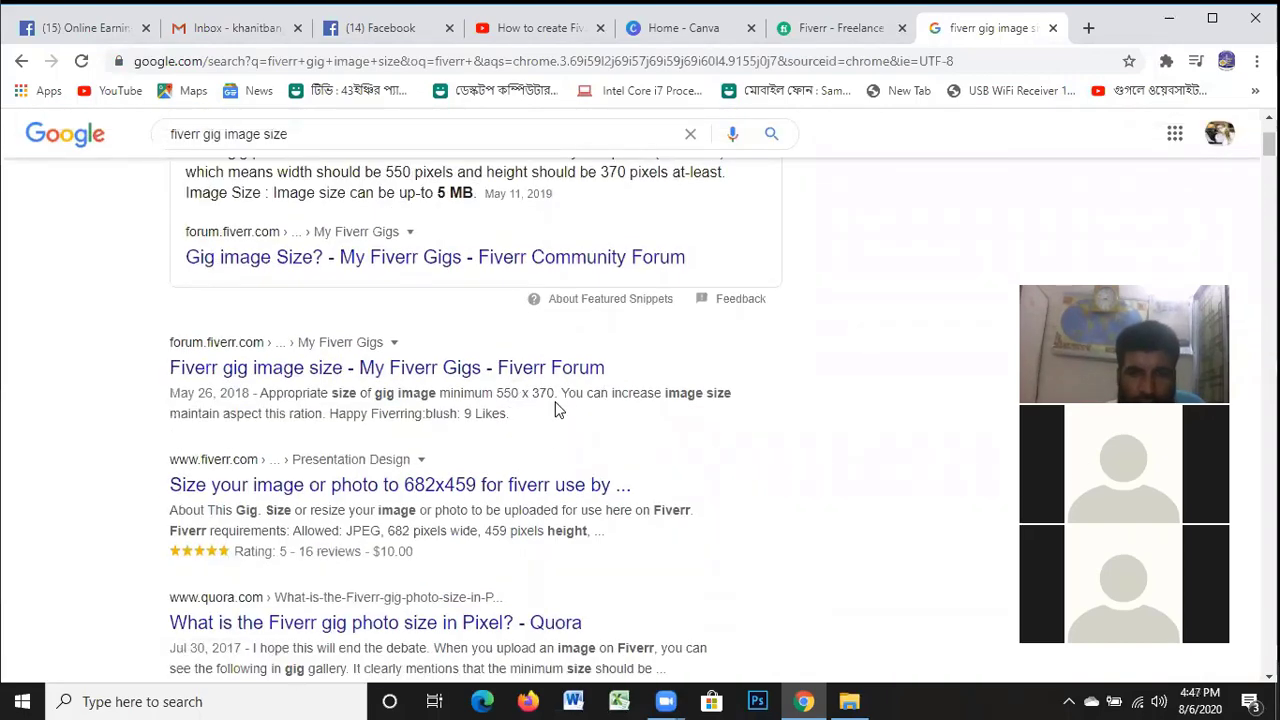
scroll(744, 317, up, 2)
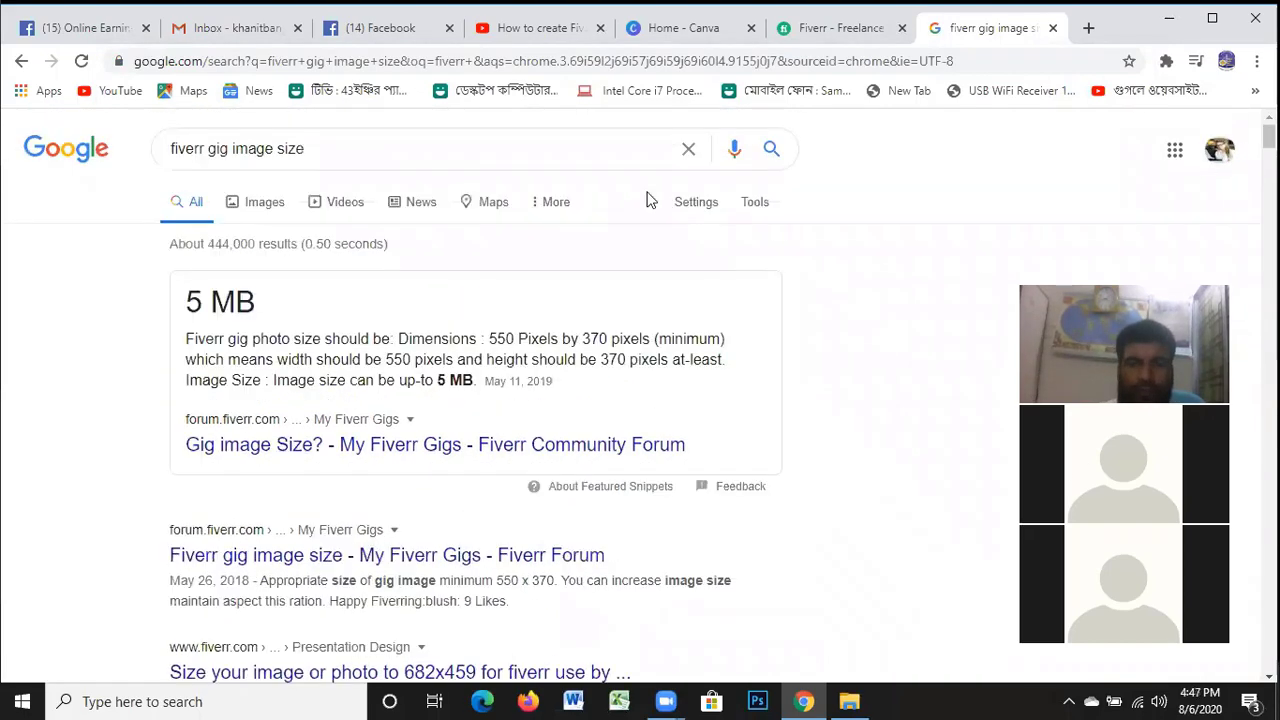
Switch to the Canva home page and start a new design with custom dimensions
click(684, 27)
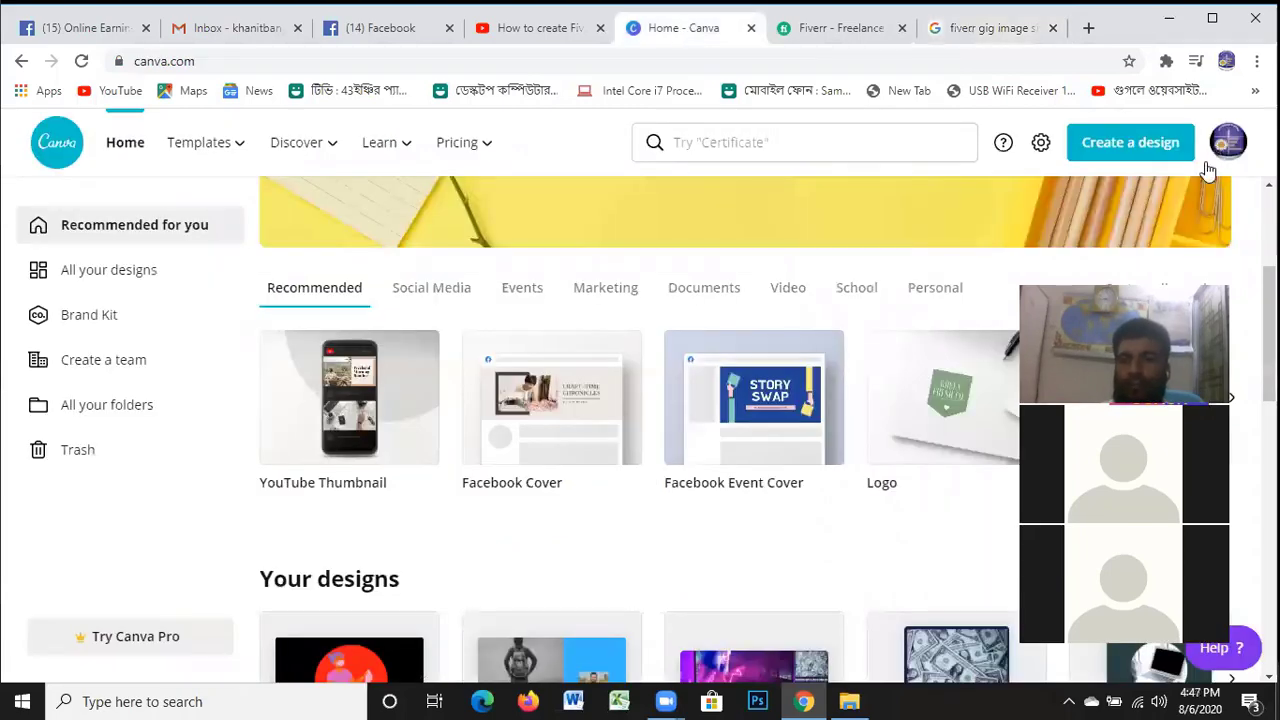
click(1152, 150)
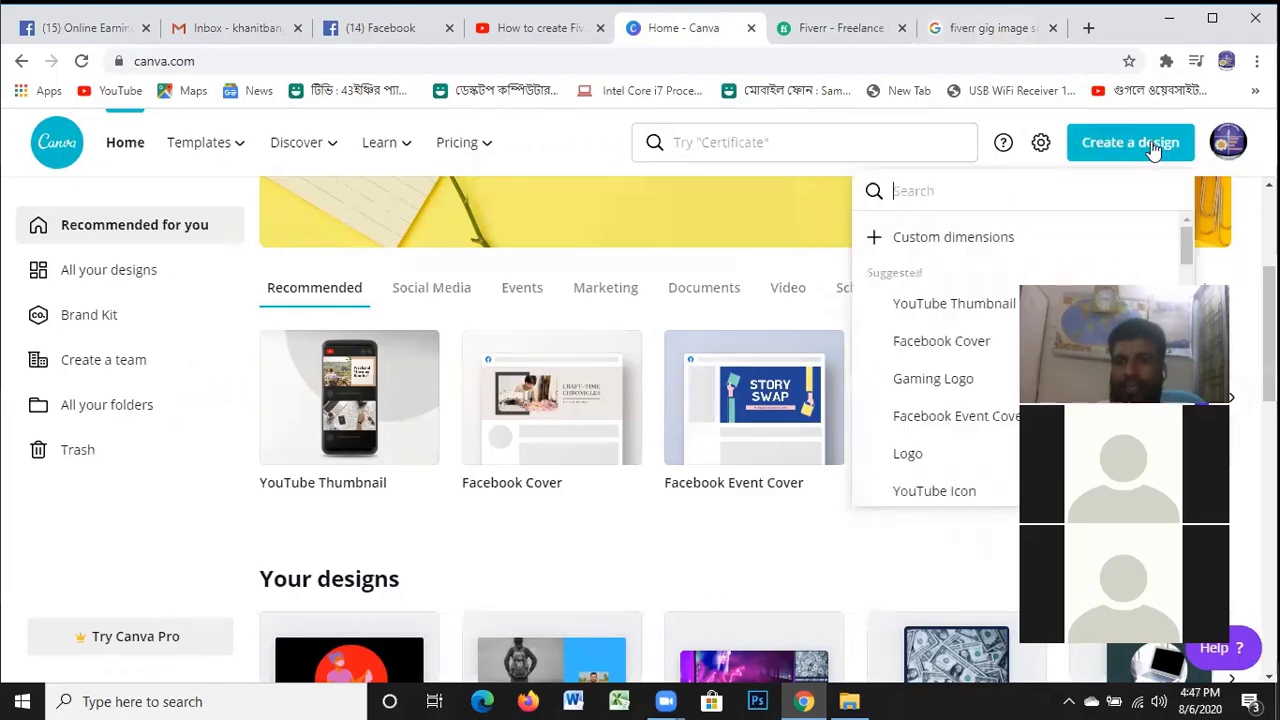
click(985, 249)
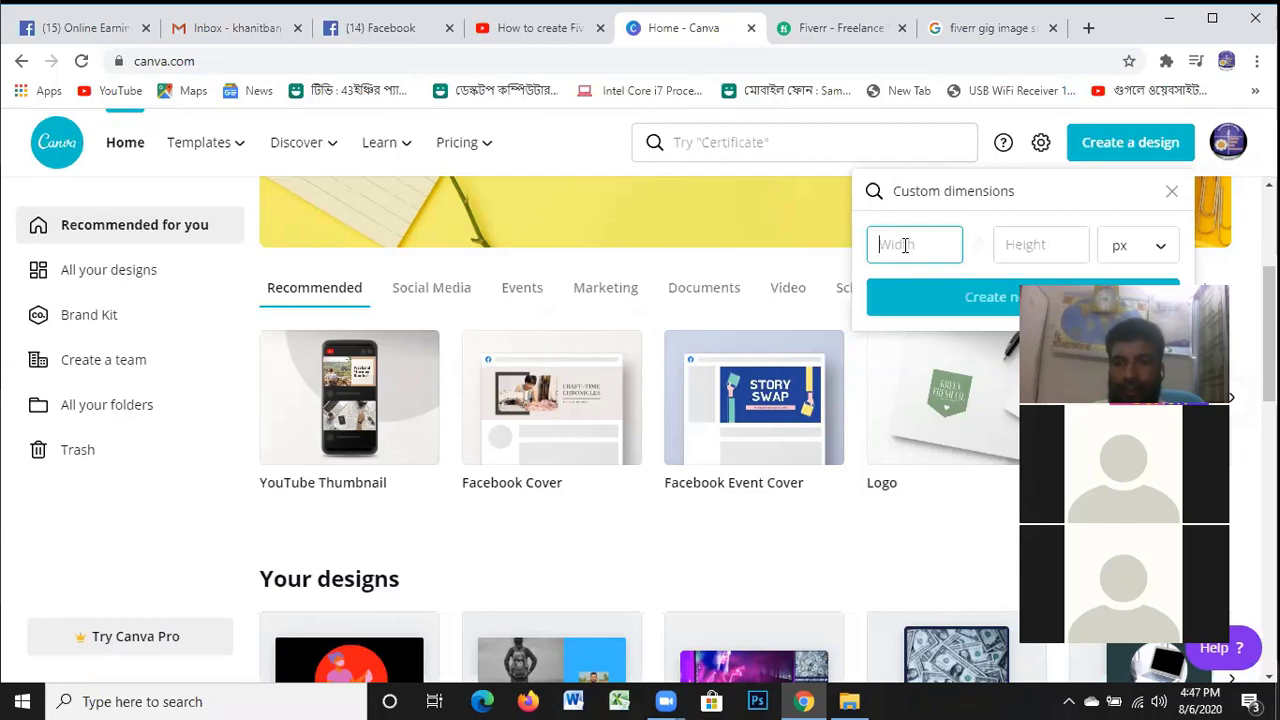
Recheck the recommended gig image dimensions in the Google results, and return to the Canva home page
click(1004, 32)
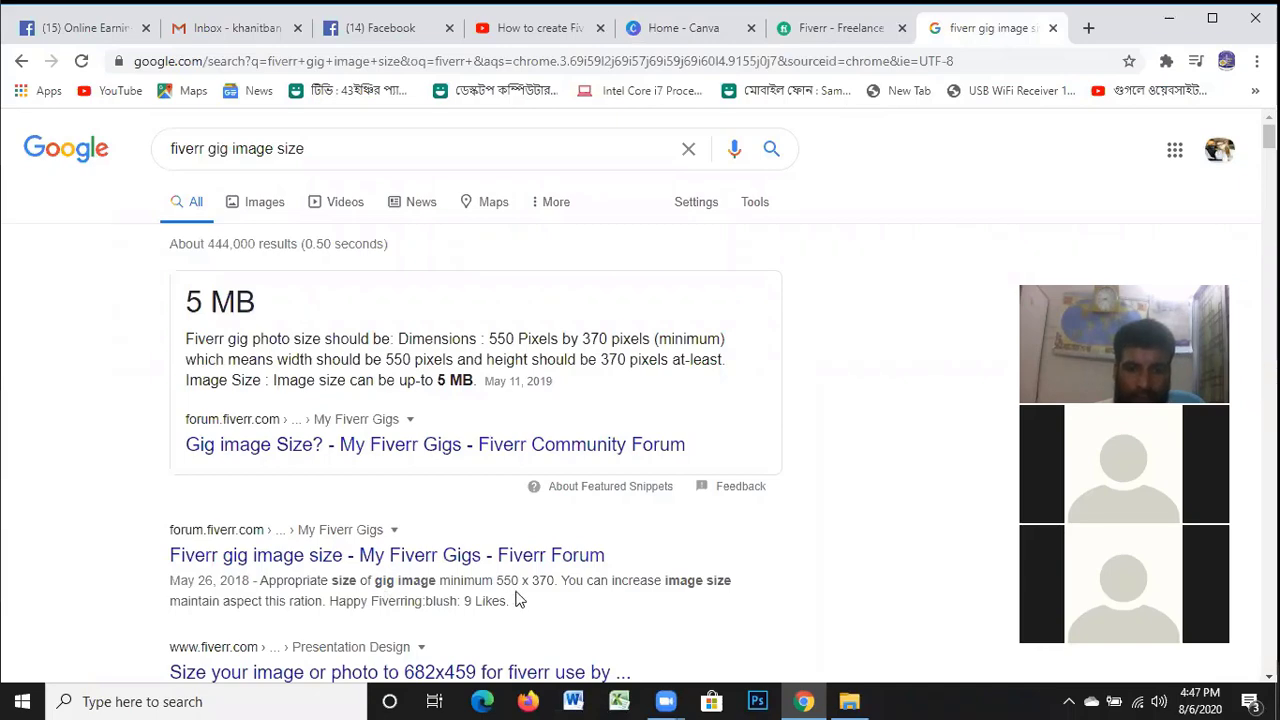
click(880, 30)
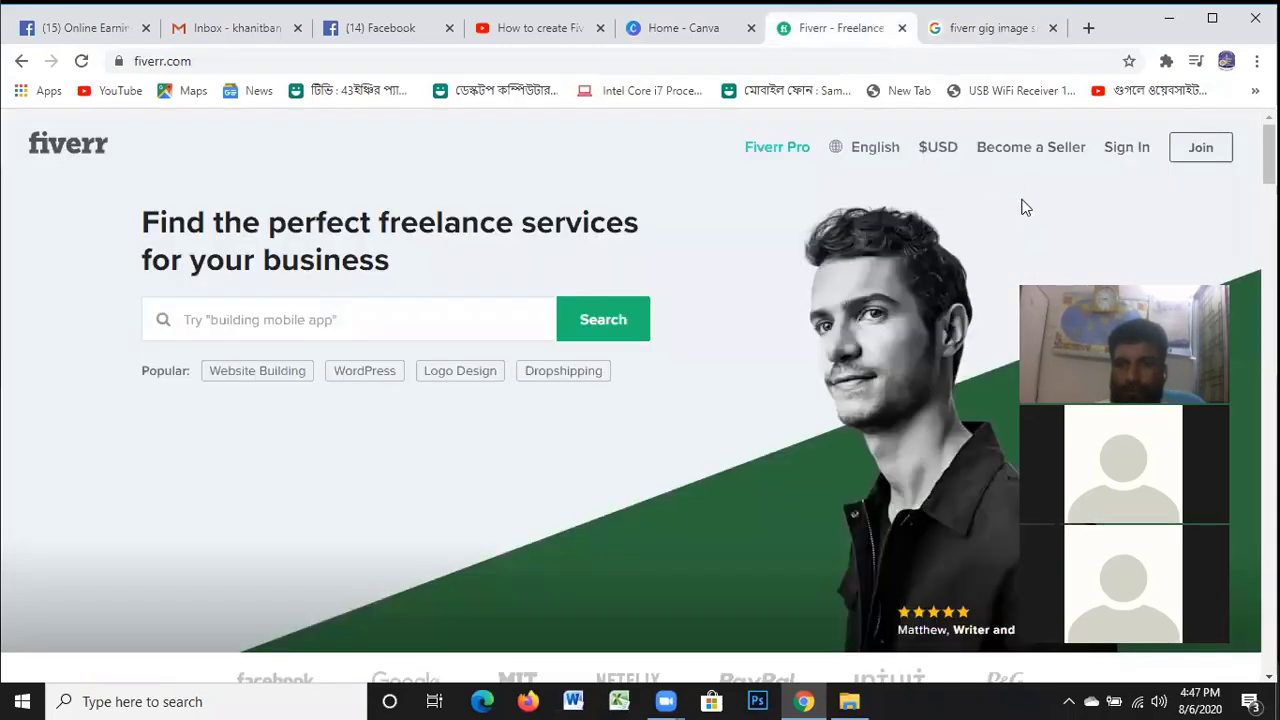
click(998, 30)
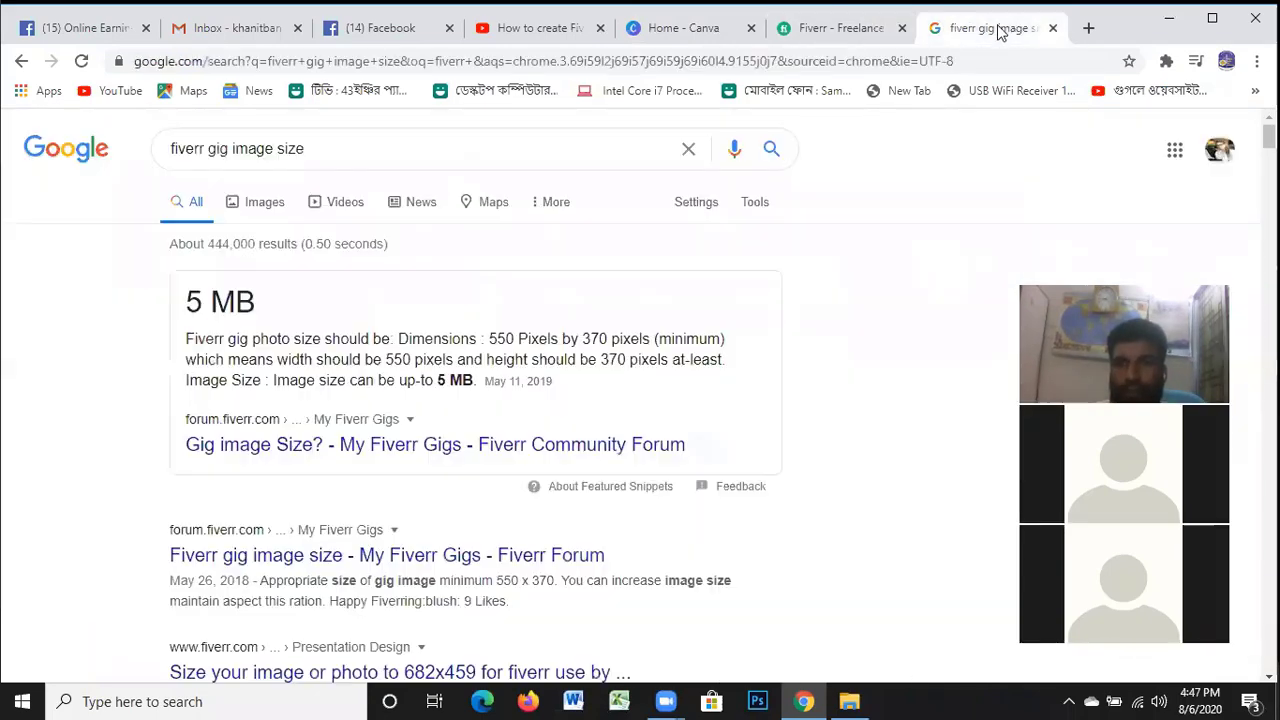
click(690, 30)
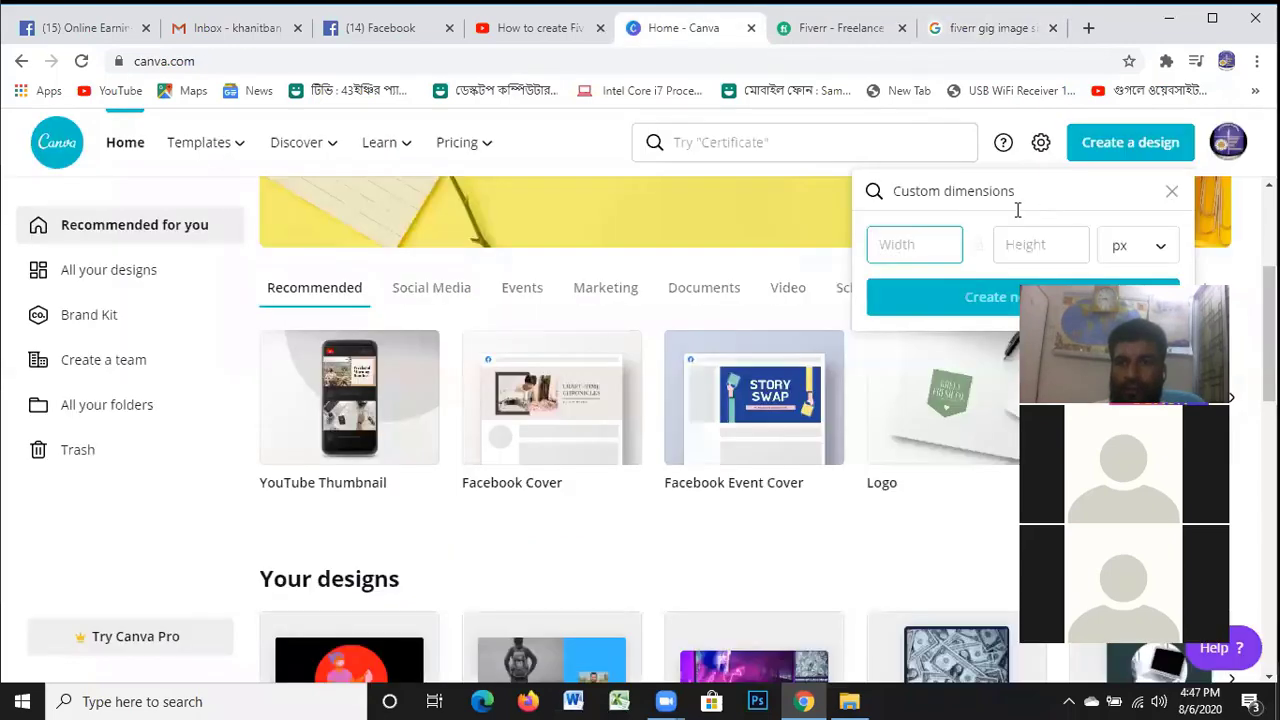
Set the custom dimensions to 550 px wide and 370 px high, and create the new design
click(918, 247)
text(550)
click(1030, 245)
text(370)
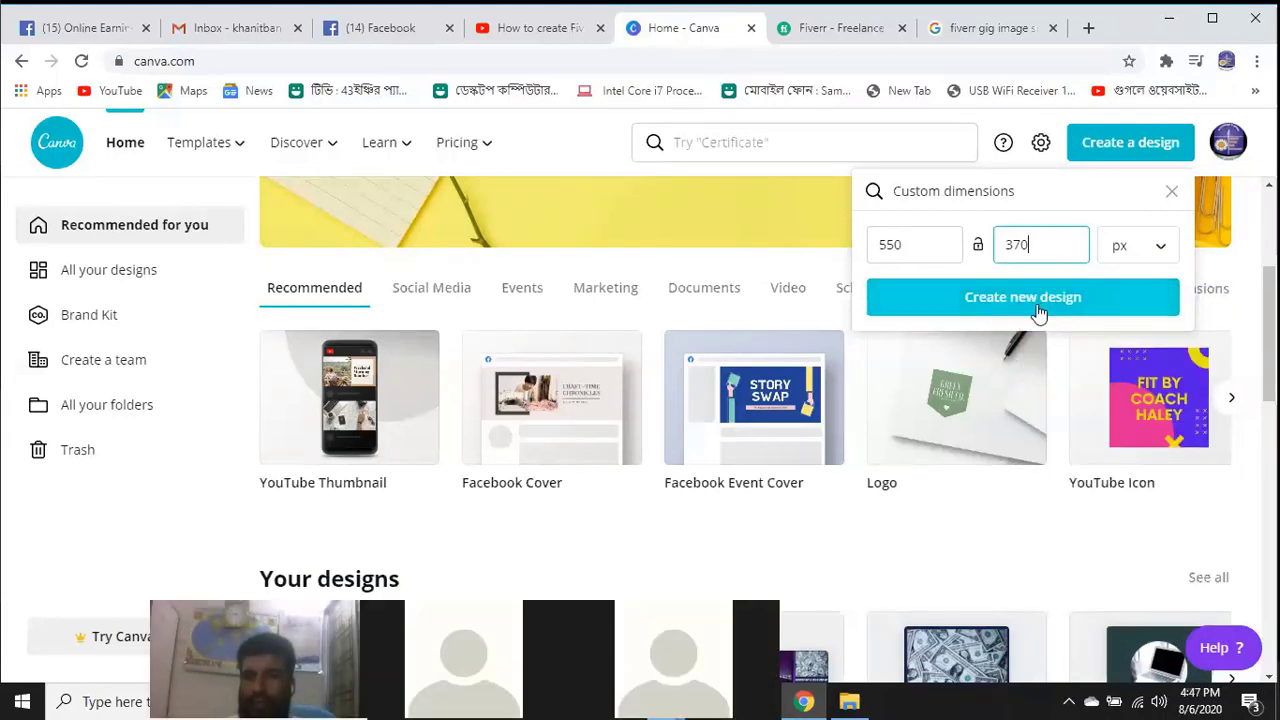
click(1039, 300)
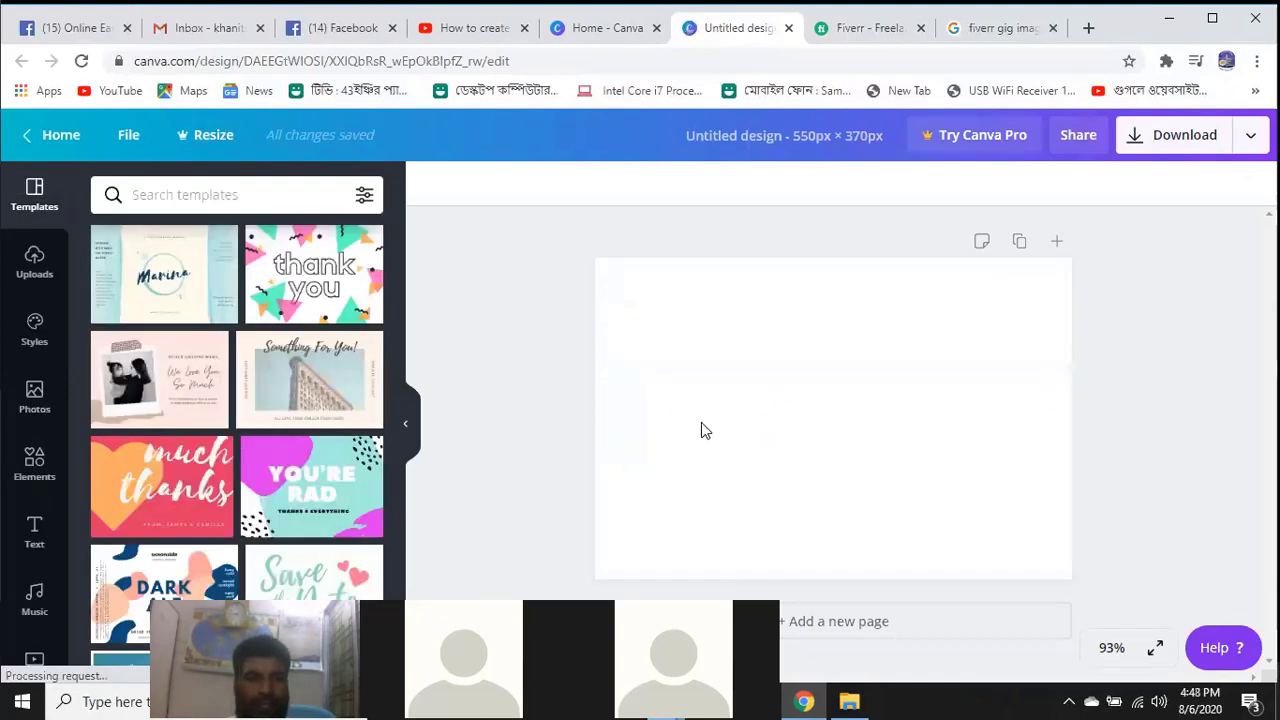
scroll(246, 366, down, 3)
scroll(291, 281, up, 3)
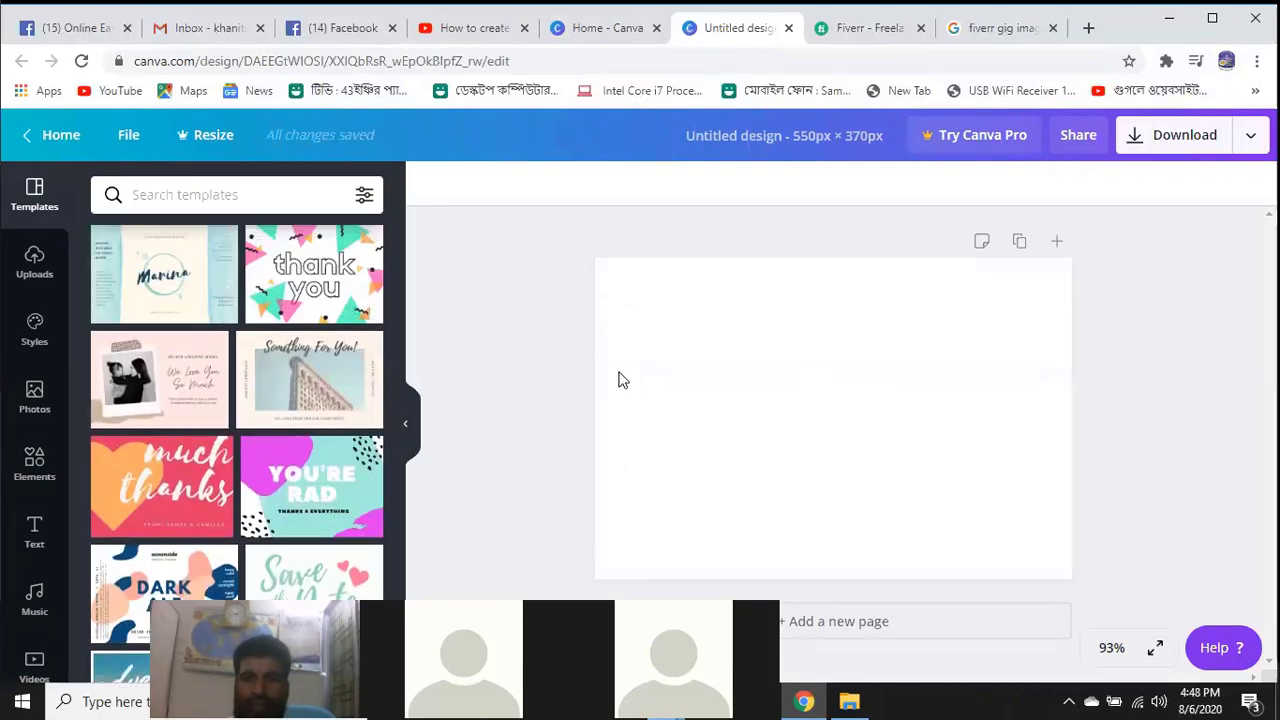
scroll(258, 390, down, 4)
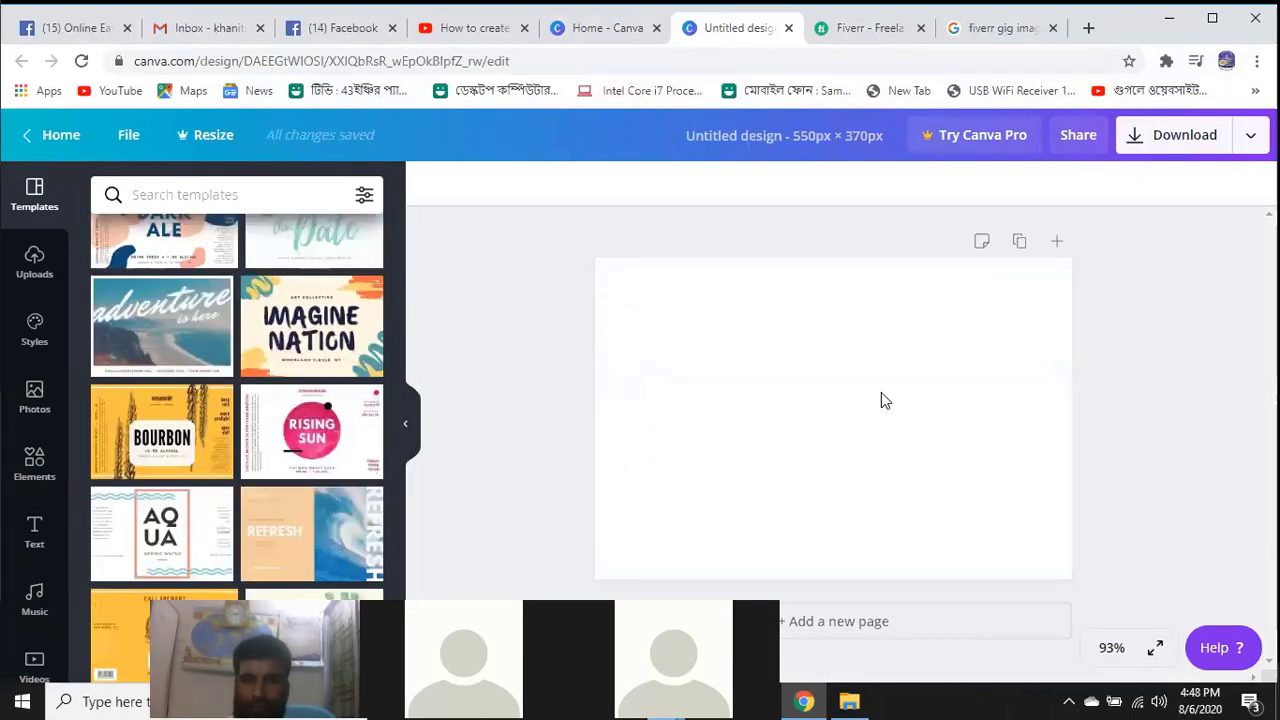
click(1088, 28)
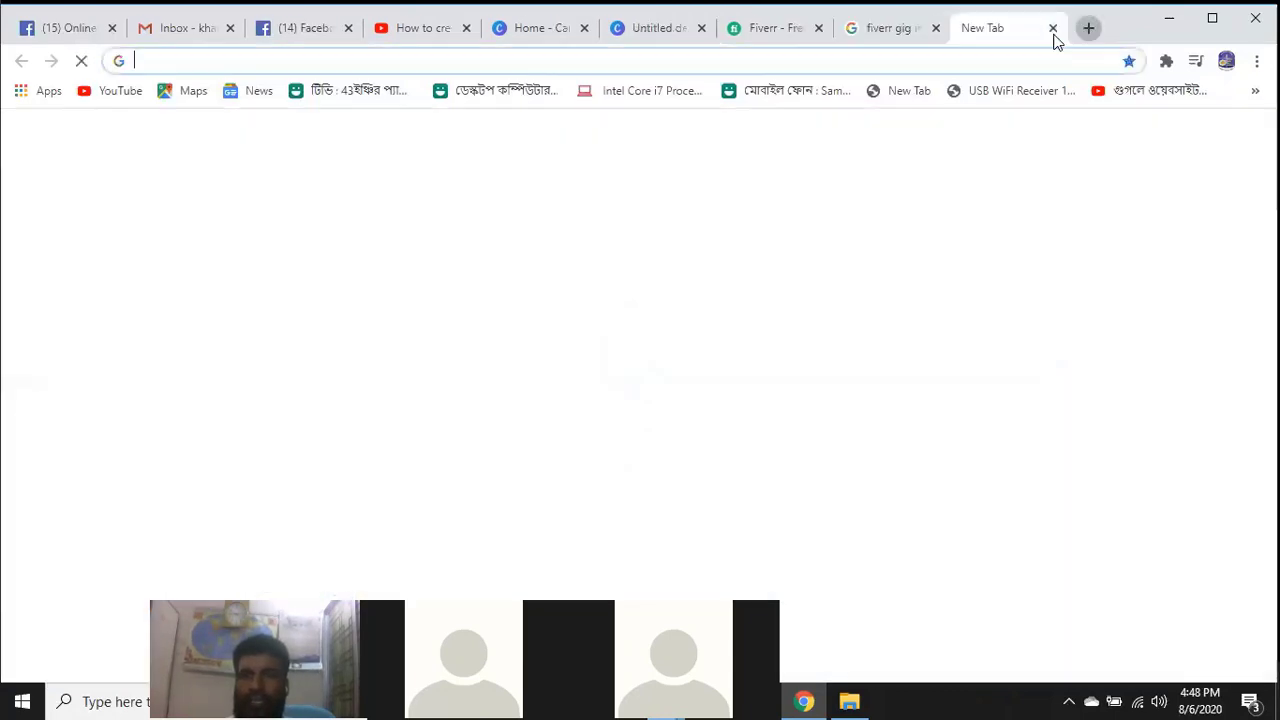
click(622, 58)
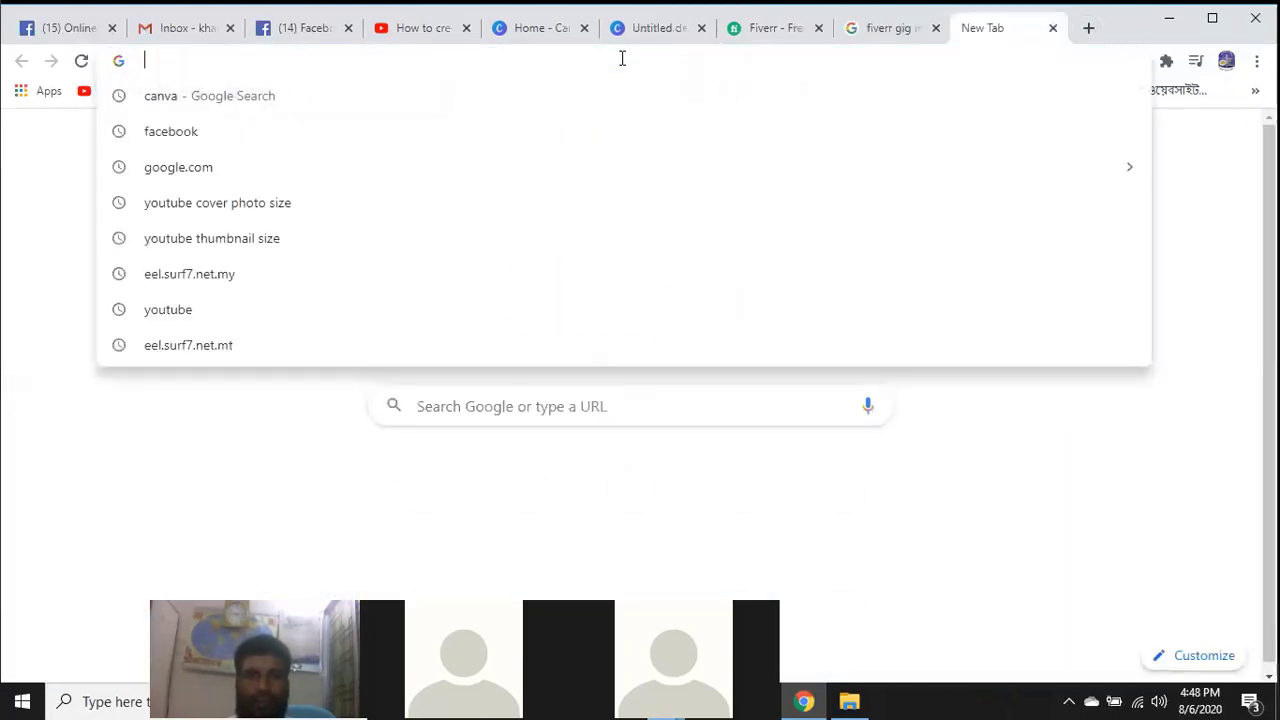
Switch back to the Google search for "fiverr gig image size" and look through its image results
click(877, 30)
click(283, 213)
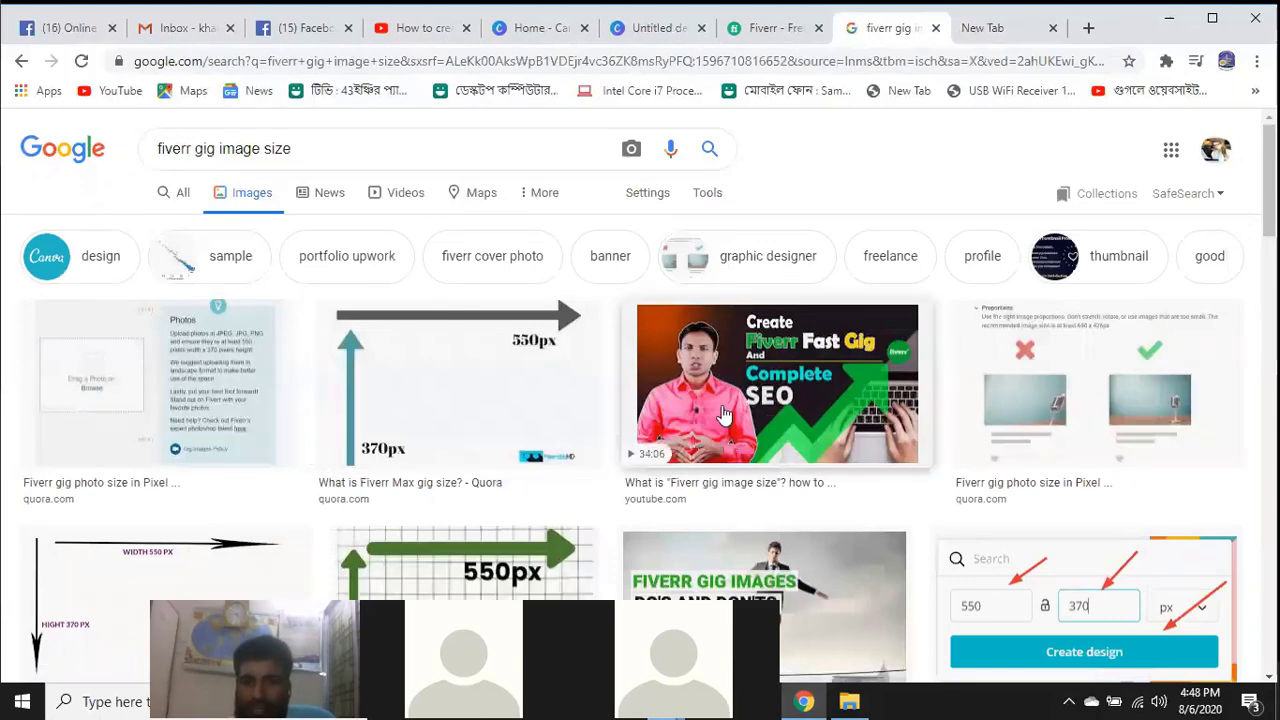
scroll(770, 410, down, 3)
scroll(494, 309, up, 3)
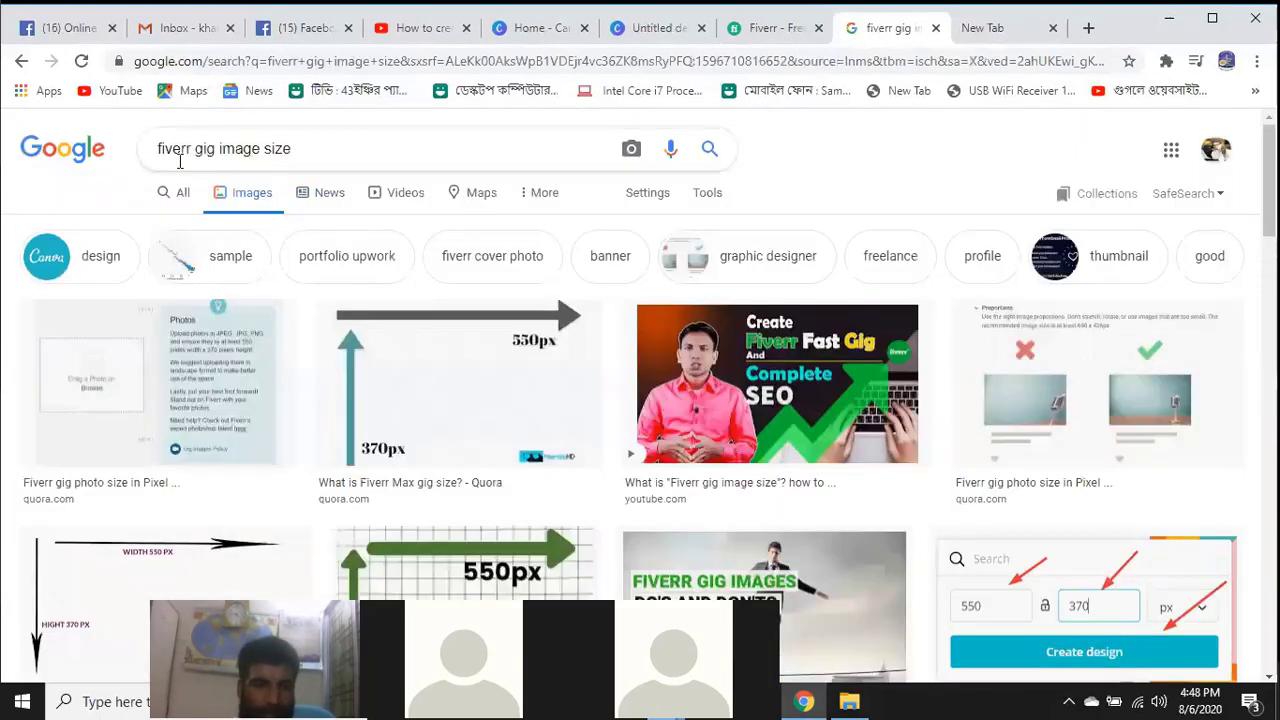
Change the image search to "fiverr gig image", and refine it to "fiverr gig image data entry"
drag(264, 149, 337, 153)
key(BackSpace)
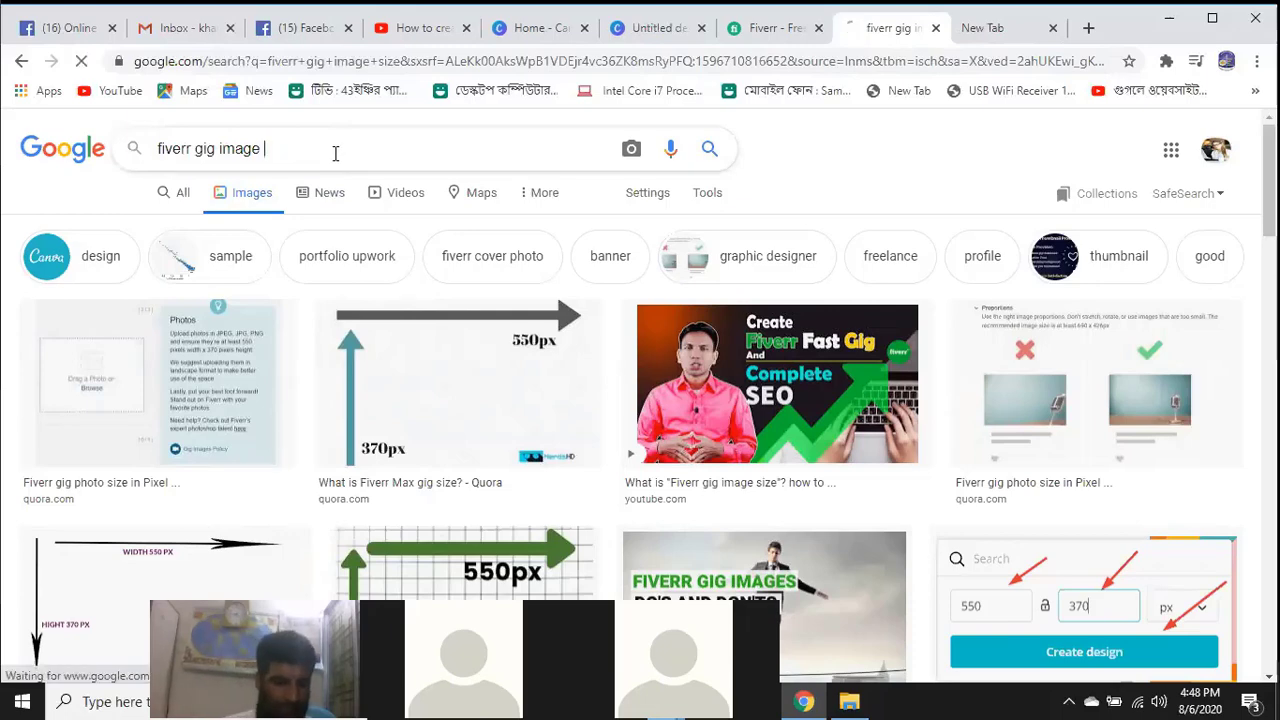
key(Return)
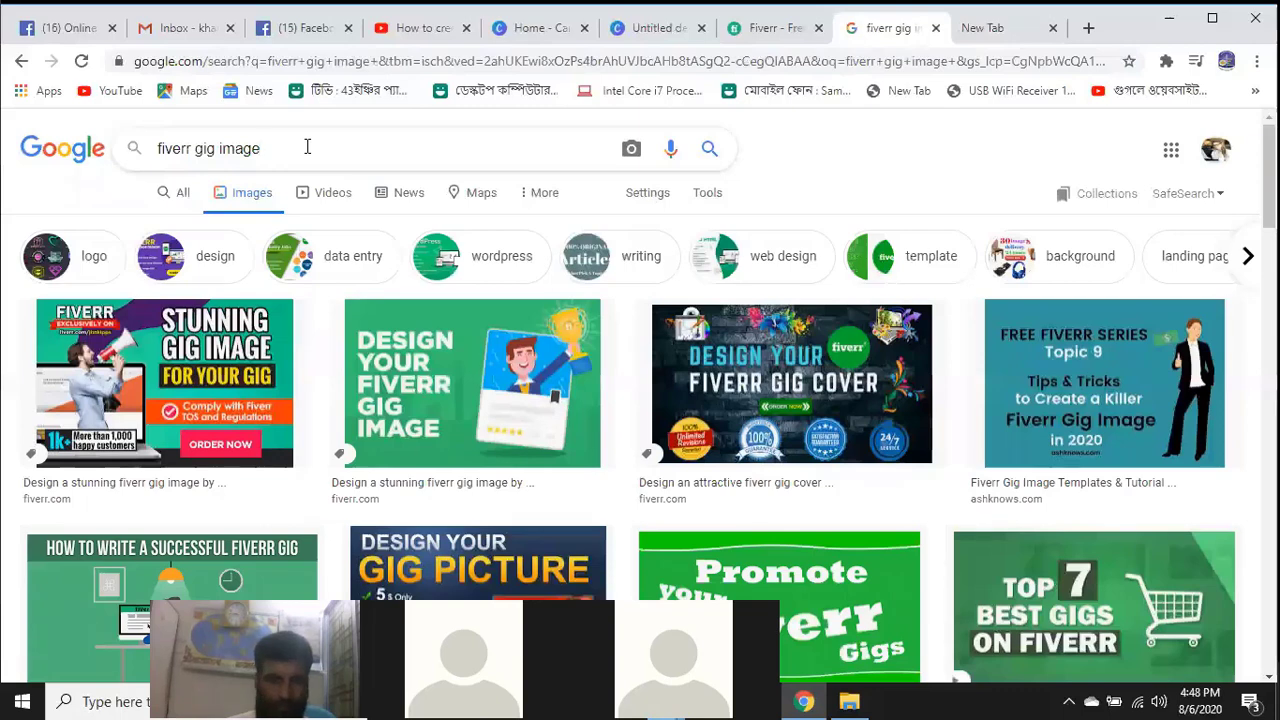
text(Data)
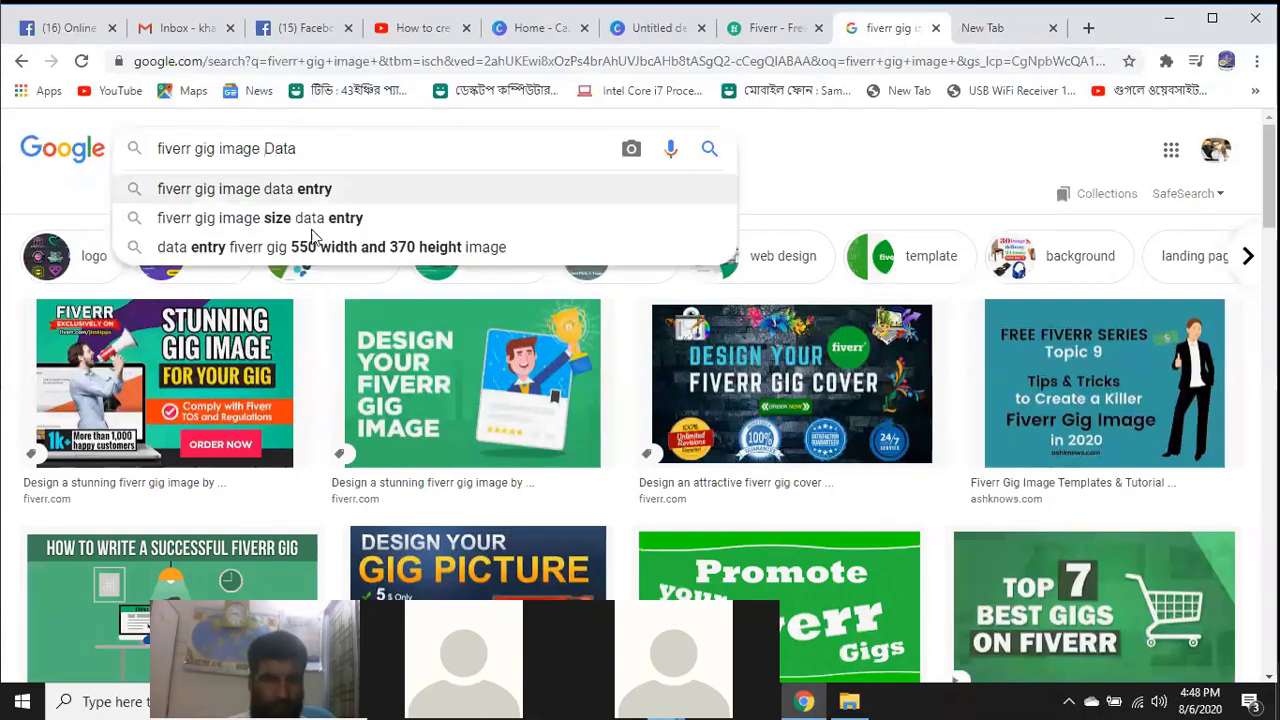
click(322, 194)
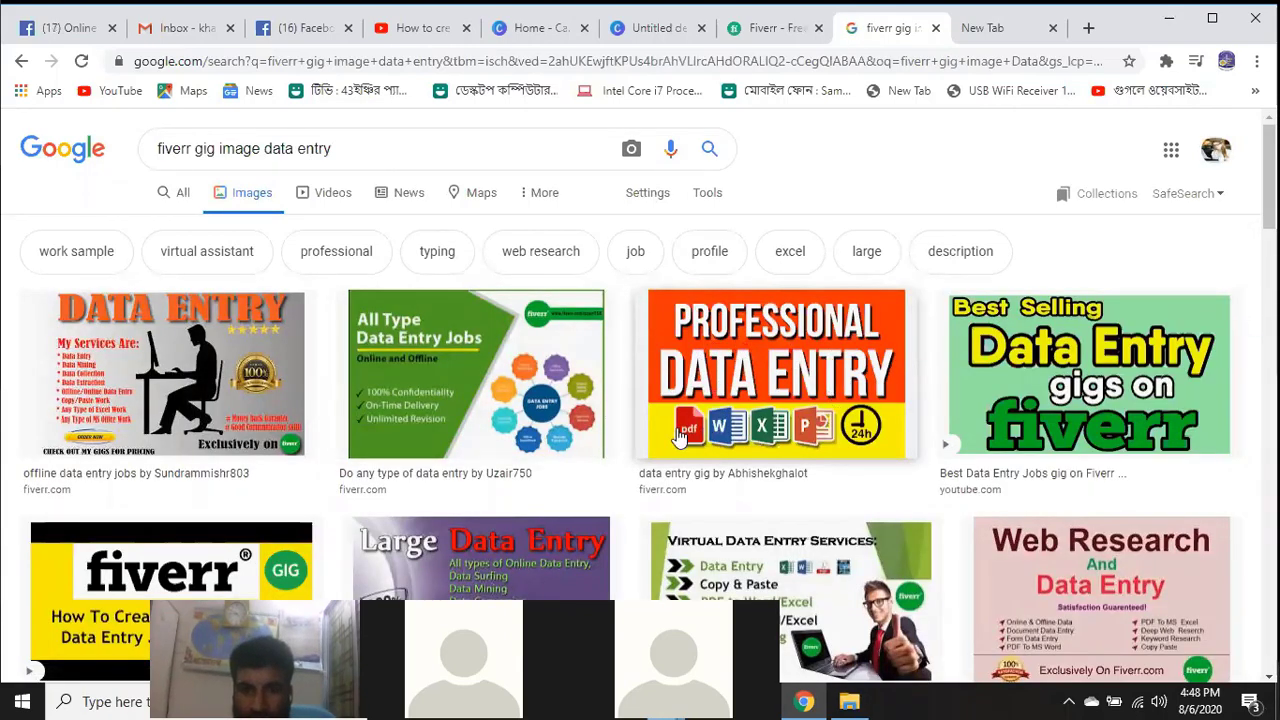
Look through the data entry gig images for design examples
click(958, 412)
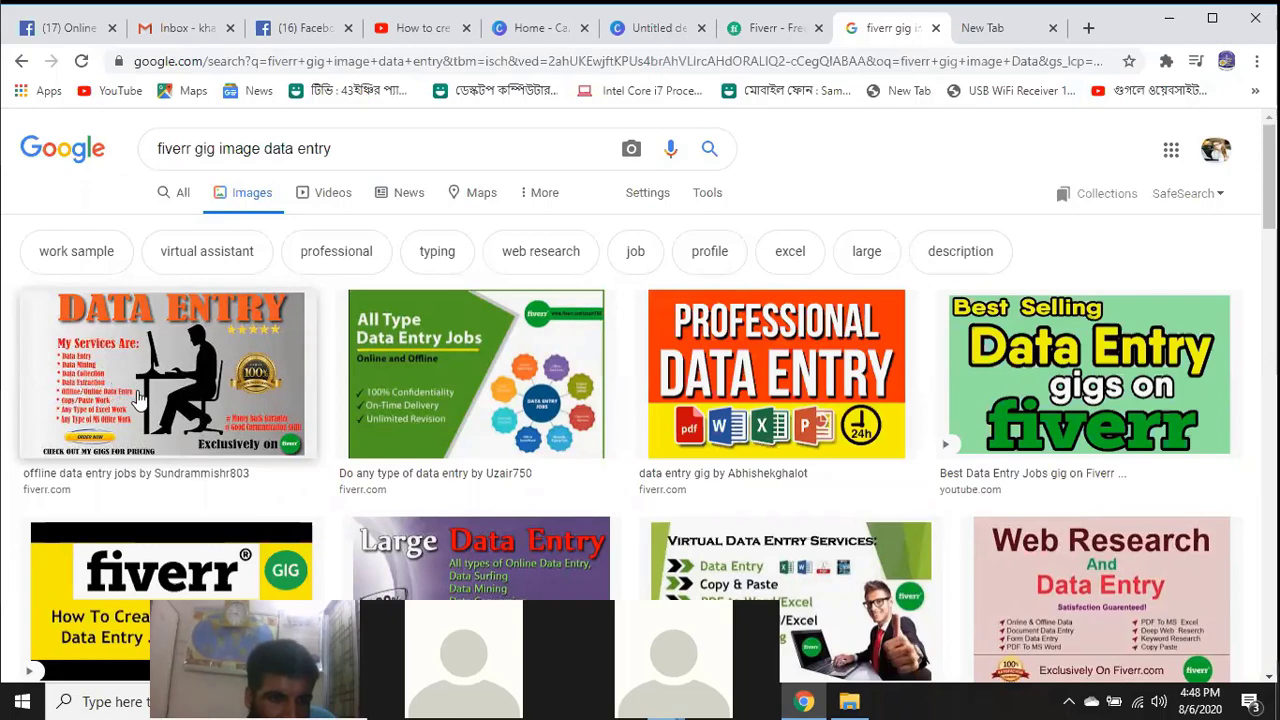
scroll(175, 430, down, 1)
scroll(175, 430, down, 3)
scroll(905, 445, up, 1)
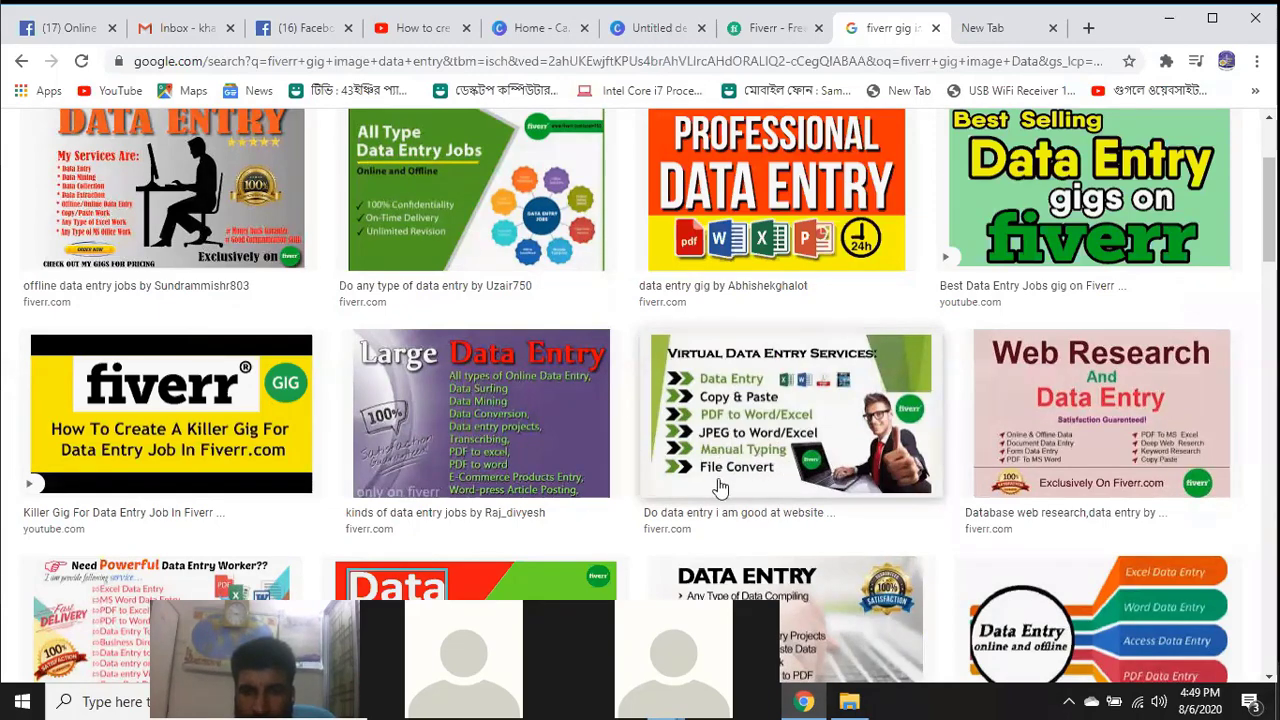
scroll(760, 484, down, 2)
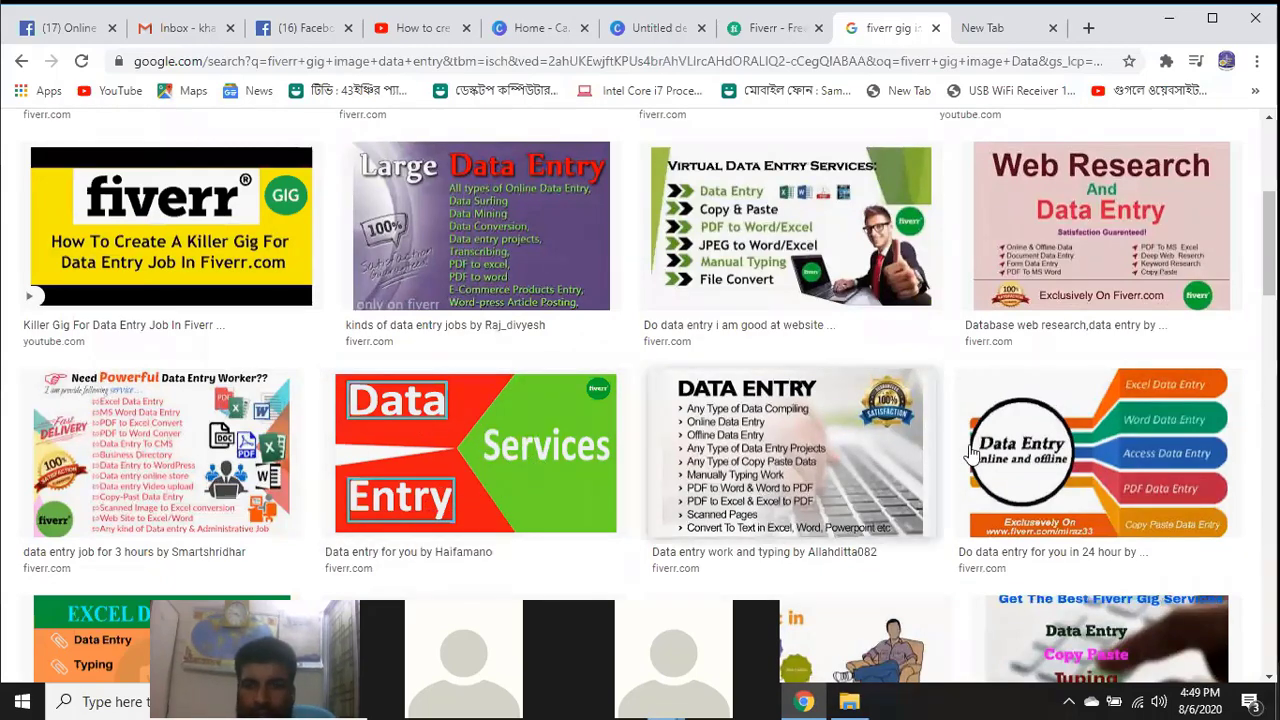
scroll(1137, 458, down, 1)
scroll(263, 440, down, 3)
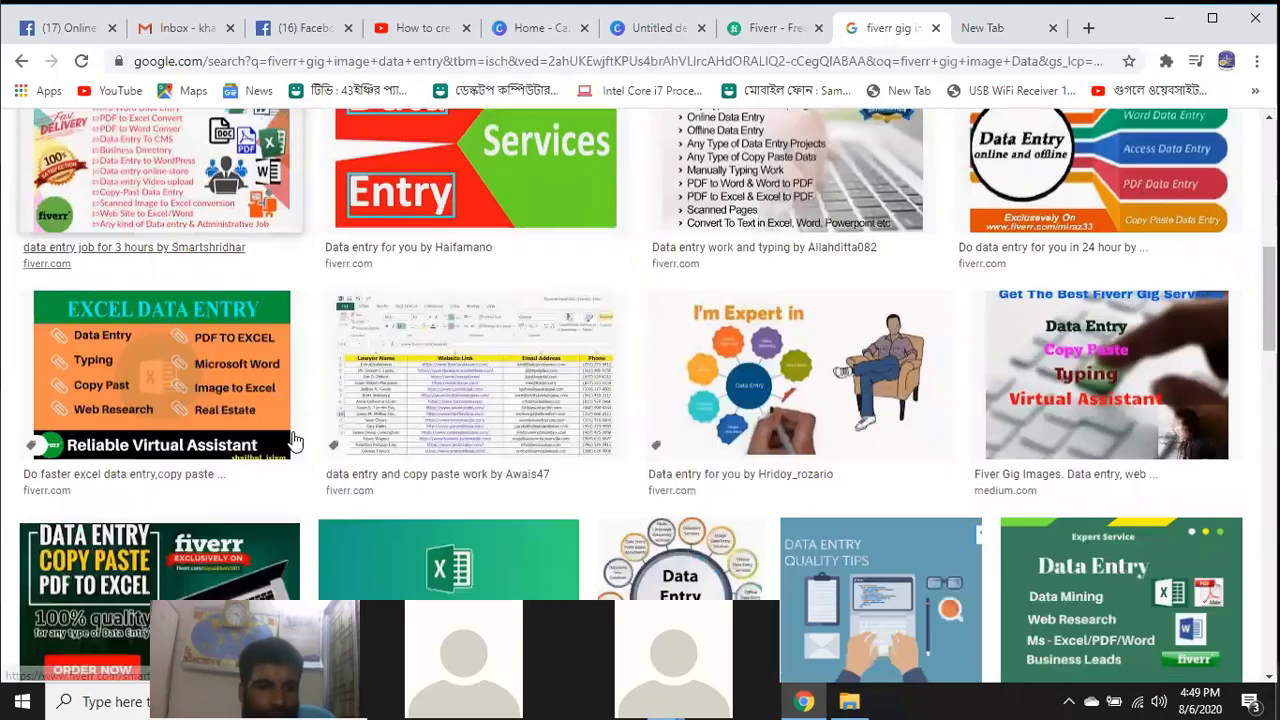
scroll(470, 410, up, 5)
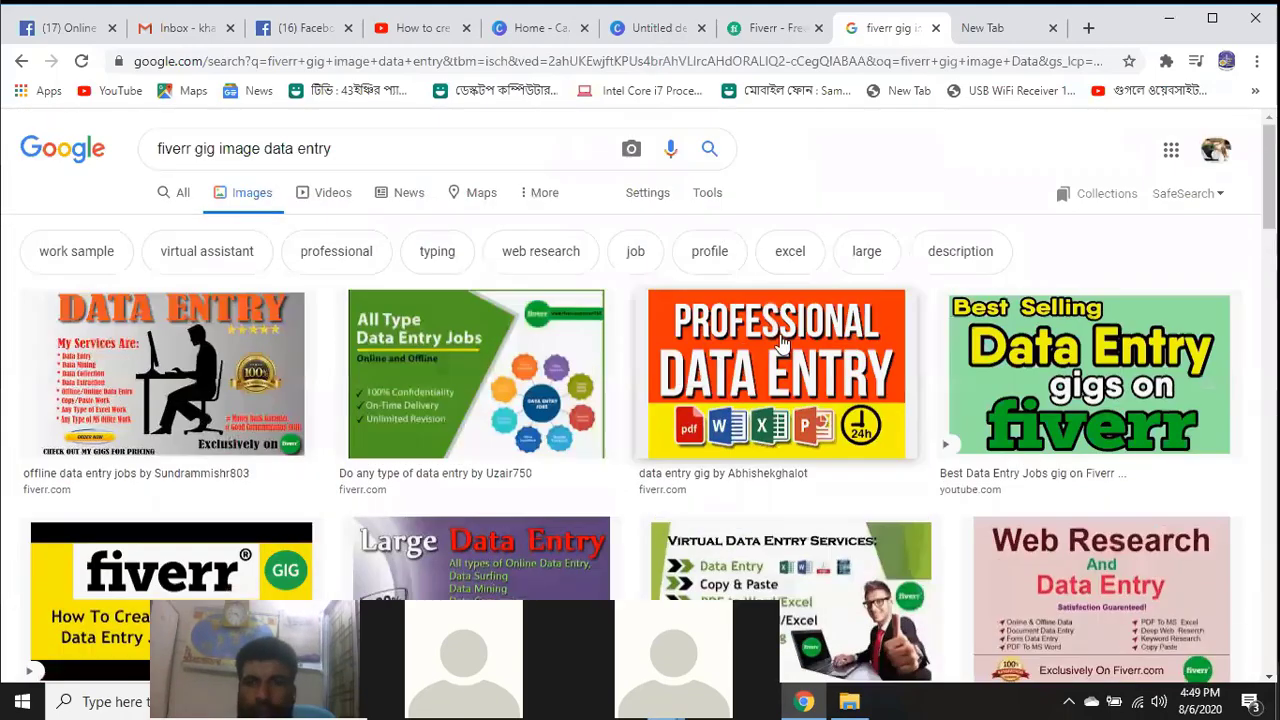
Switch to the blank Canva design and set its page background to black
click(632, 28)
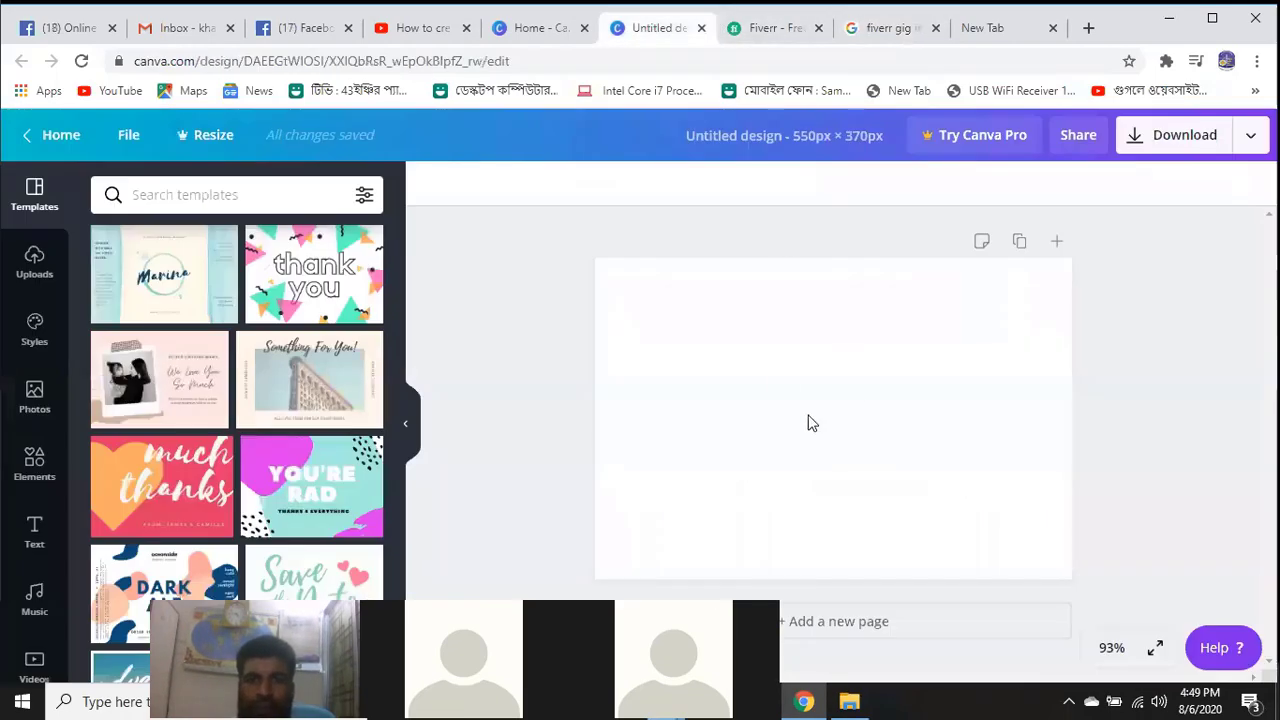
click(914, 35)
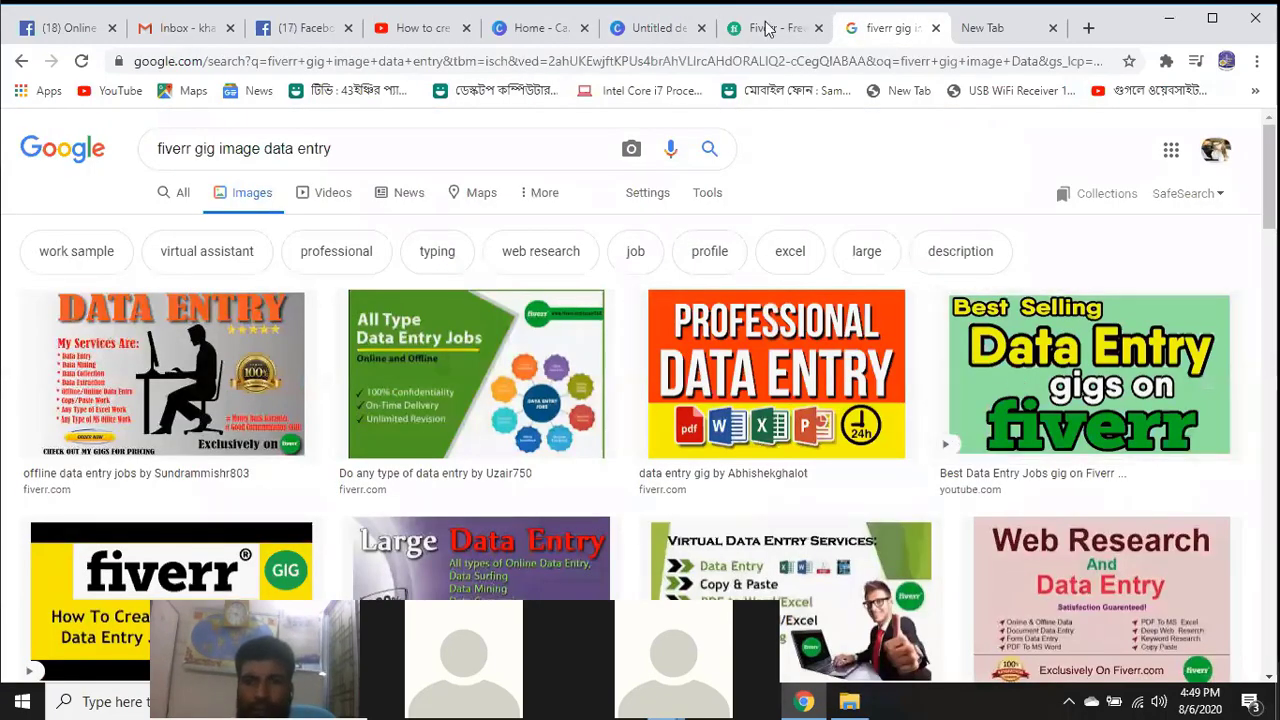
click(660, 29)
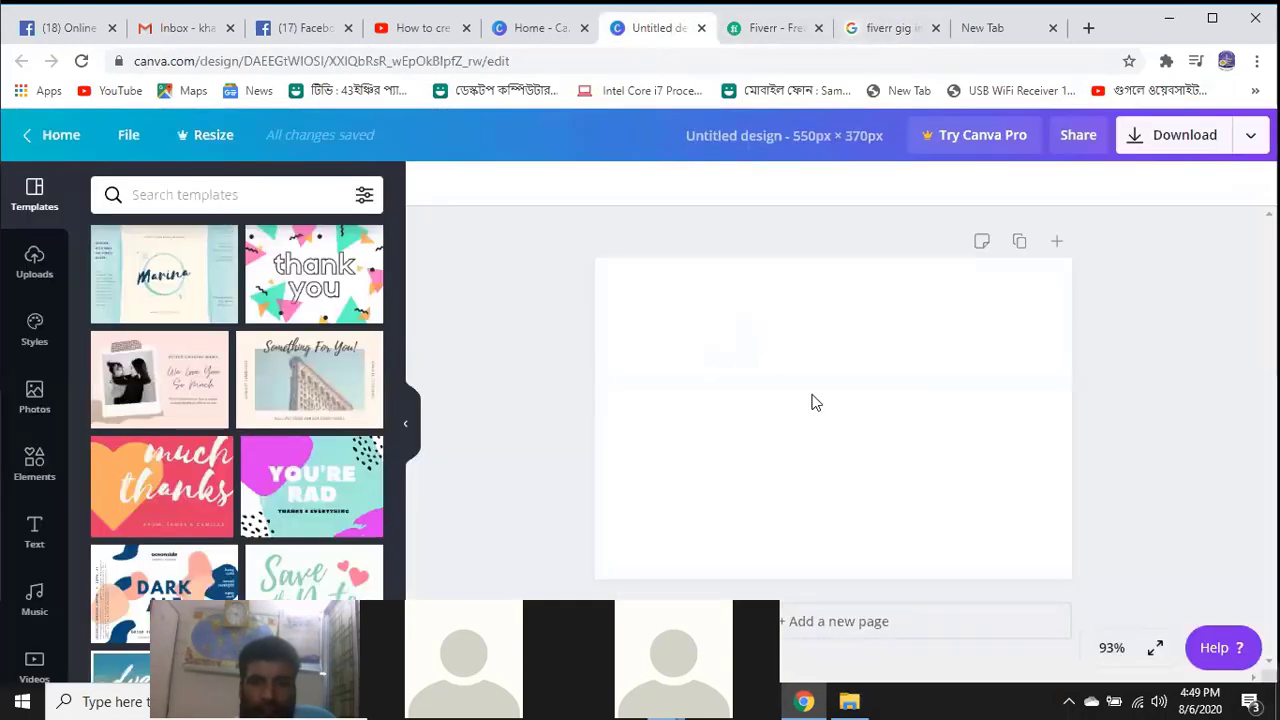
click(815, 397)
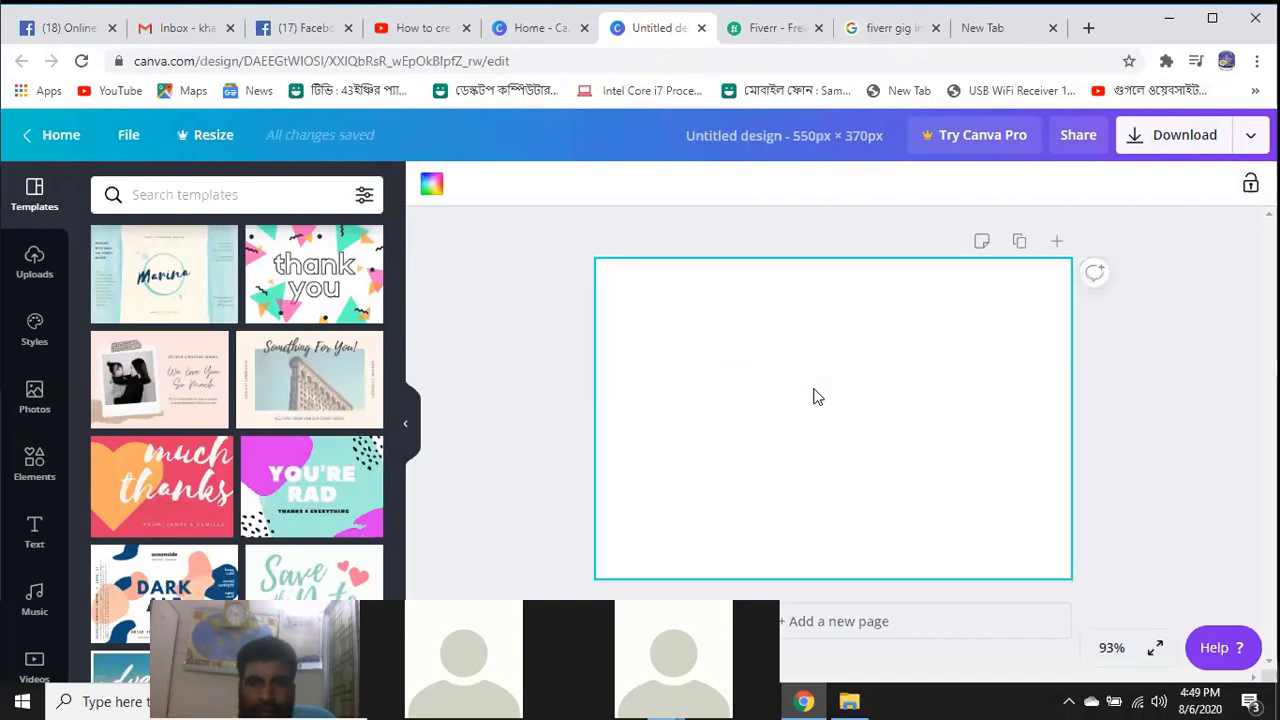
click(433, 185)
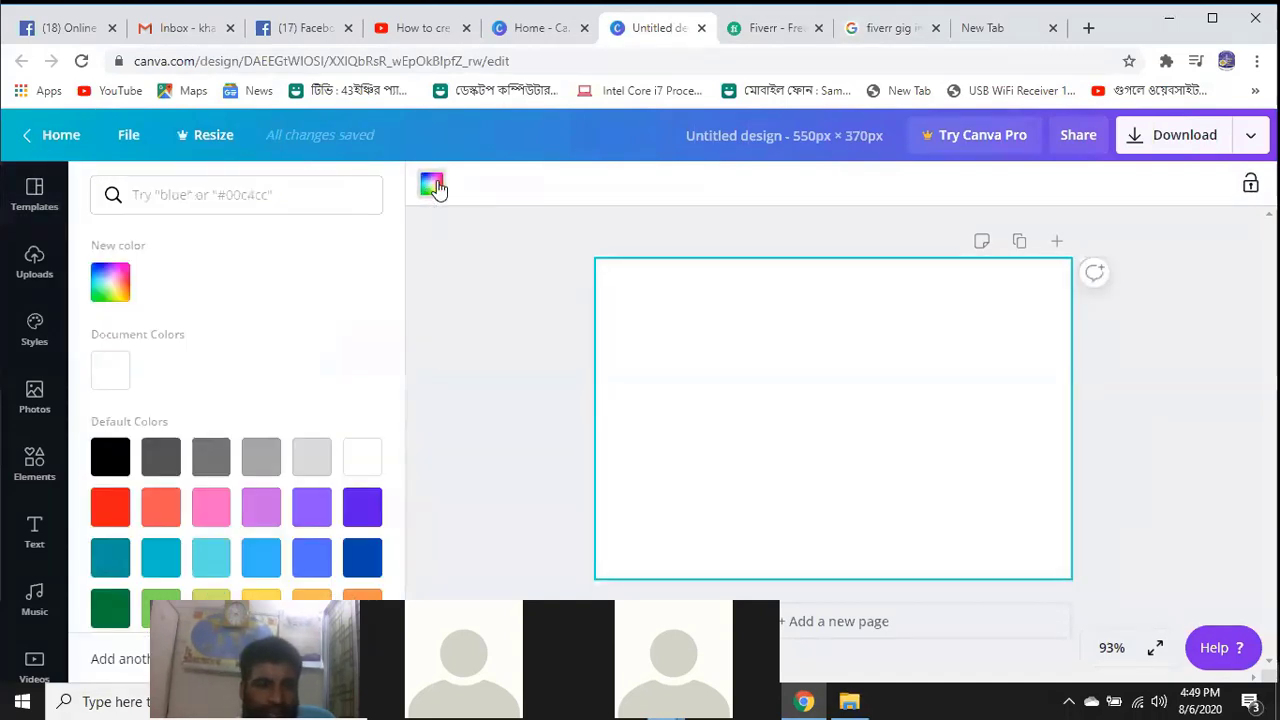
scroll(298, 465, down, 1)
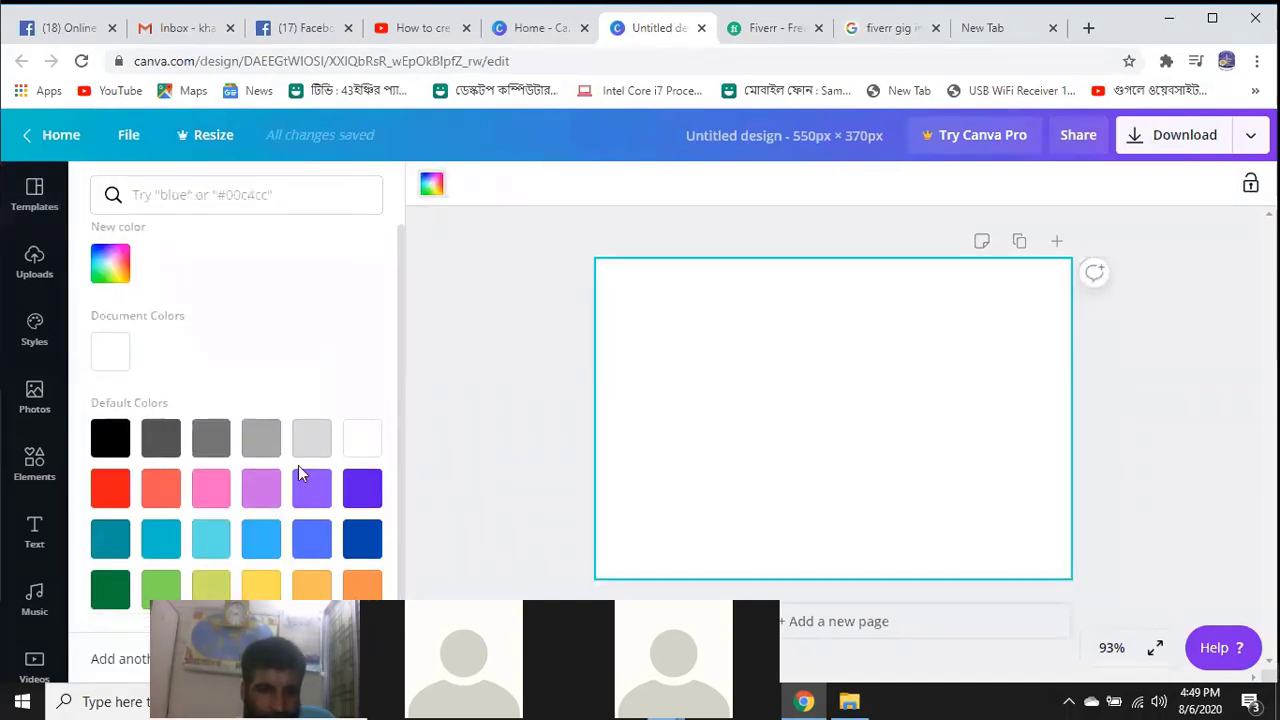
click(110, 440)
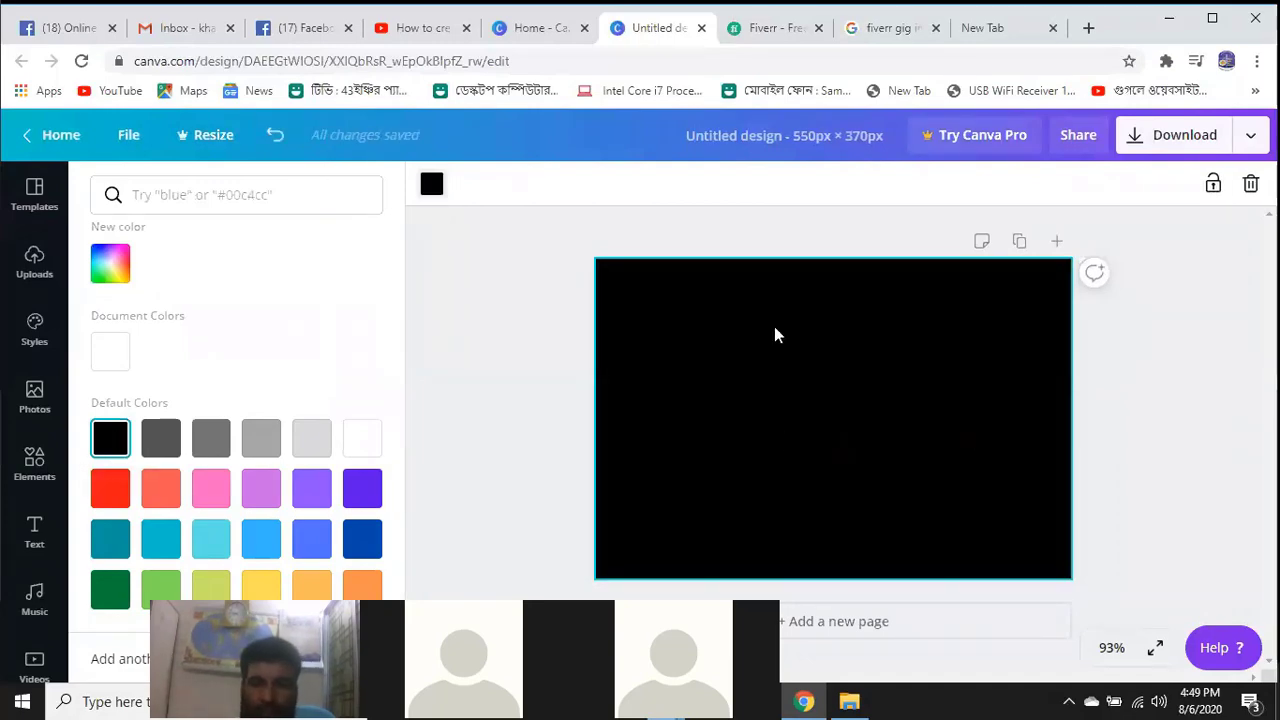
Return to the Google image results and compare the data entry gig examples for design ideas
click(985, 28)
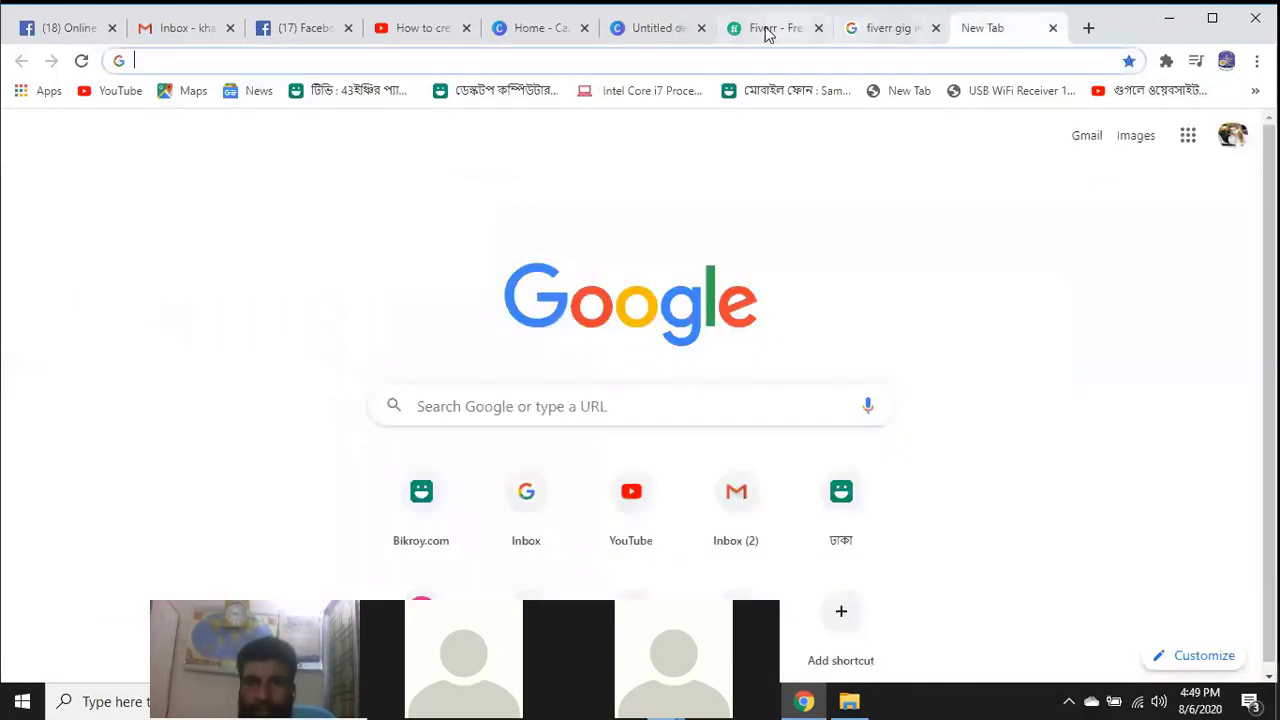
click(786, 30)
click(883, 30)
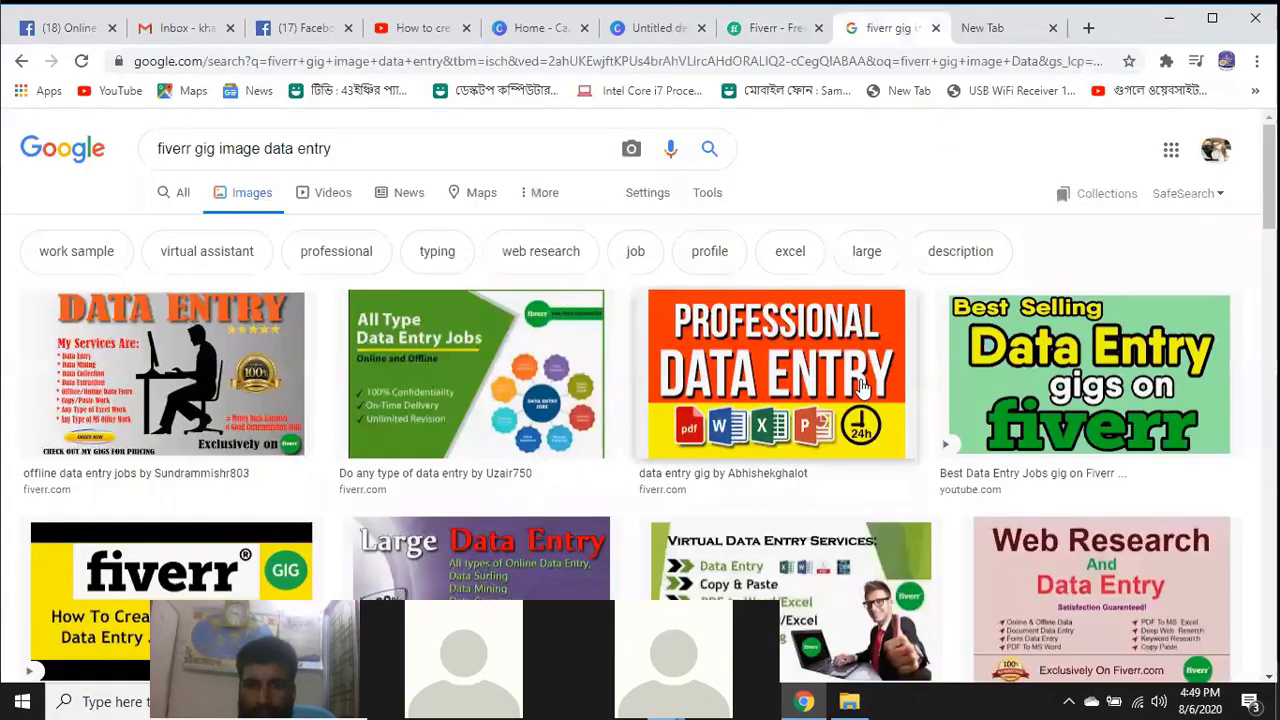
scroll(860, 385, down, 1)
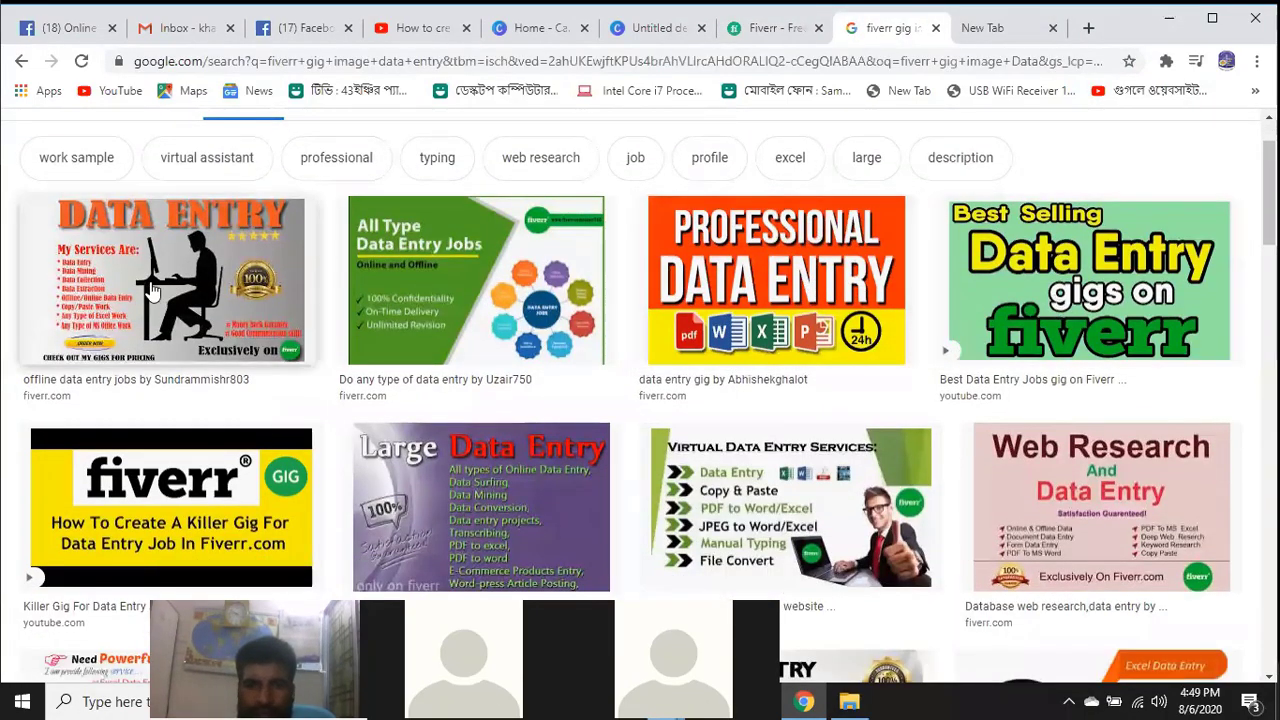
scroll(709, 423, down, 2)
scroll(636, 298, up, 3)
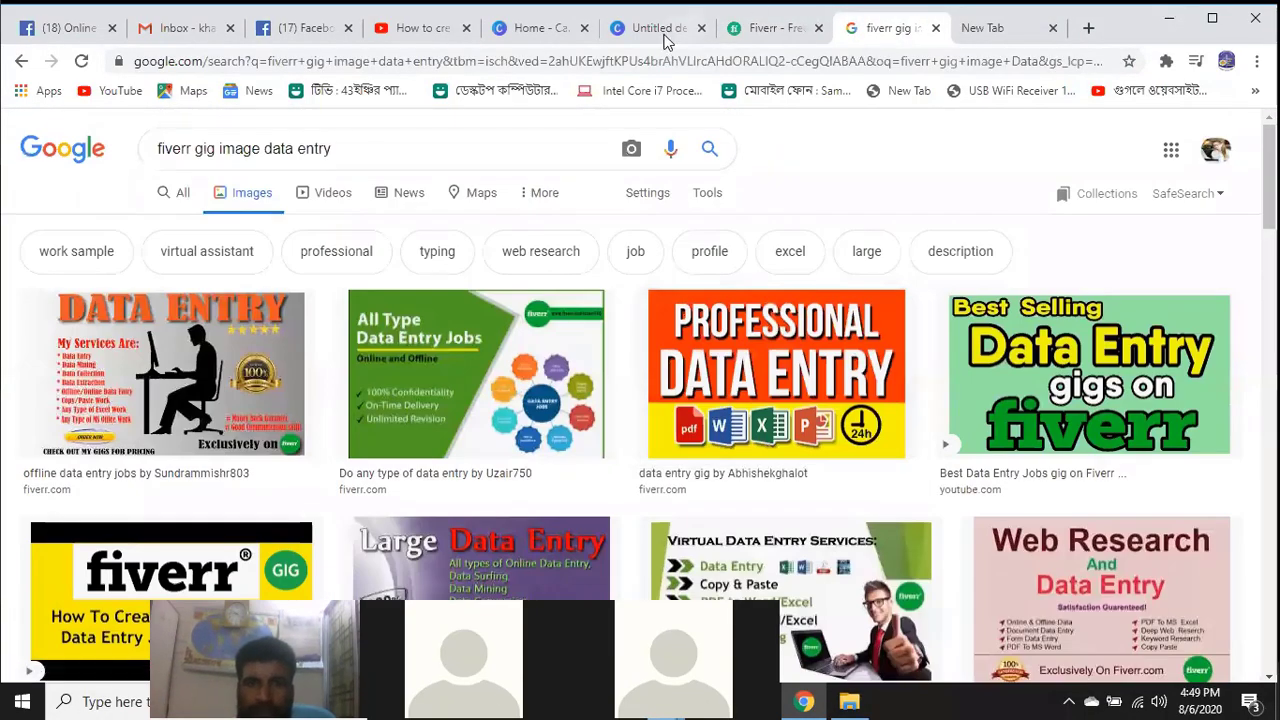
Switch to the Canva design, add a single-image grid, and shrink it to a full-width band about a fifth of the page height along the page's upper edge
click(663, 32)
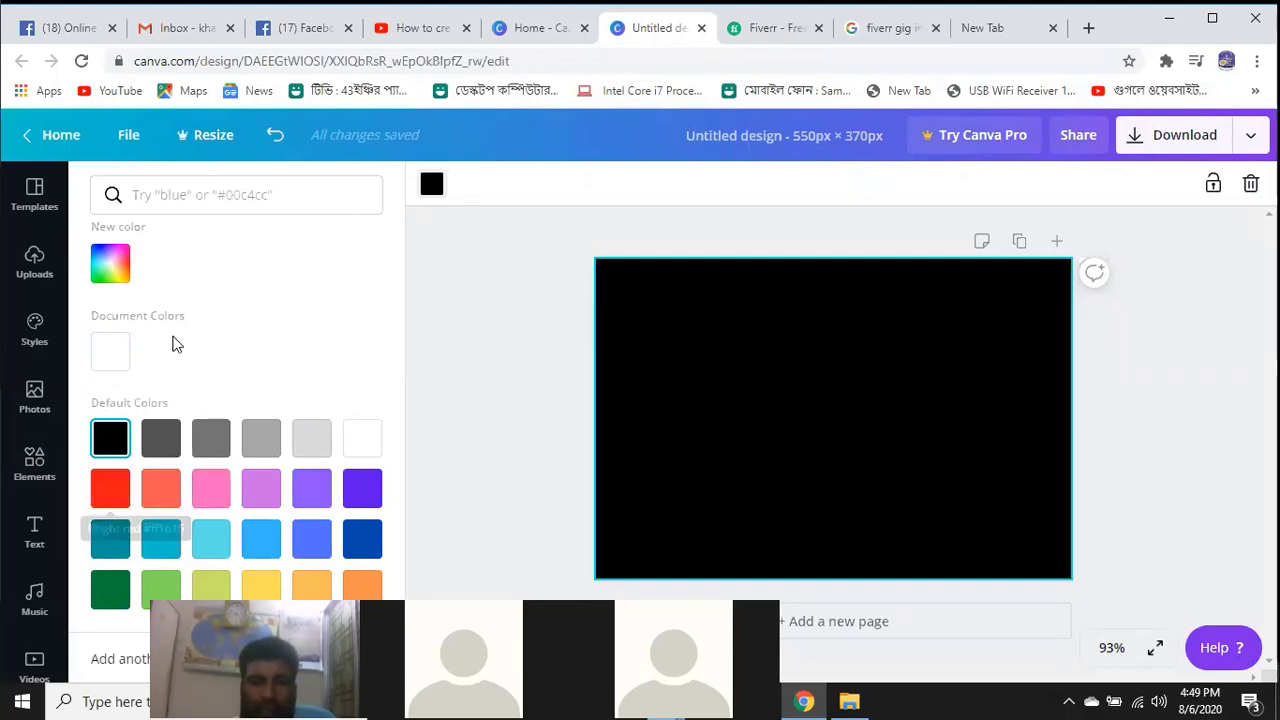
scroll(220, 334, up, 1)
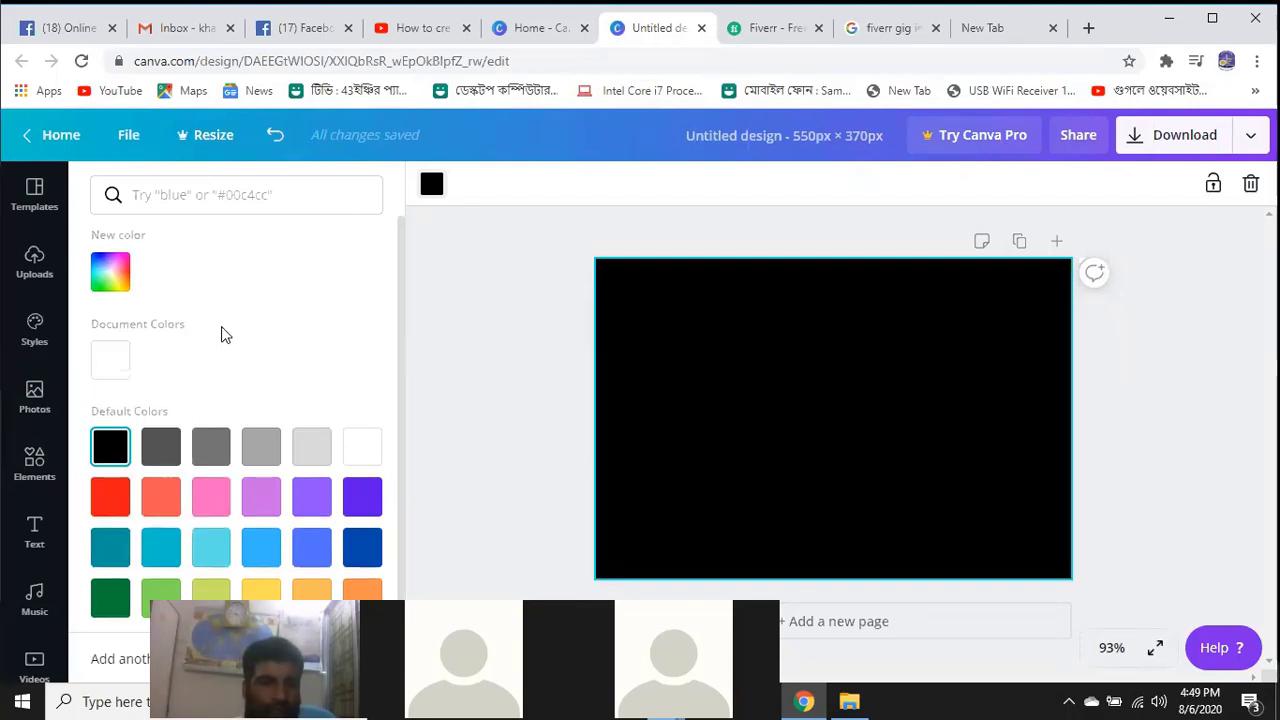
click(34, 470)
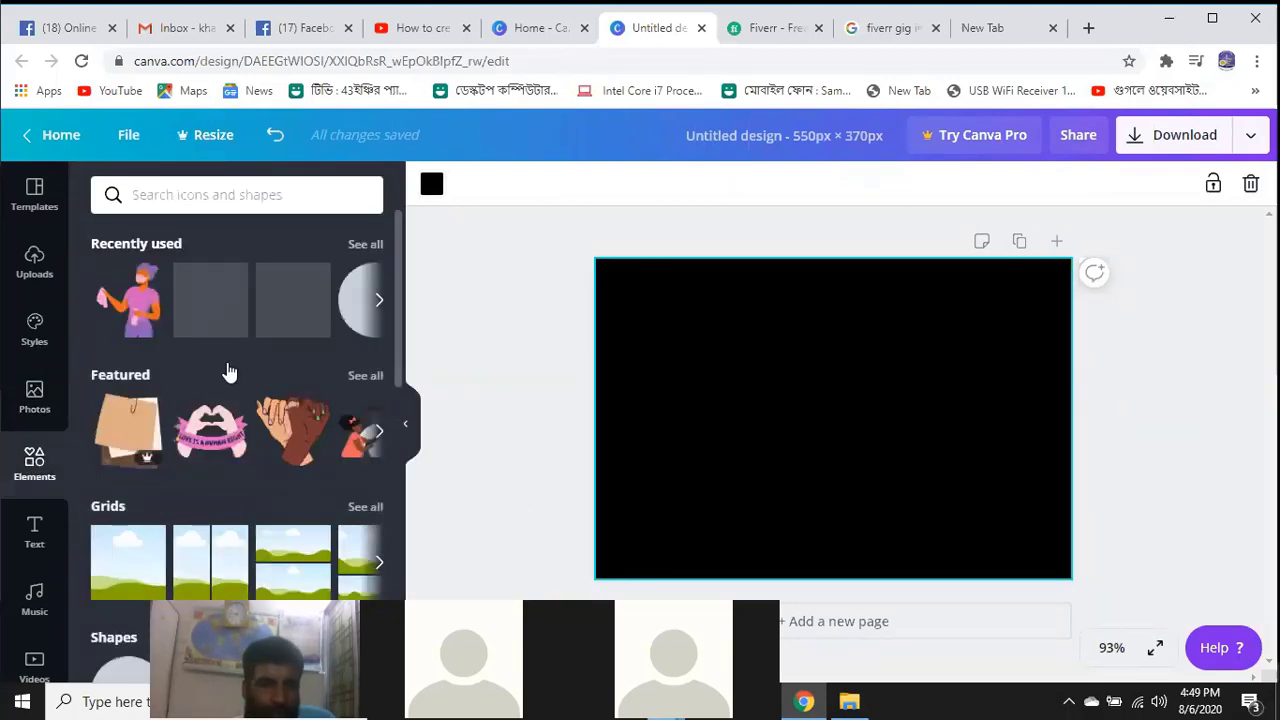
scroll(110, 410, down, 2)
click(127, 385)
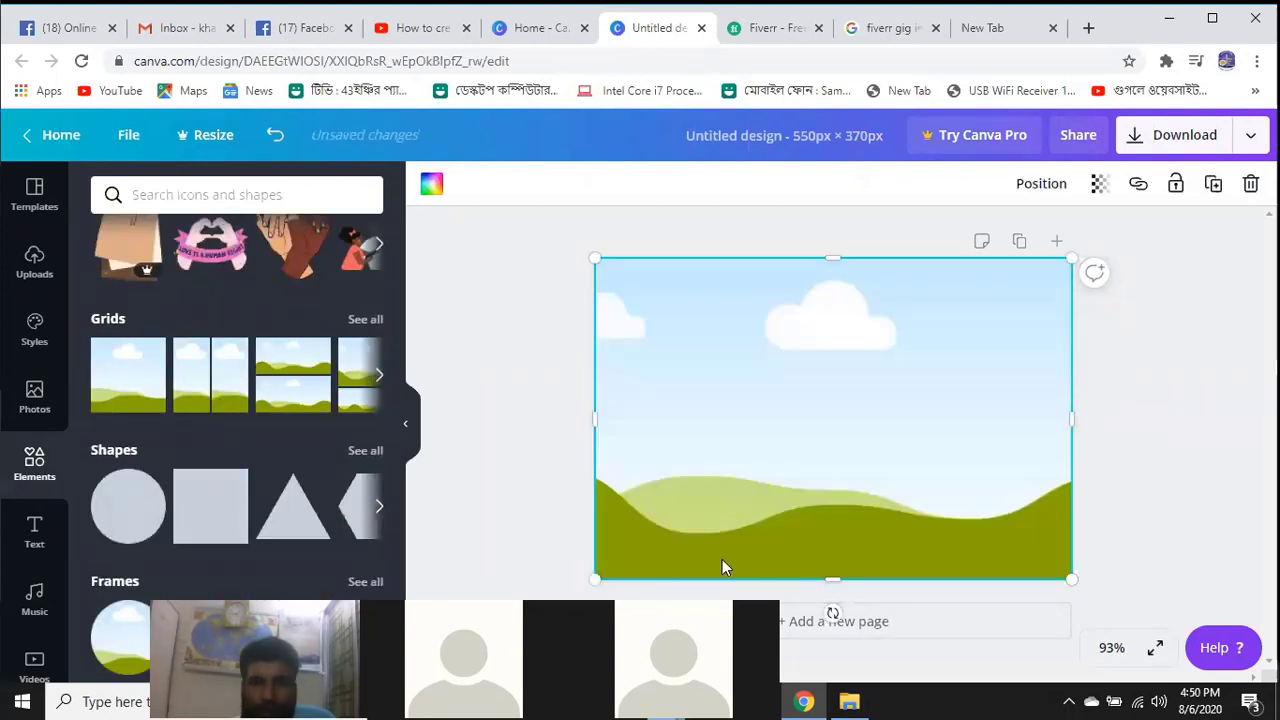
drag(832, 579, 834, 318)
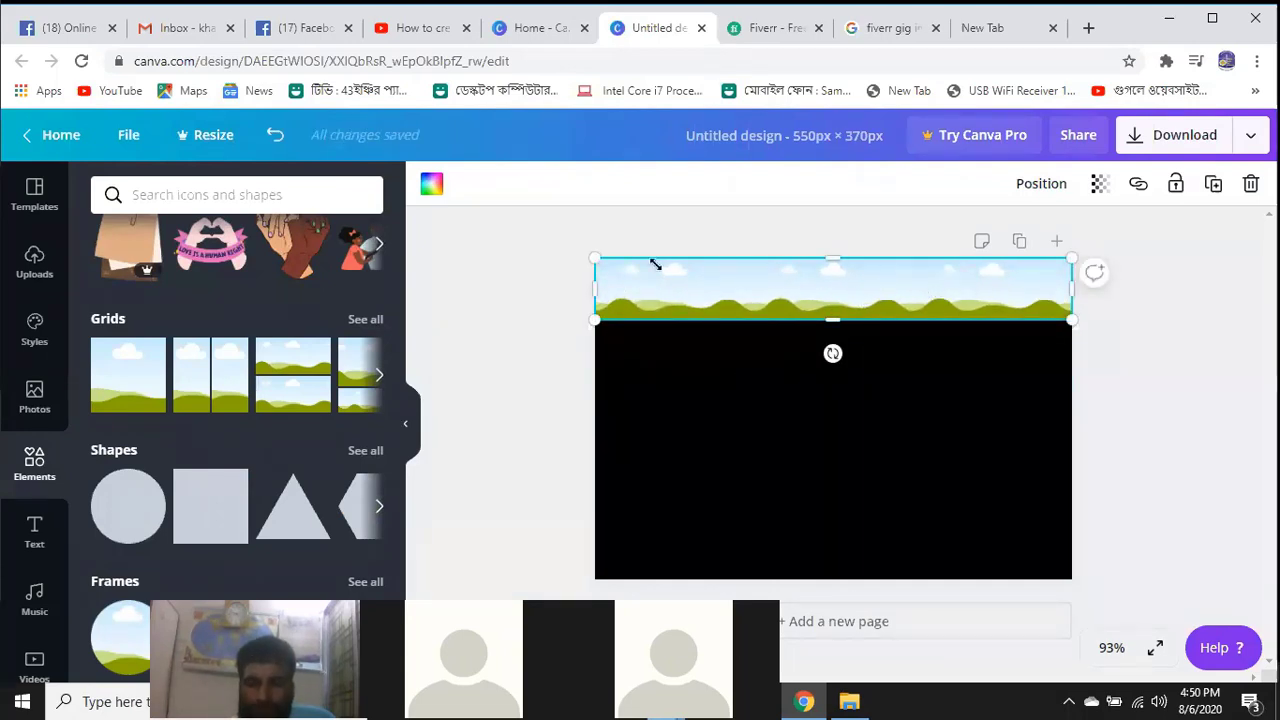
Check the Google gig examples for a colour idea, and fill the grid band in the Canva design with bright red
click(432, 185)
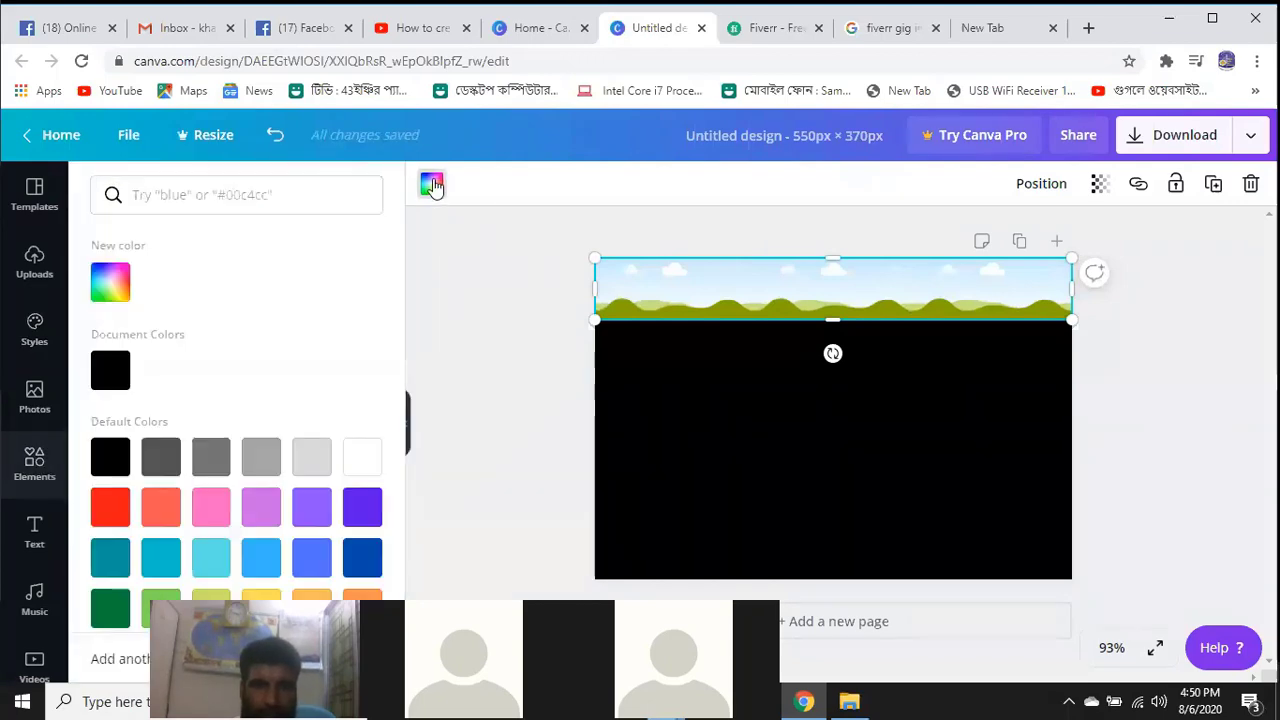
click(893, 29)
scroll(793, 402, down, 2)
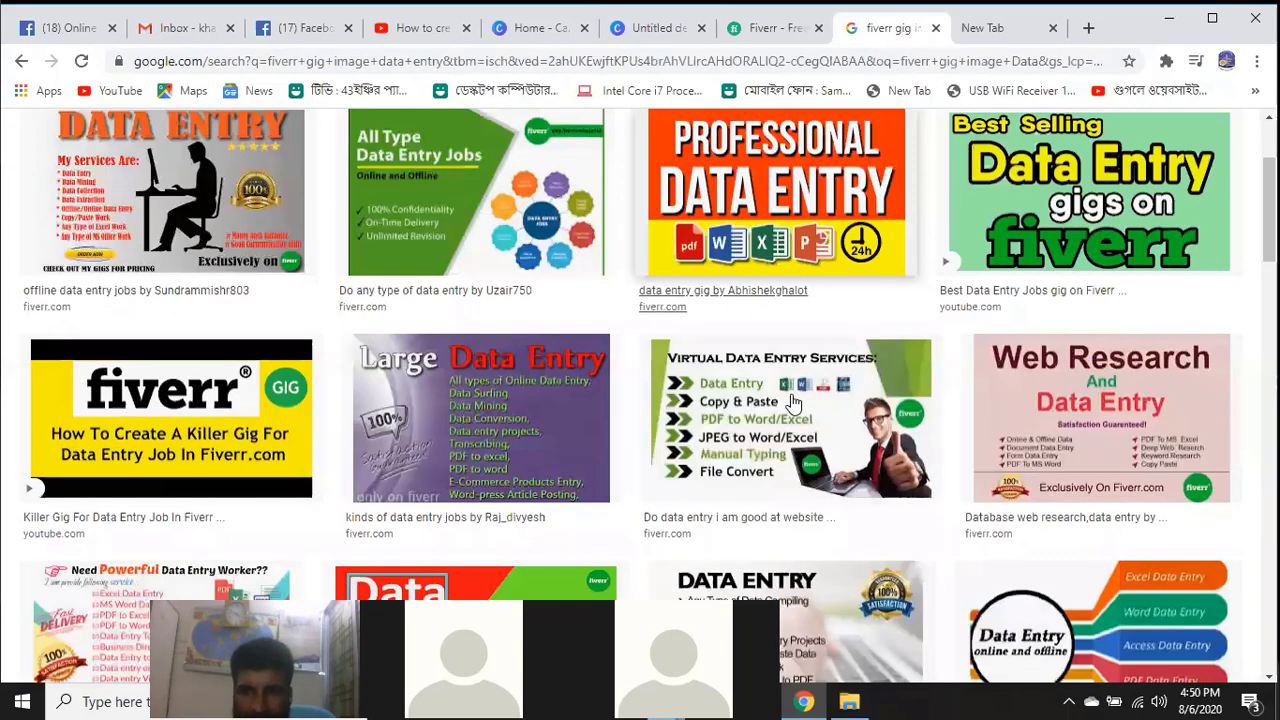
scroll(793, 402, down, 2)
scroll(760, 370, up, 4)
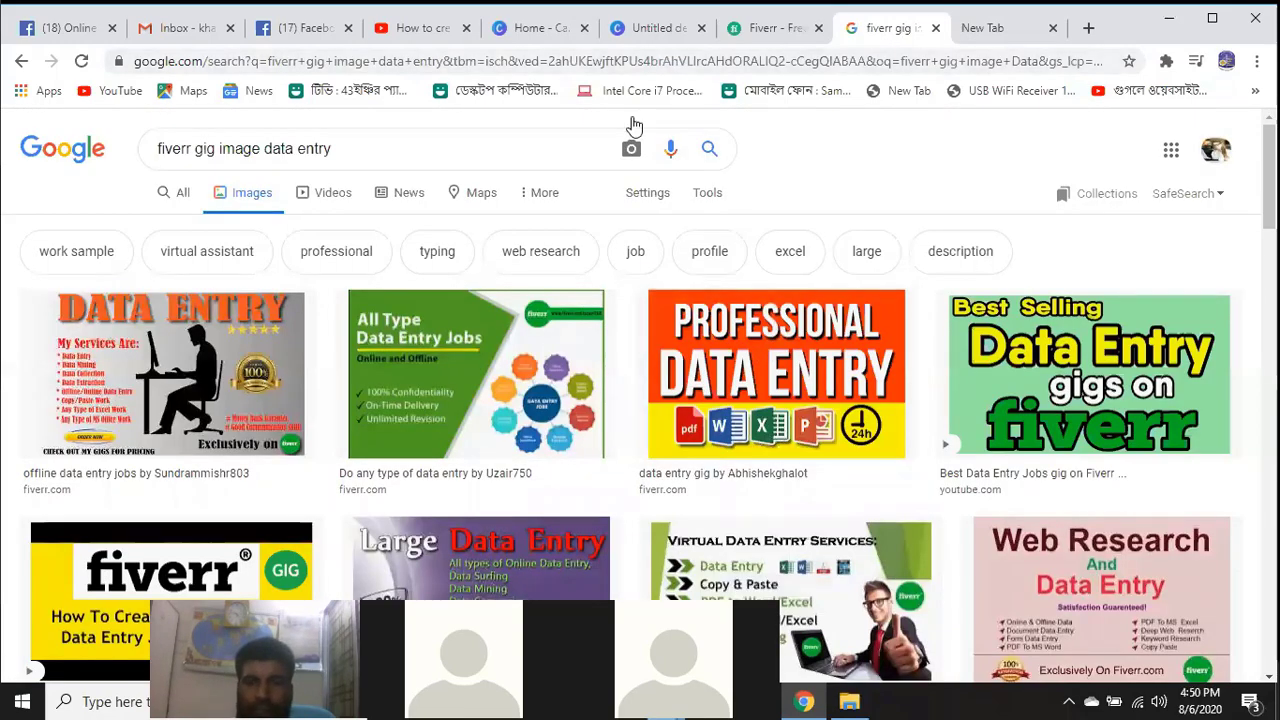
click(662, 36)
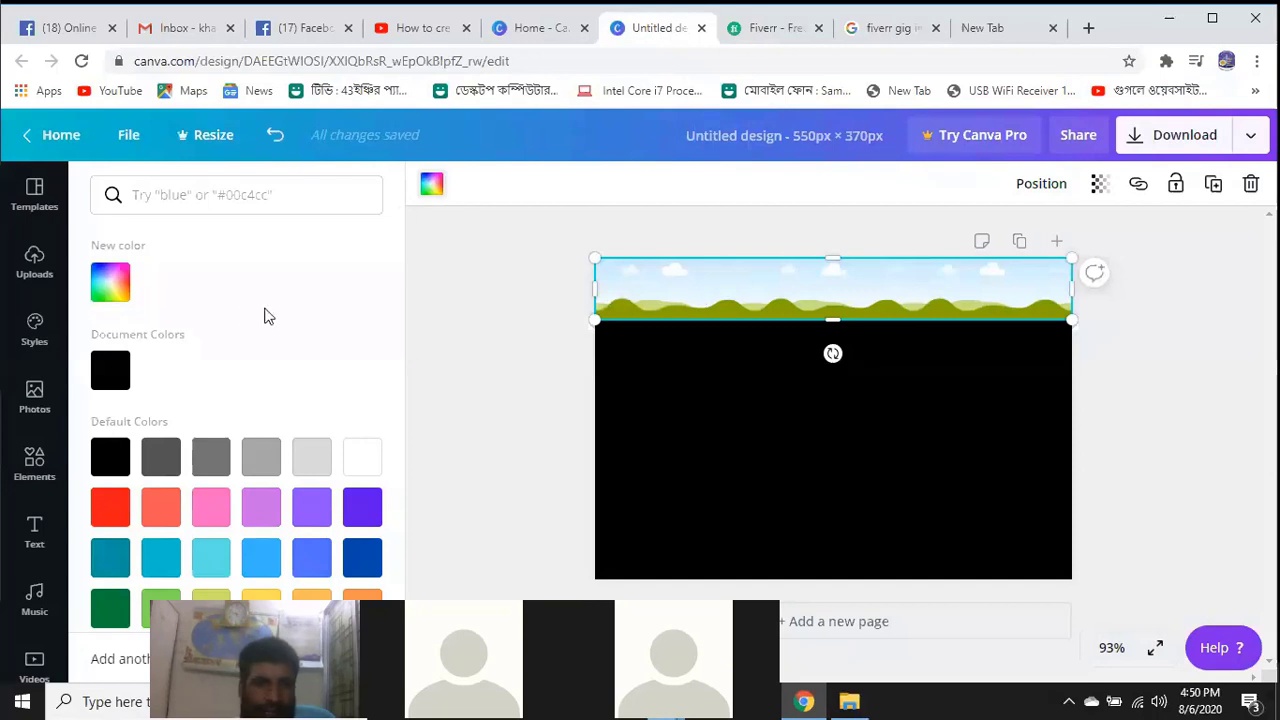
click(110, 507)
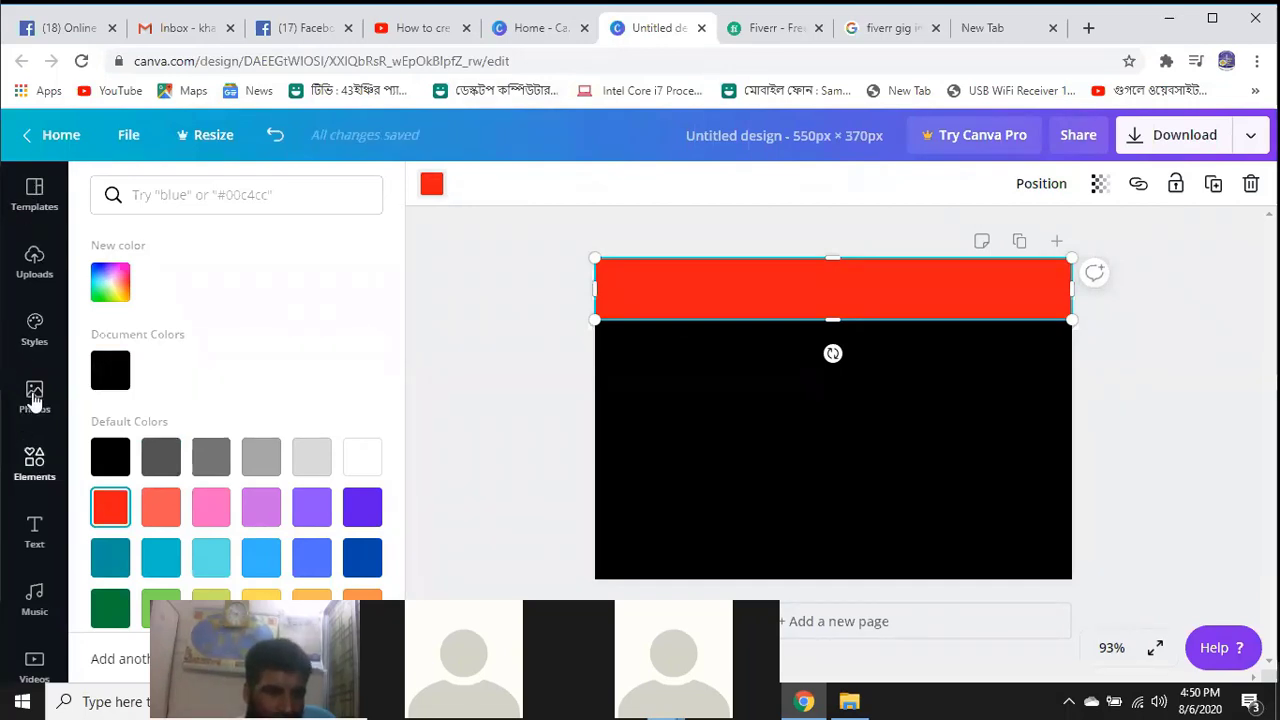
Add a heading, move it onto the red band, and clear its placeholder text
click(36, 534)
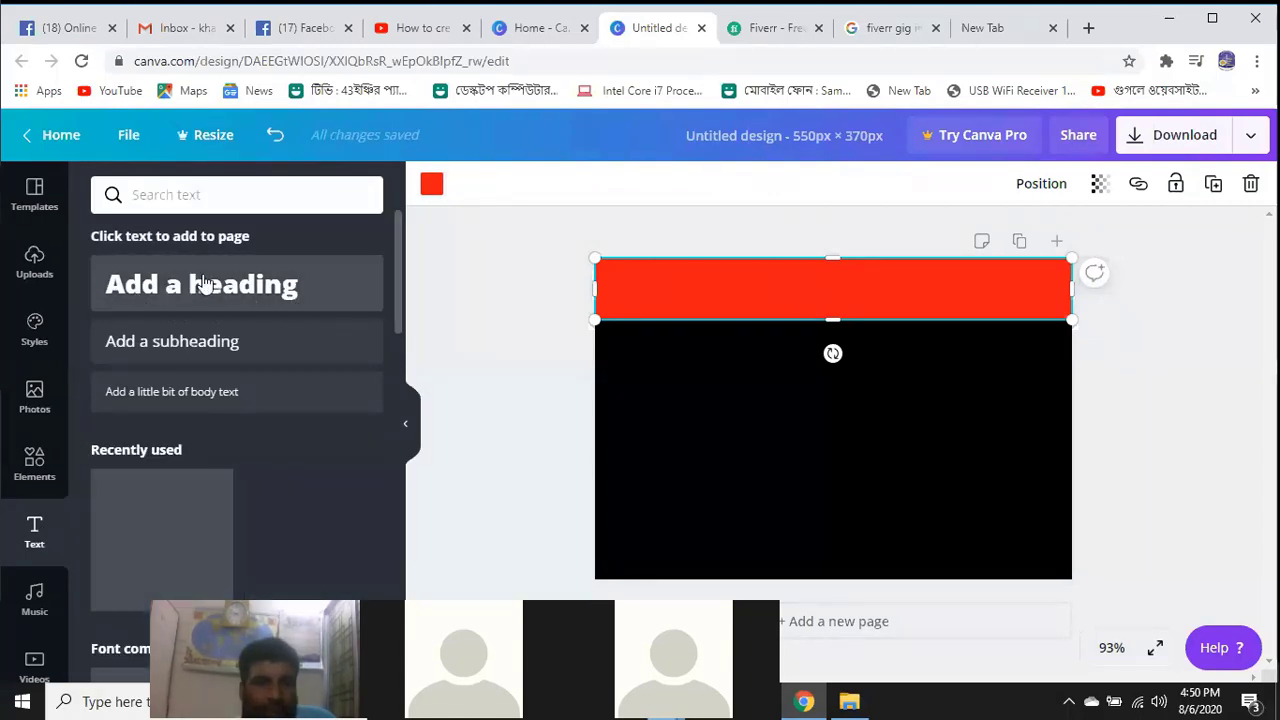
click(203, 284)
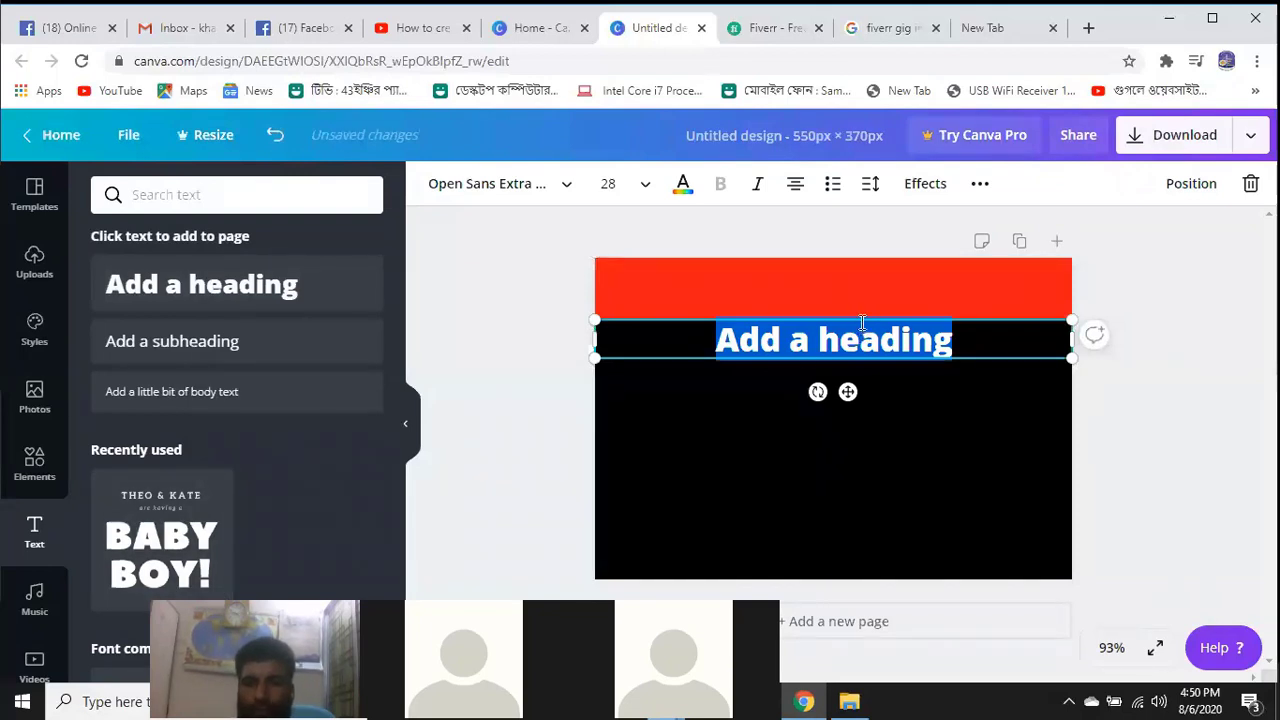
drag(860, 318, 846, 266)
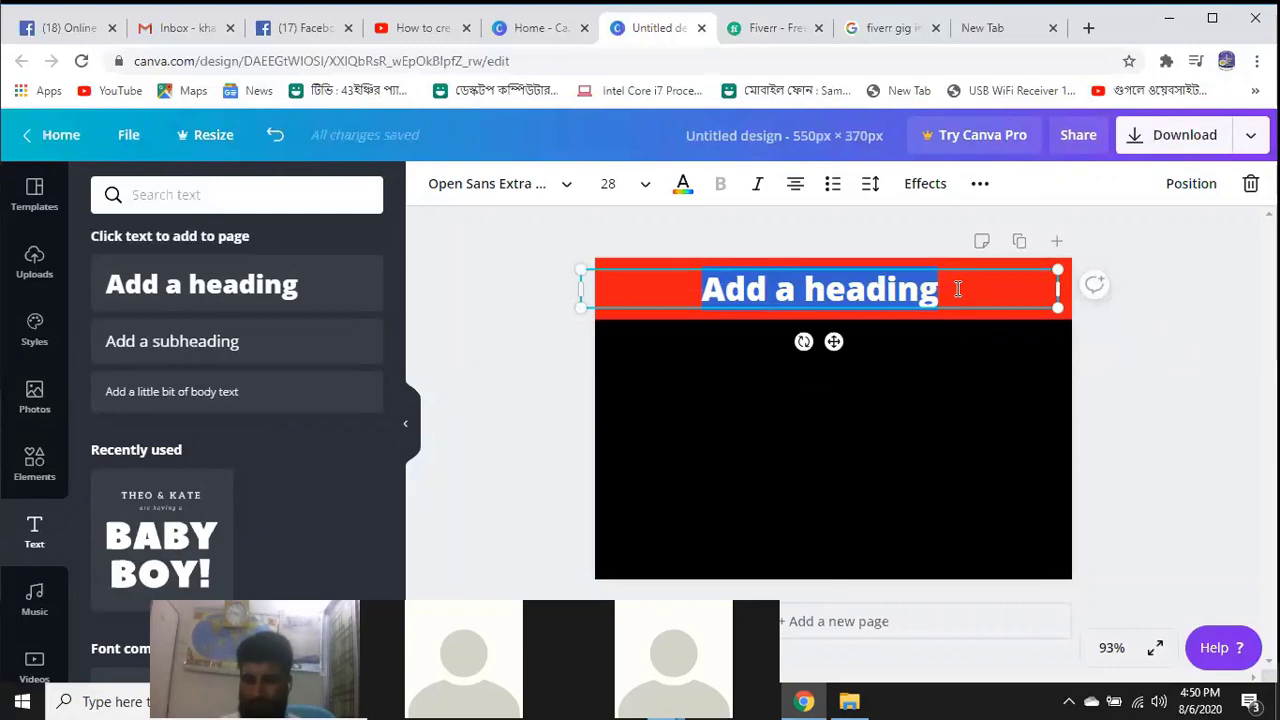
key(BackSpace)
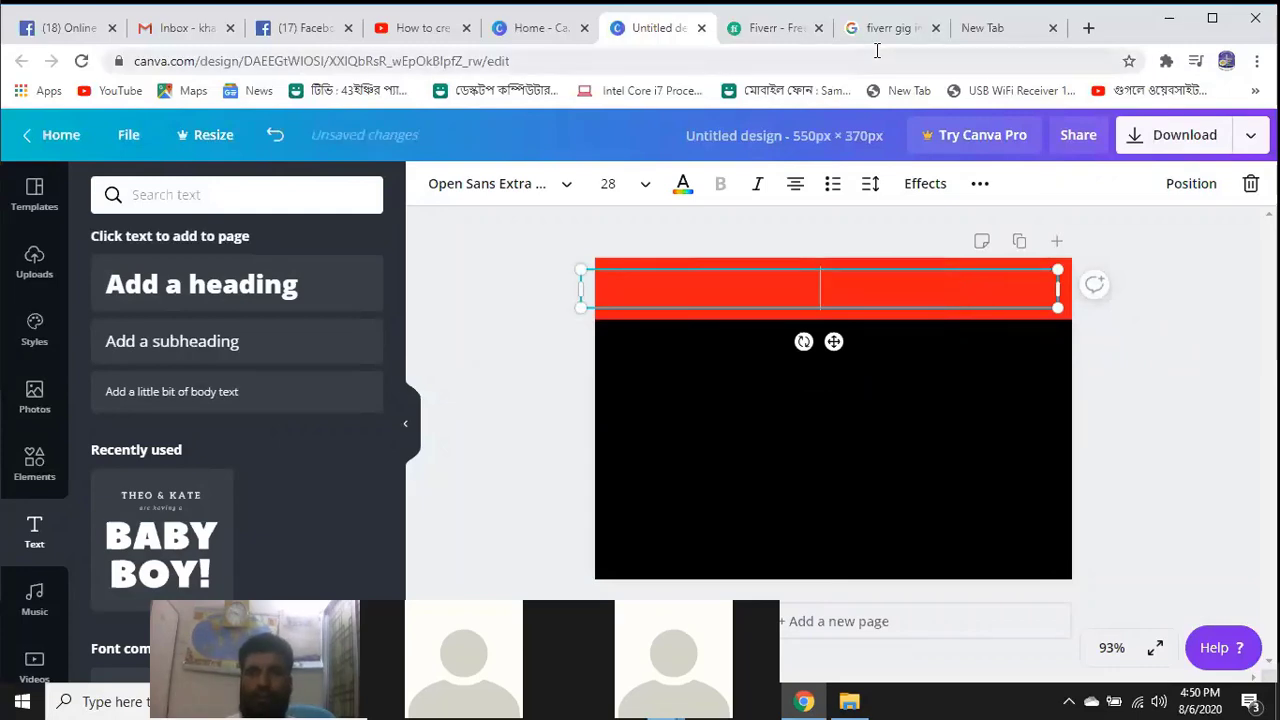
Return to the Google image results and examine the data entry gig examples for heading wording and layout ideas
click(788, 33)
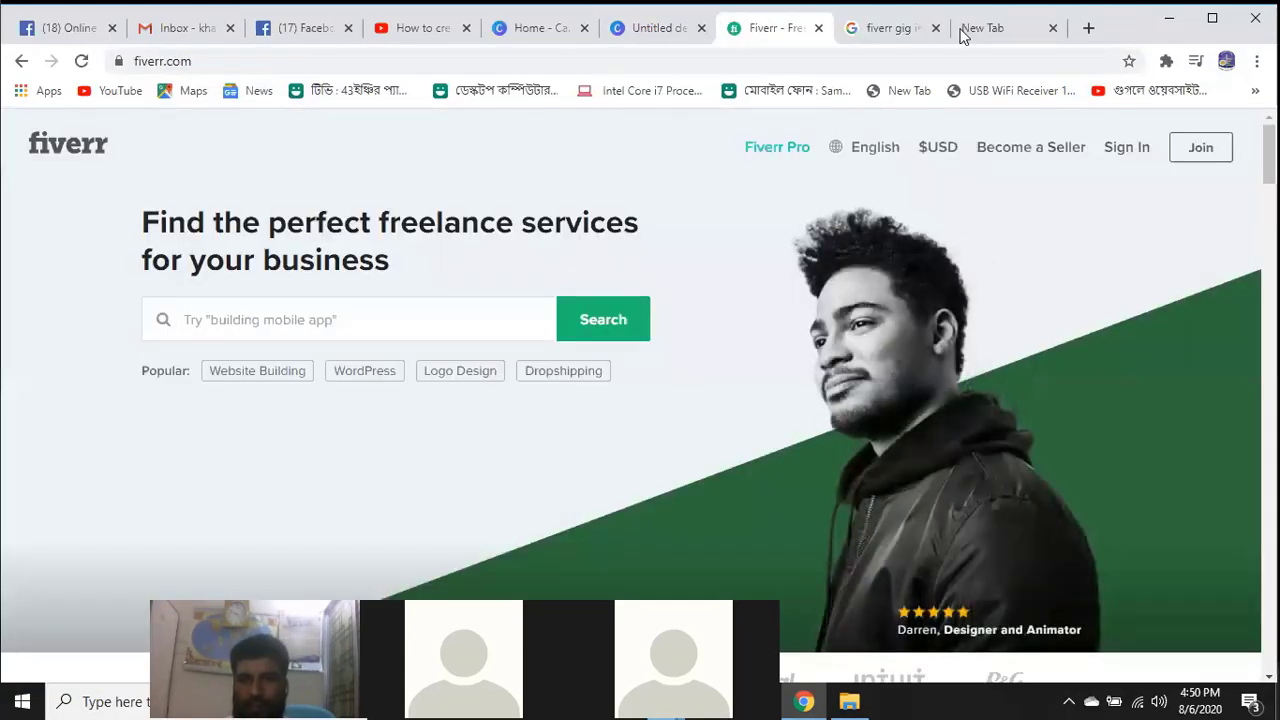
click(906, 30)
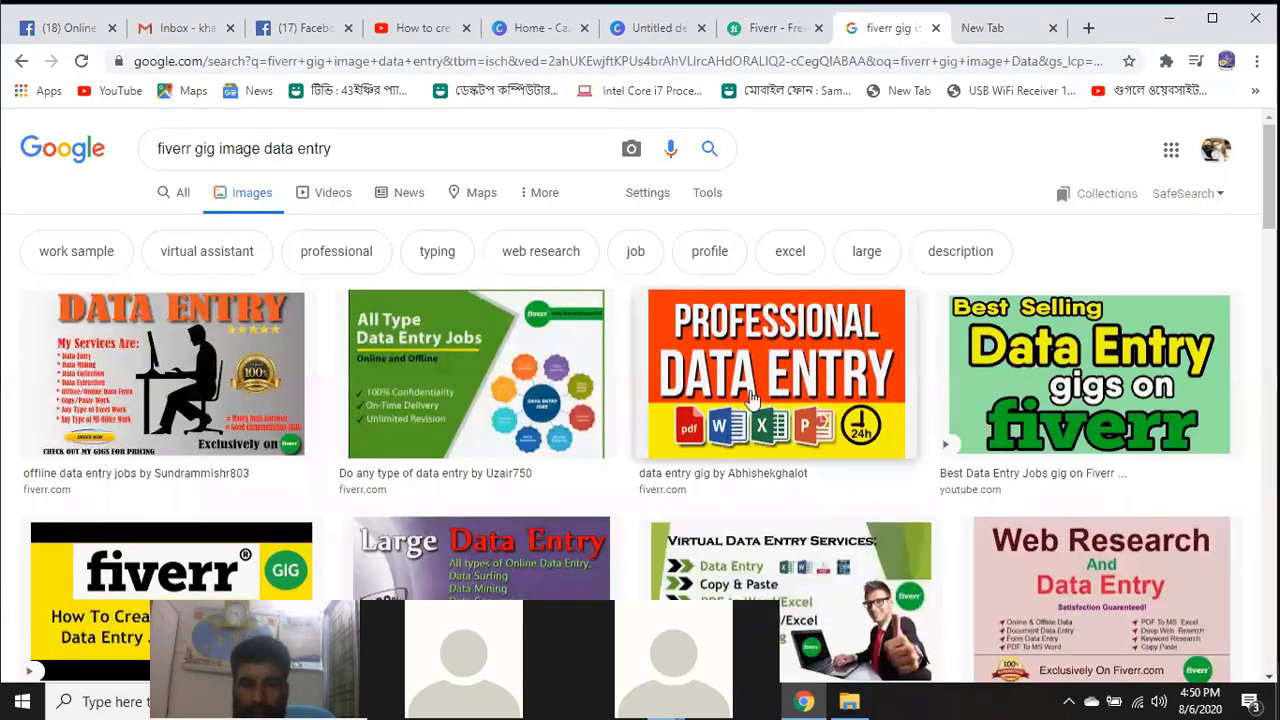
click(657, 28)
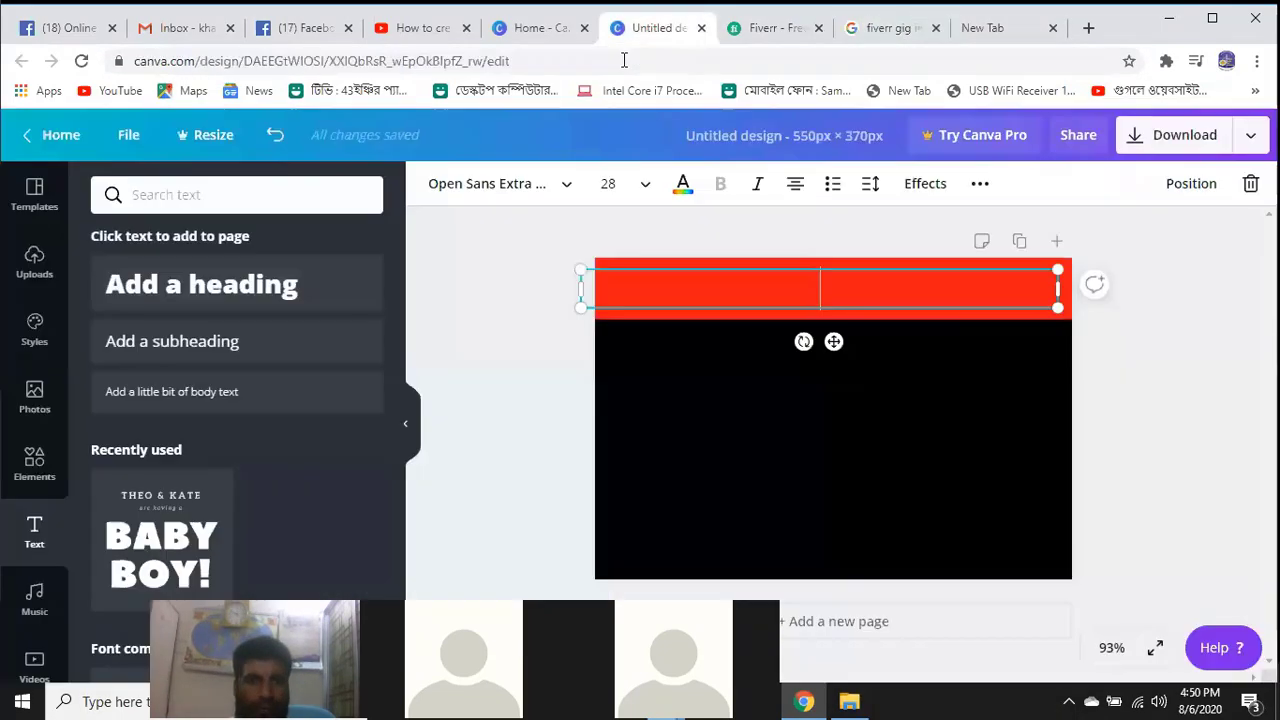
click(890, 30)
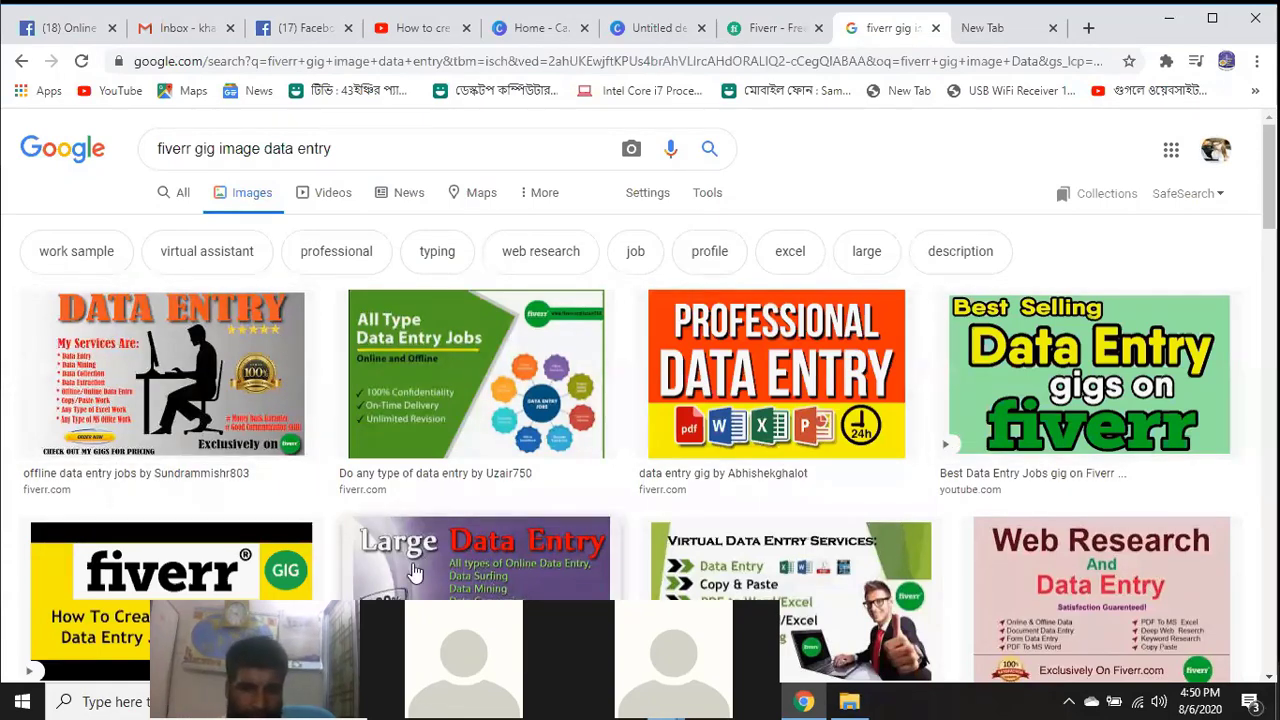
scroll(560, 560, down, 2)
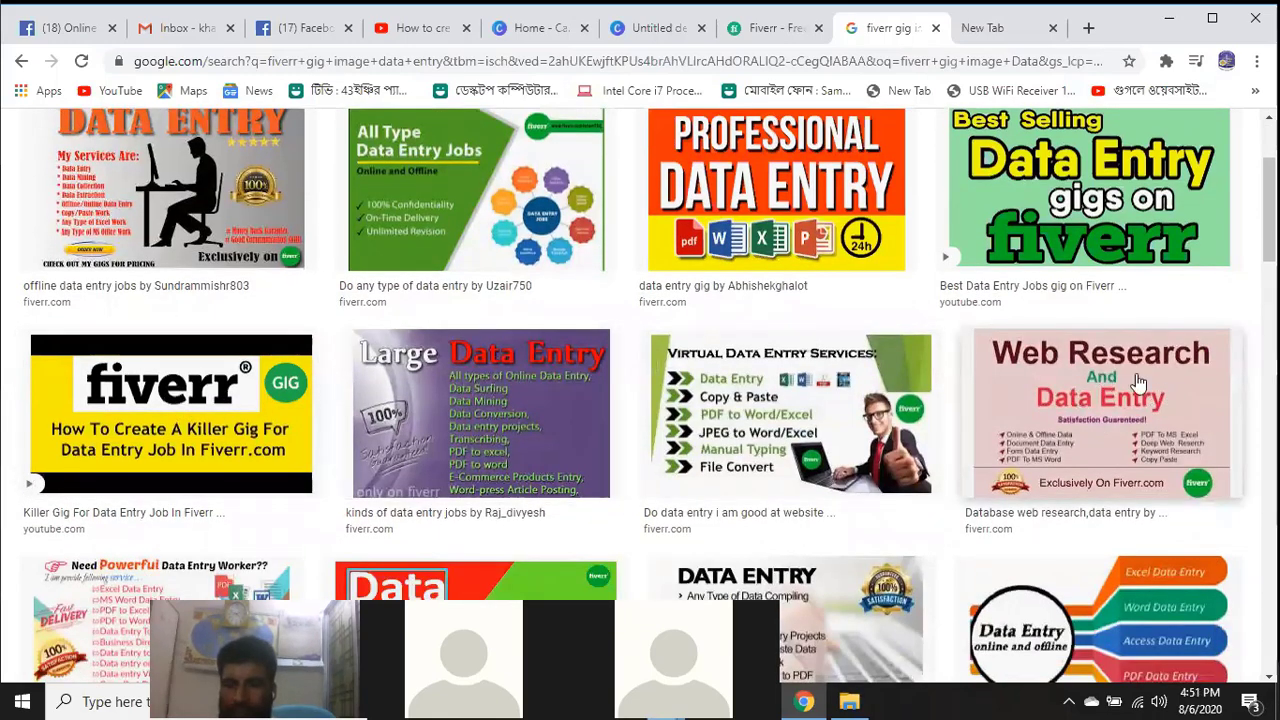
scroll(1135, 390, down, 1)
scroll(470, 412, down, 1)
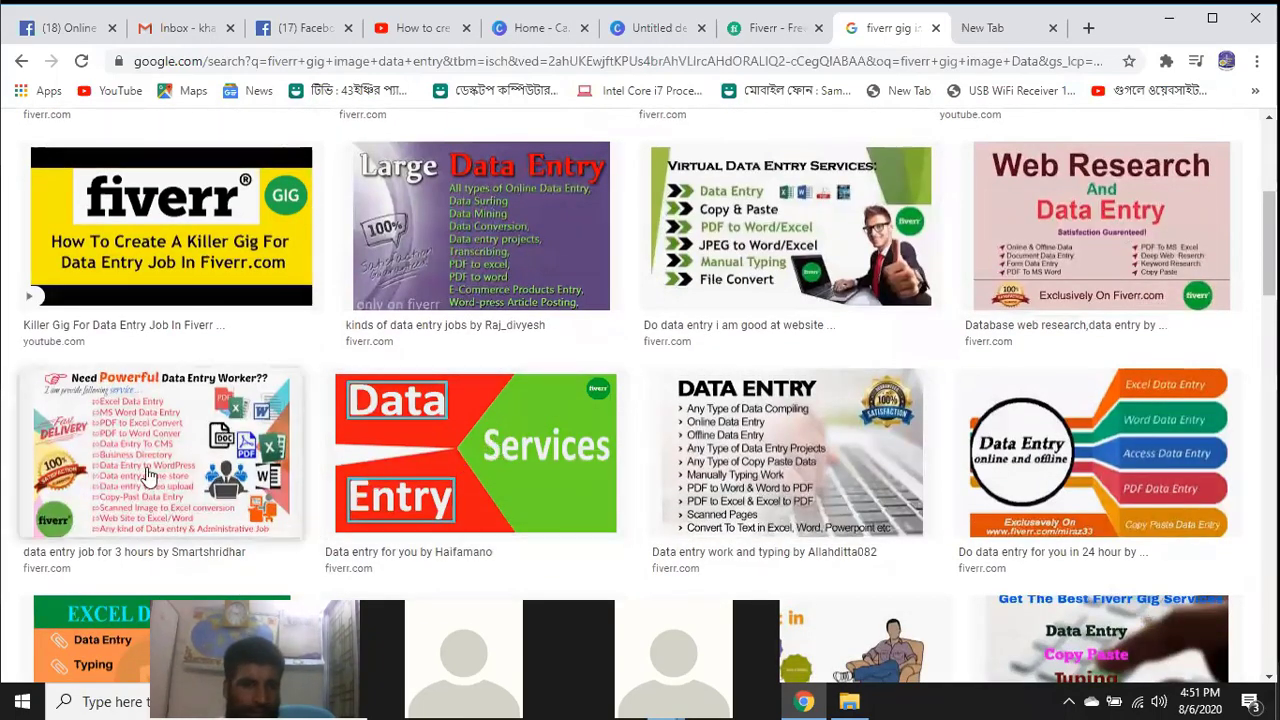
scroll(630, 425, down, 1)
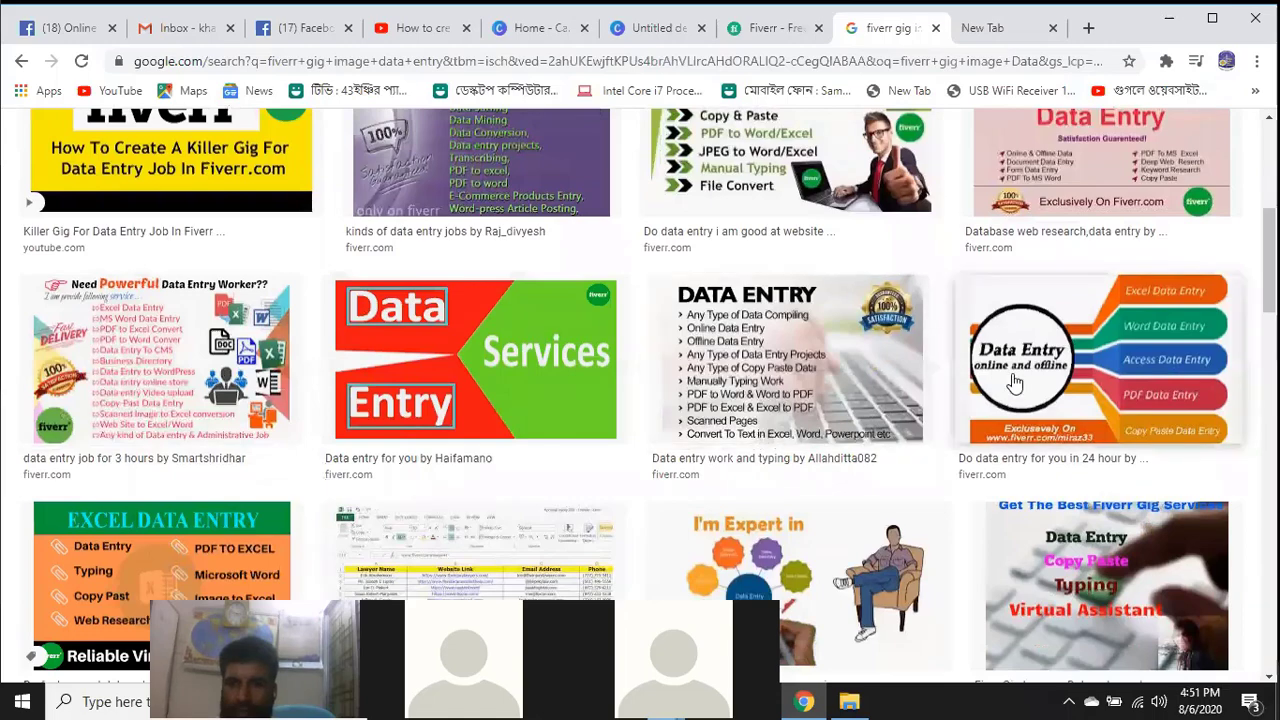
scroll(1055, 383, down, 3)
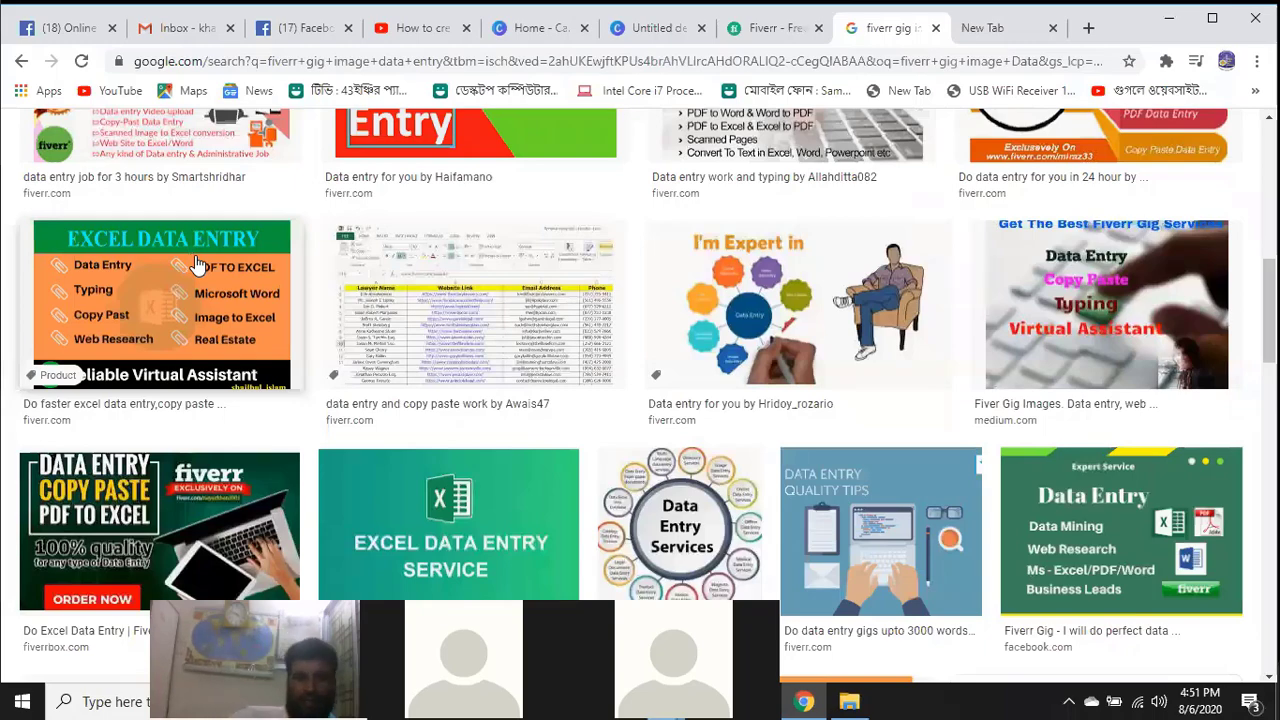
scroll(657, 396, down, 3)
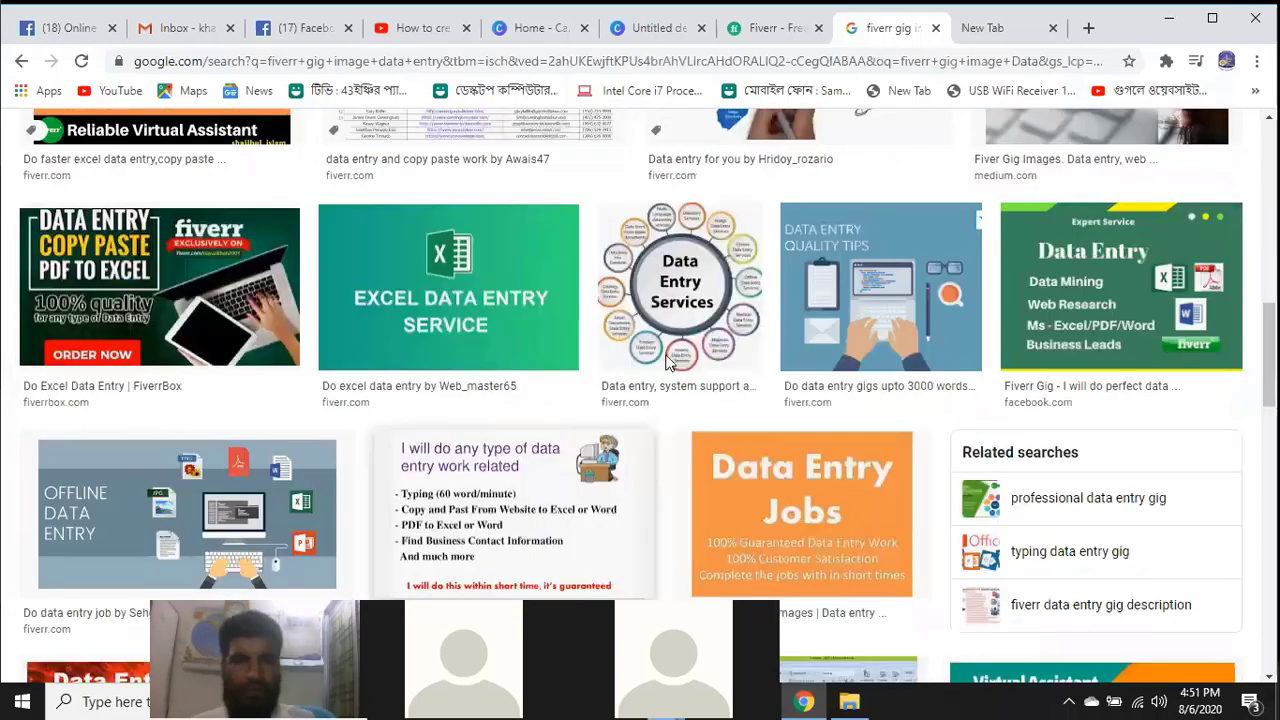
scroll(697, 333, down, 3)
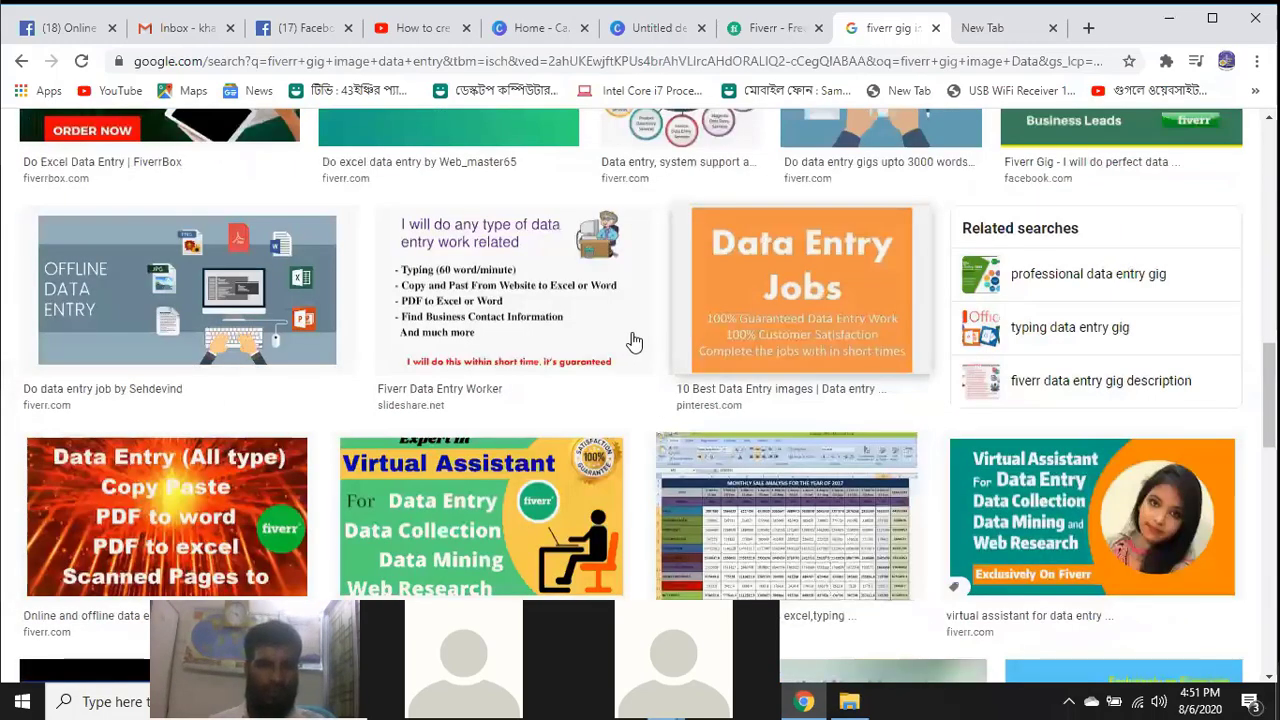
scroll(646, 174, up, 3)
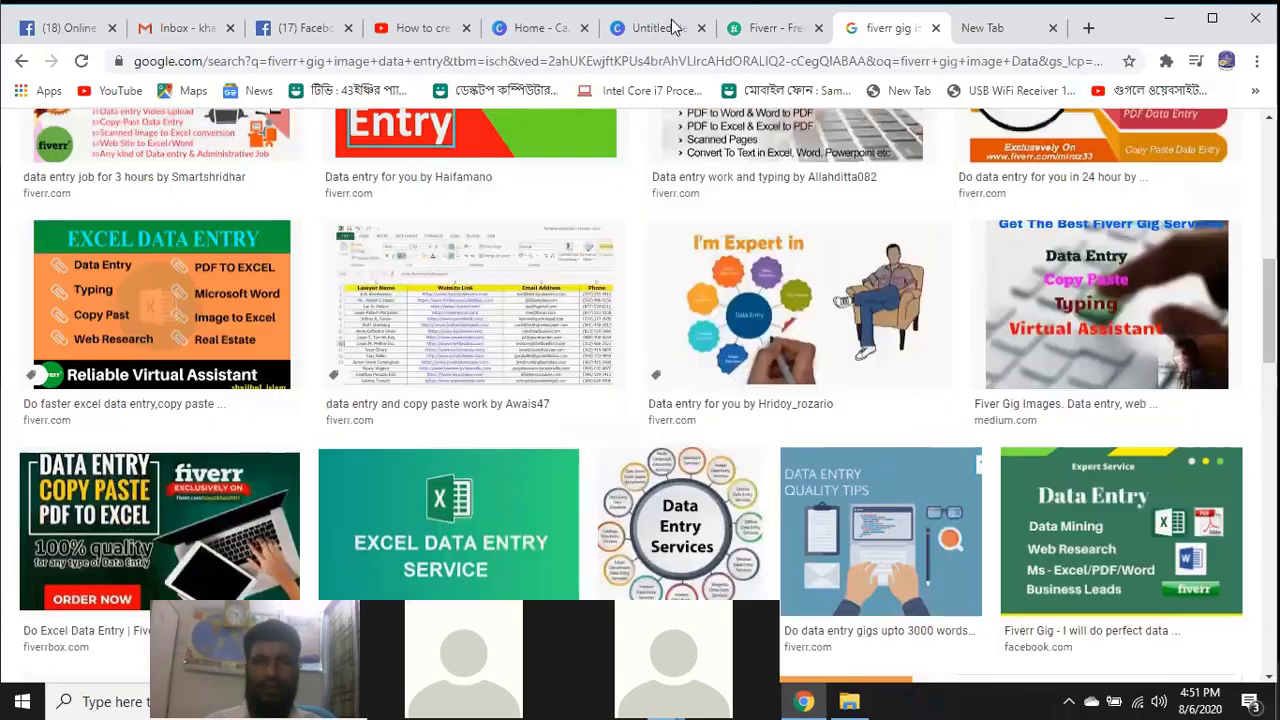
Return to the Canva design, align the empty heading box with the page width, and enter "professional Data Entry" as its text
click(668, 30)
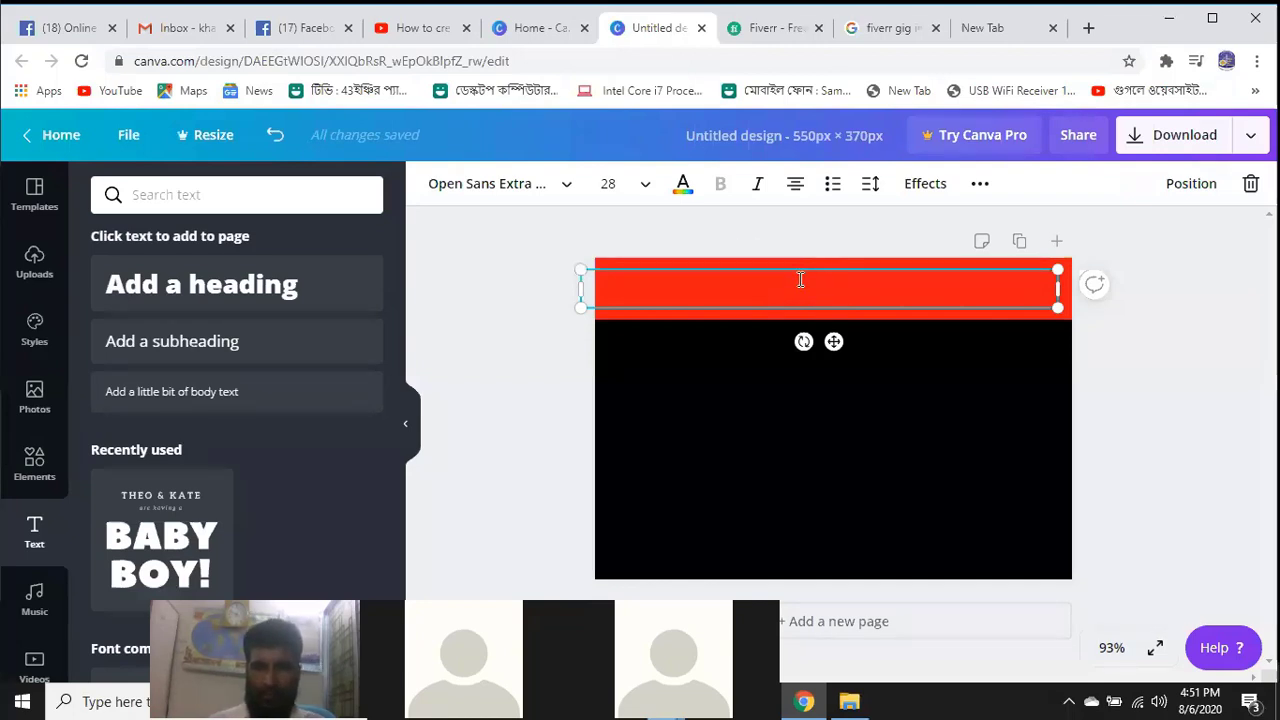
mouse_move(805, 269)
mouse_down()
mouse_move(837, 269)
mouse_move(812, 272)
mouse_up()
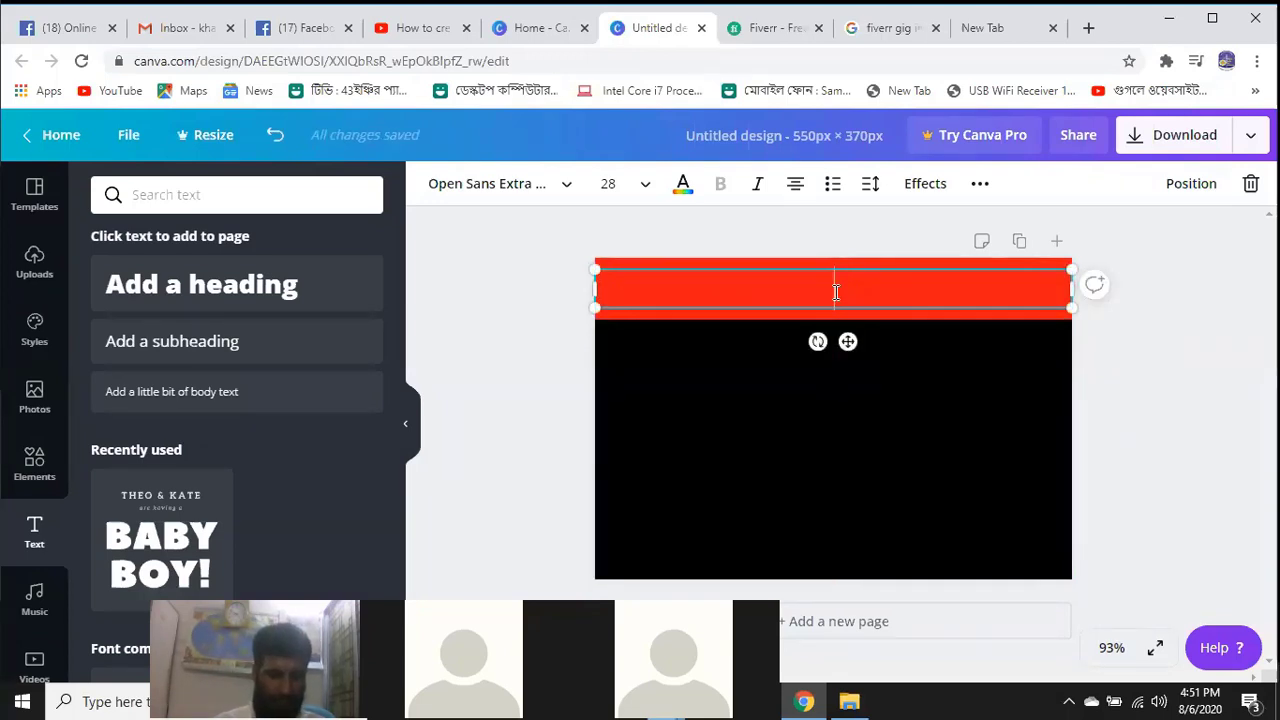
click(836, 292)
text(pro)
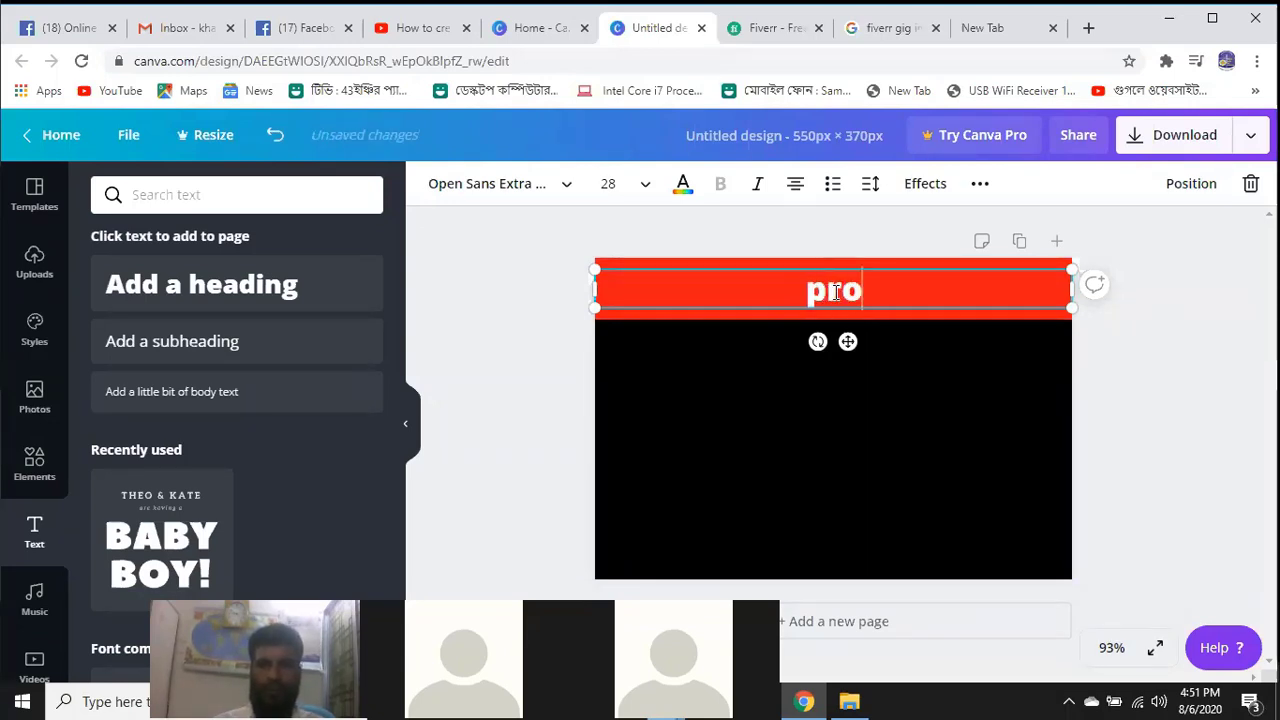
text(fe)
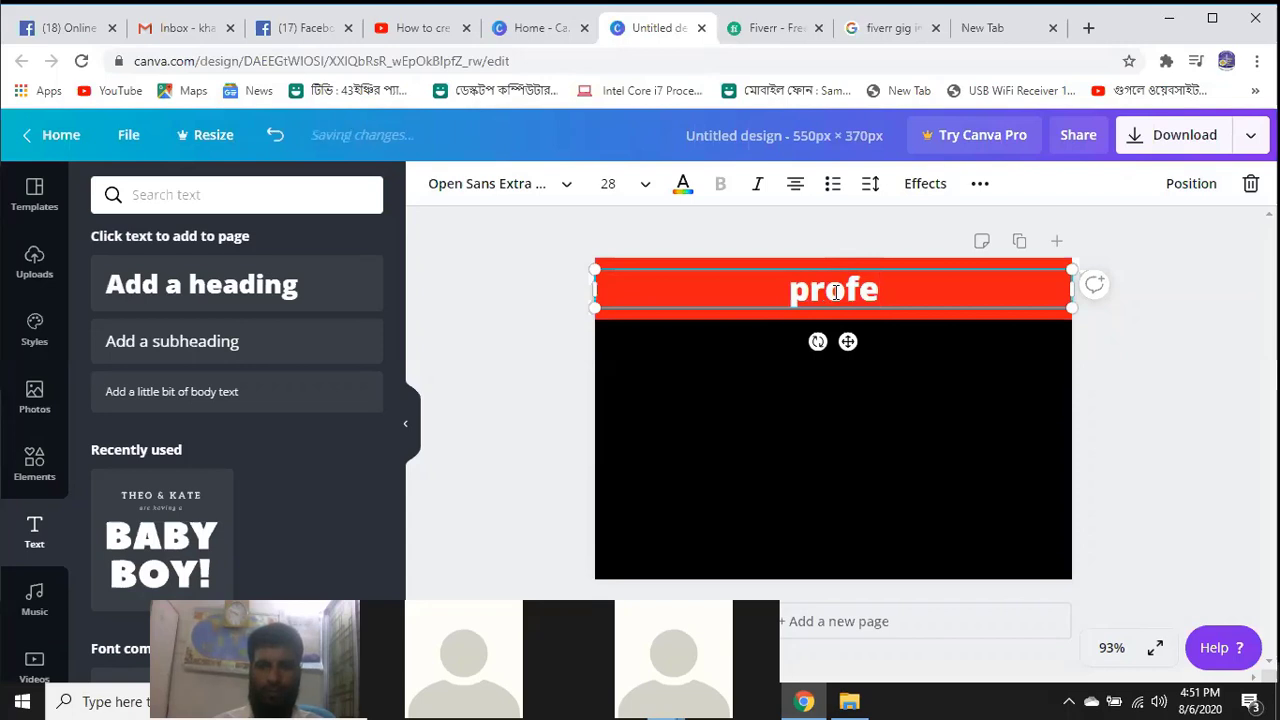
text(sso)
key(BackSpace)
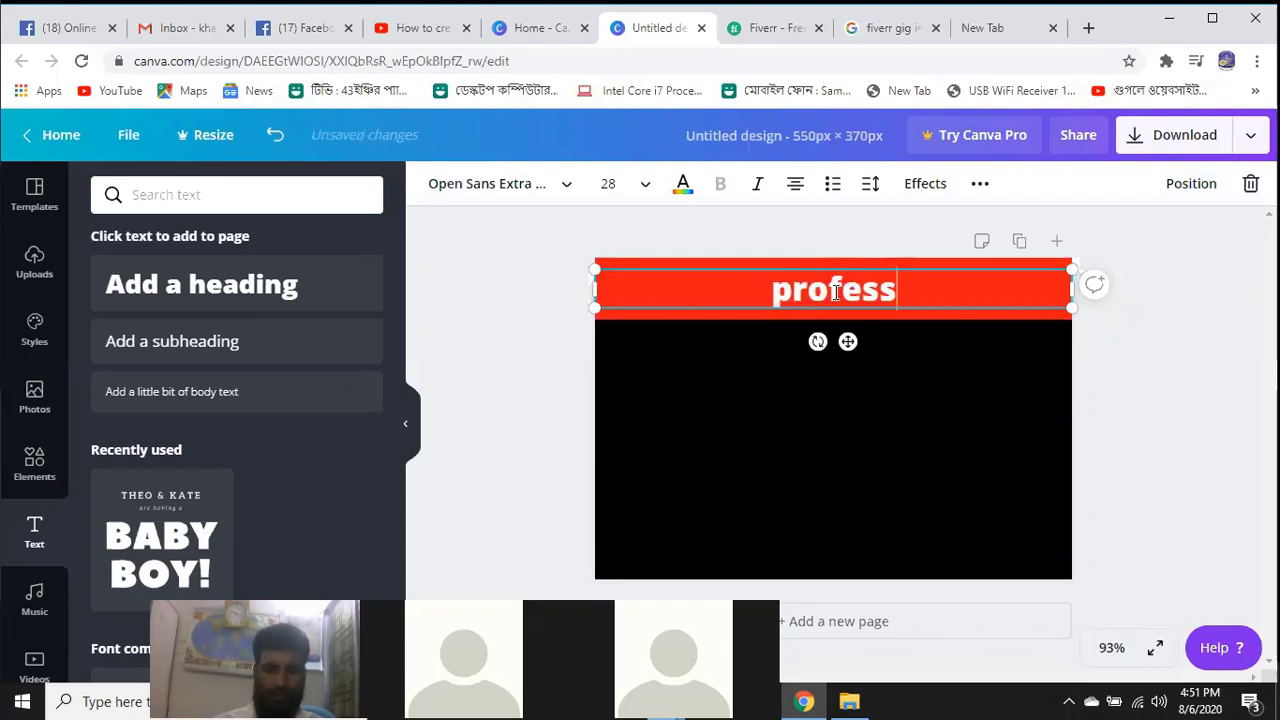
text(io)
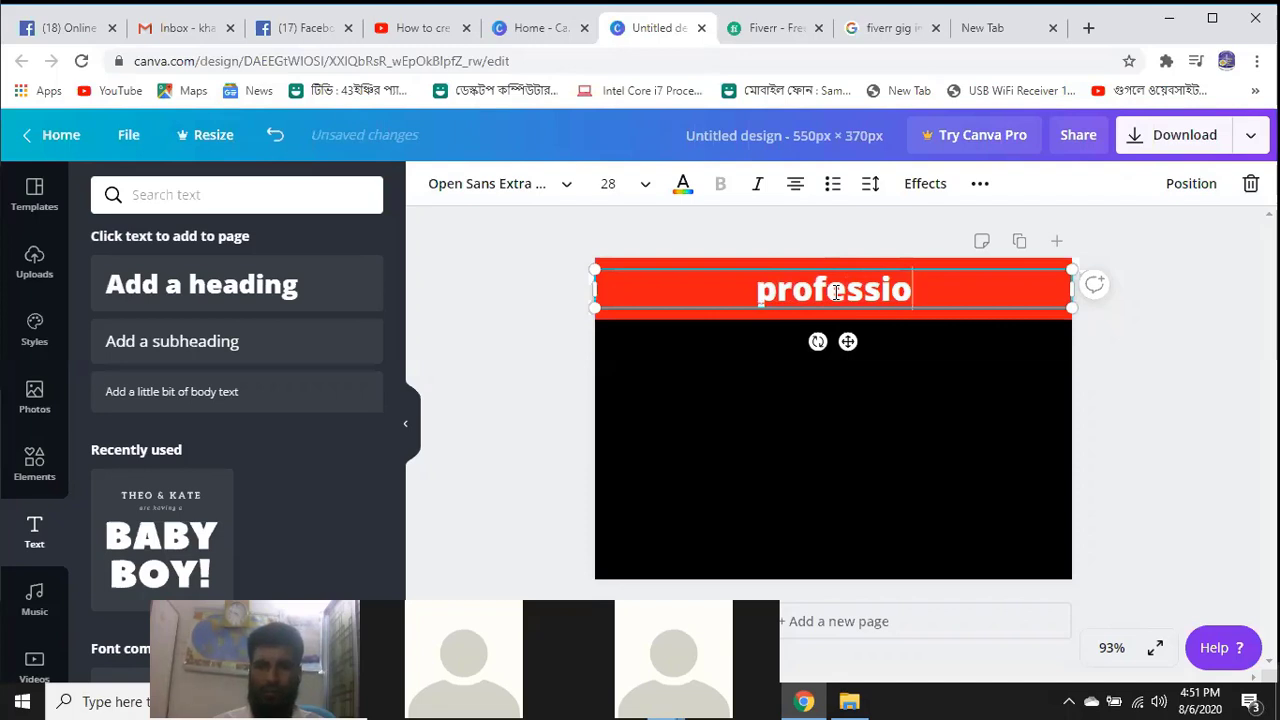
text(nal)
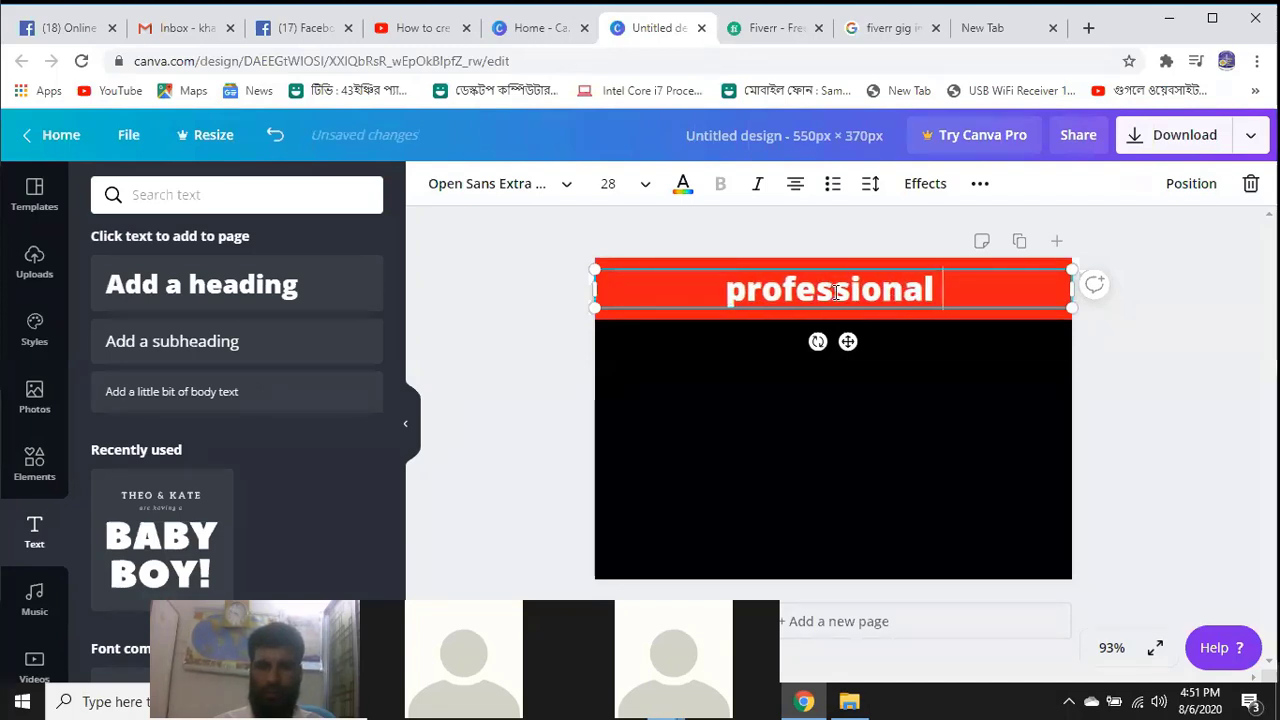
text( Sa)
key(BackSpace)
key(BackSpace)
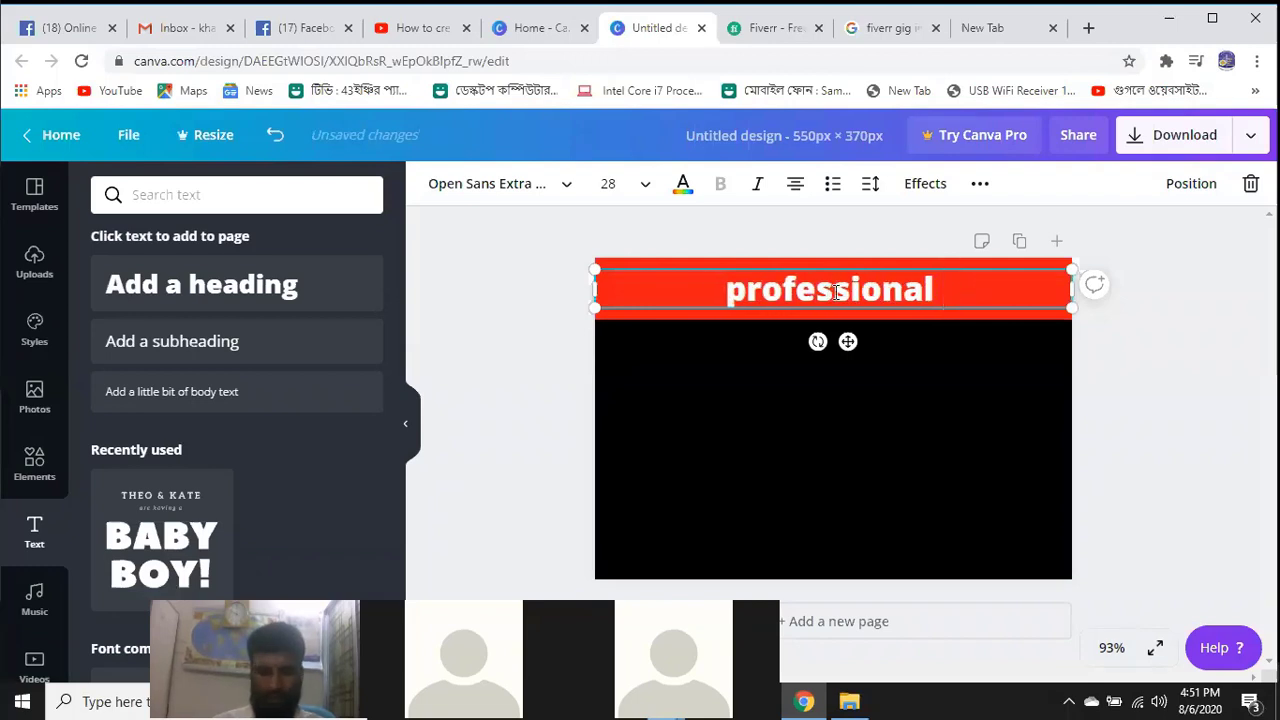
text(Da)
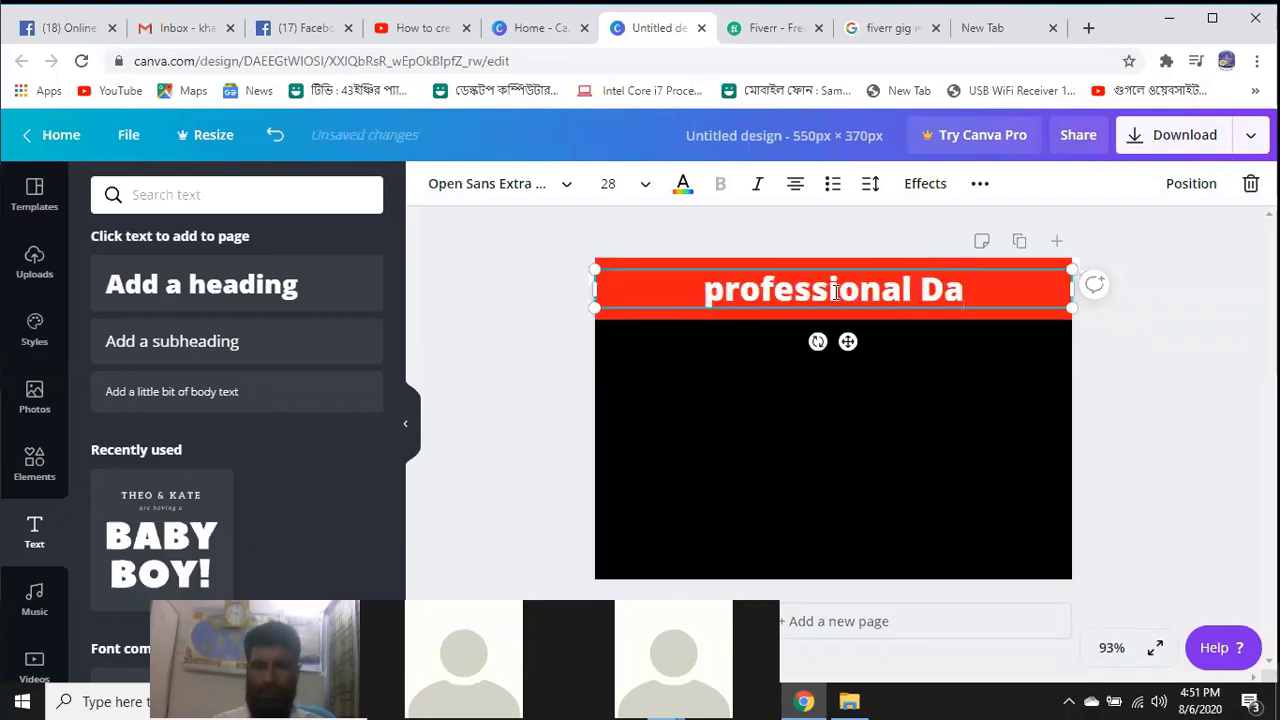
text(ta )
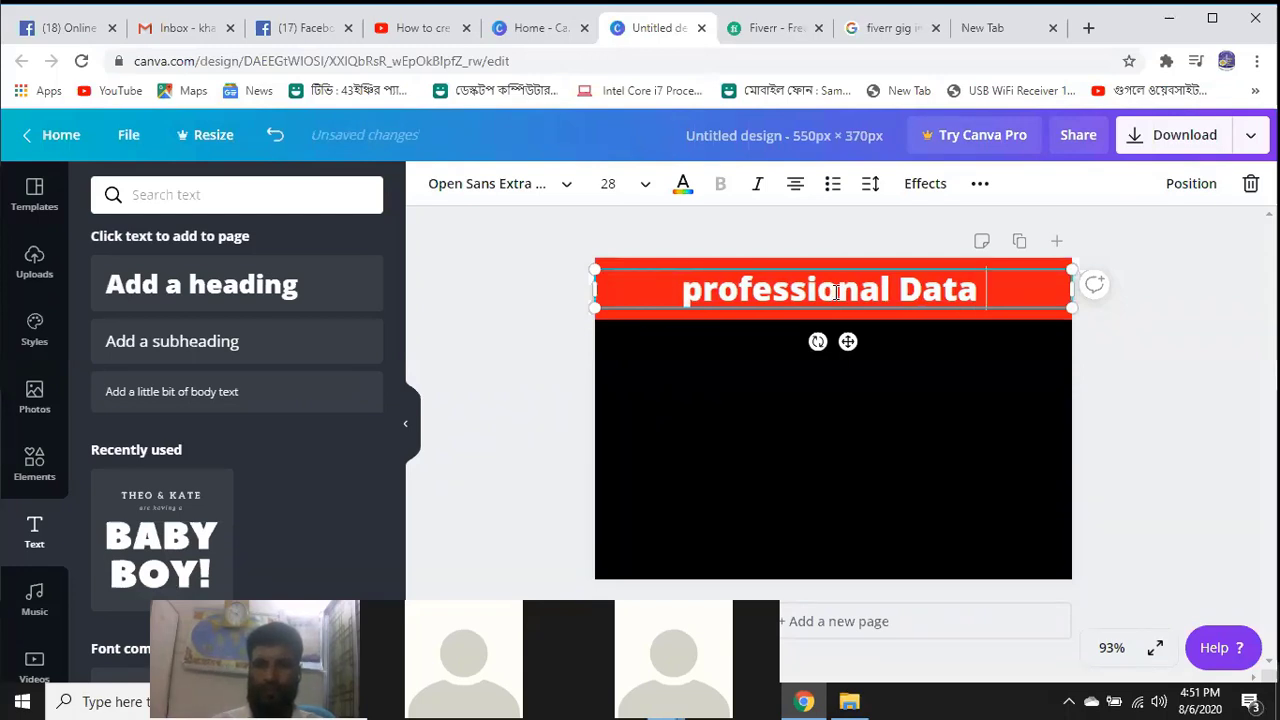
text(E)
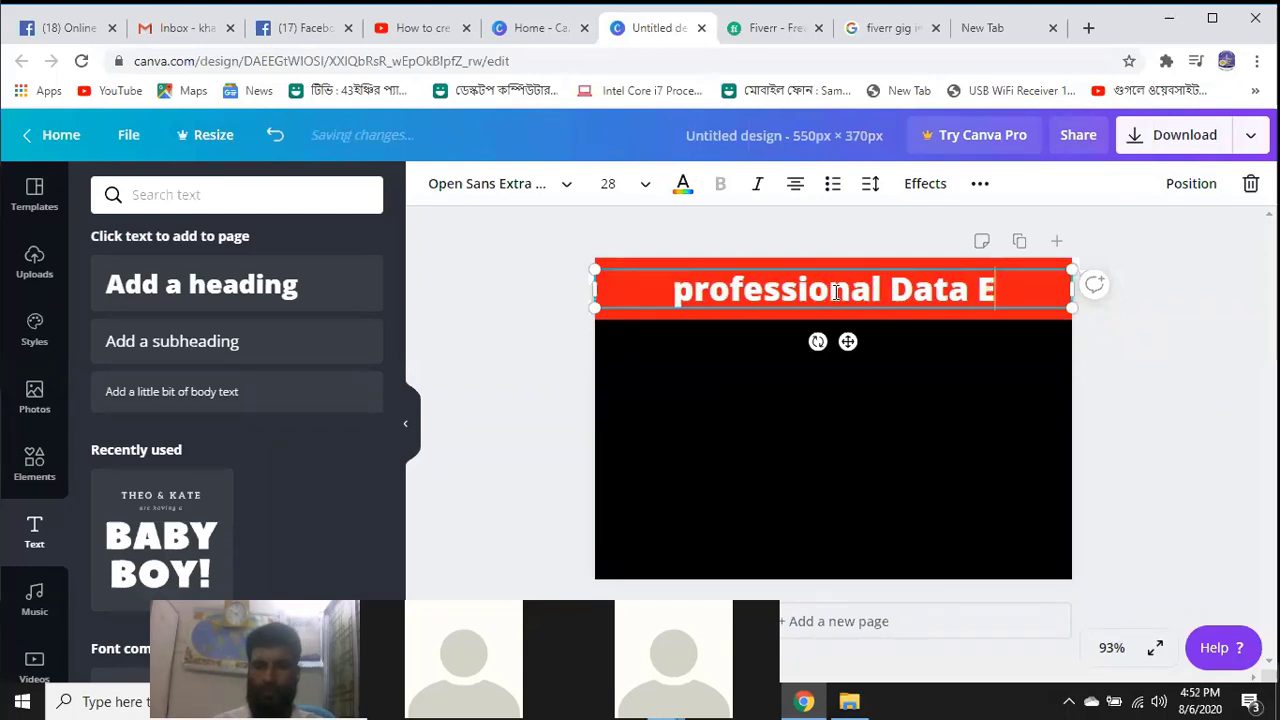
text(ntr)
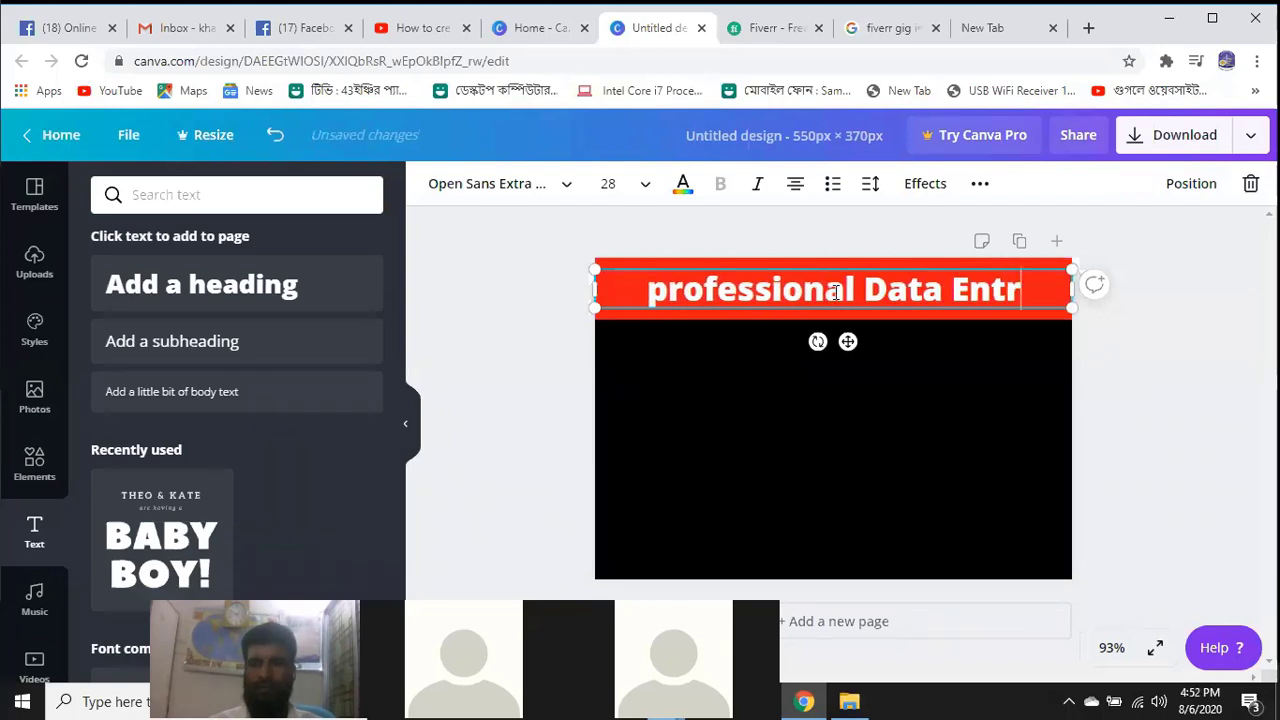
text(y)
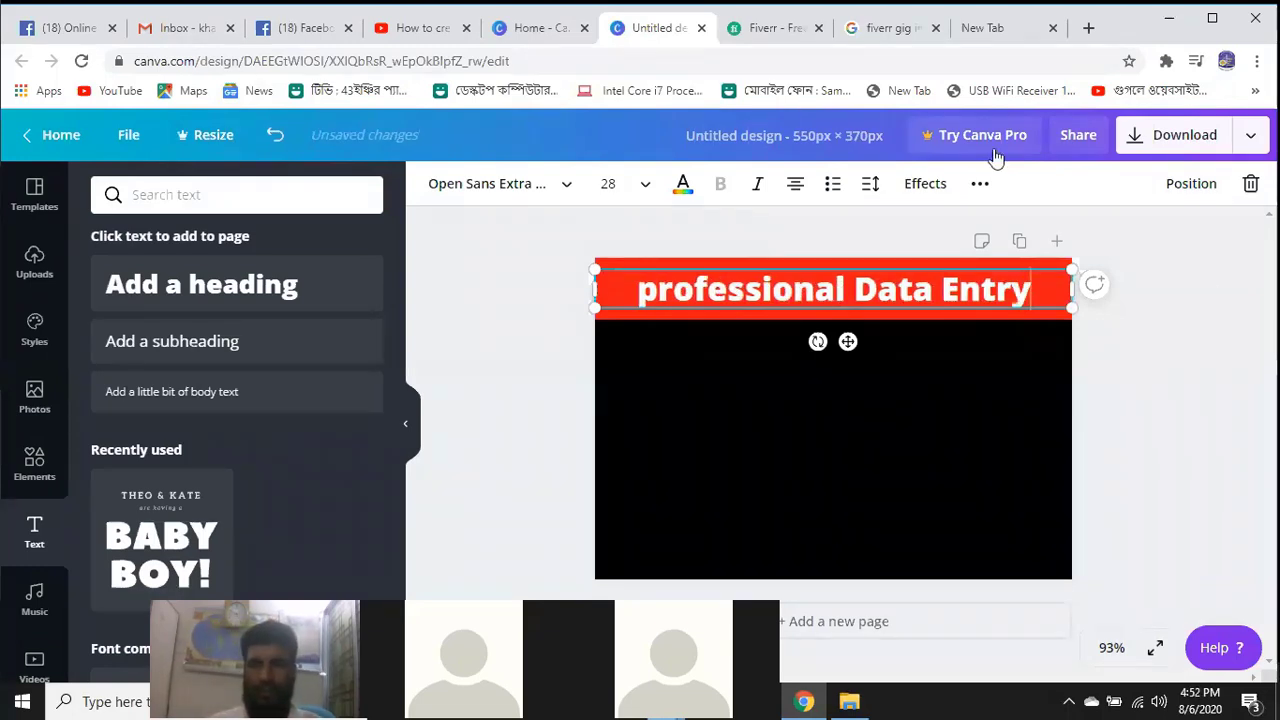
Set the font size of the "professional Data Entry" heading to 32 and deselect it
drag(632, 289, 1042, 289)
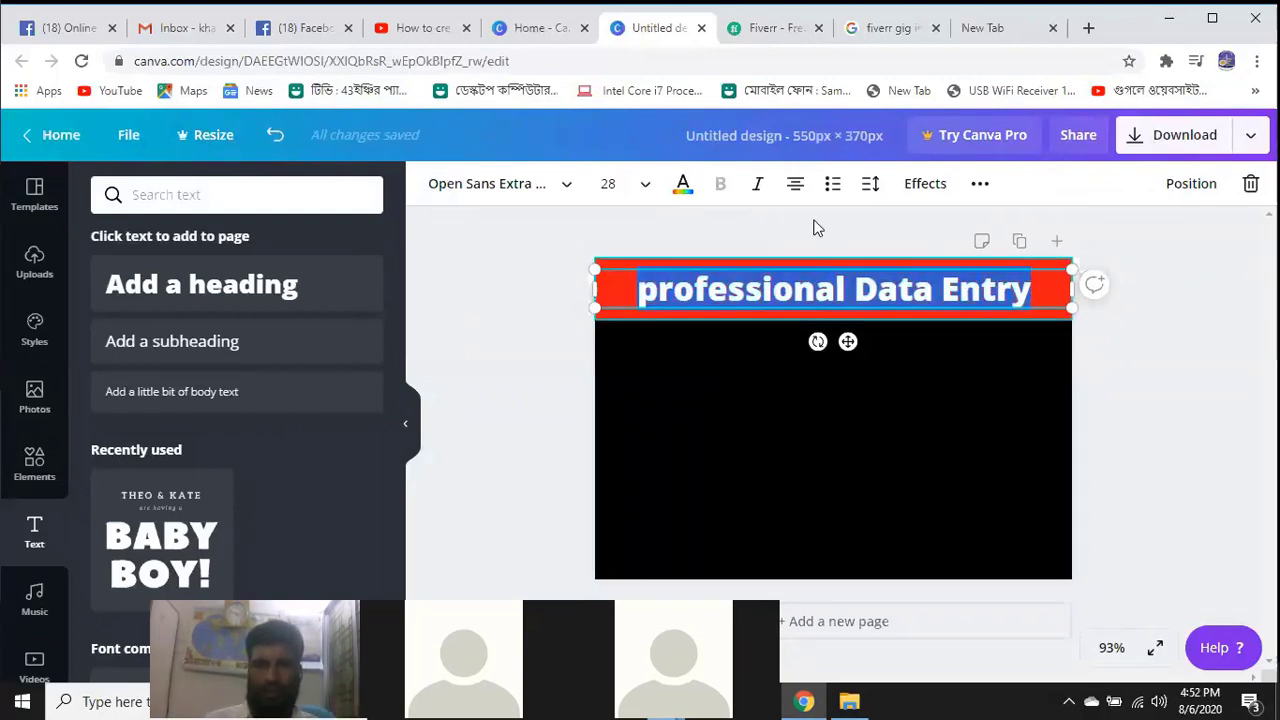
click(641, 186)
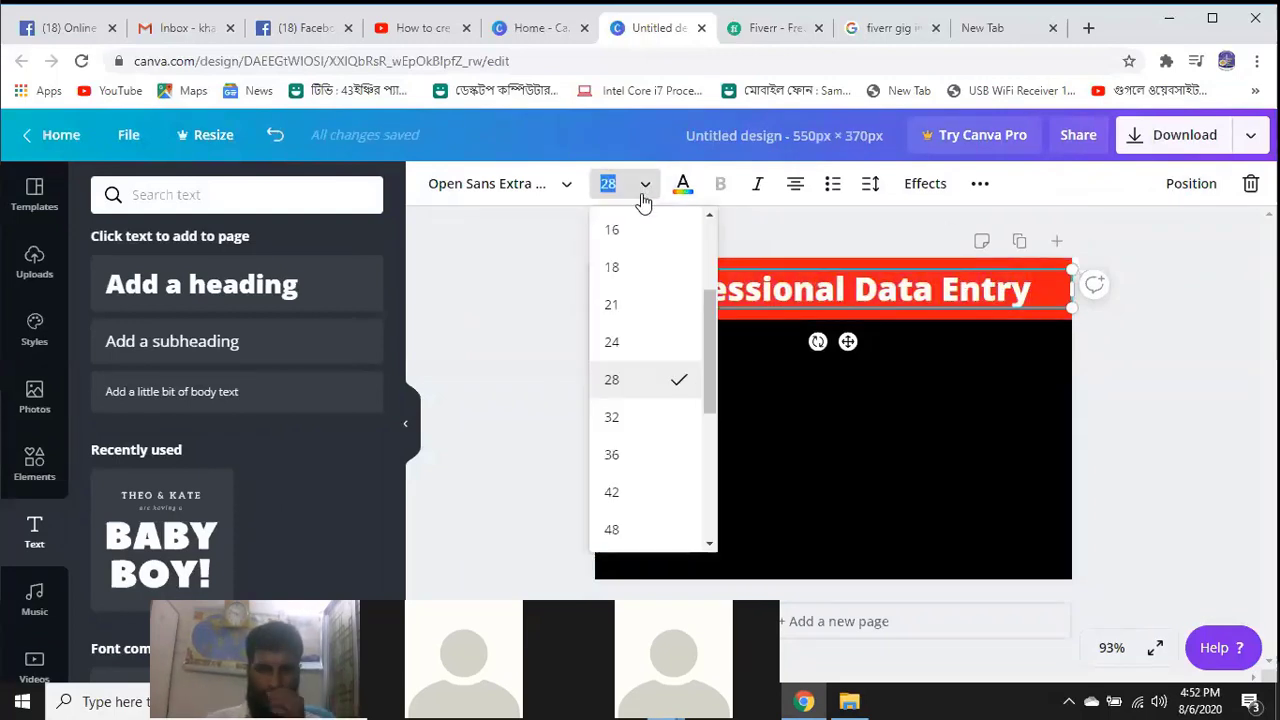
click(613, 418)
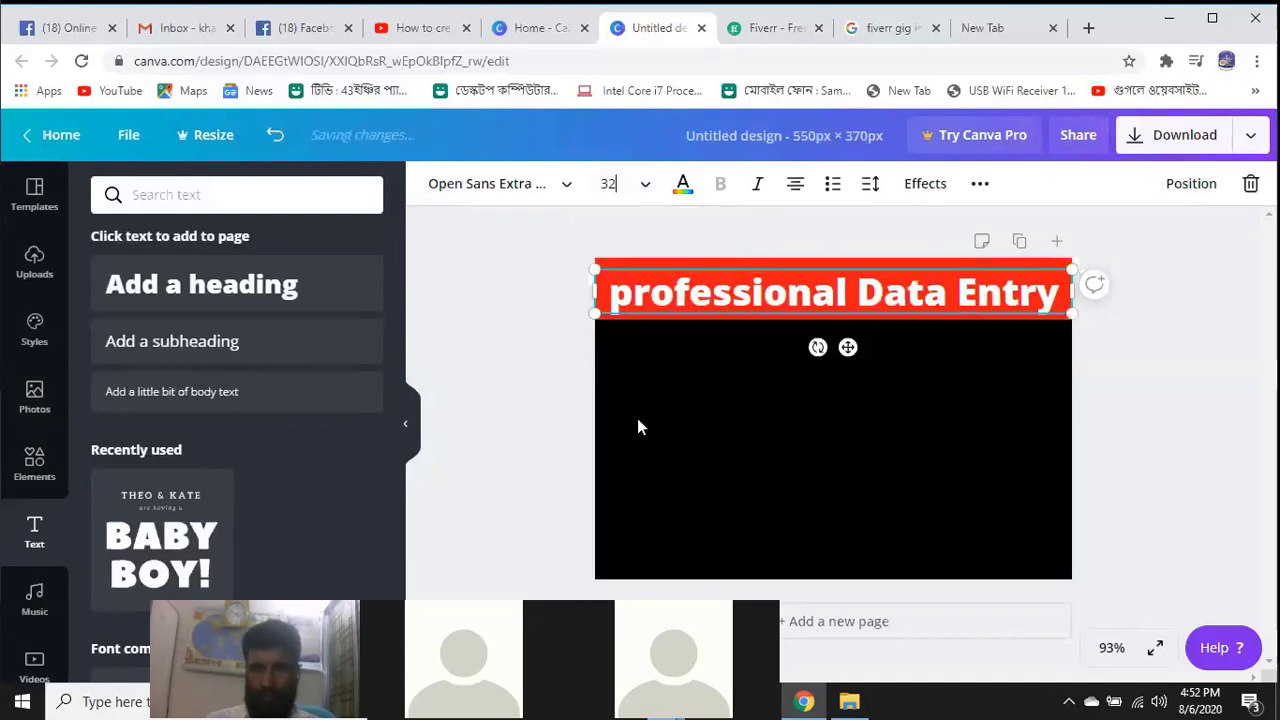
click(1190, 451)
click(978, 444)
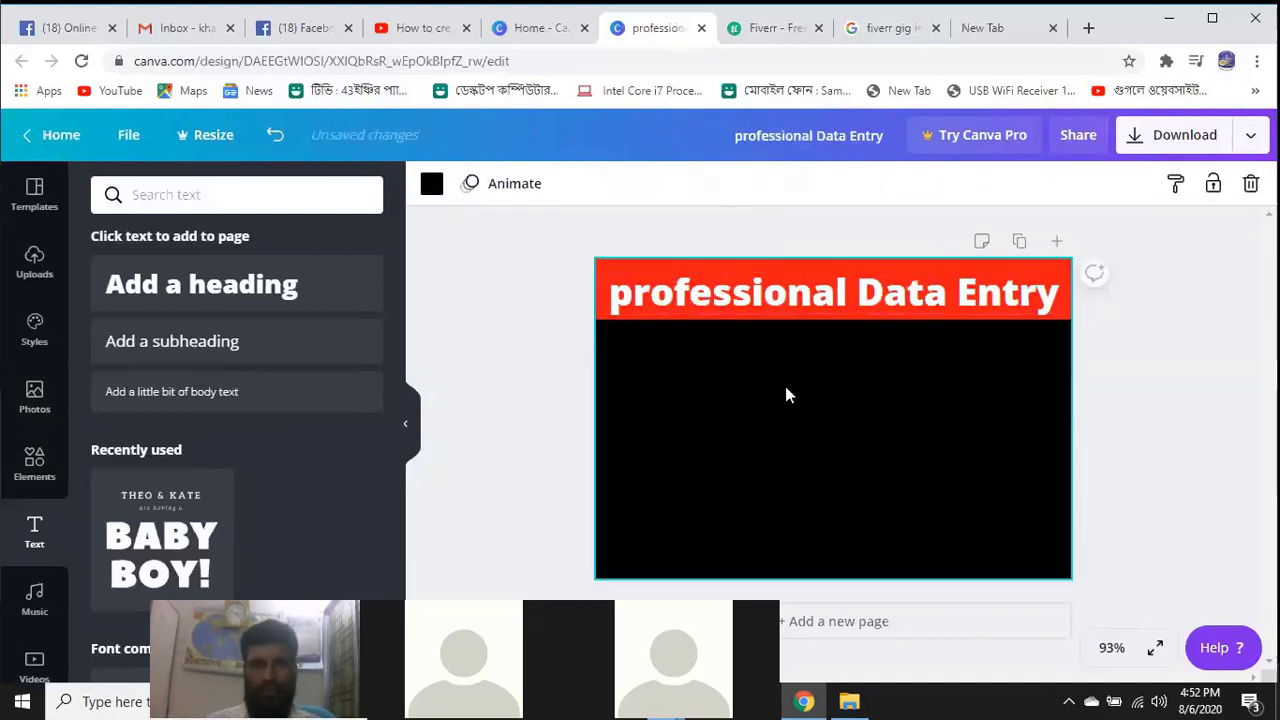
click(749, 308)
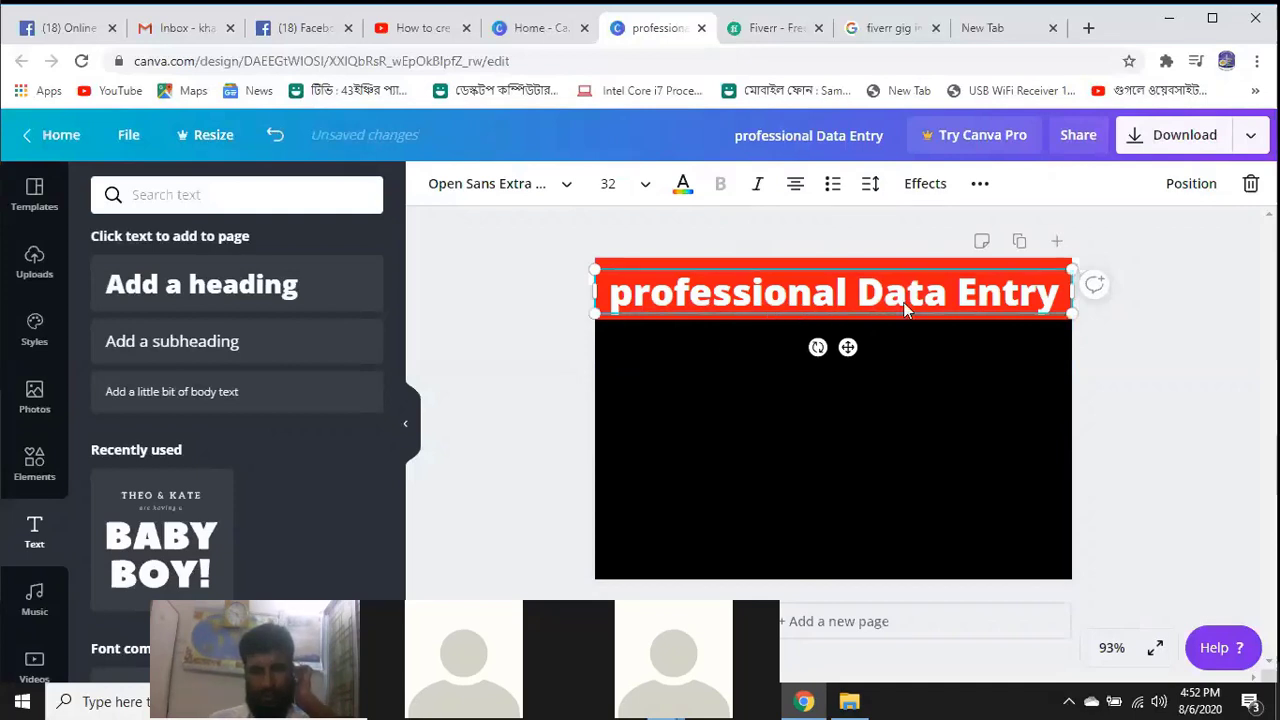
click(766, 384)
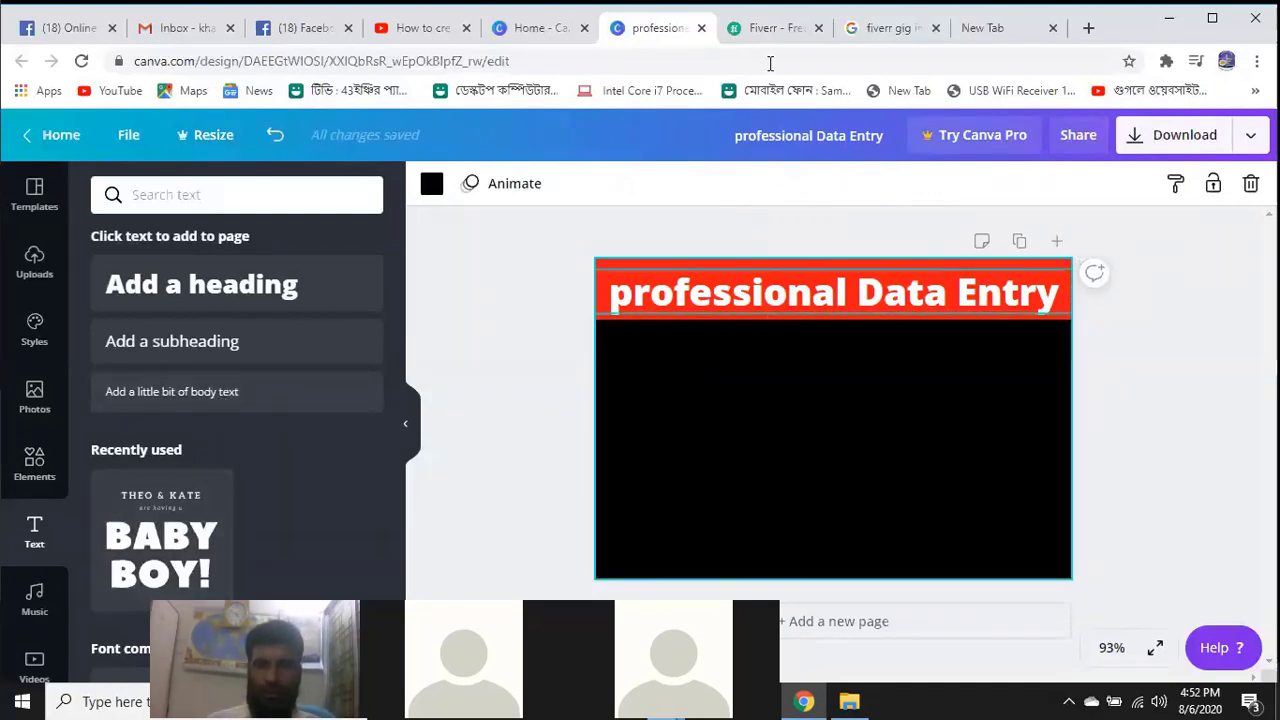
Examine the data entry gig images in the Google results for ideas on pictures, icons and service lists below the heading
click(882, 36)
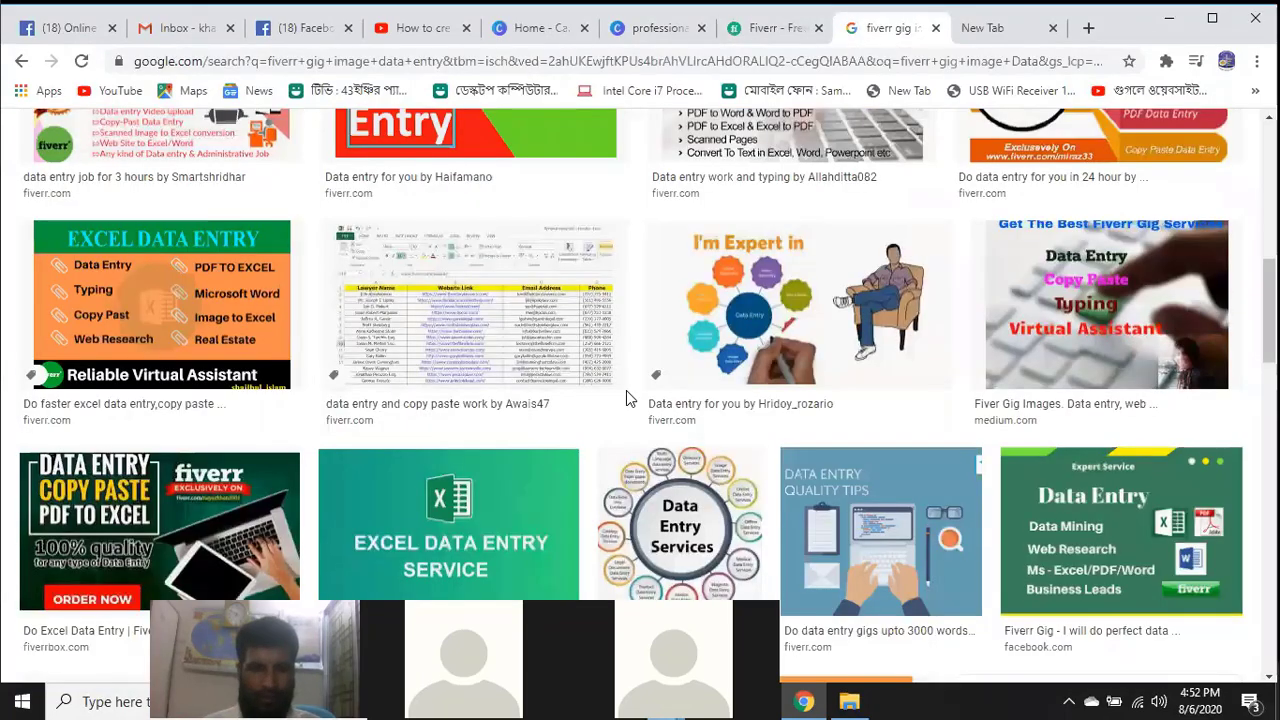
scroll(628, 398, up, 10)
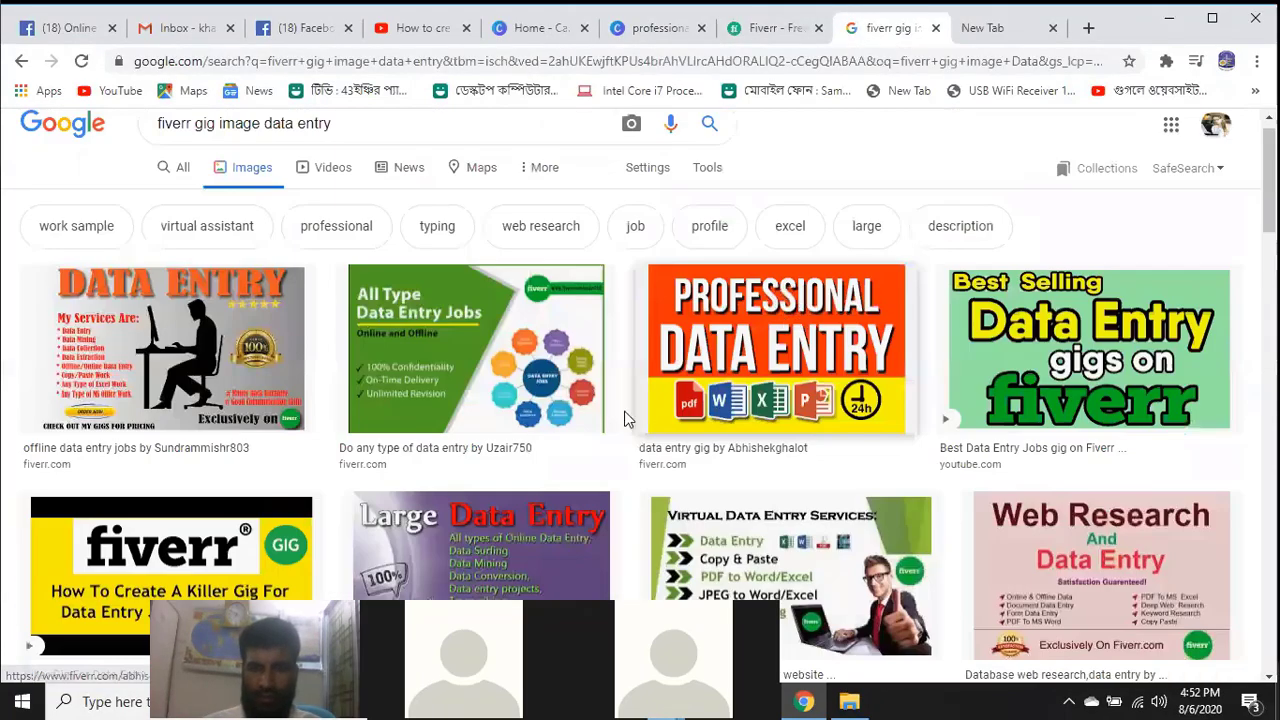
scroll(700, 440, down, 2)
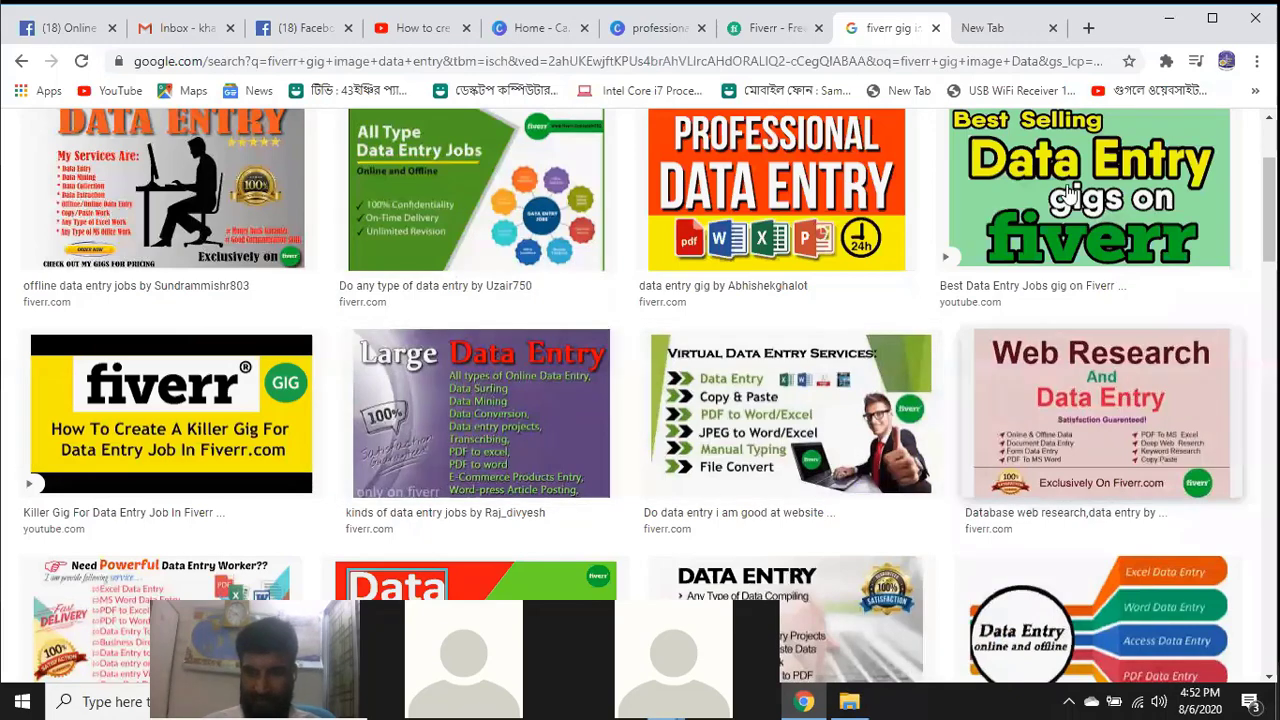
scroll(478, 347, up, 2)
scroll(186, 415, down, 6)
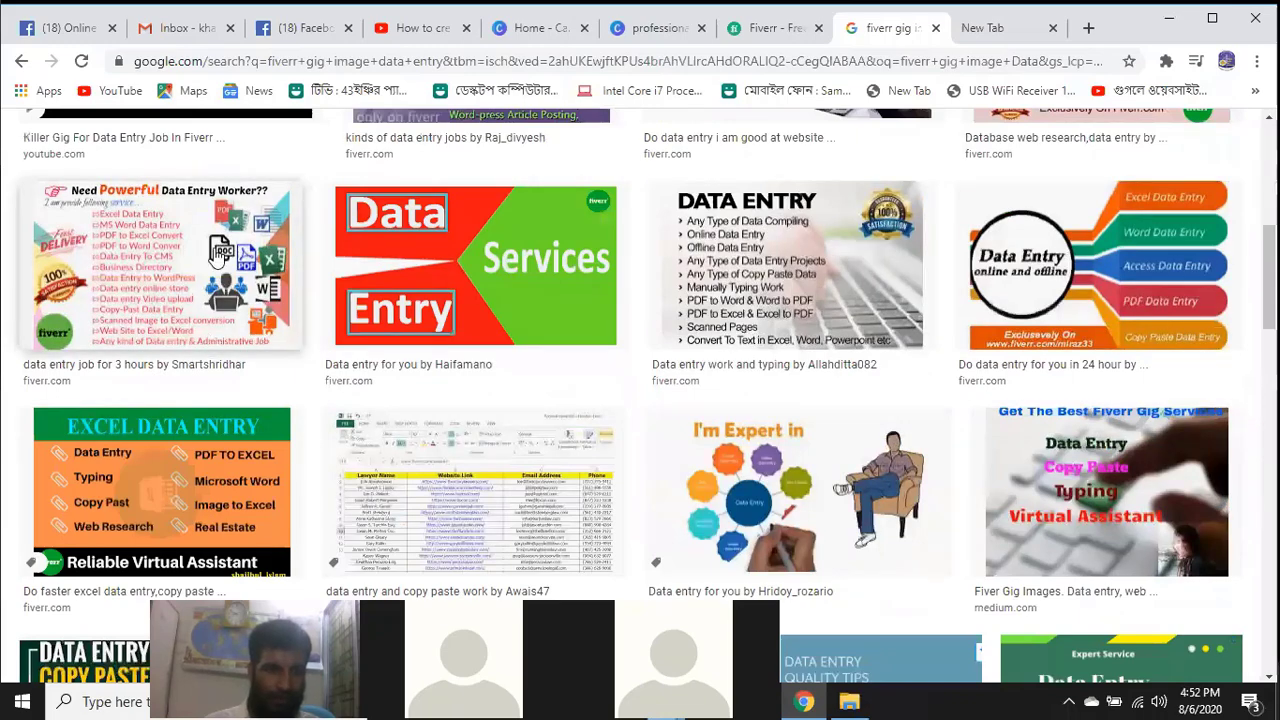
scroll(234, 380, down, 3)
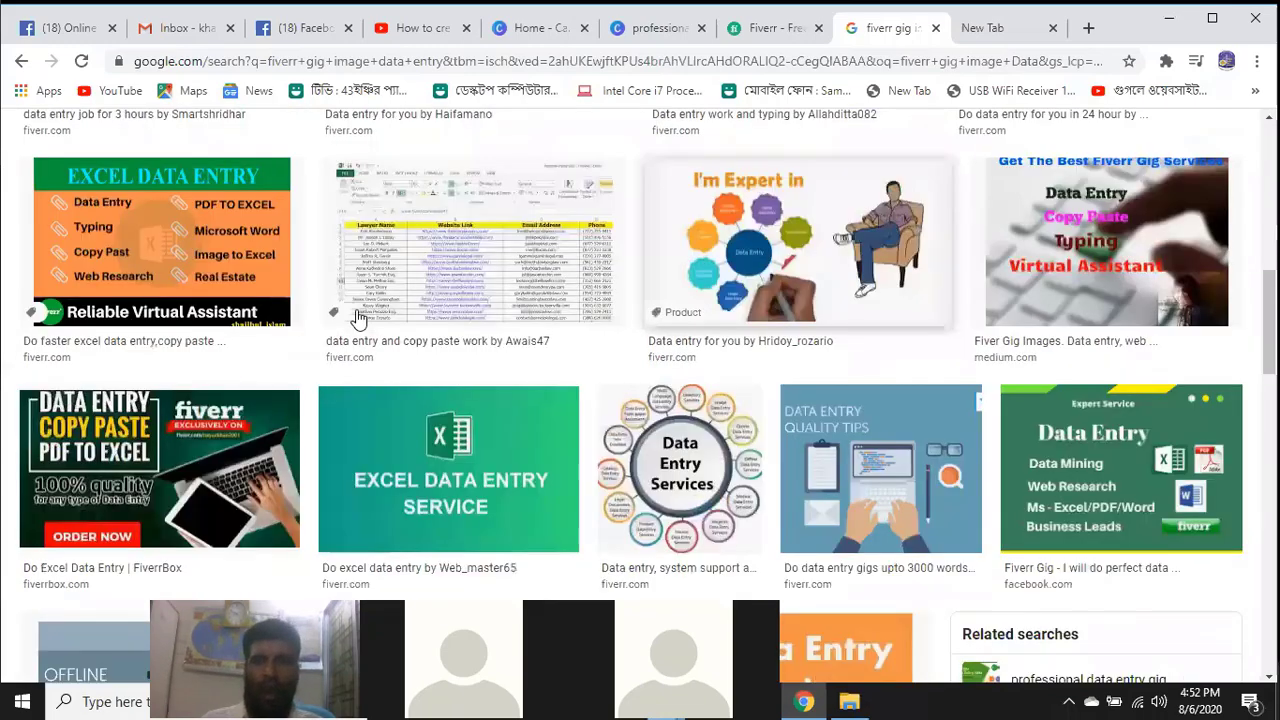
scroll(360, 320, down, 3)
scroll(909, 250, up, 2)
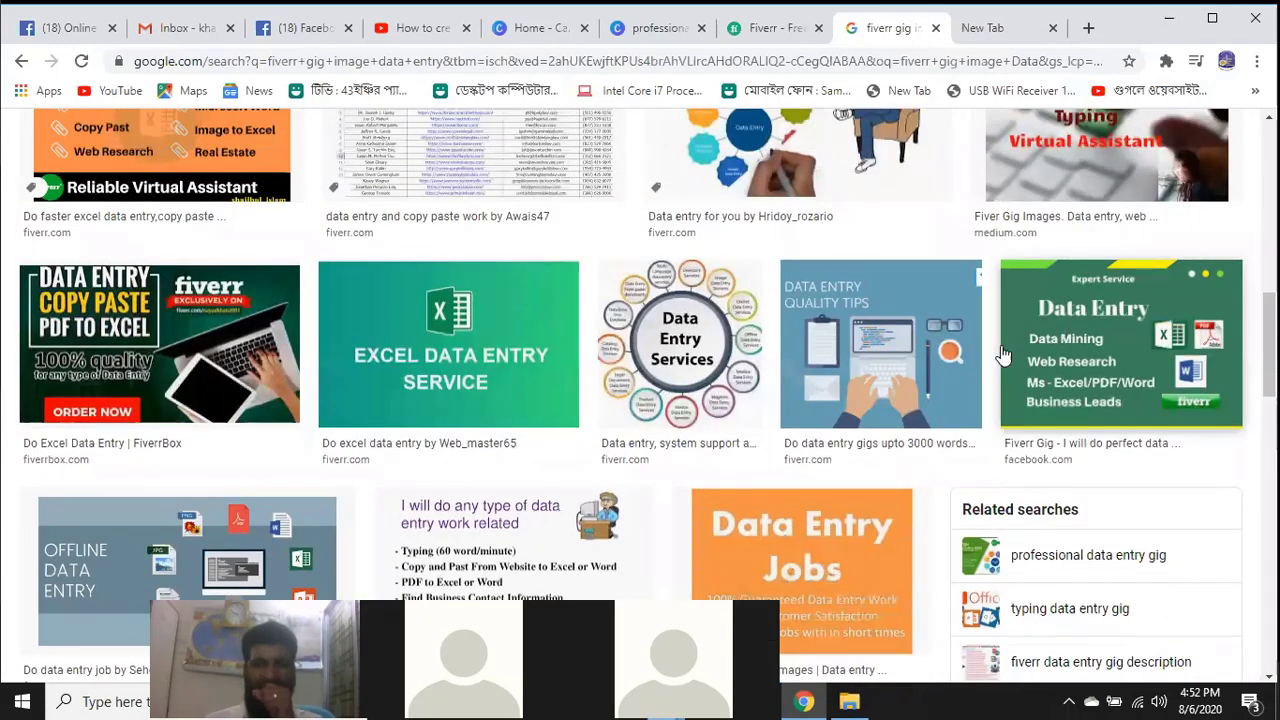
scroll(365, 404, down, 2)
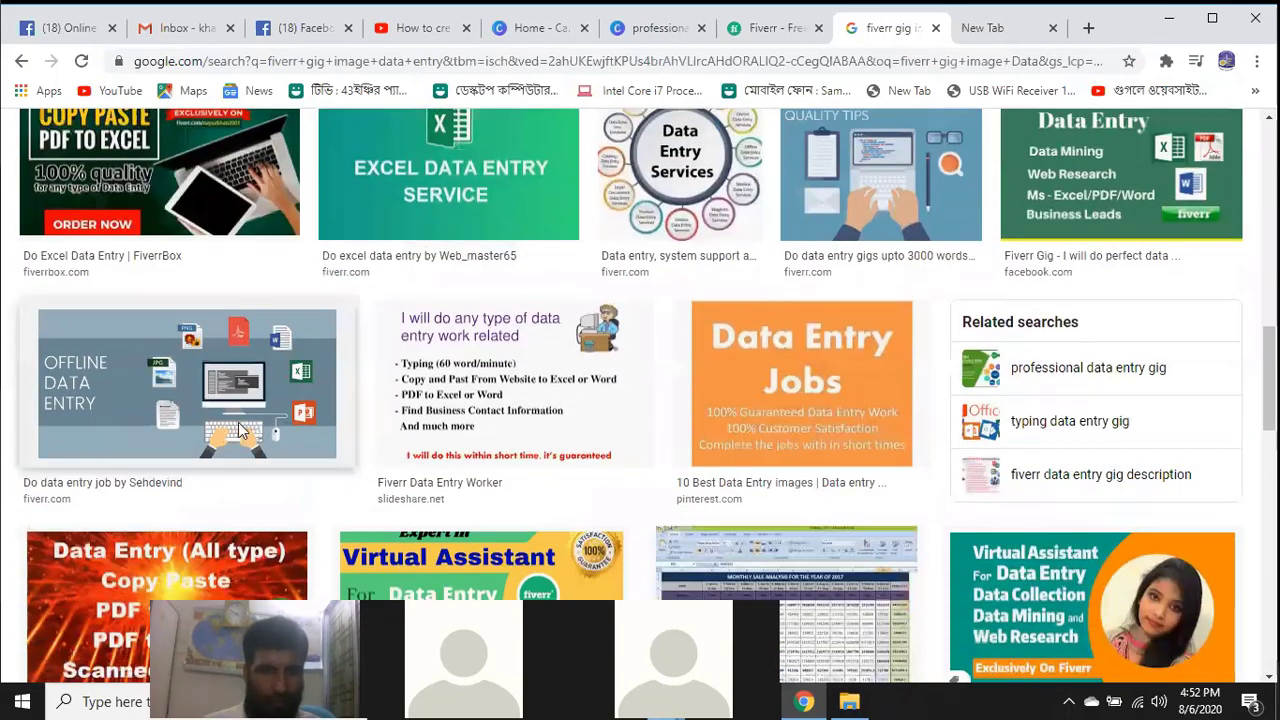
scroll(240, 430, down, 4)
scroll(230, 290, up, 3)
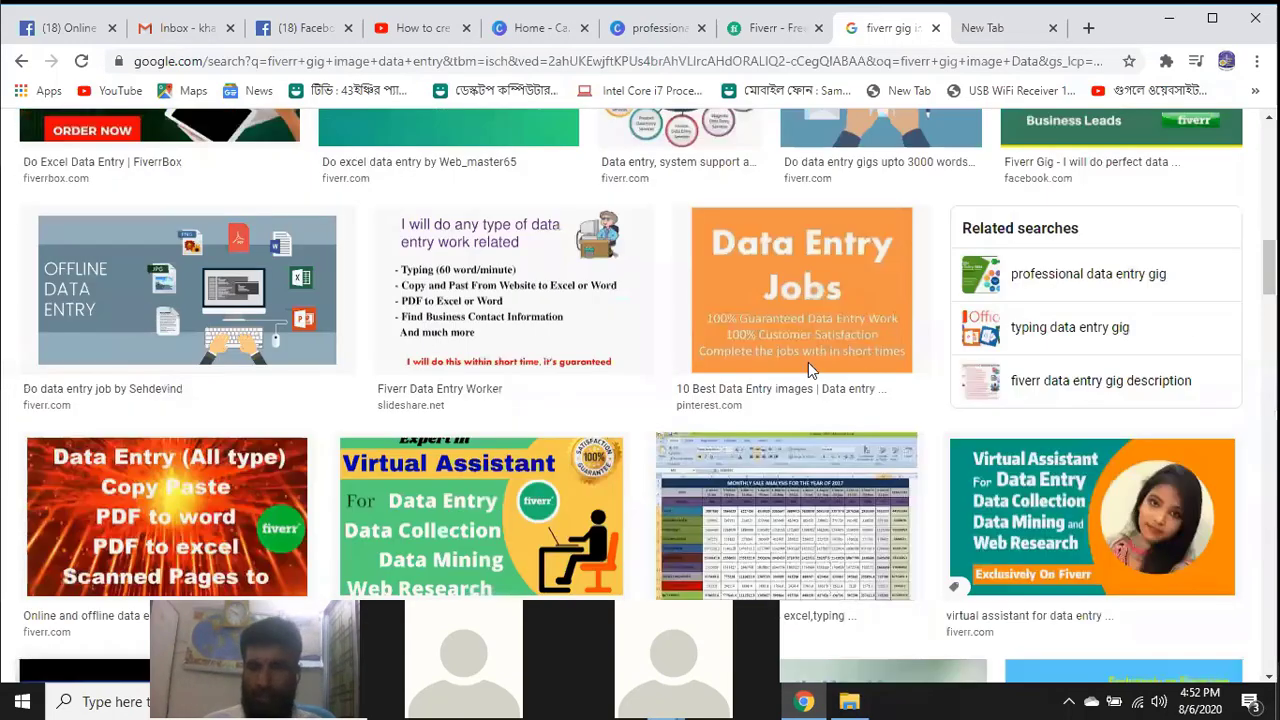
scroll(808, 364, down, 3)
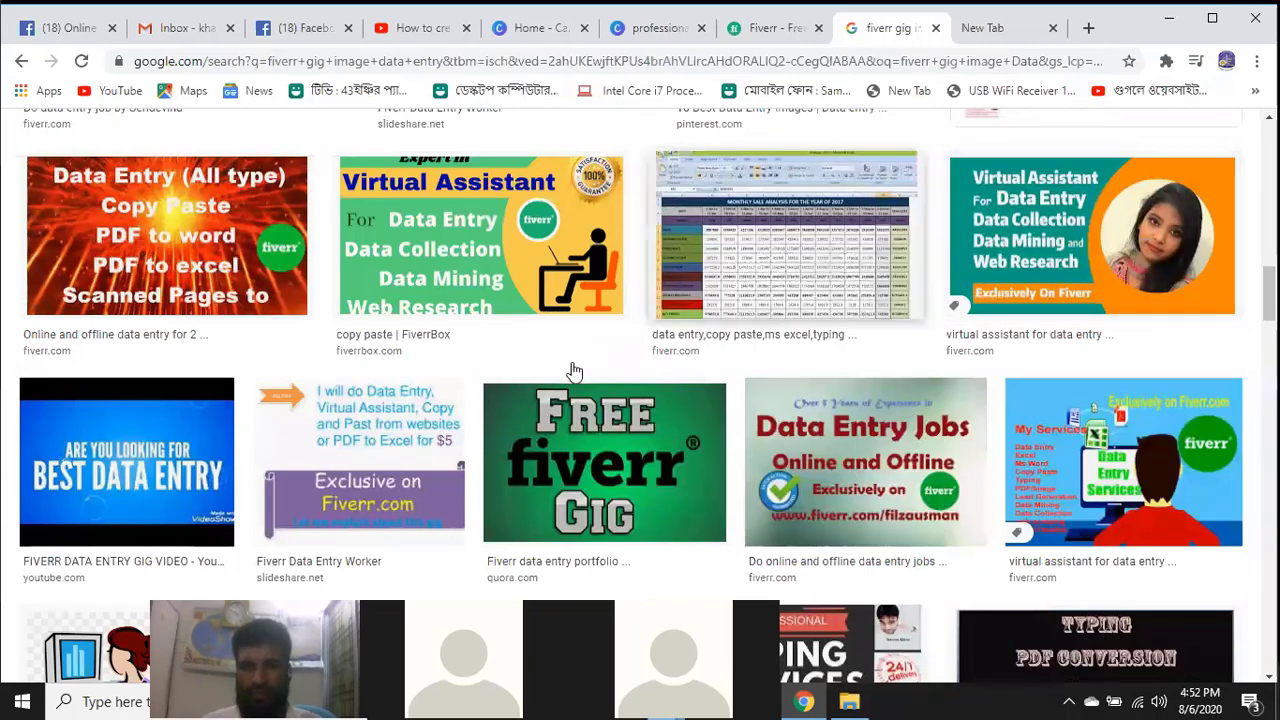
scroll(334, 403, down, 4)
scroll(1165, 262, up, 5)
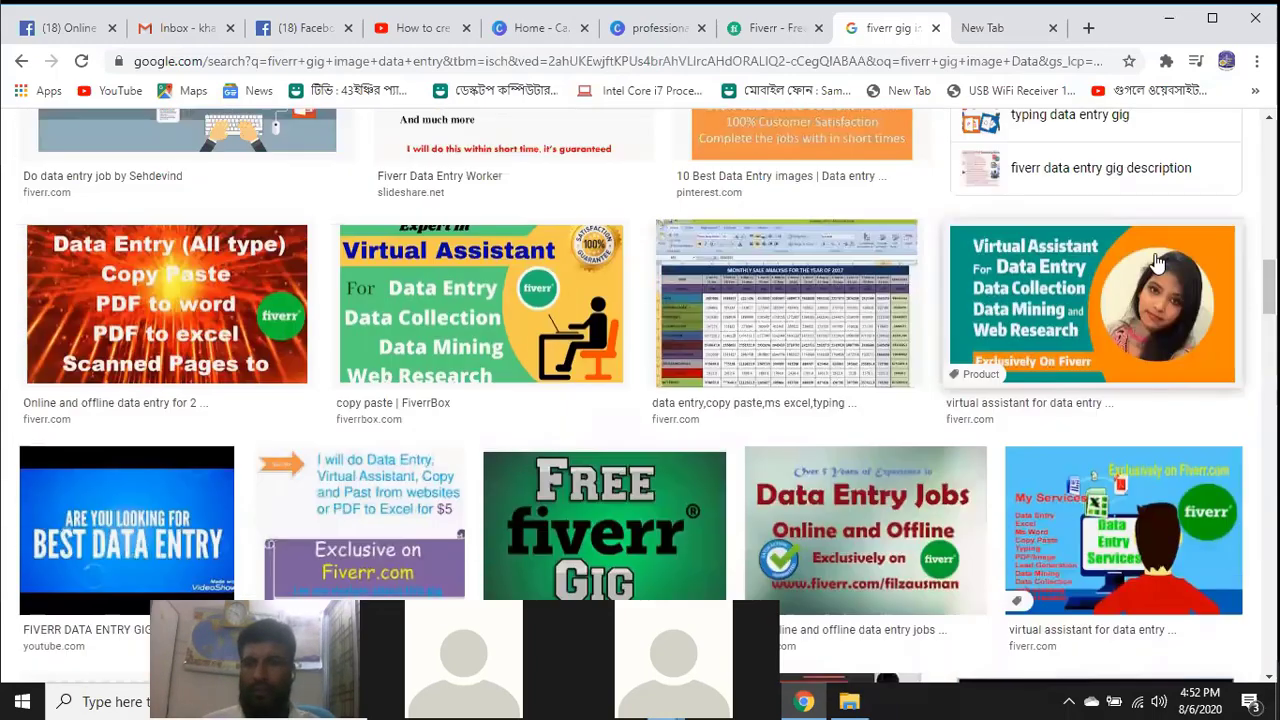
scroll(597, 352, down, 4)
scroll(435, 340, up, 5)
scroll(666, 30, up, 4)
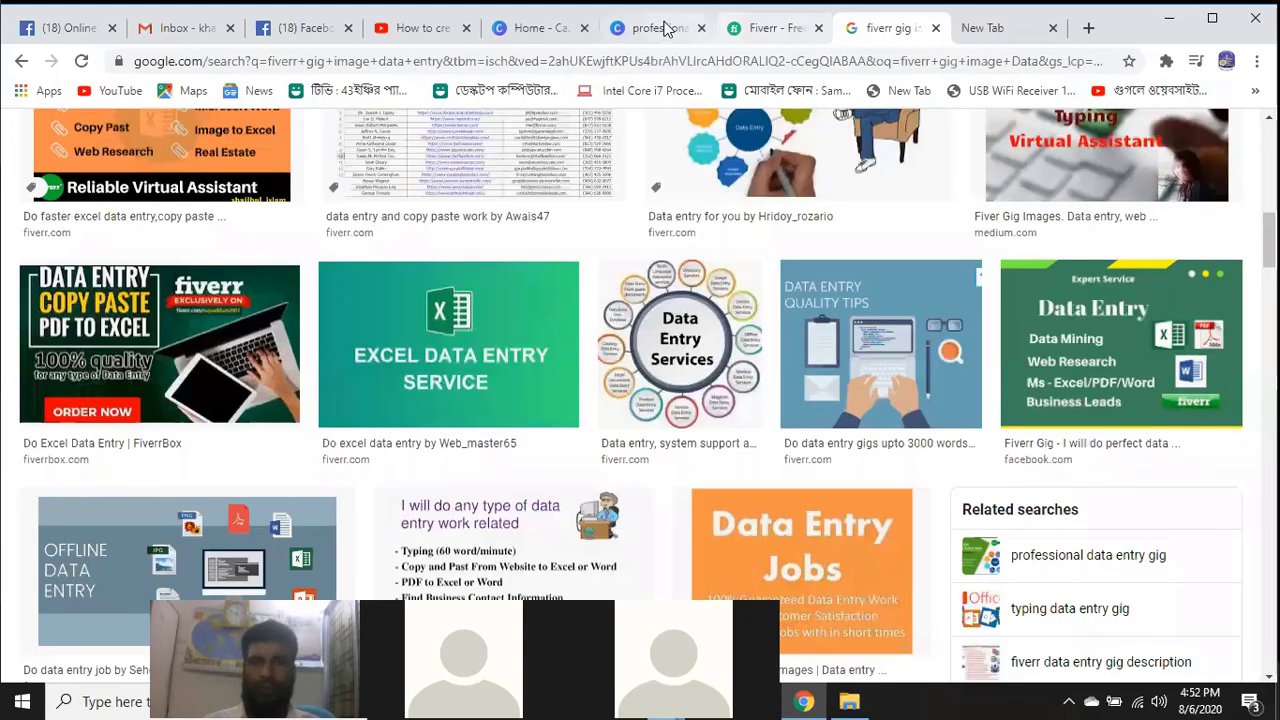
Return to the Canva design and upload the image 22.jpg from New Volume (E:)
key(ctrl+shift+Tab)
key(ctrl+shift+Tab)
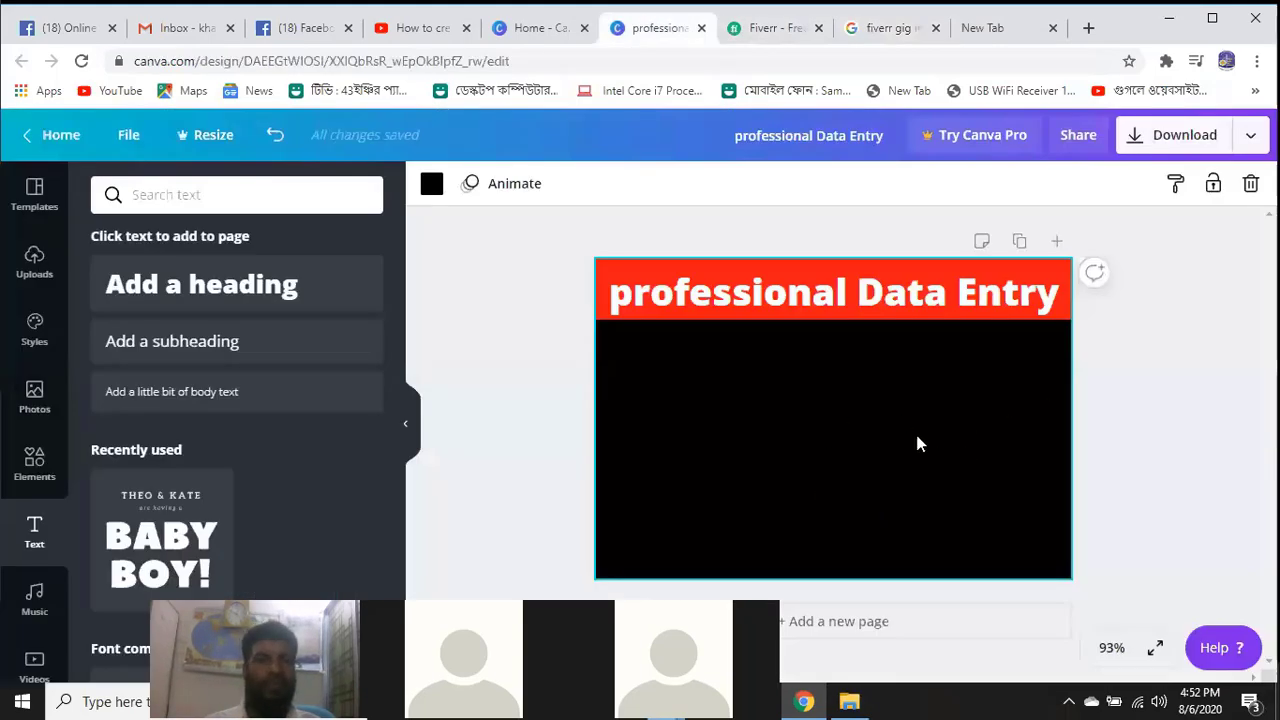
click(53, 279)
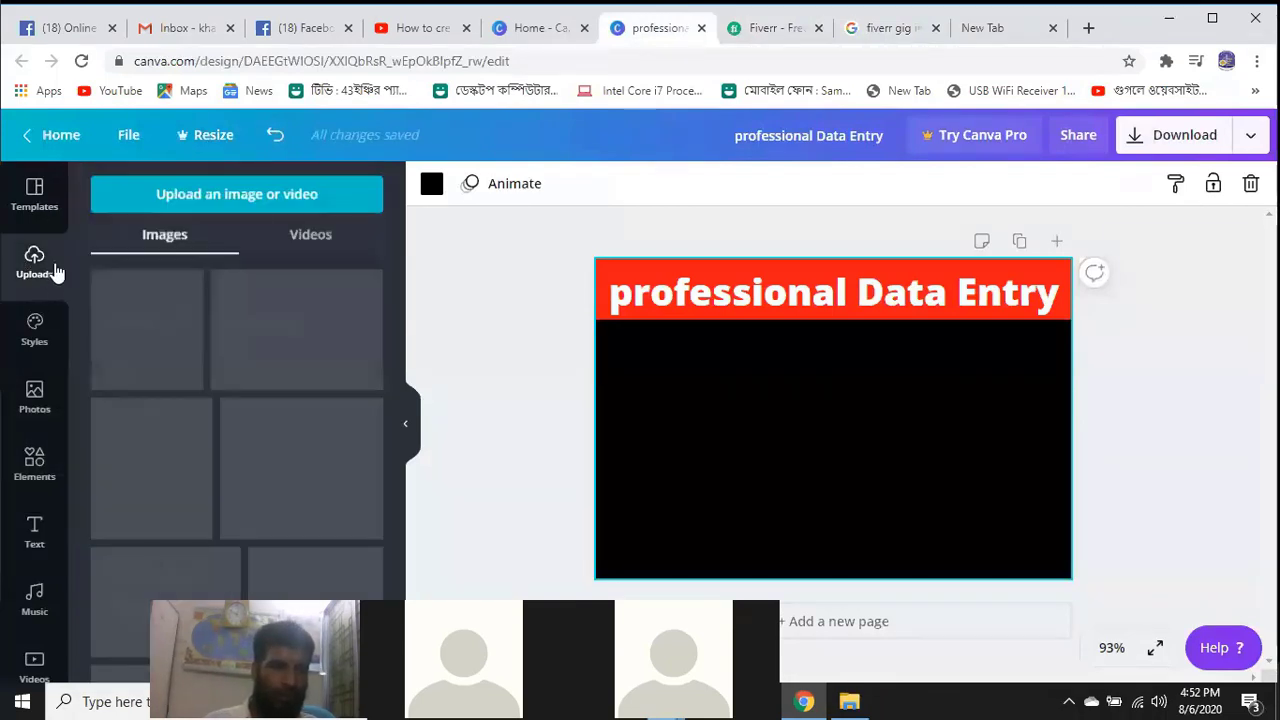
click(208, 195)
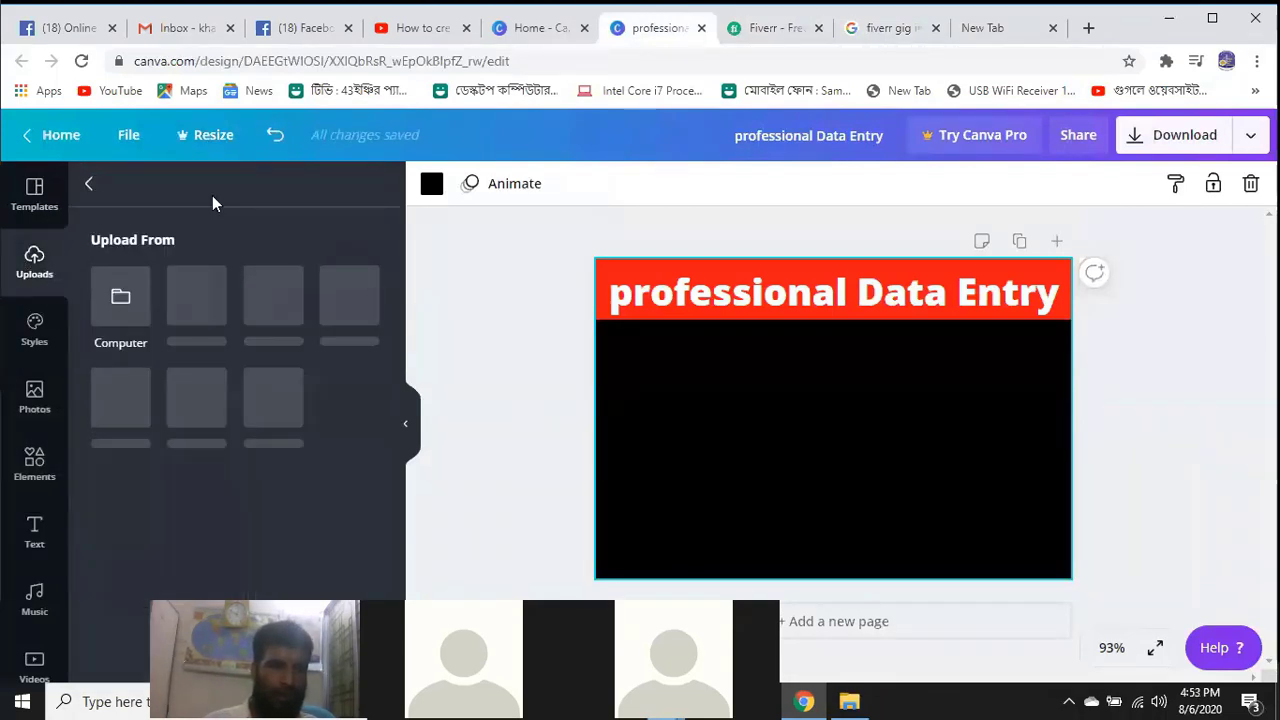
click(124, 314)
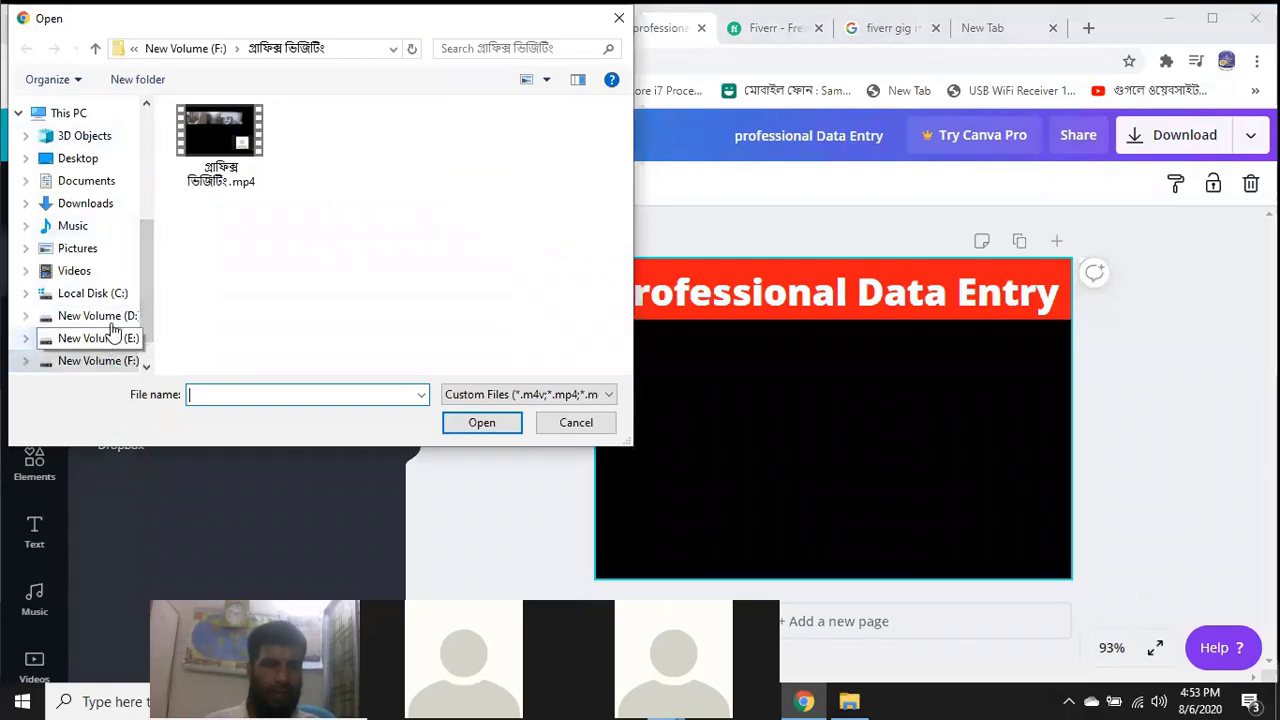
click(88, 205)
scroll(460, 255, down, 5)
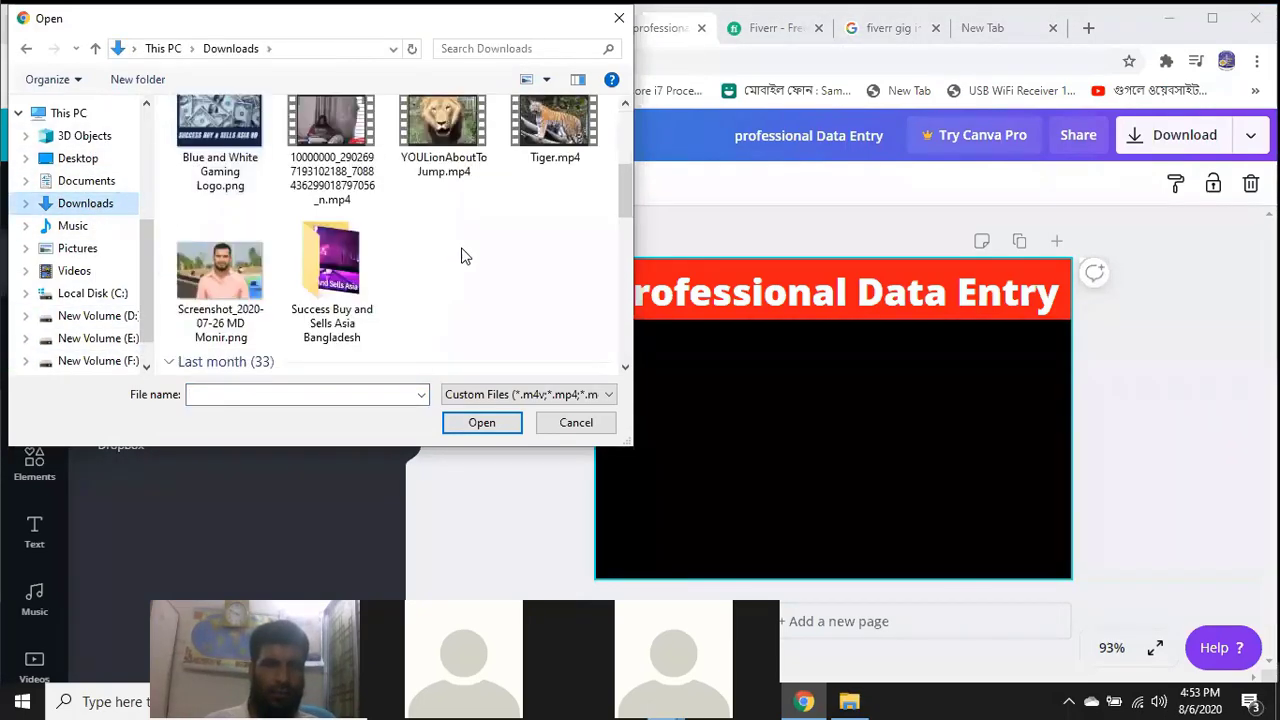
scroll(461, 256, down, 10)
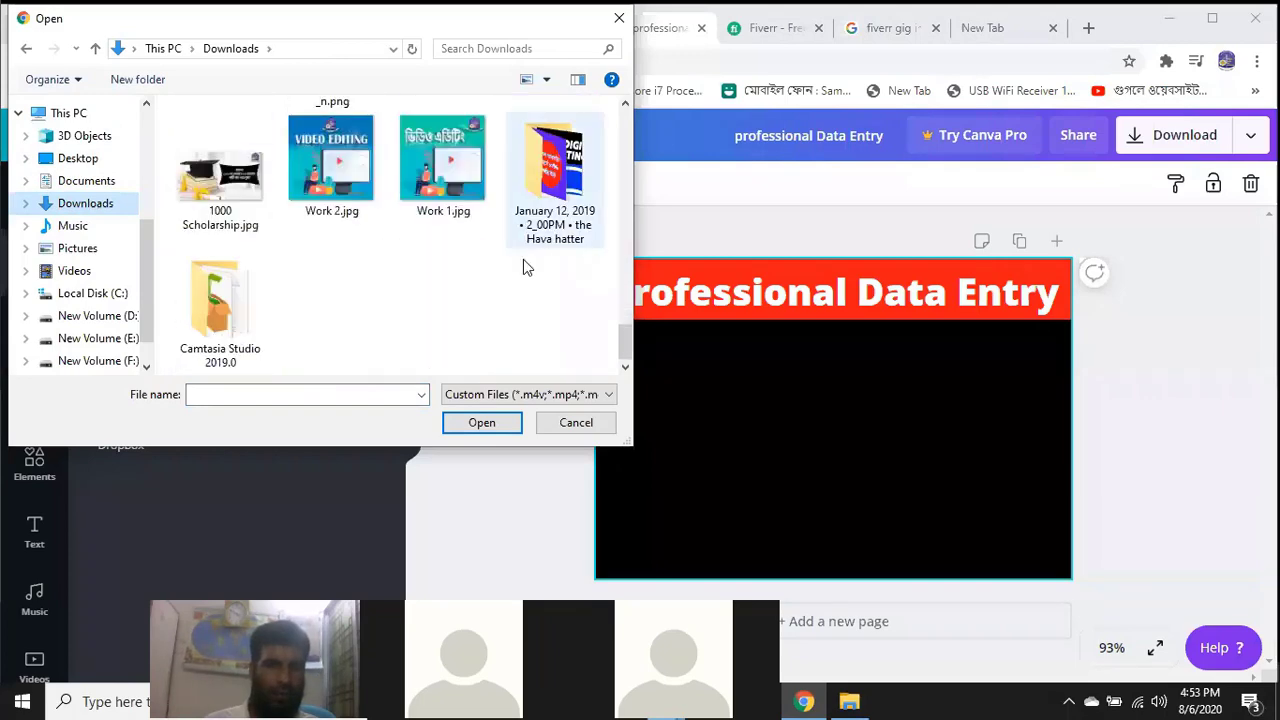
click(120, 338)
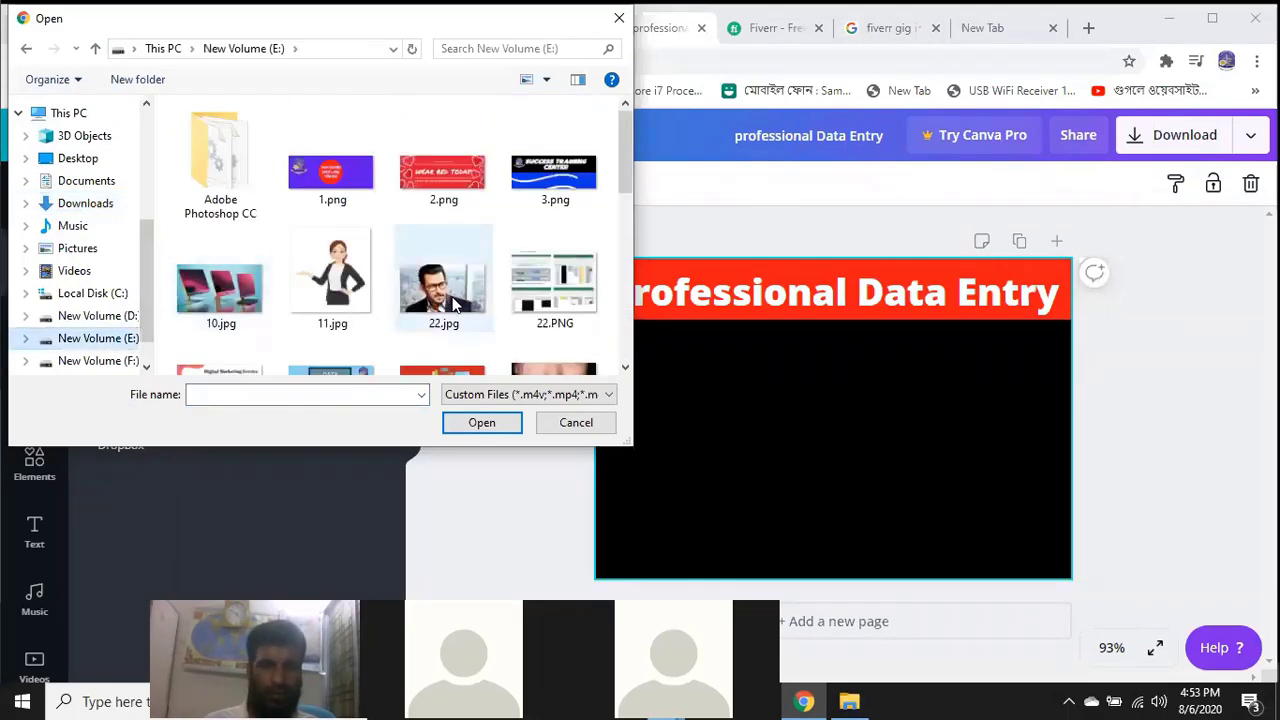
click(450, 295)
click(481, 422)
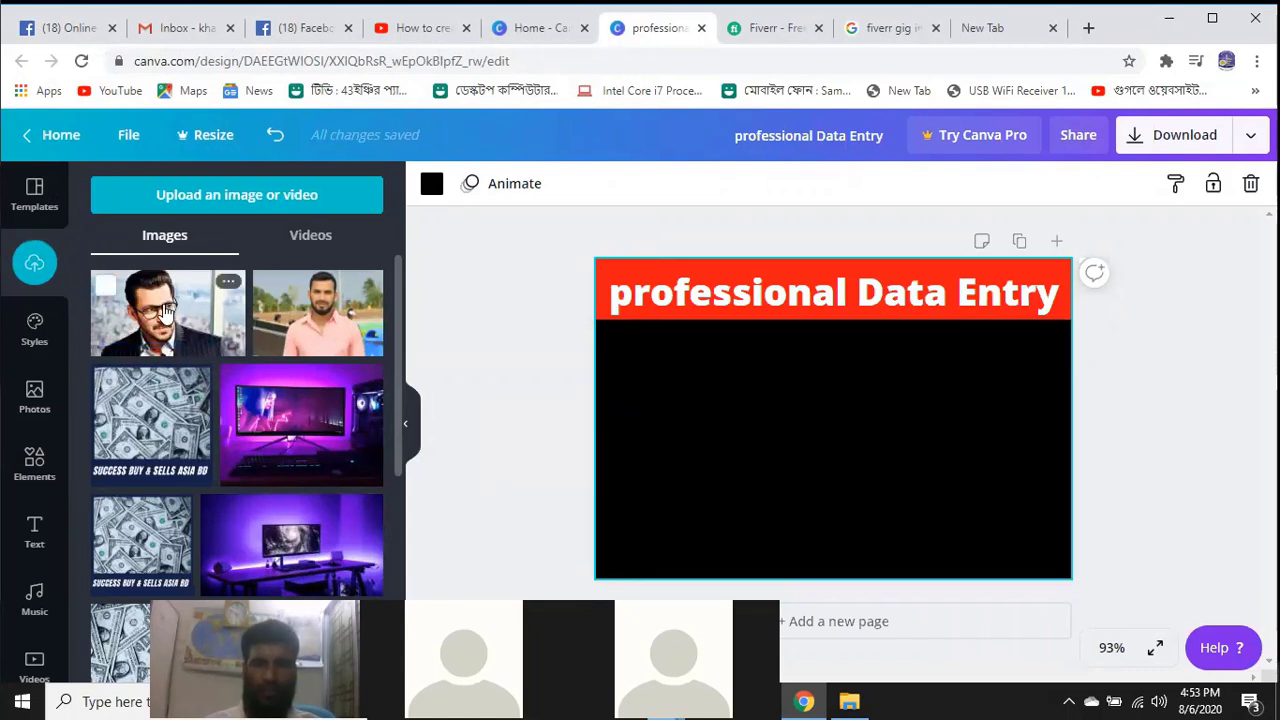
Add the uploaded photo of the man with glasses to the page and place it in the right half below the heading
click(166, 312)
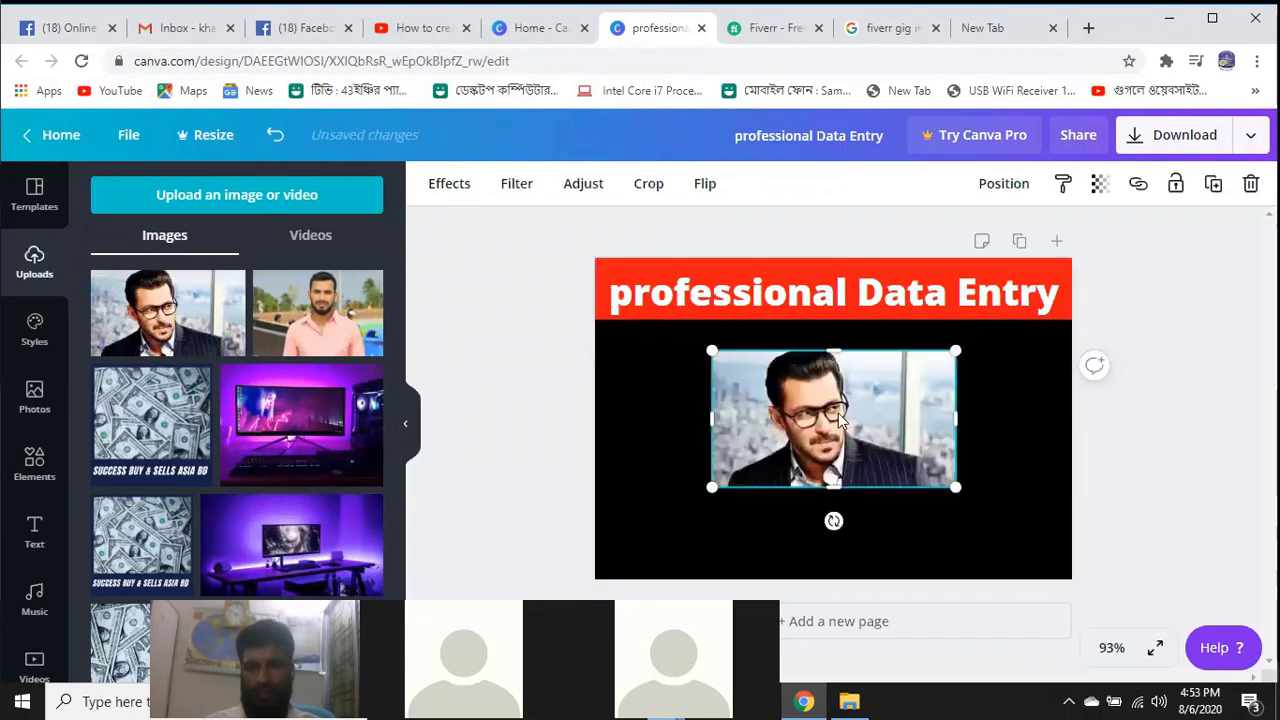
drag(846, 424, 943, 413)
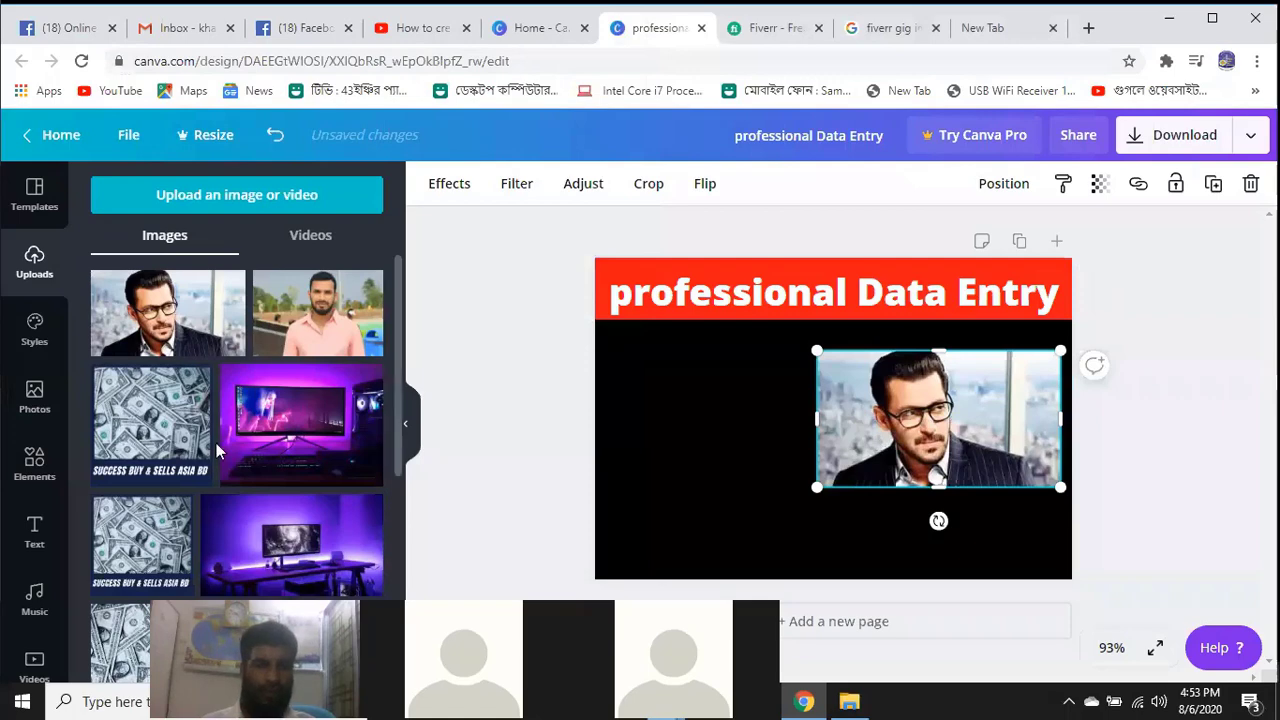
scroll(150, 480, down, 1)
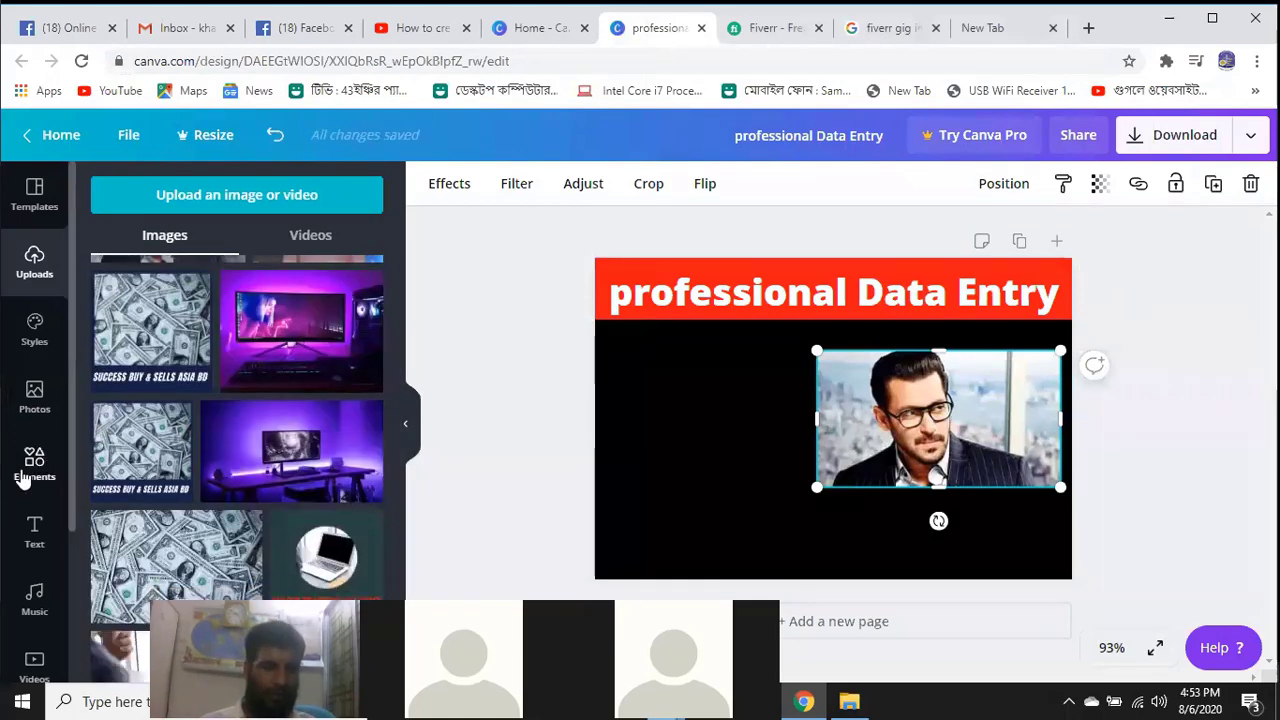
Add a circular frame over the man's photo and send the frame backward behind it
click(38, 458)
scroll(215, 360, down, 1)
scroll(215, 360, down, 3)
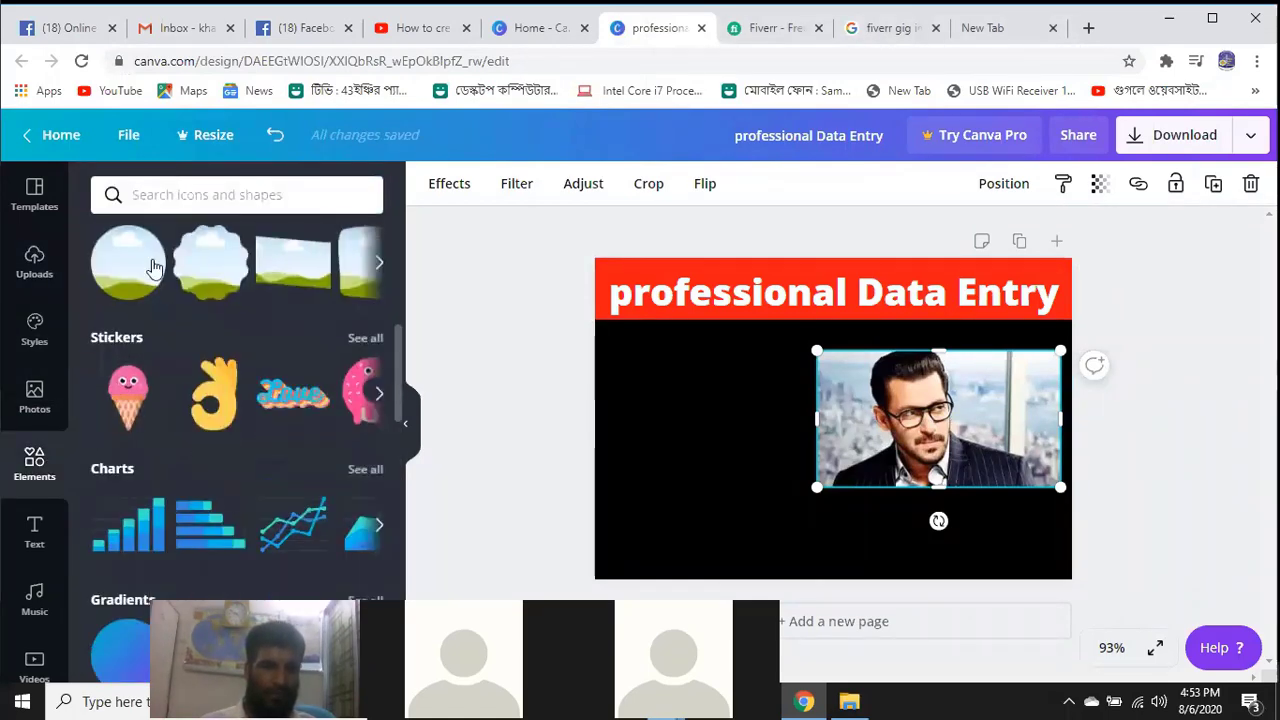
click(124, 265)
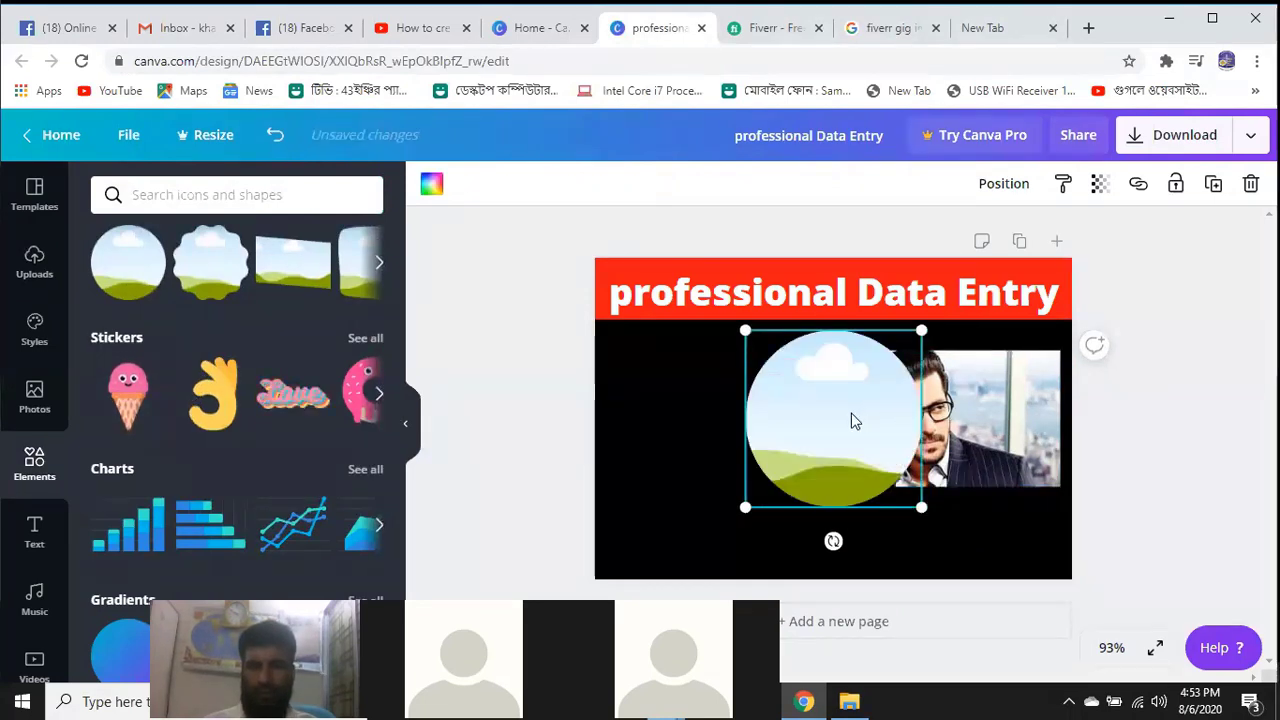
drag(891, 417, 1014, 400)
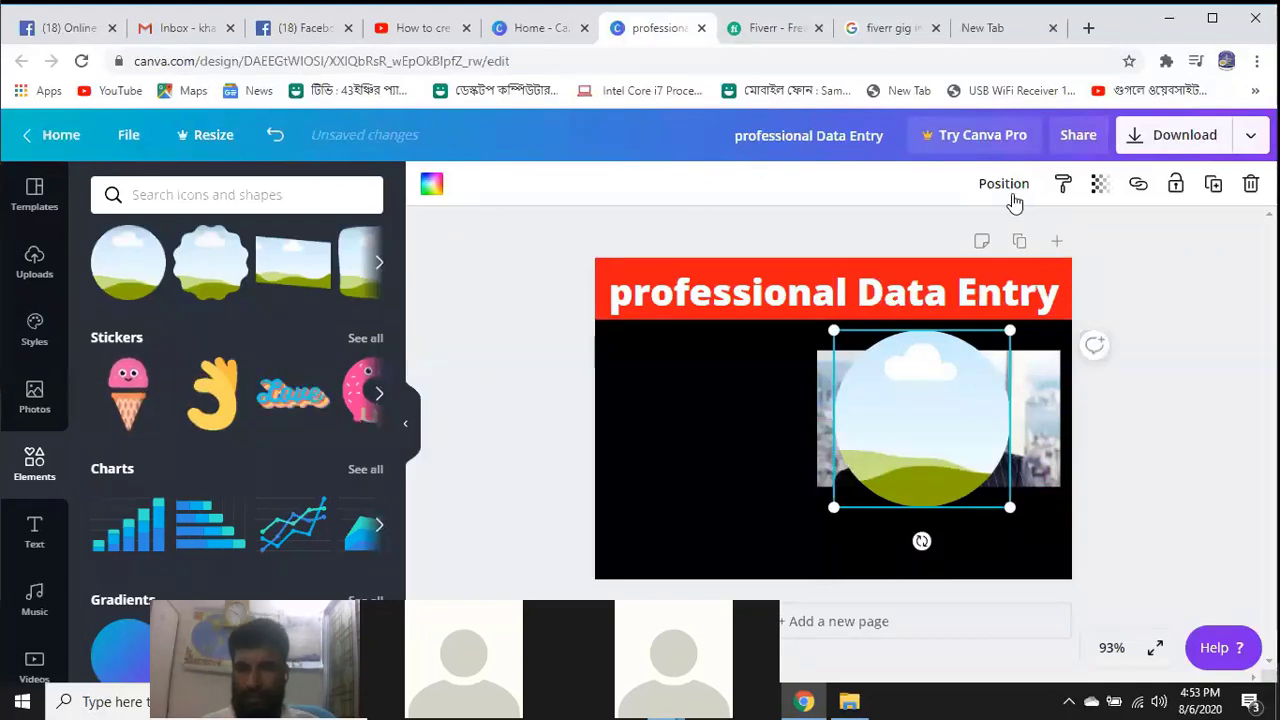
click(1015, 192)
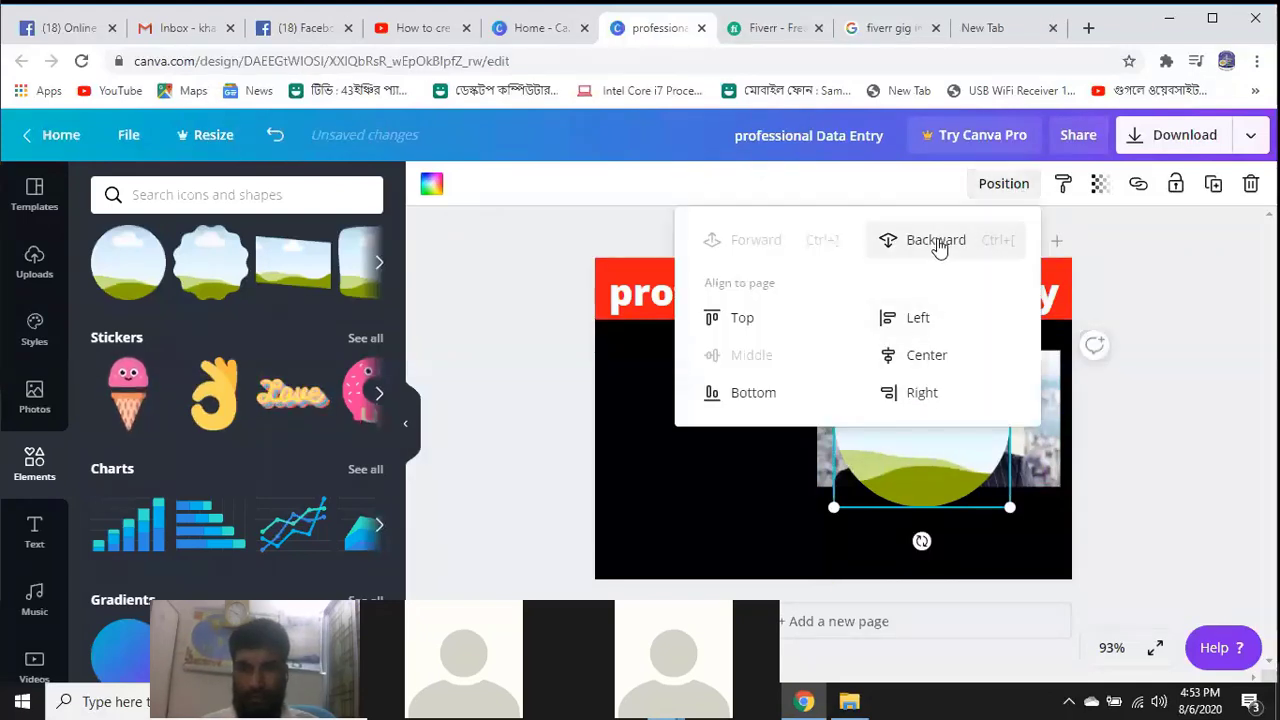
click(936, 242)
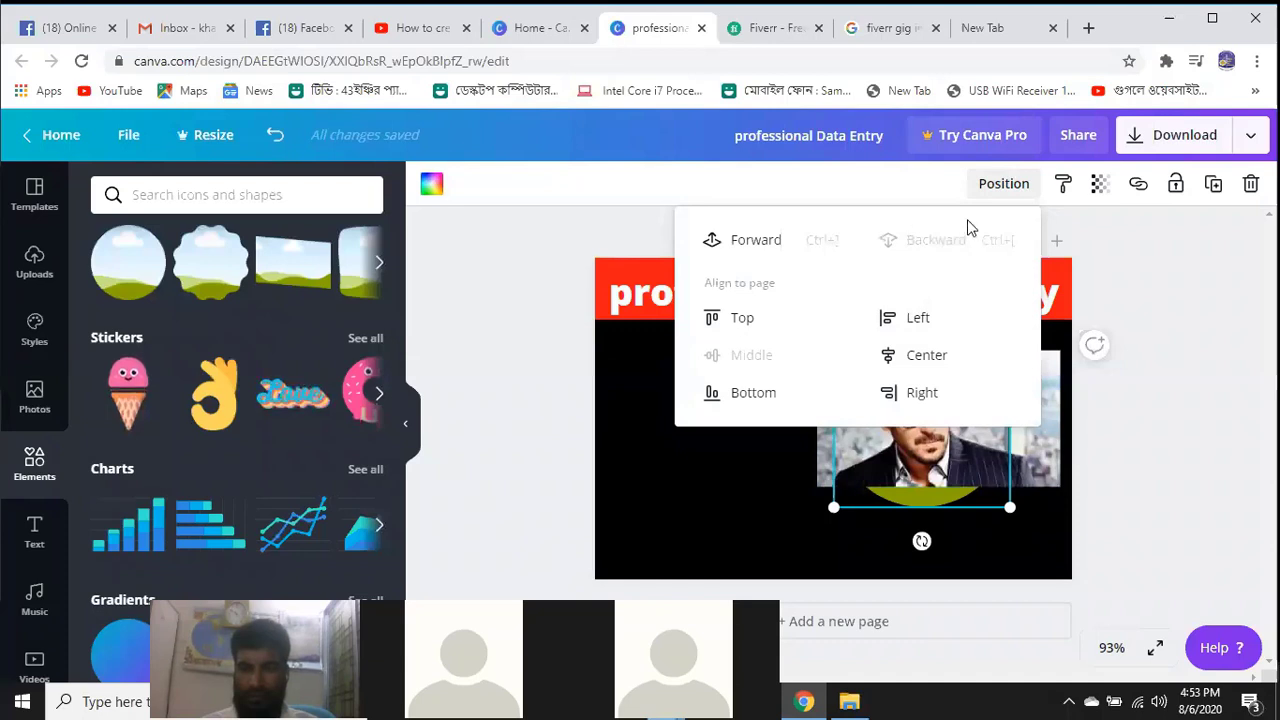
click(623, 240)
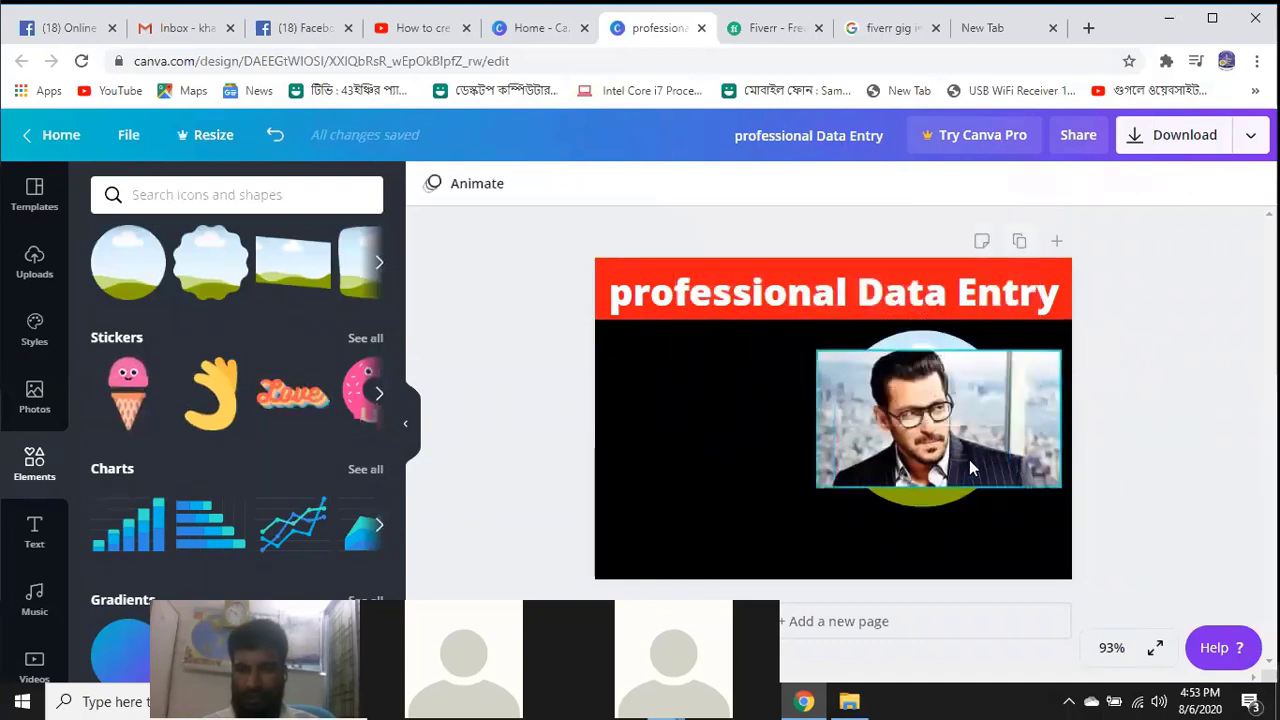
Shrink the man's photo and drop it into the circular frame so that it fills the circle
click(1059, 351)
drag(1059, 351, 972, 380)
drag(905, 410, 969, 458)
drag(867, 476, 915, 408)
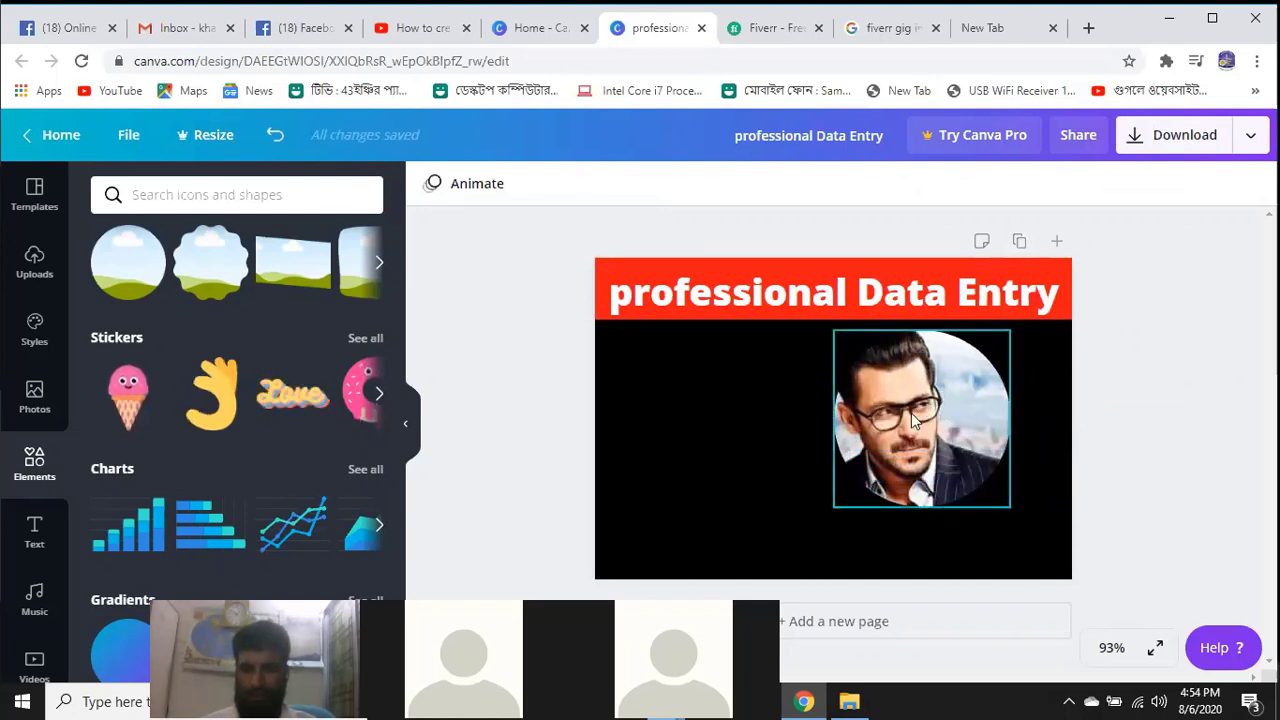
Enlarge the circular portrait and align it with the page's right edge below the heading, leaving it deselected
drag(912, 420, 962, 425)
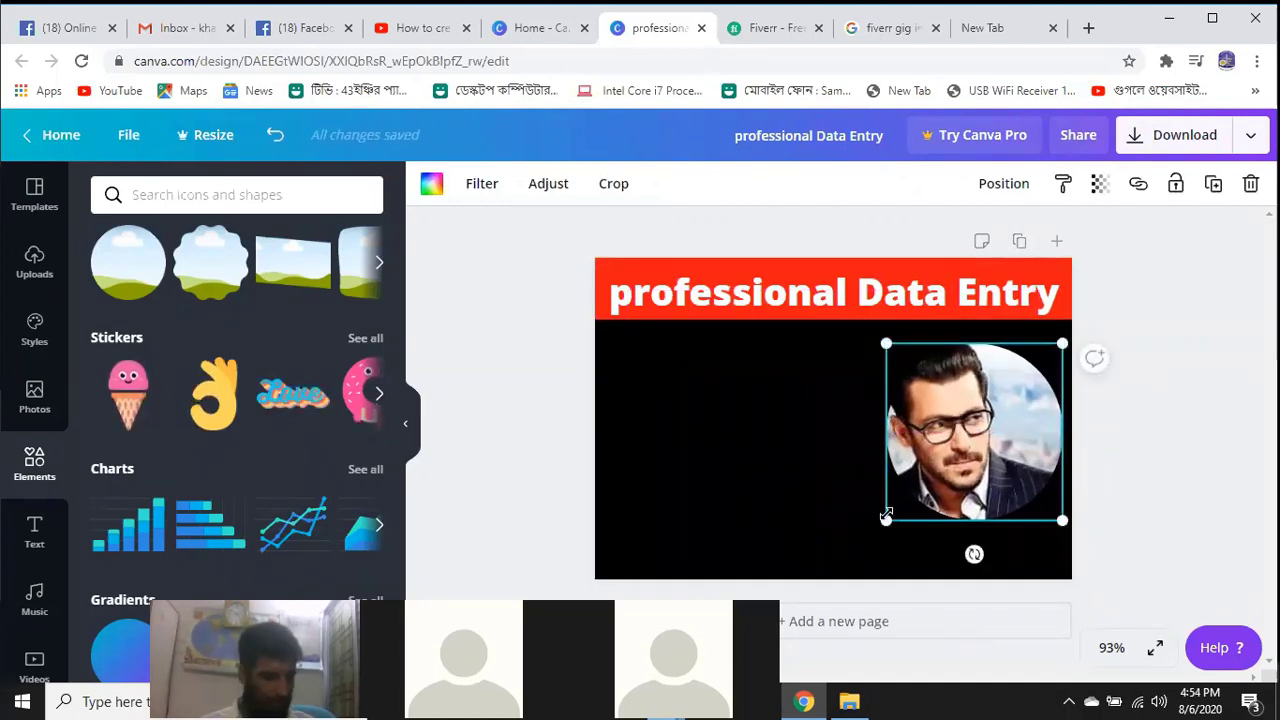
drag(879, 514, 835, 512)
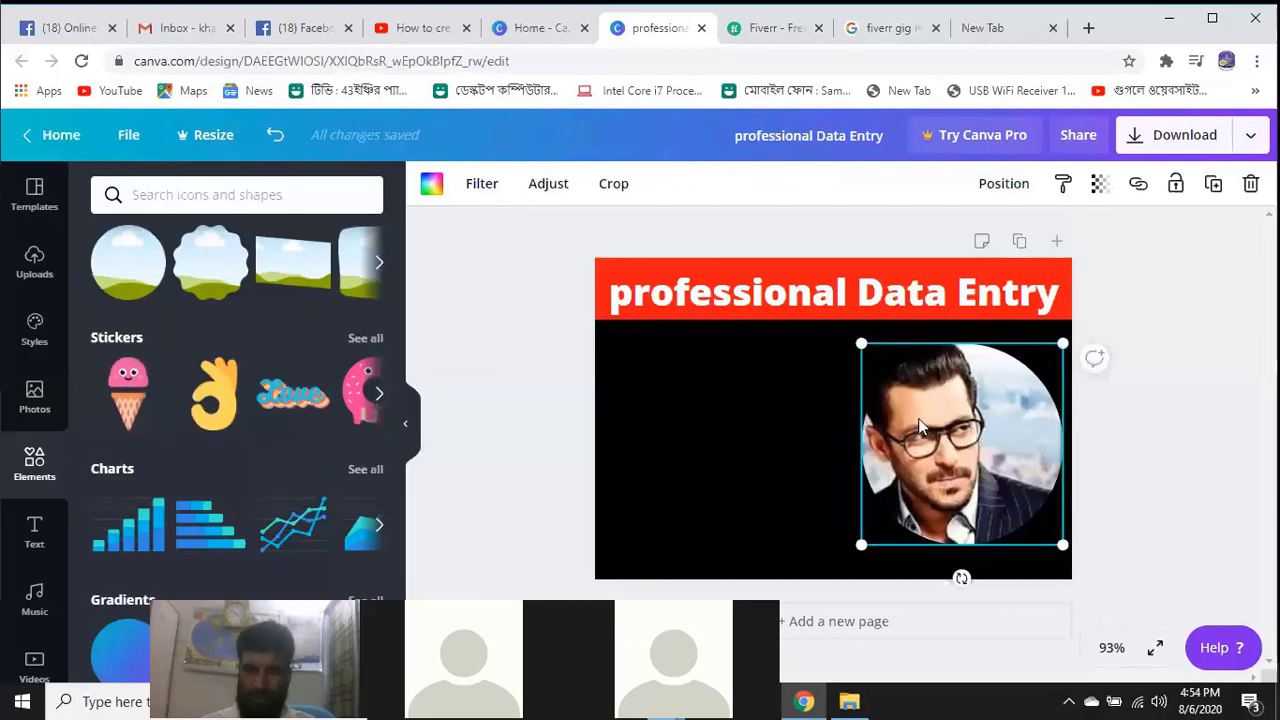
click(758, 440)
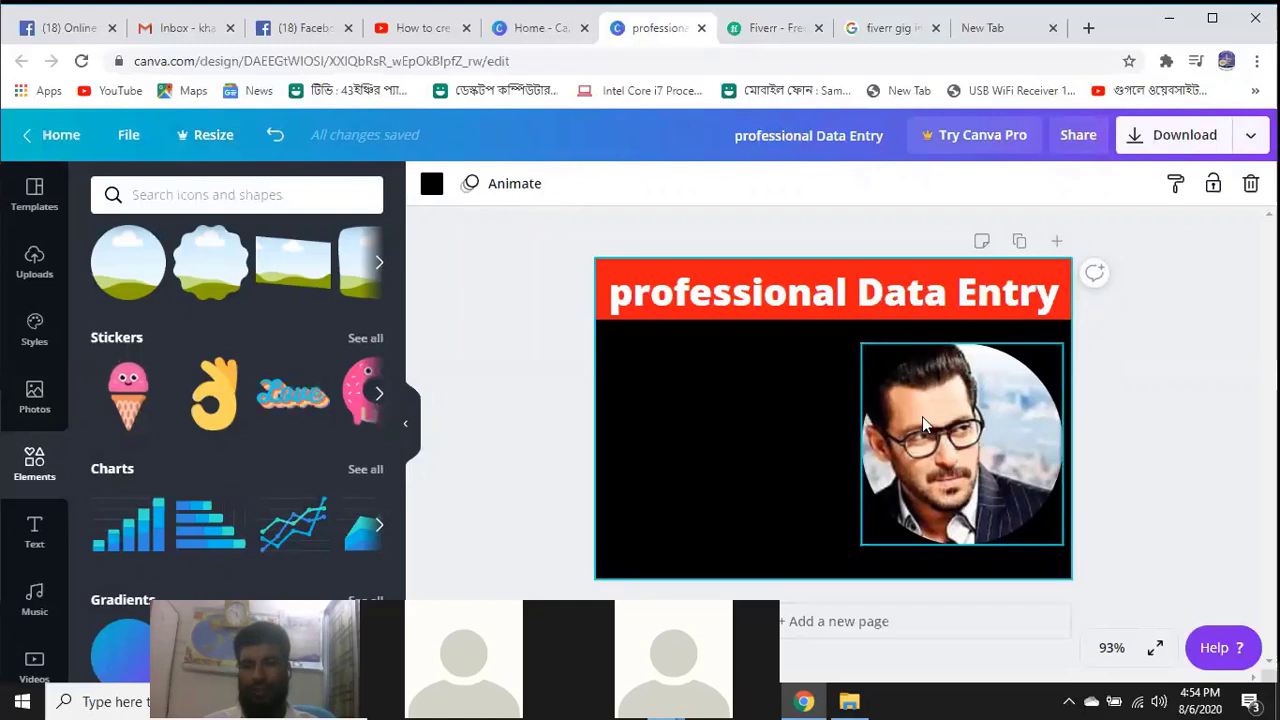
drag(937, 423, 938, 457)
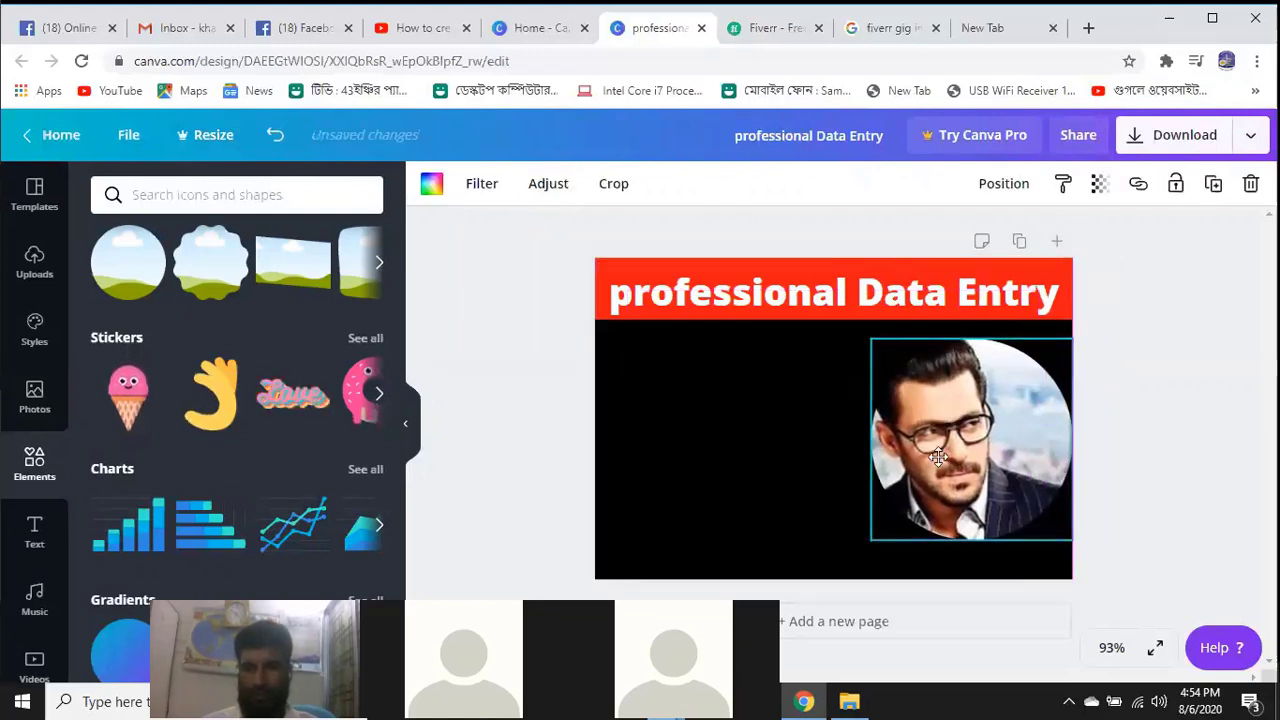
click(742, 469)
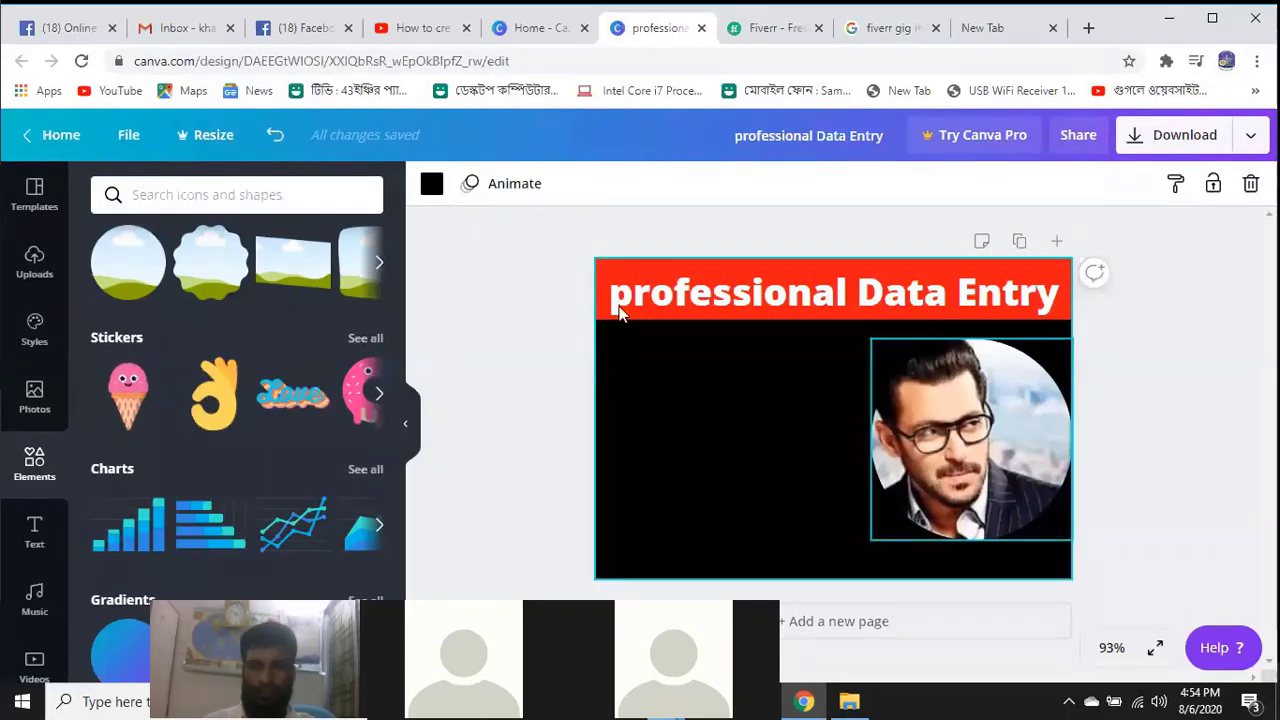
click(516, 188)
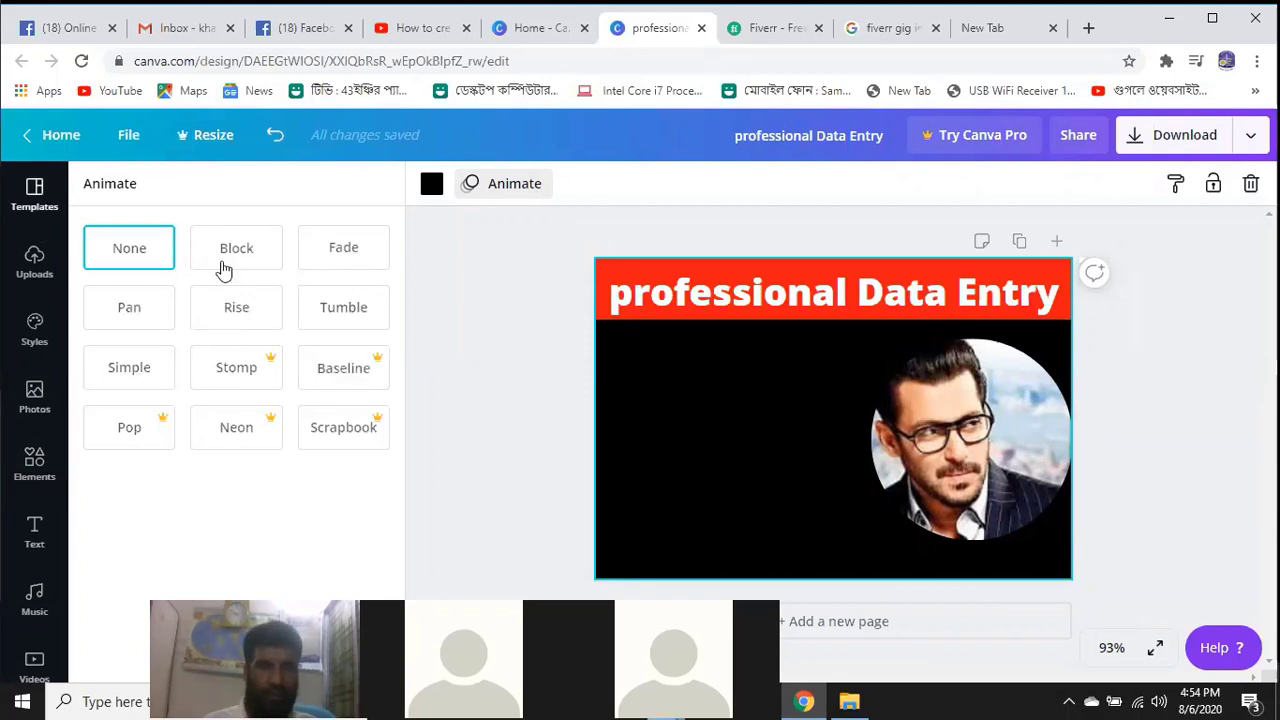
click(772, 348)
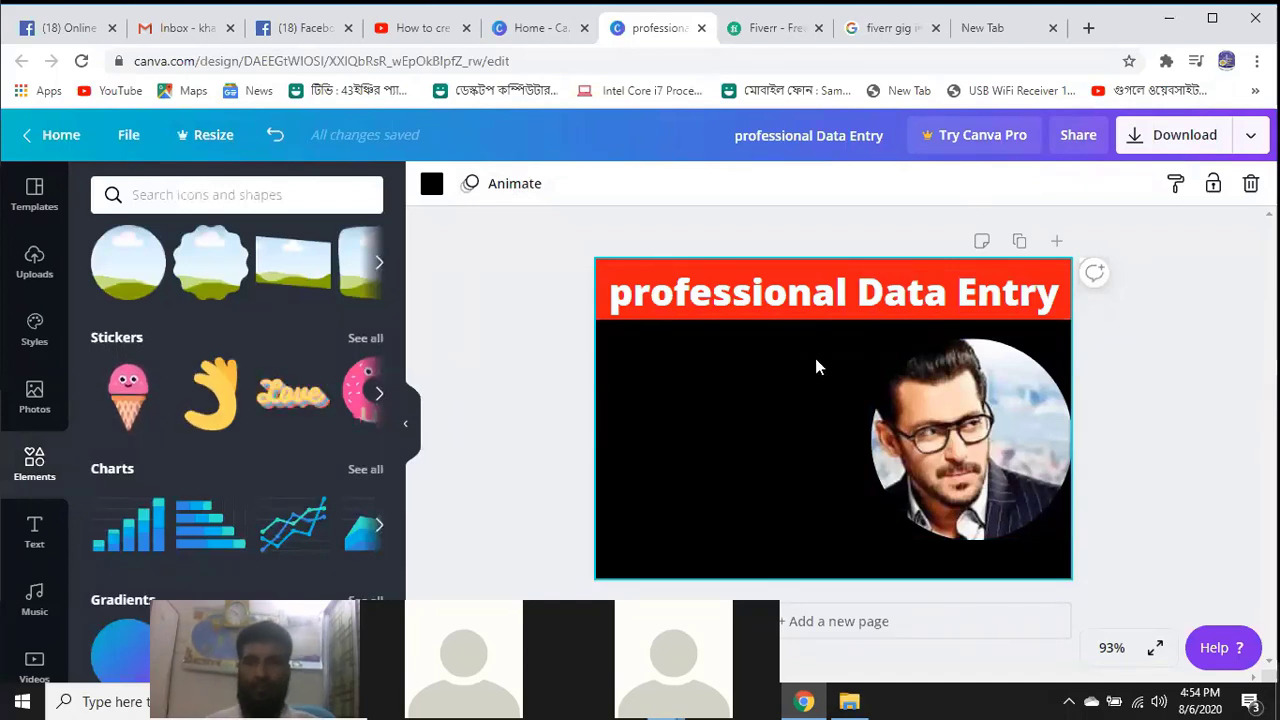
Examine the data entry gig examples in the Google image results for ways to arrange service text beside a portrait
click(862, 28)
scroll(1148, 345, up, 5)
scroll(1100, 440, up, 5)
scroll(1095, 447, down, 10)
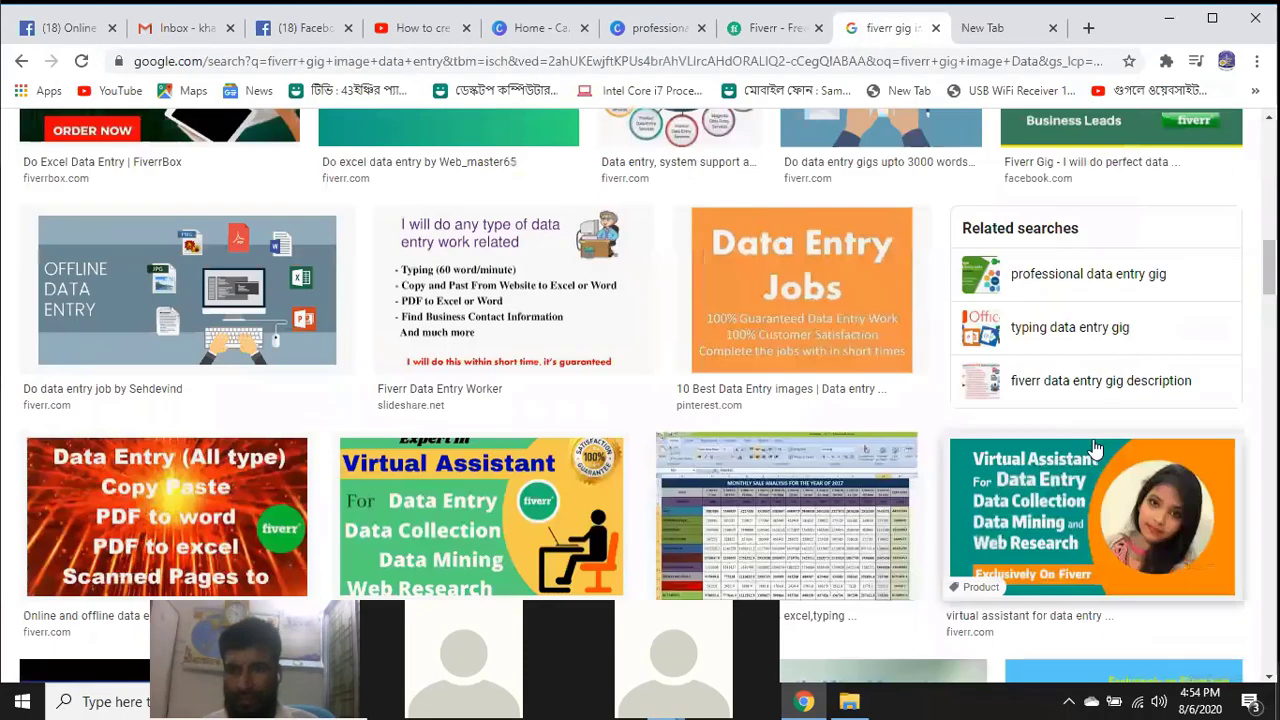
scroll(1025, 287, down, 2)
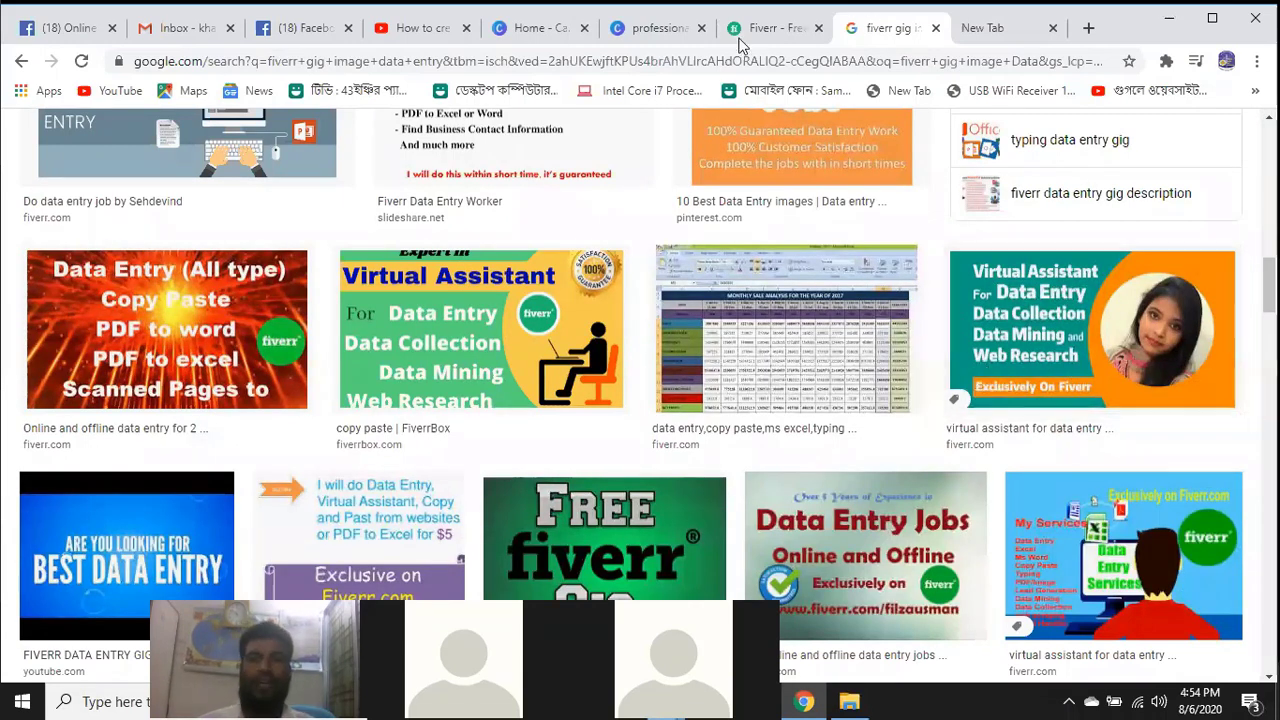
Return to the Canva design and add a single-image grid to the page
click(658, 30)
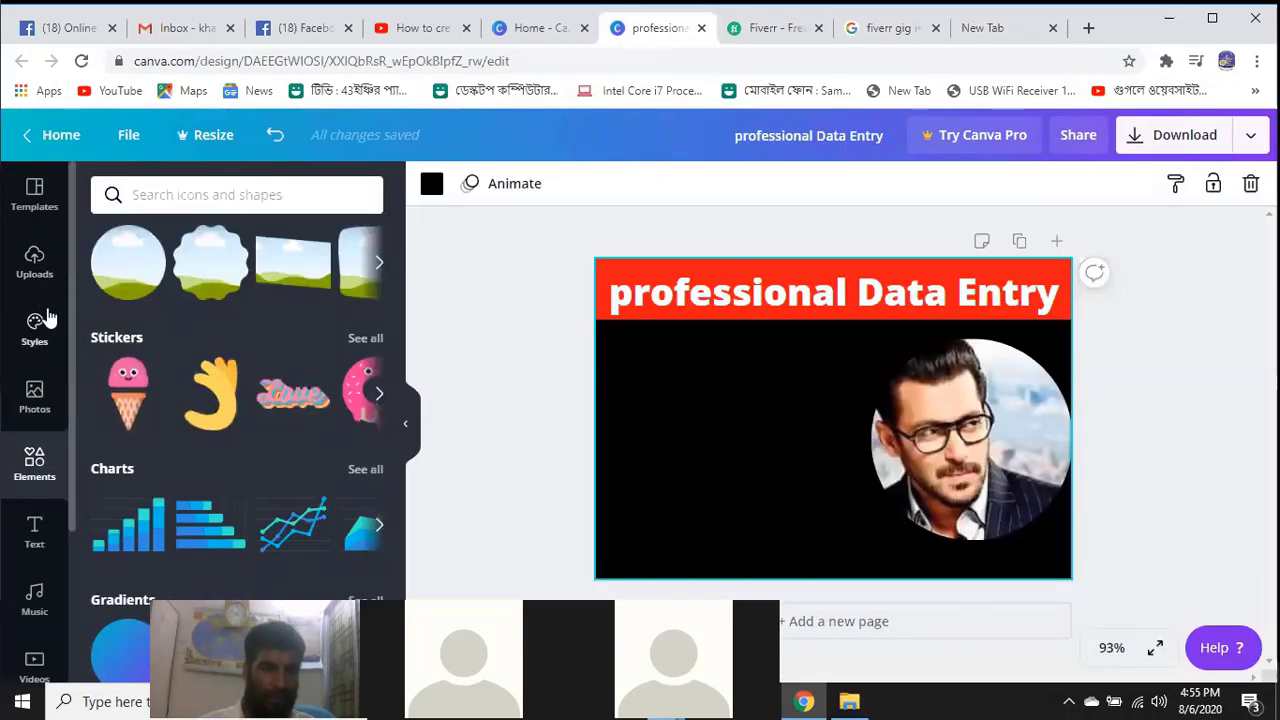
scroll(178, 435, down, 3)
scroll(200, 400, up, 4)
scroll(230, 350, up, 5)
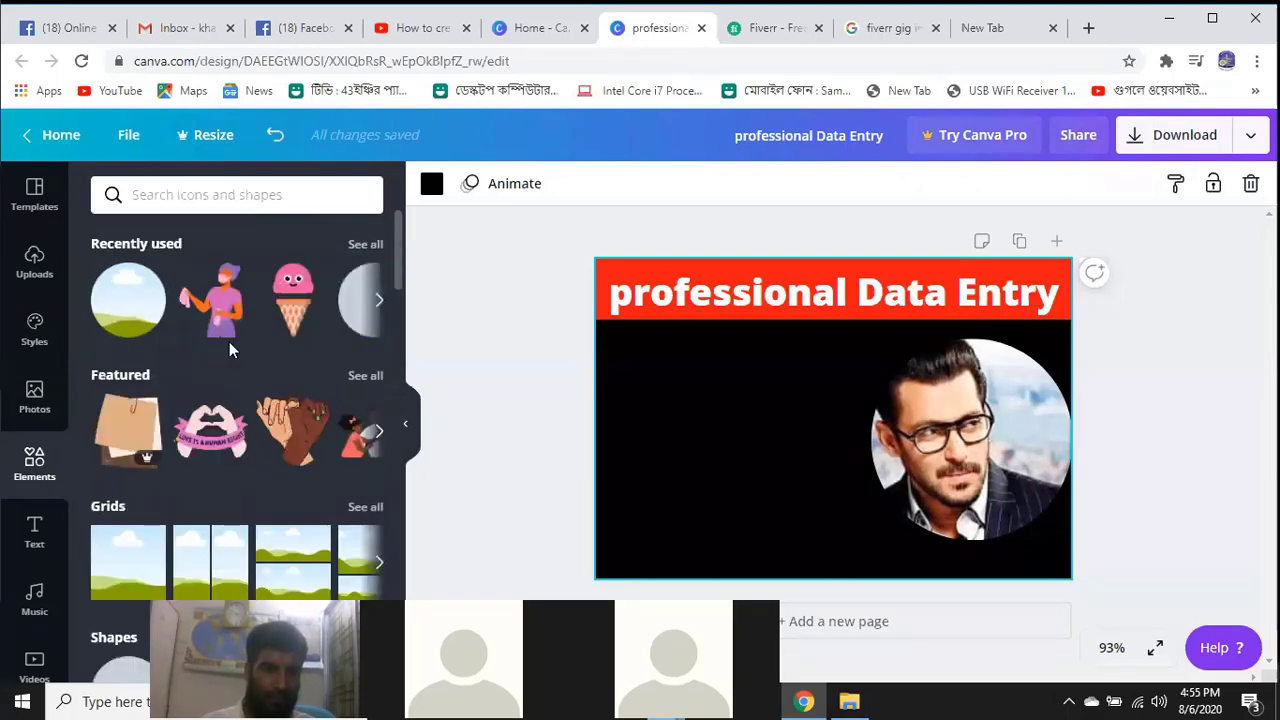
scroll(170, 360, down, 2)
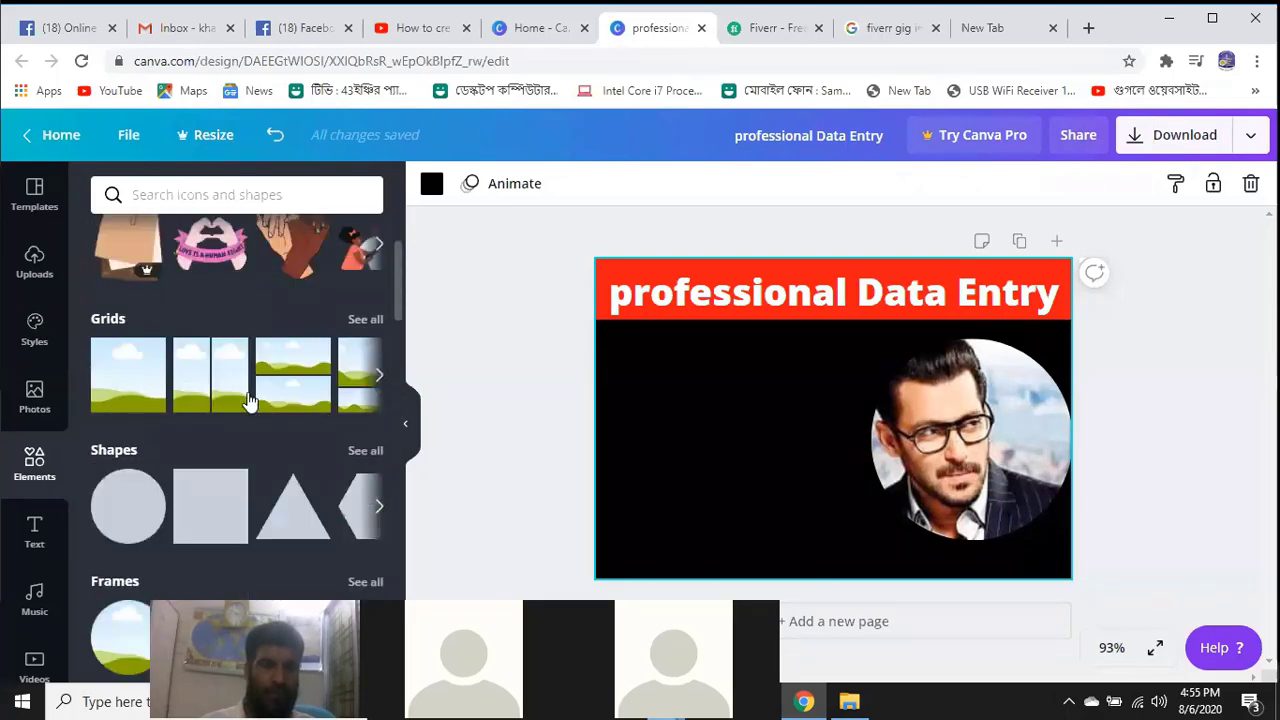
click(125, 385)
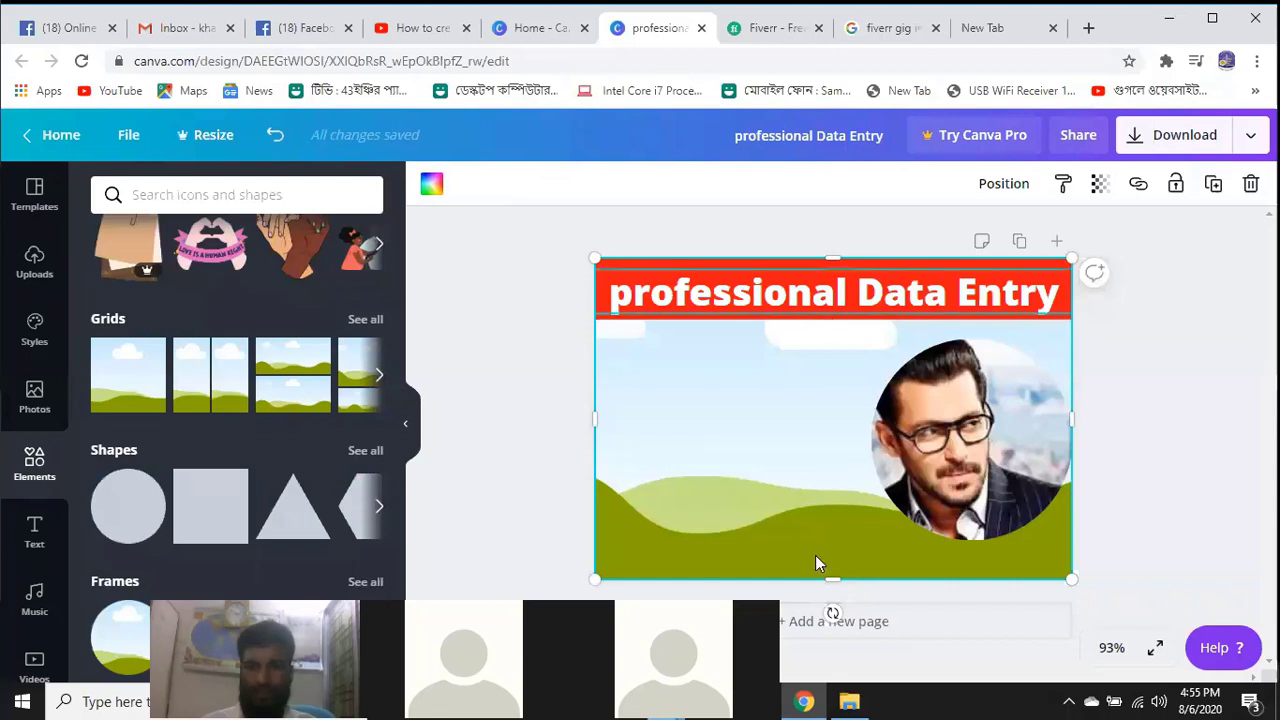
Reduce the grid to a thin strip directly below the heading, running from the page's left edge to just before the portrait
drag(830, 251, 820, 547)
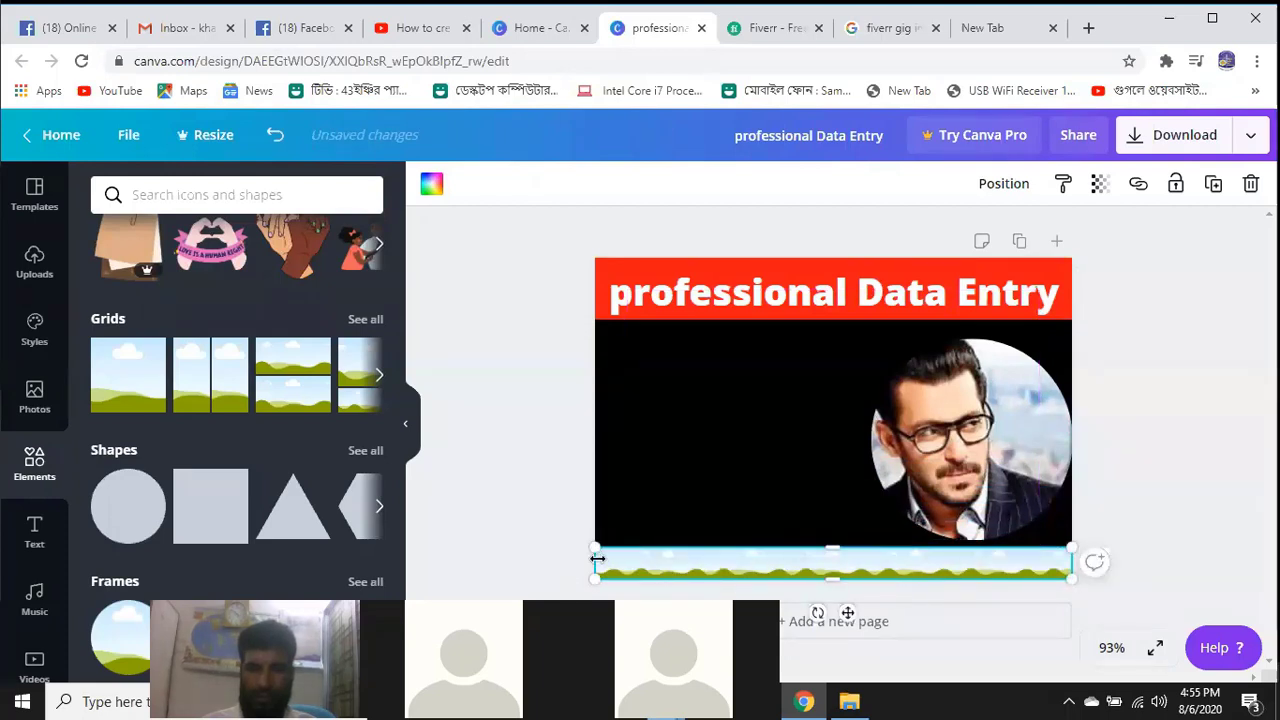
drag(631, 565, 765, 565)
drag(914, 563, 745, 338)
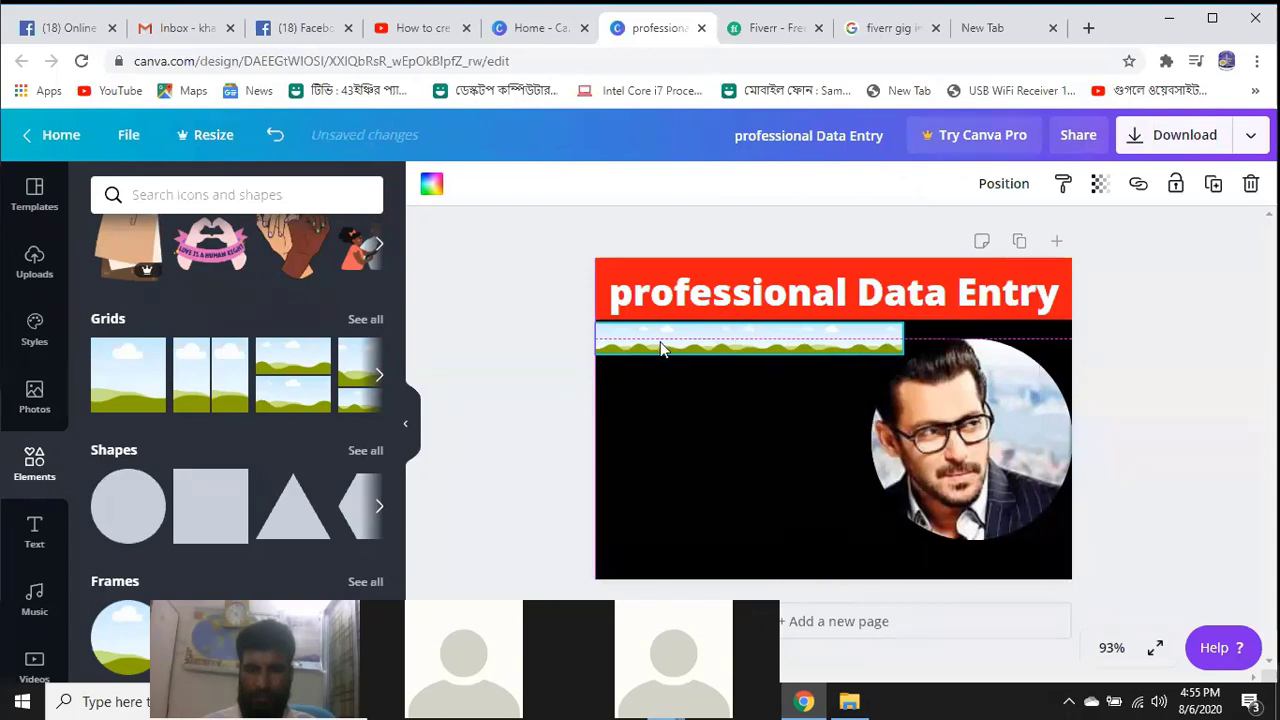
drag(660, 347, 660, 347)
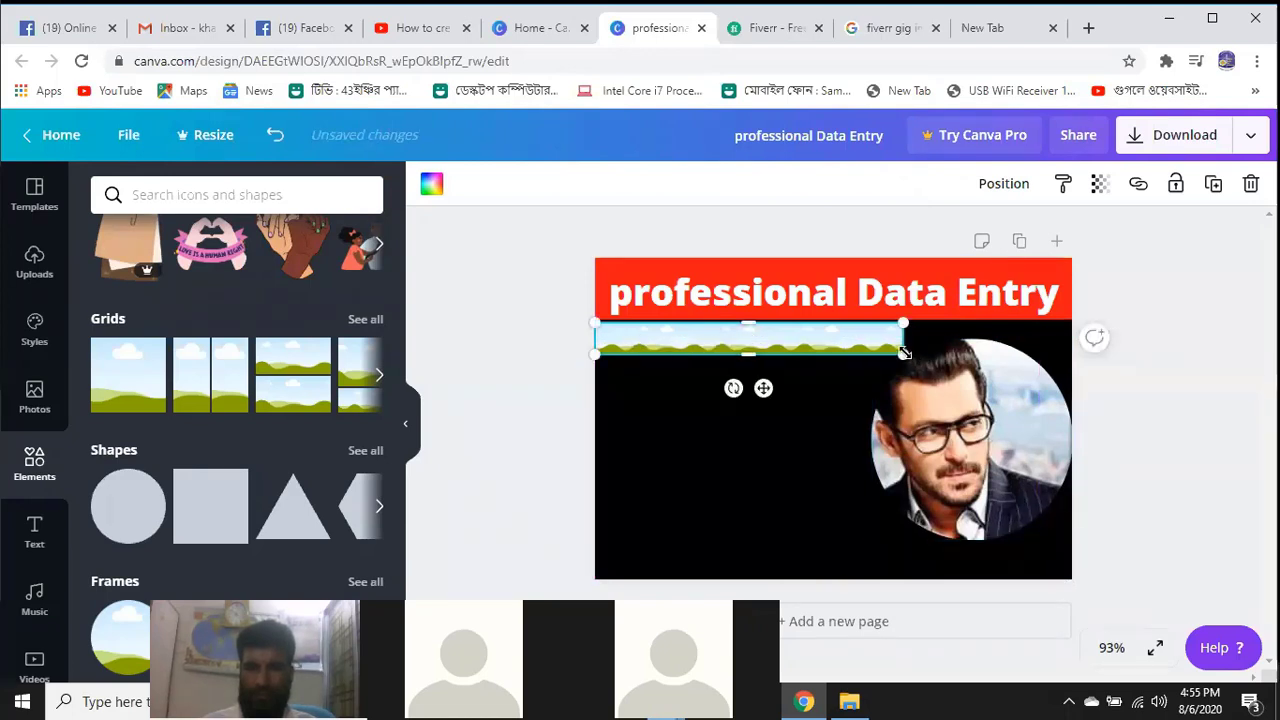
drag(903, 352, 867, 381)
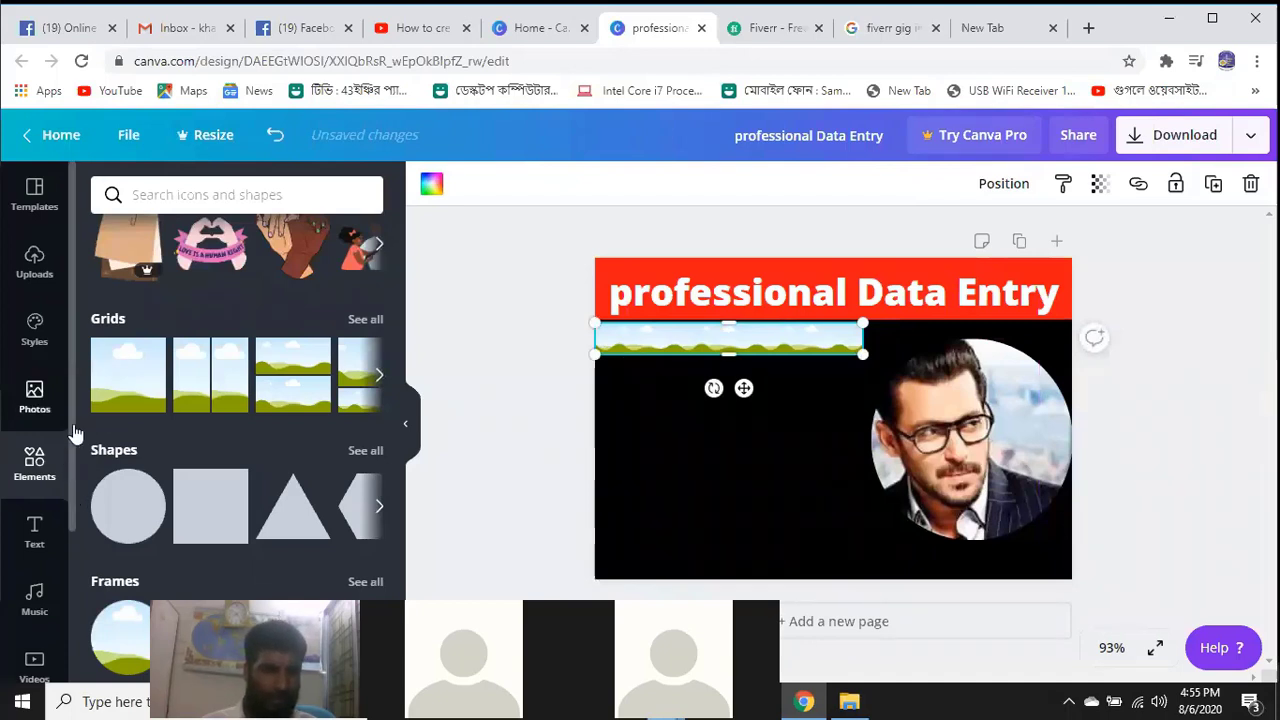
Look through the data entry gig examples in the Google image results, and back in the Canva design fill the strip dark blue
click(431, 184)
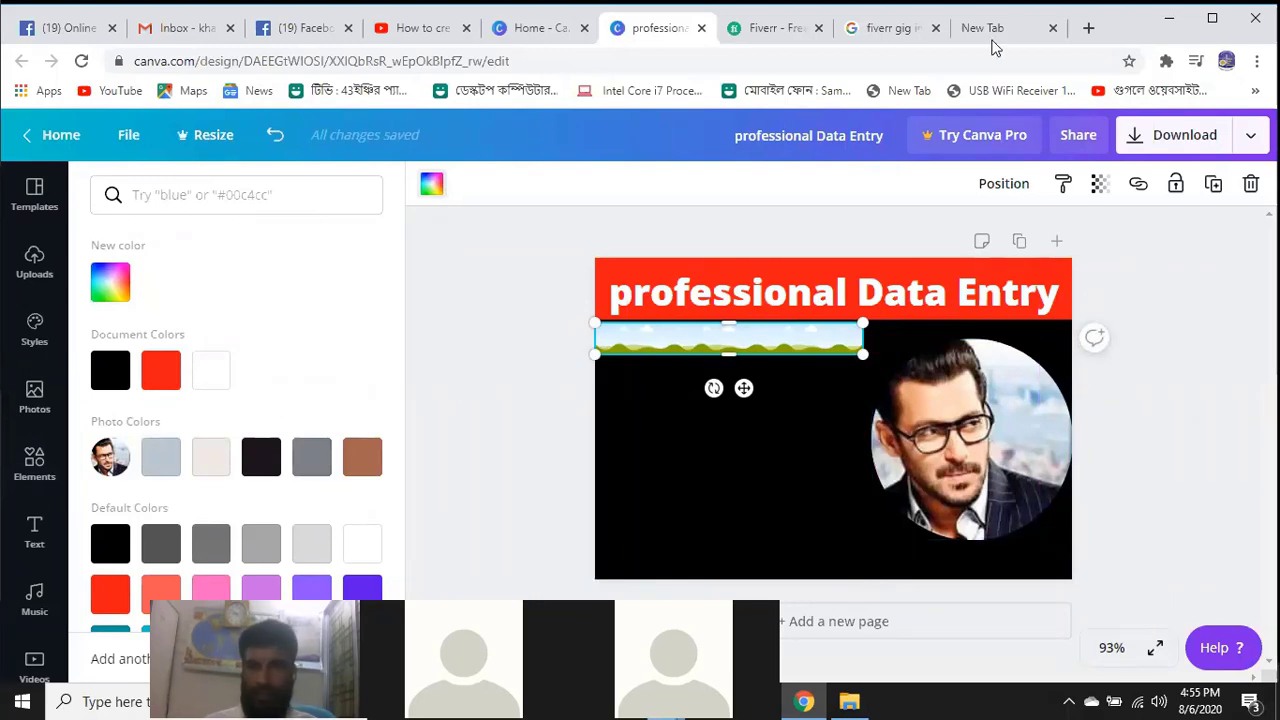
click(893, 36)
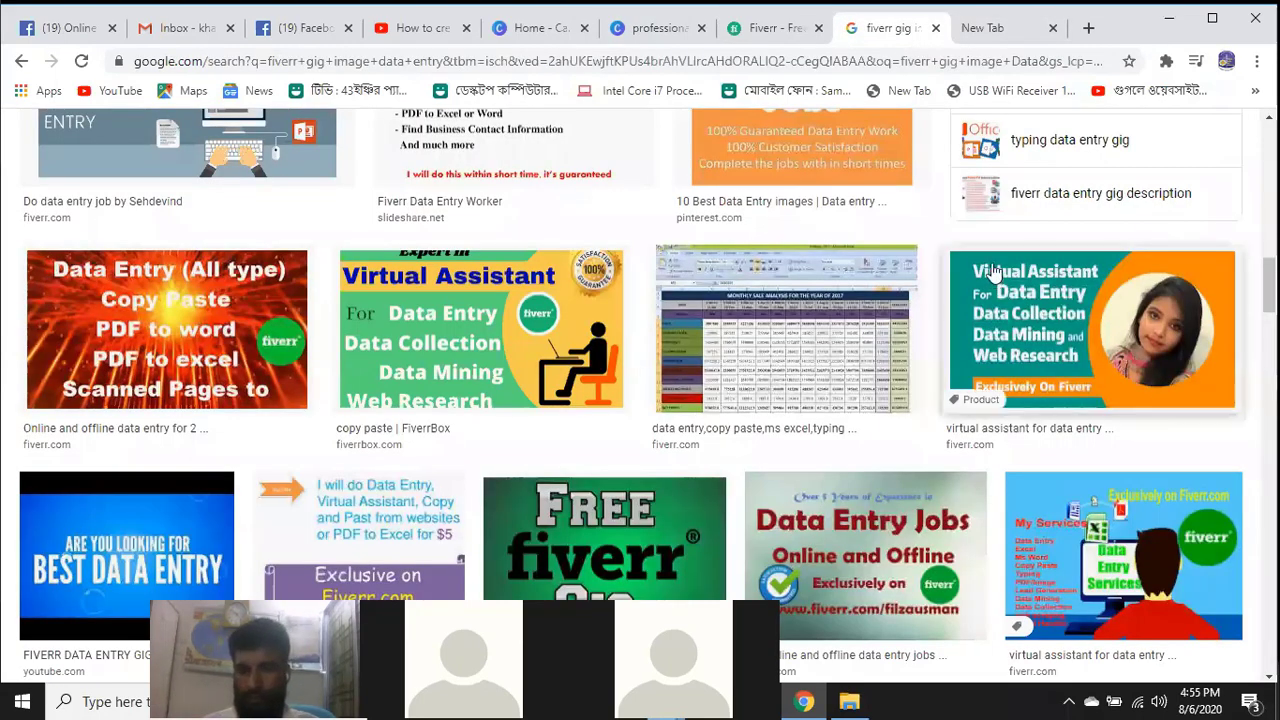
scroll(970, 455, down, 3)
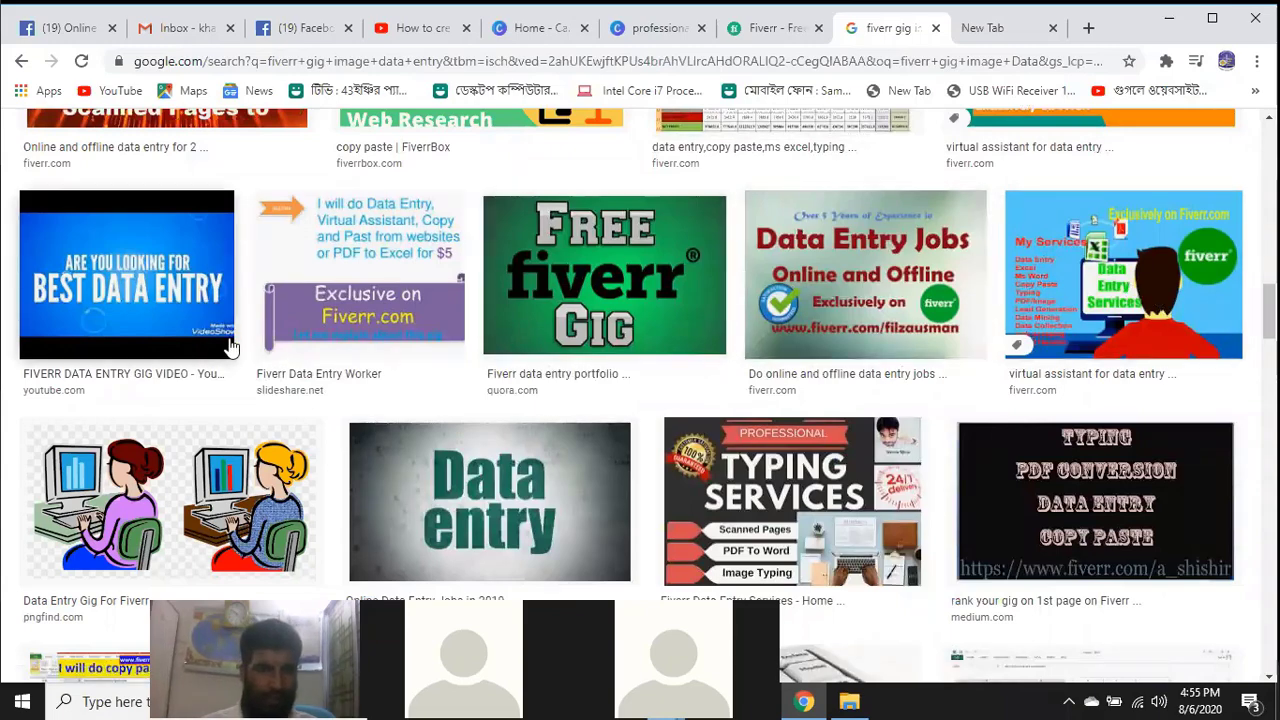
scroll(452, 381, down, 2)
scroll(452, 381, down, 2)
scroll(586, 263, up, 5)
scroll(592, 182, down, 9)
click(650, 30)
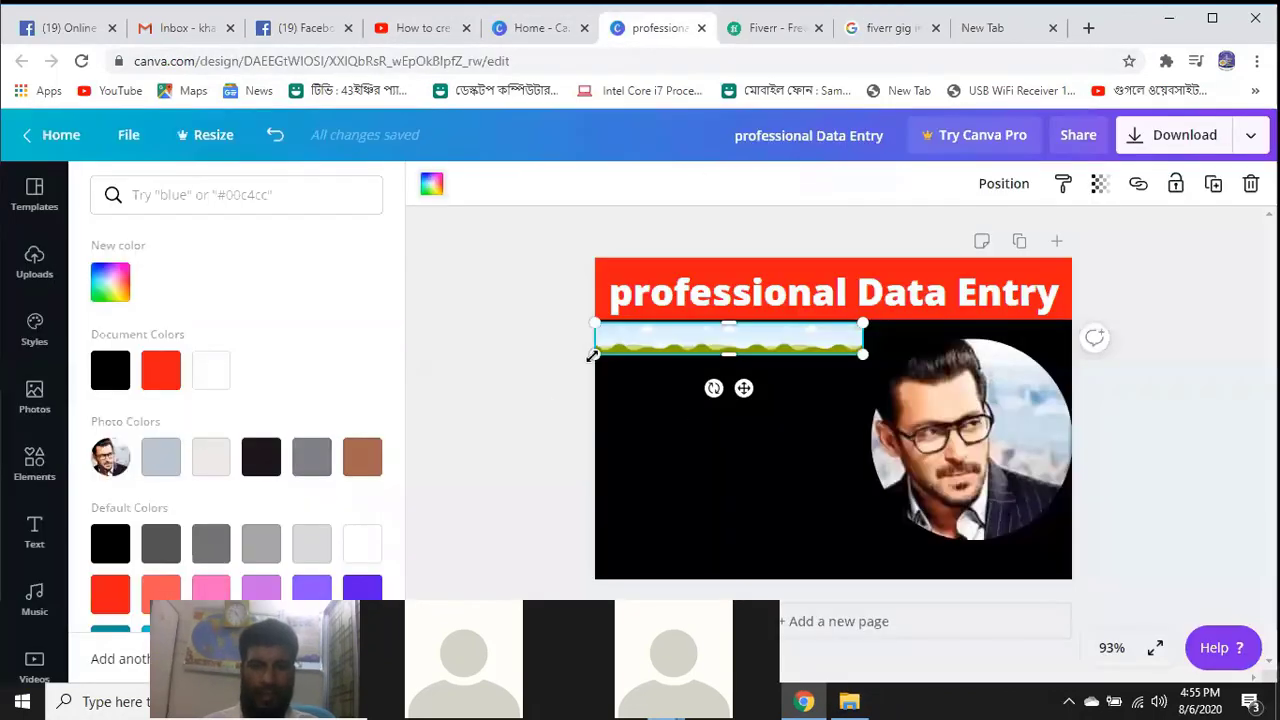
scroll(240, 412, down, 2)
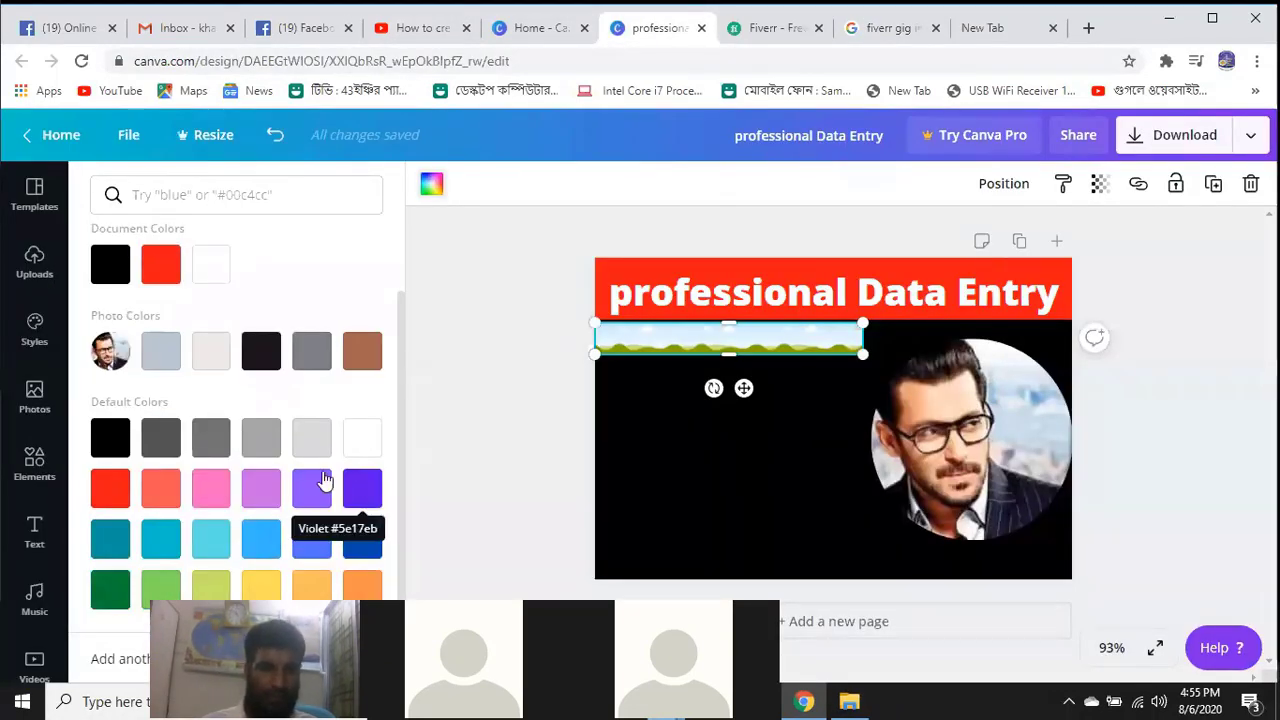
click(363, 541)
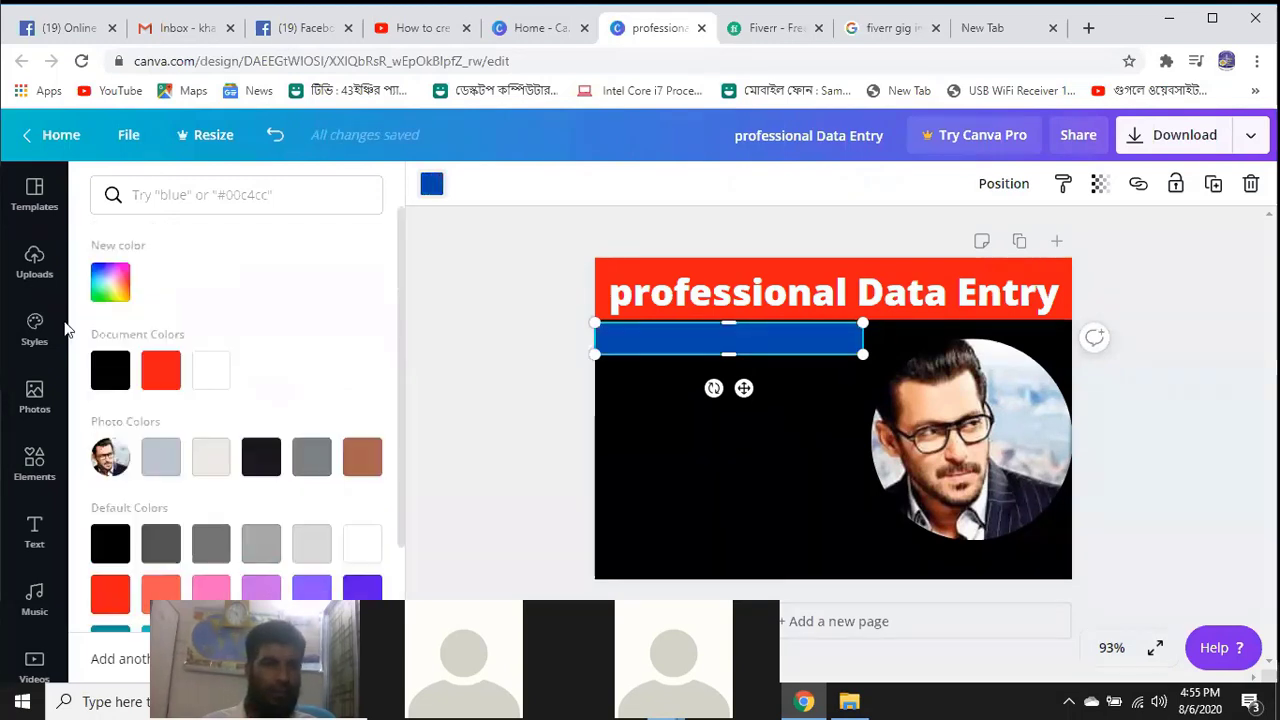
Add a heading text box to the page and position it over the dark blue strip
click(34, 525)
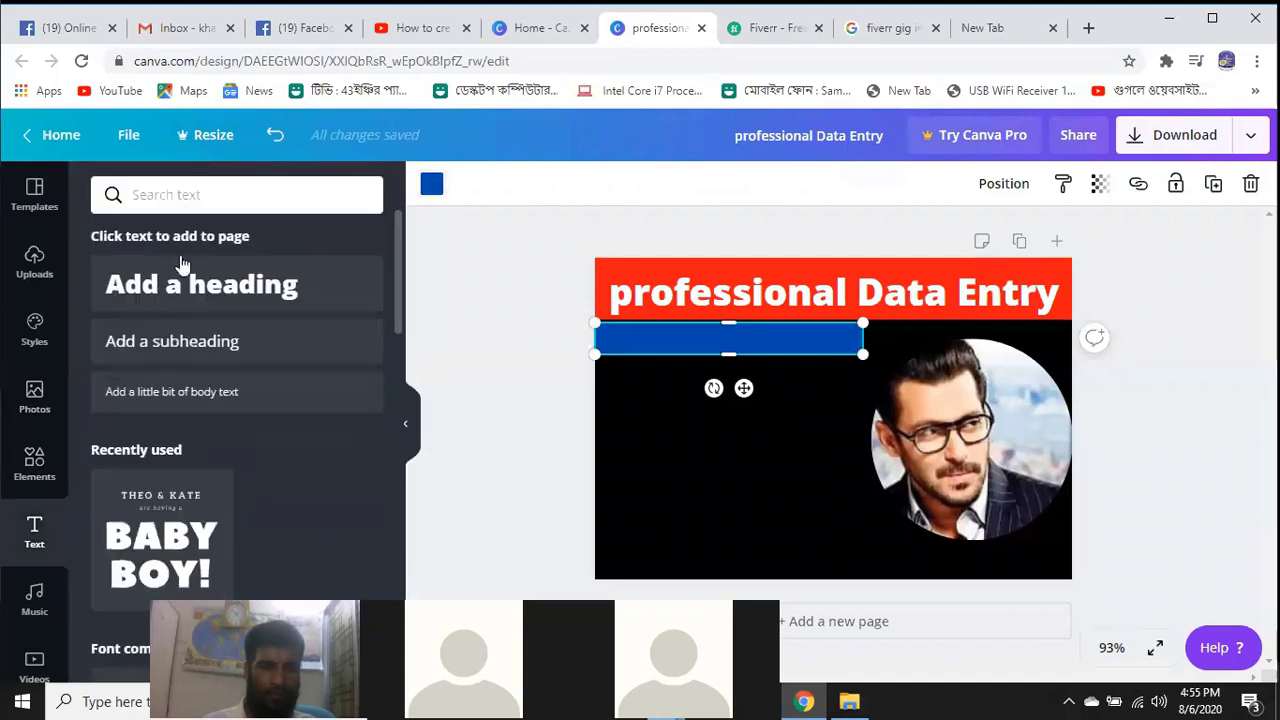
click(195, 292)
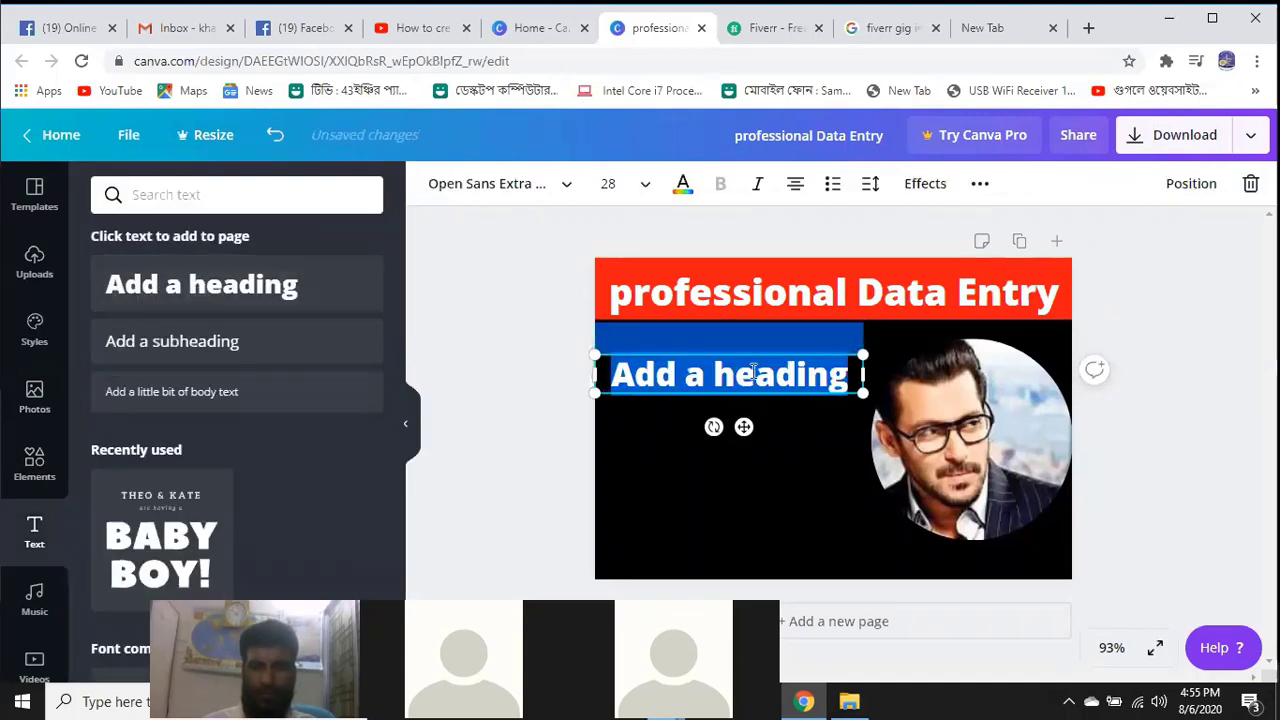
drag(744, 349, 741, 322)
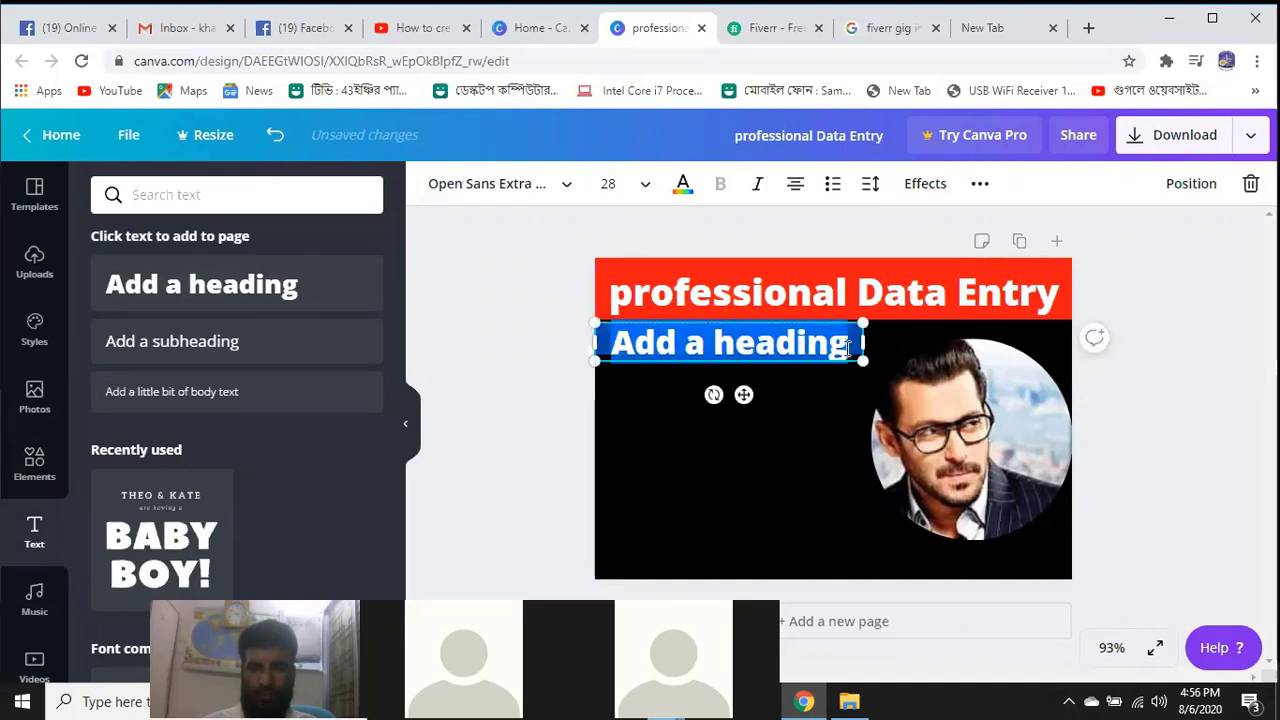
Replace the placeholder text over the blue strip with "Virtual assistant"
key(BackSpace)
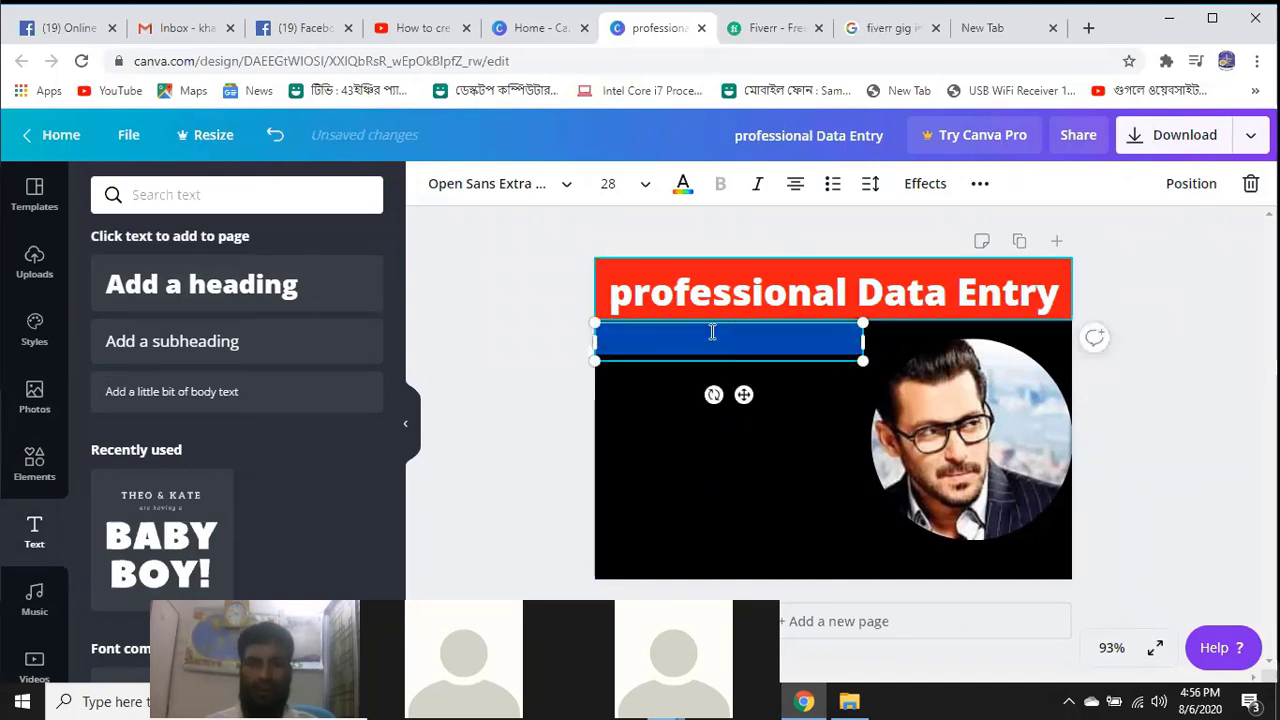
text(Vir)
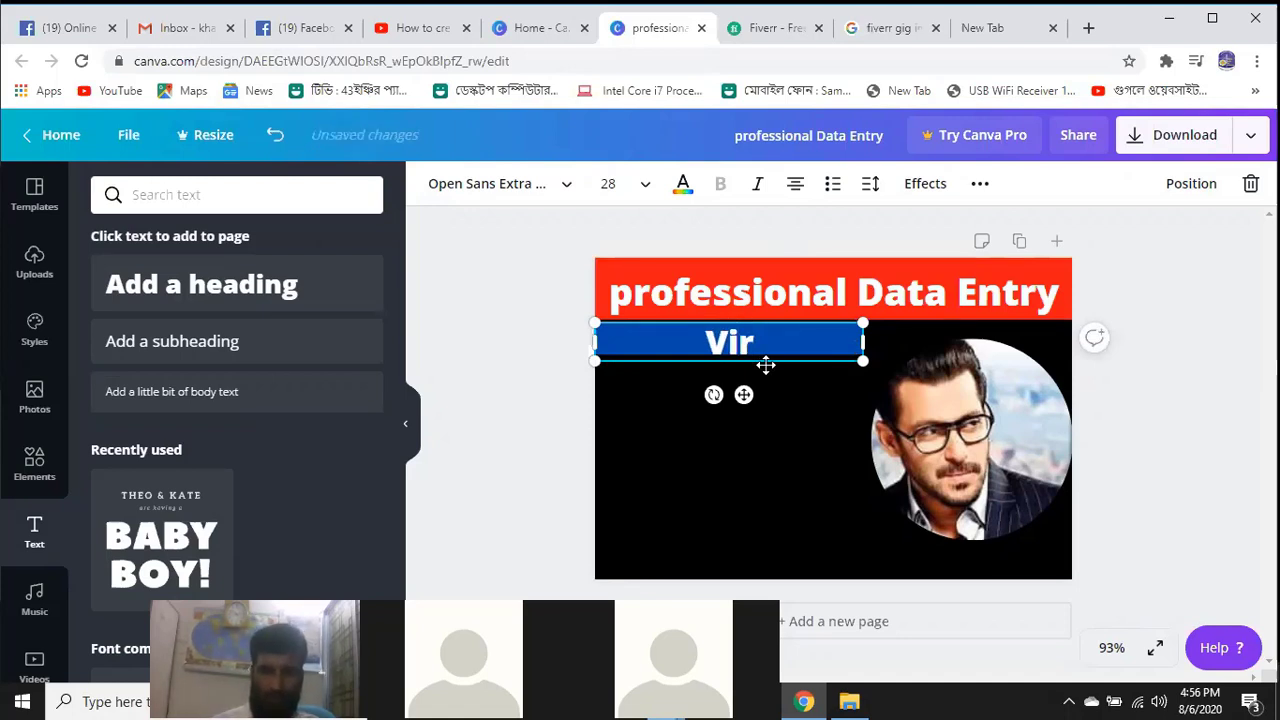
text(tua)
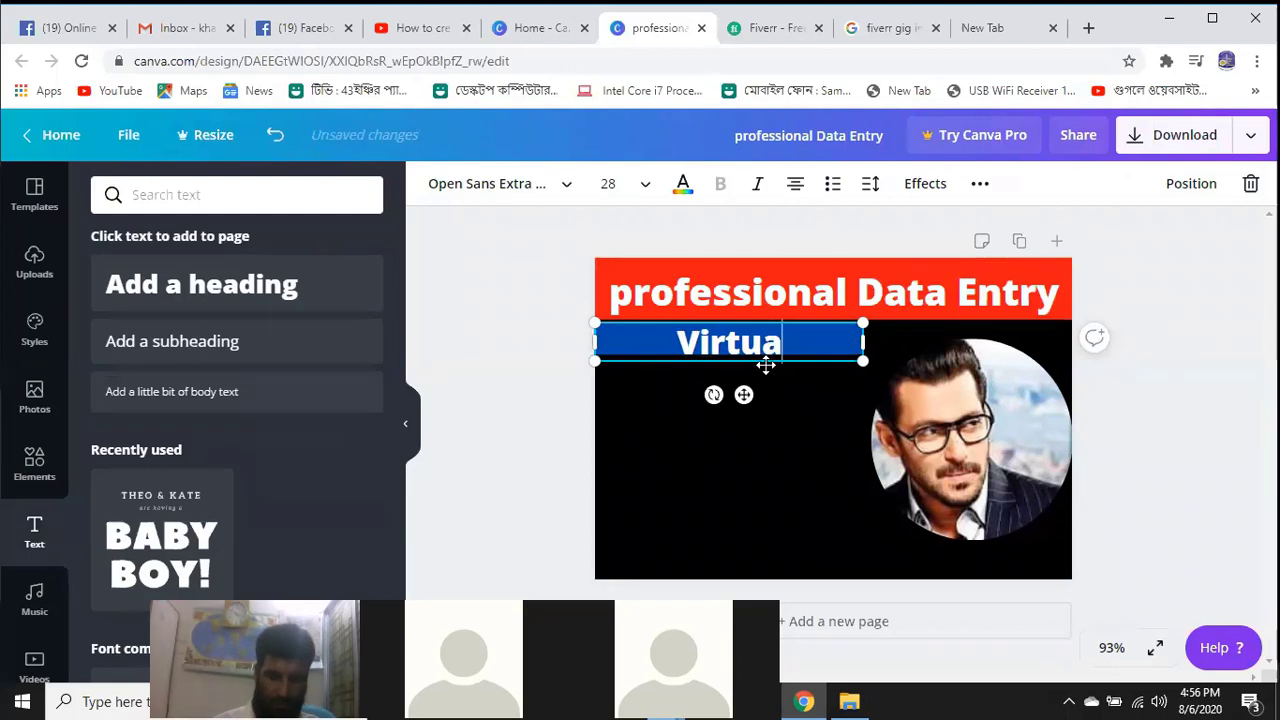
text(l)
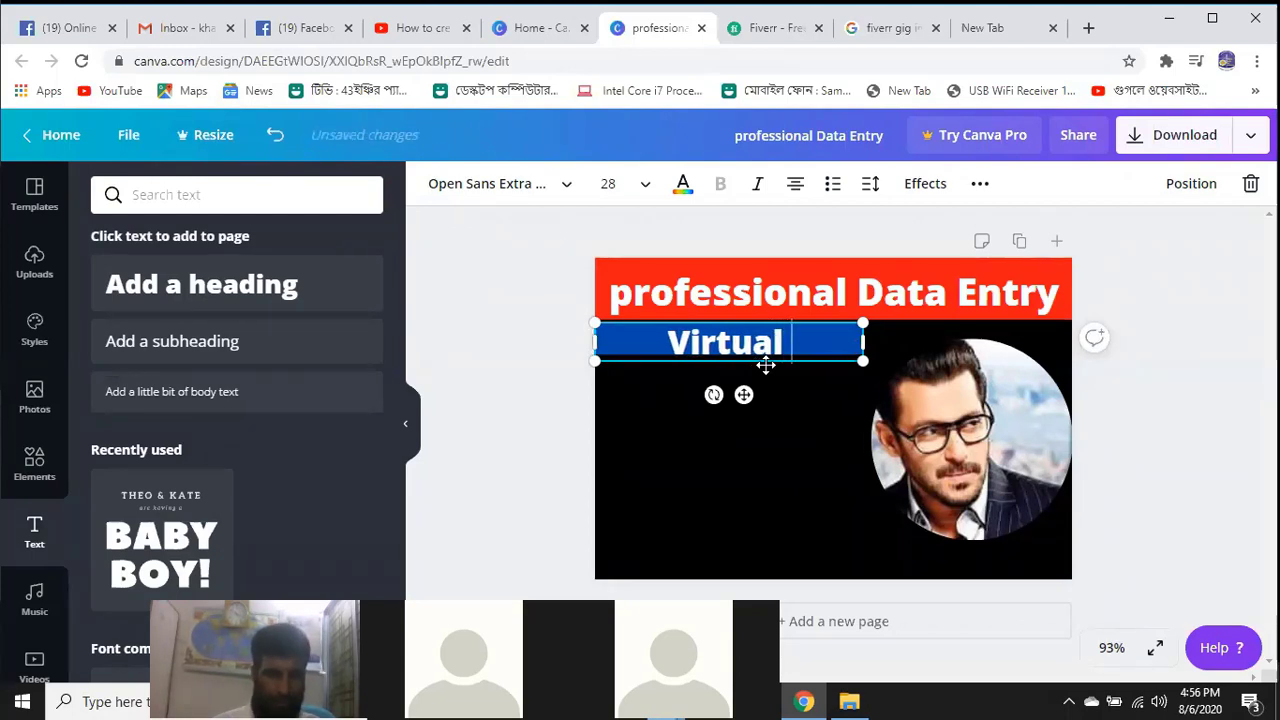
text( ass)
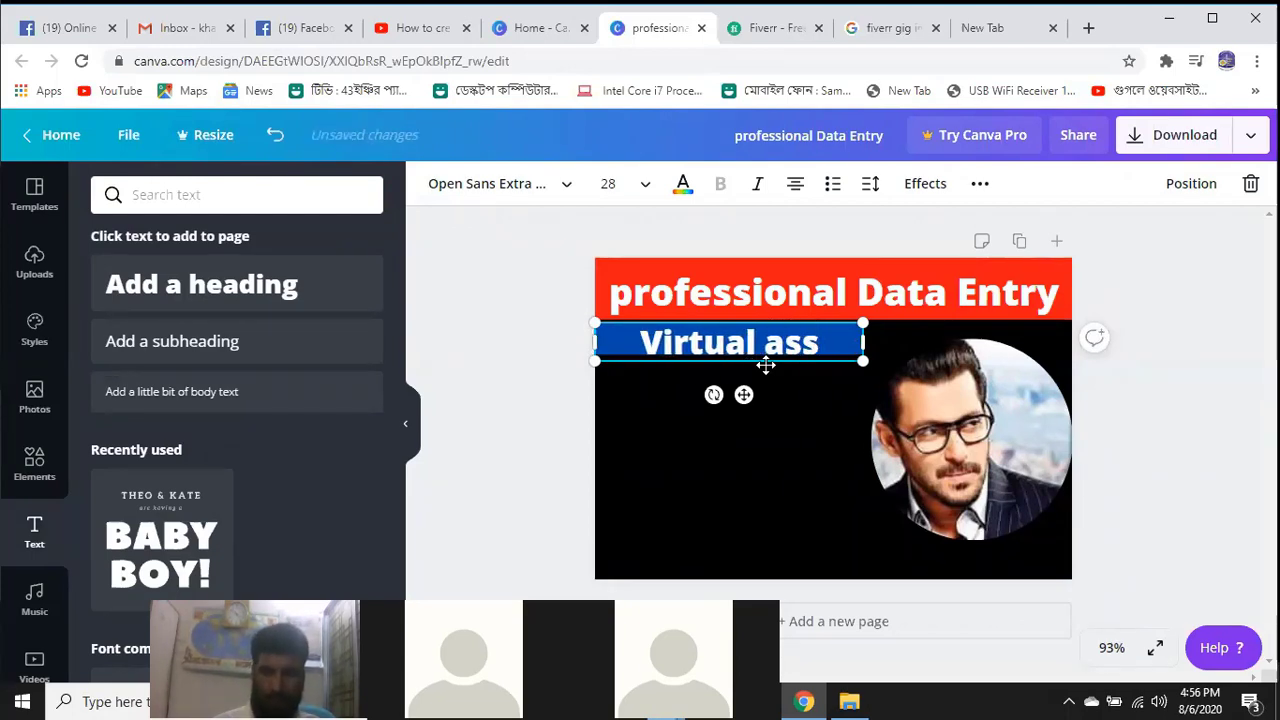
text(istant)
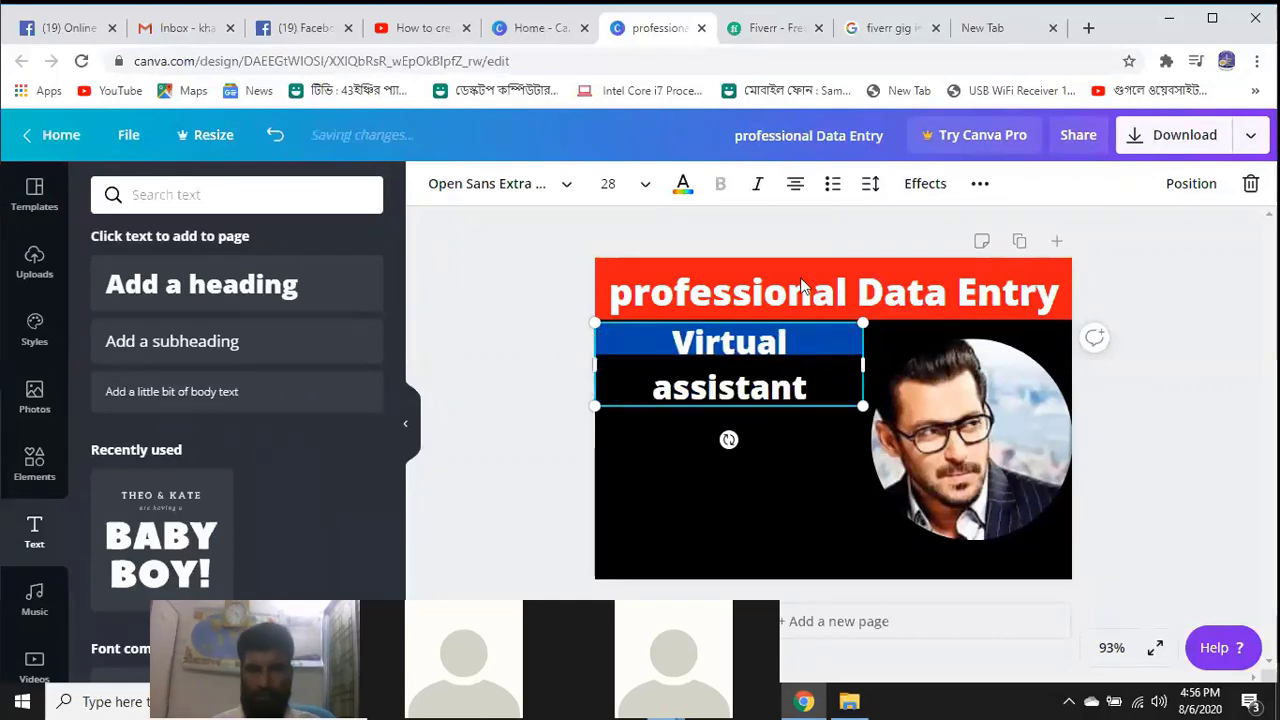
Set the font size of the "Virtual assistant" text to 24 so it fits the strip on one line
drag(675, 340, 820, 385)
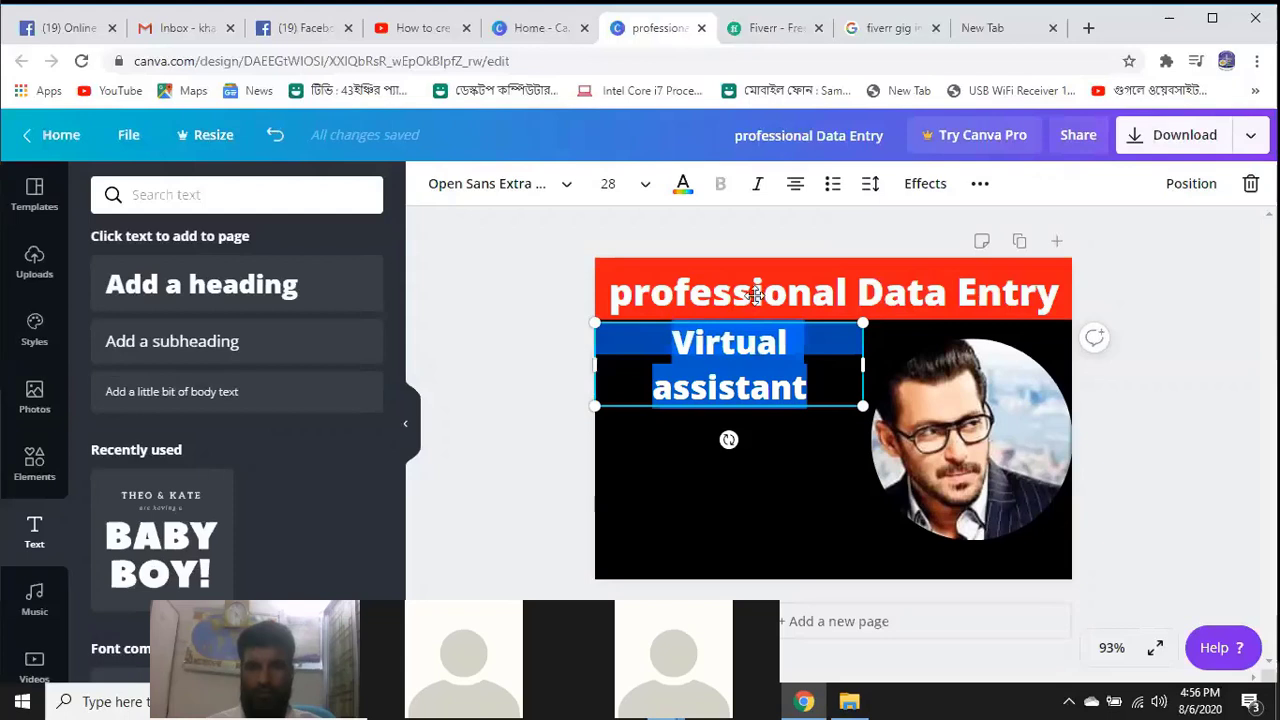
click(640, 183)
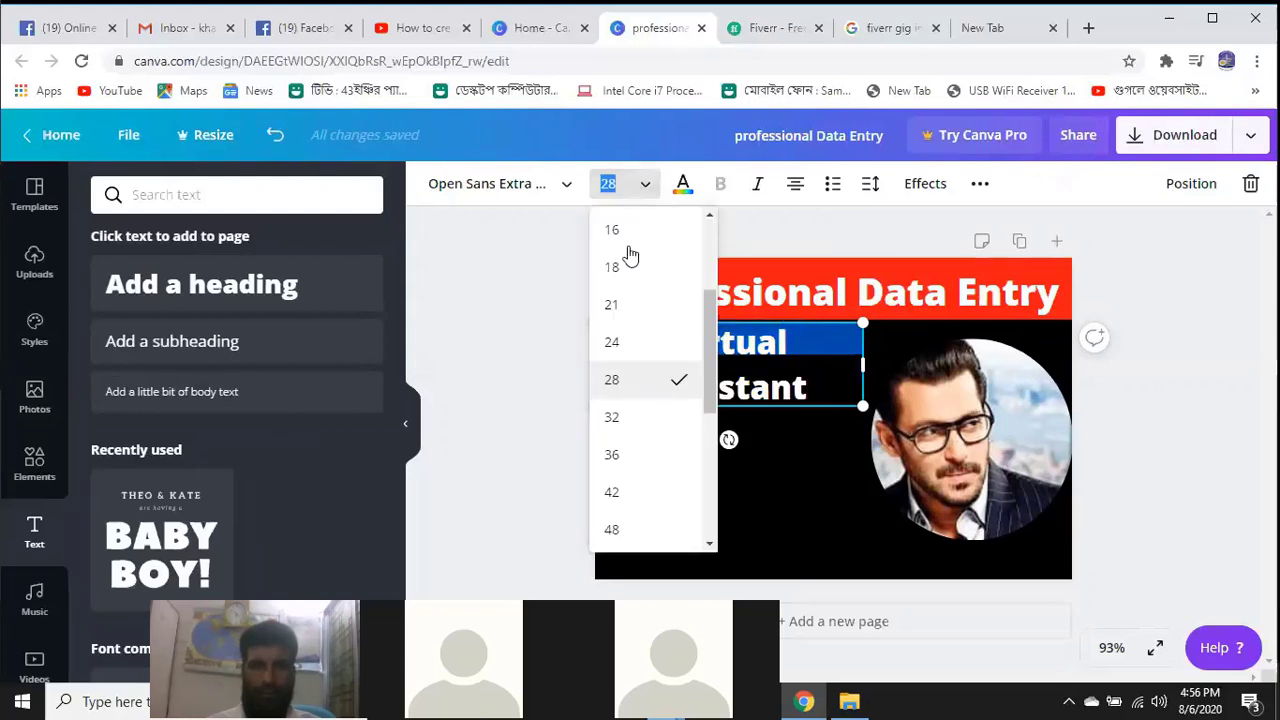
click(611, 341)
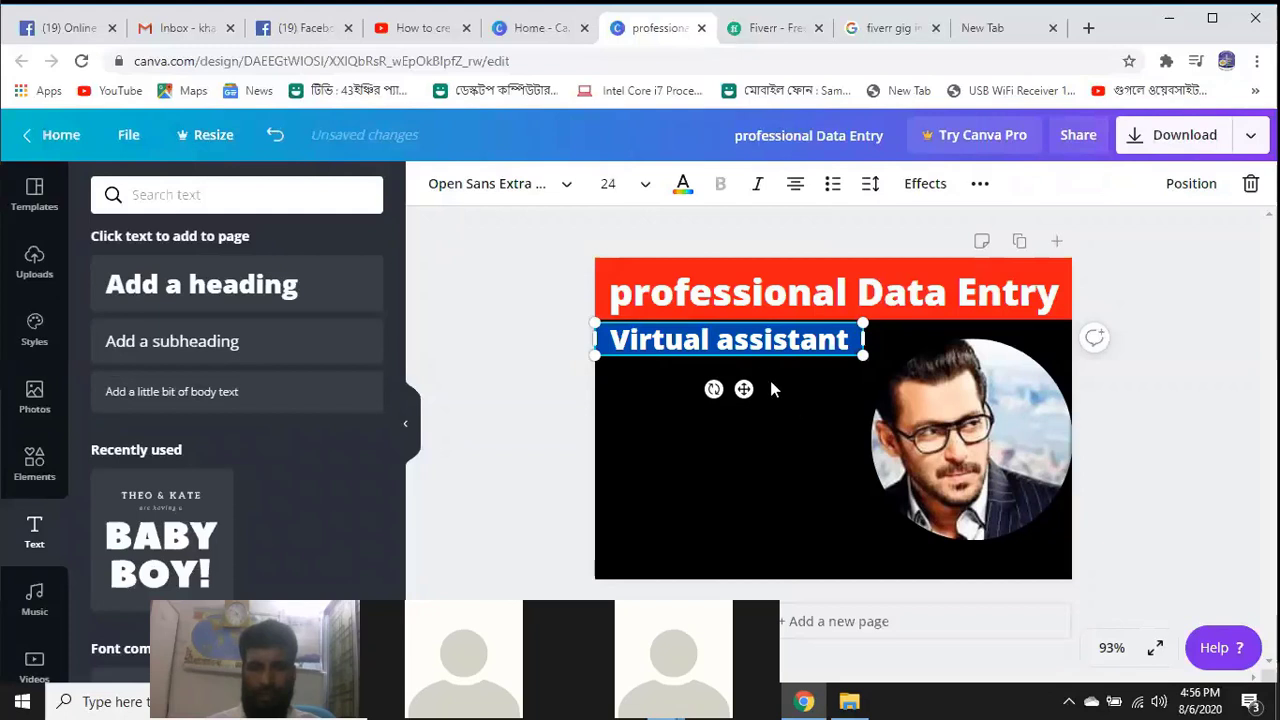
right_click(738, 339)
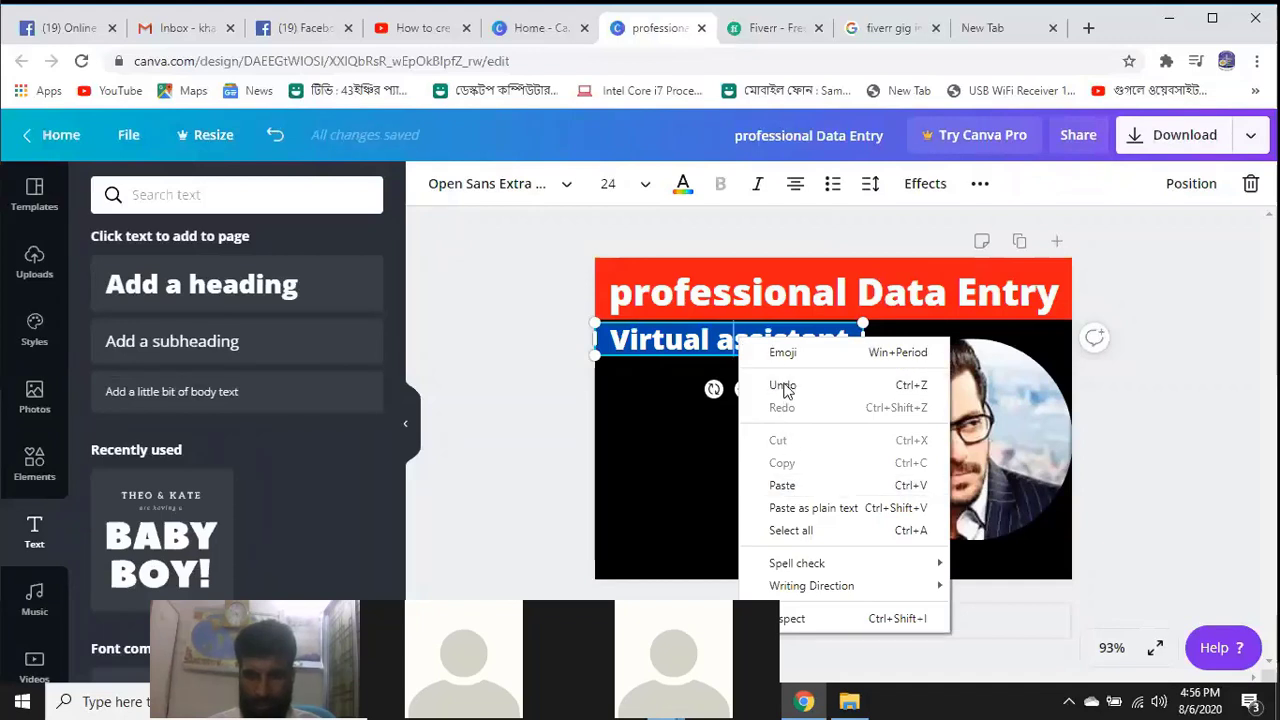
right_click(735, 380)
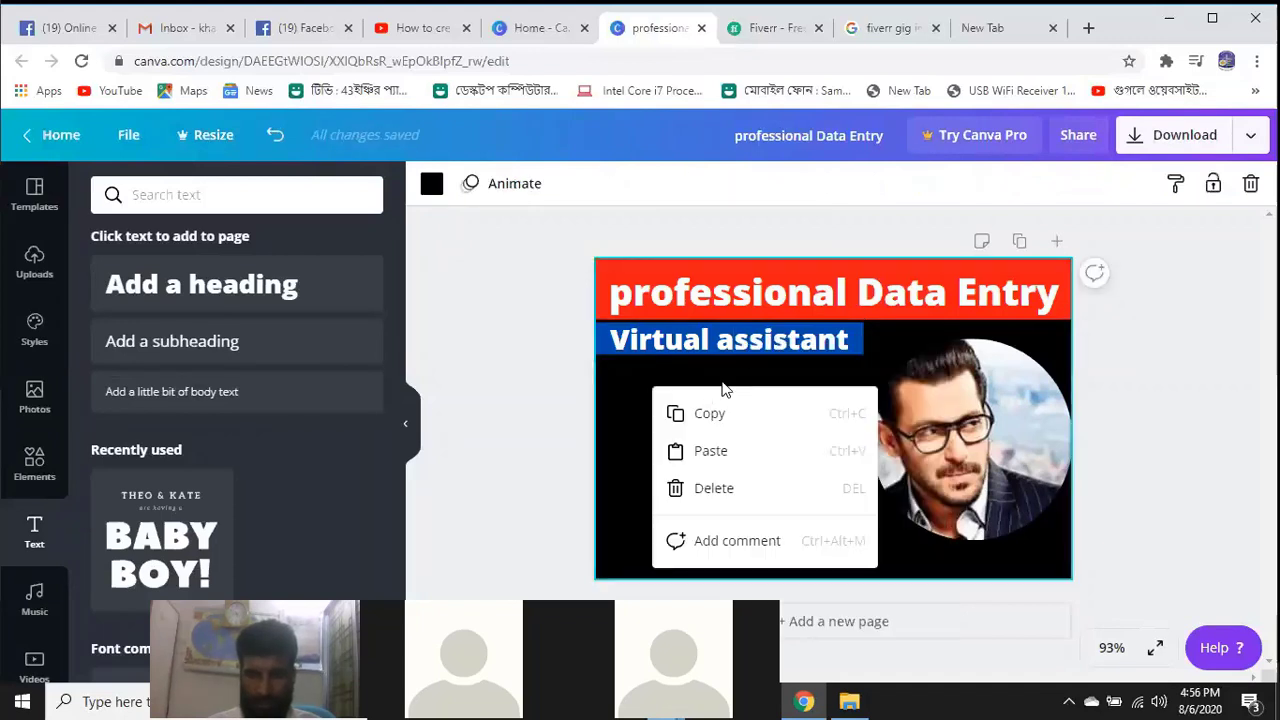
click(709, 450)
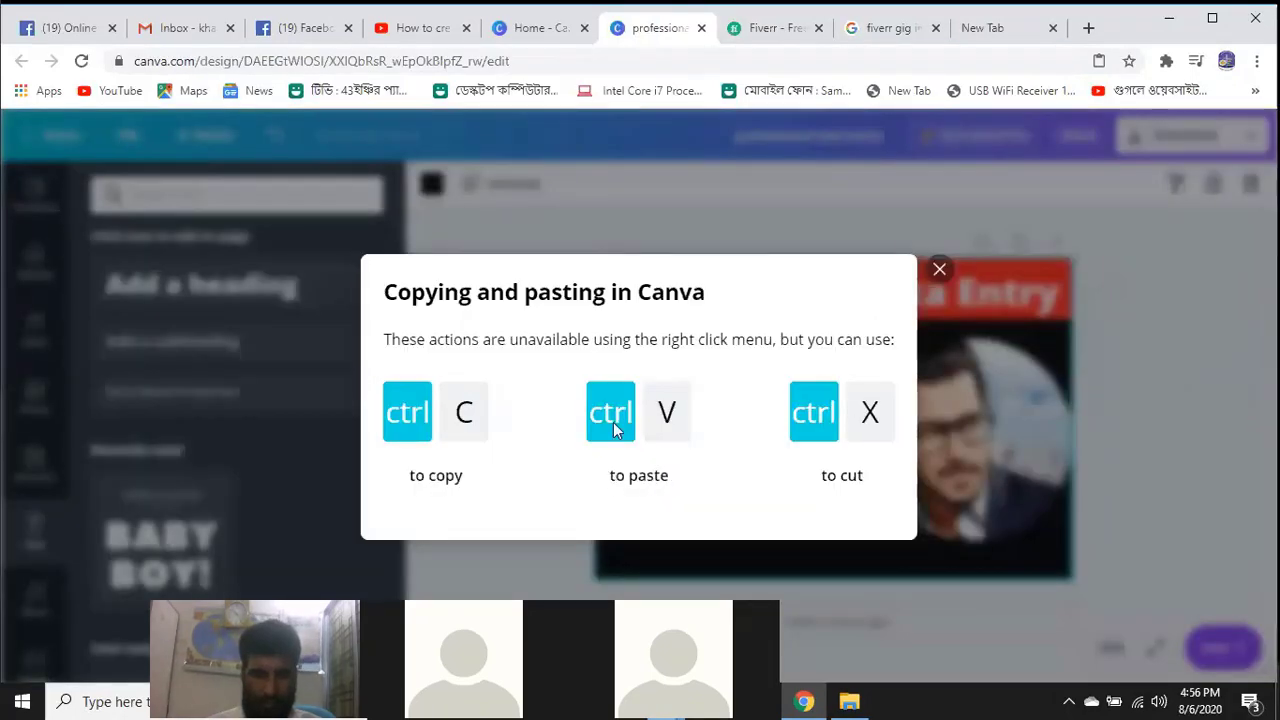
click(939, 272)
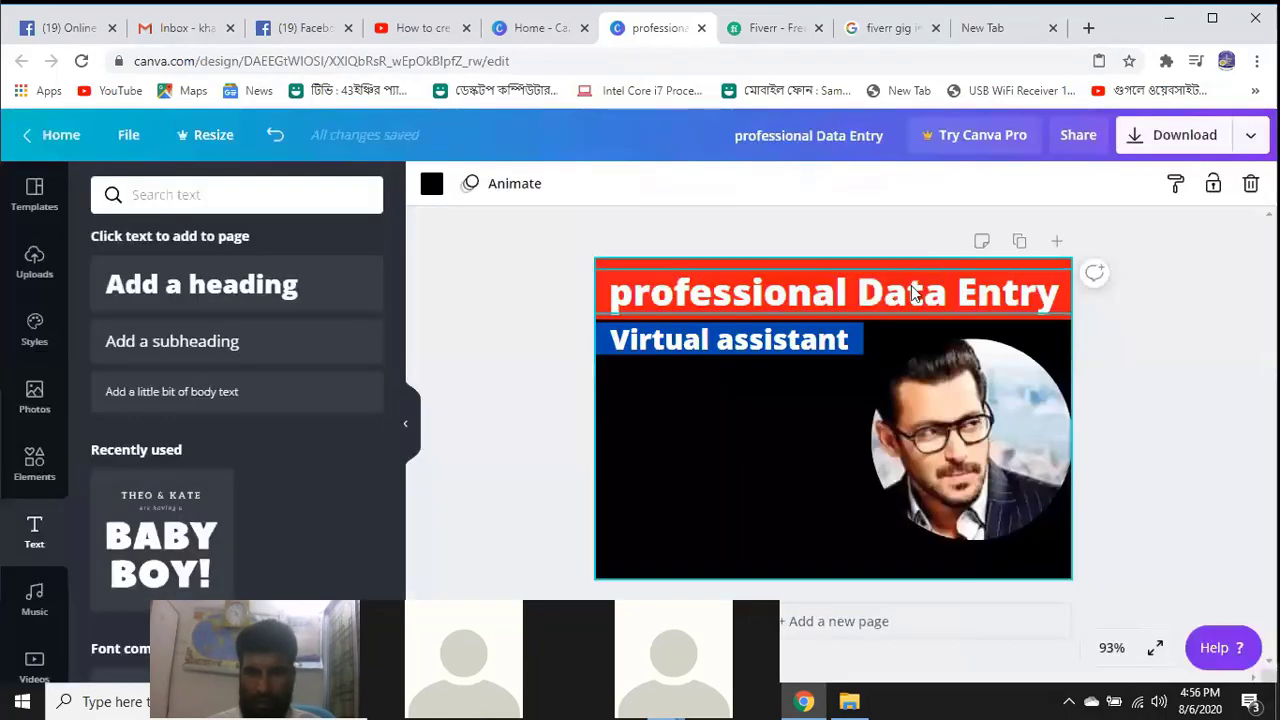
click(720, 345)
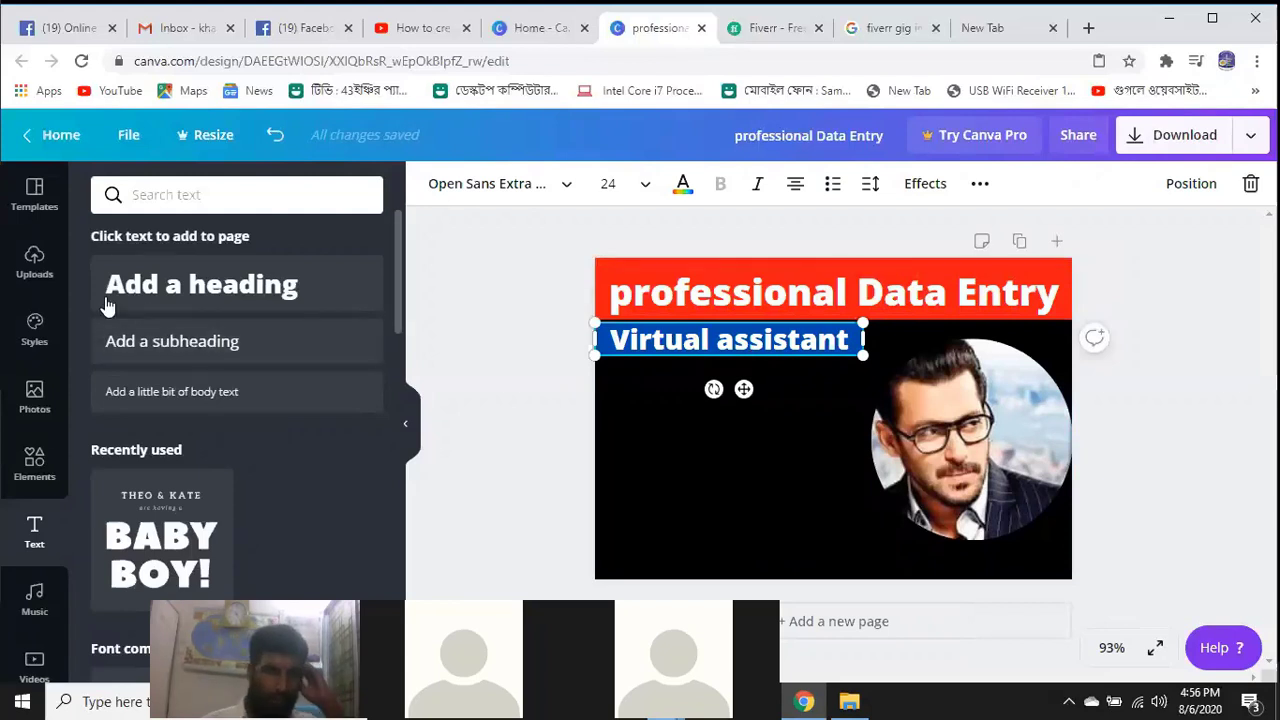
Add another single-image grid to the page
click(33, 462)
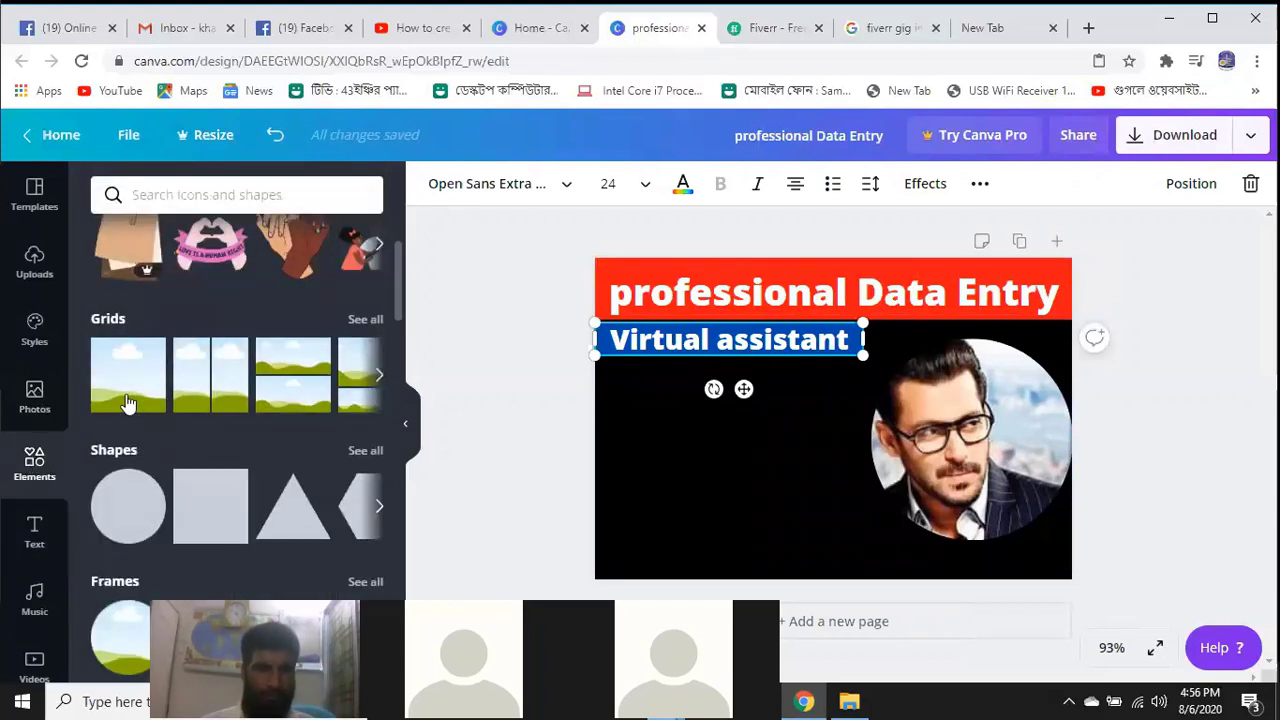
click(532, 376)
drag(128, 375, 834, 368)
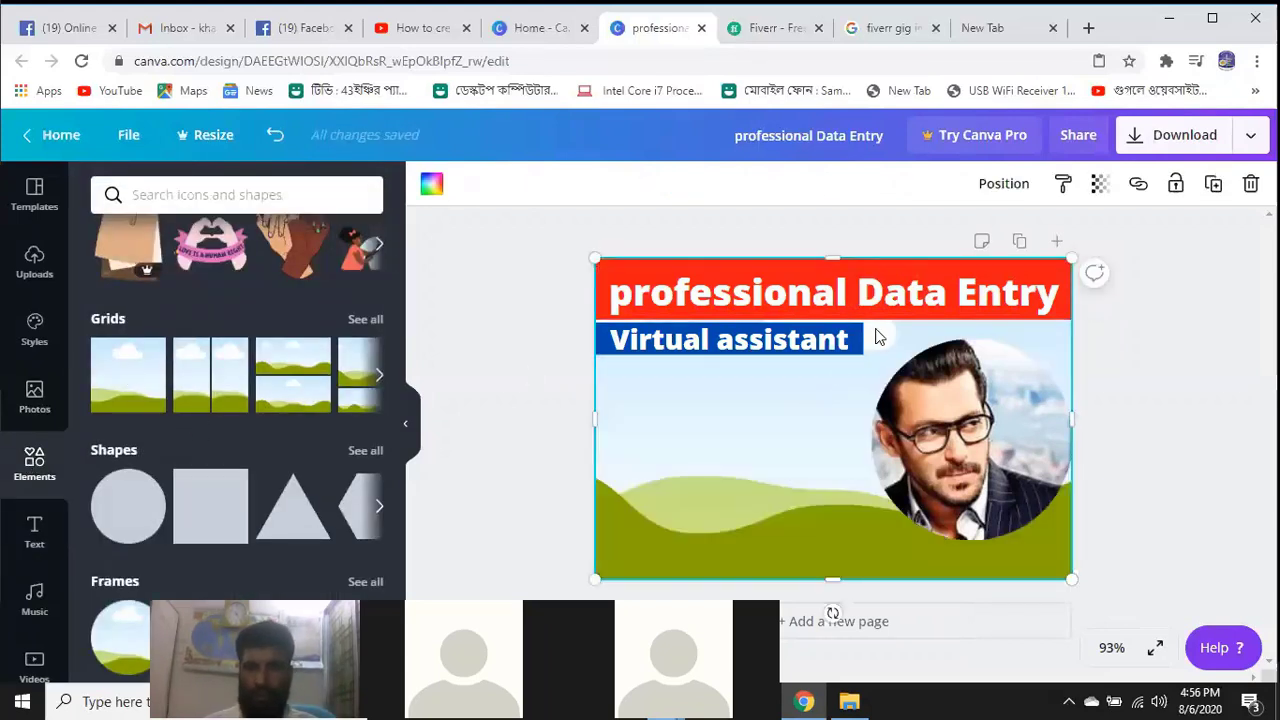
Reduce the new grid to a thin strip directly below the "Virtual assistant" strip, from the page's left edge to the portrait
drag(843, 384, 843, 535)
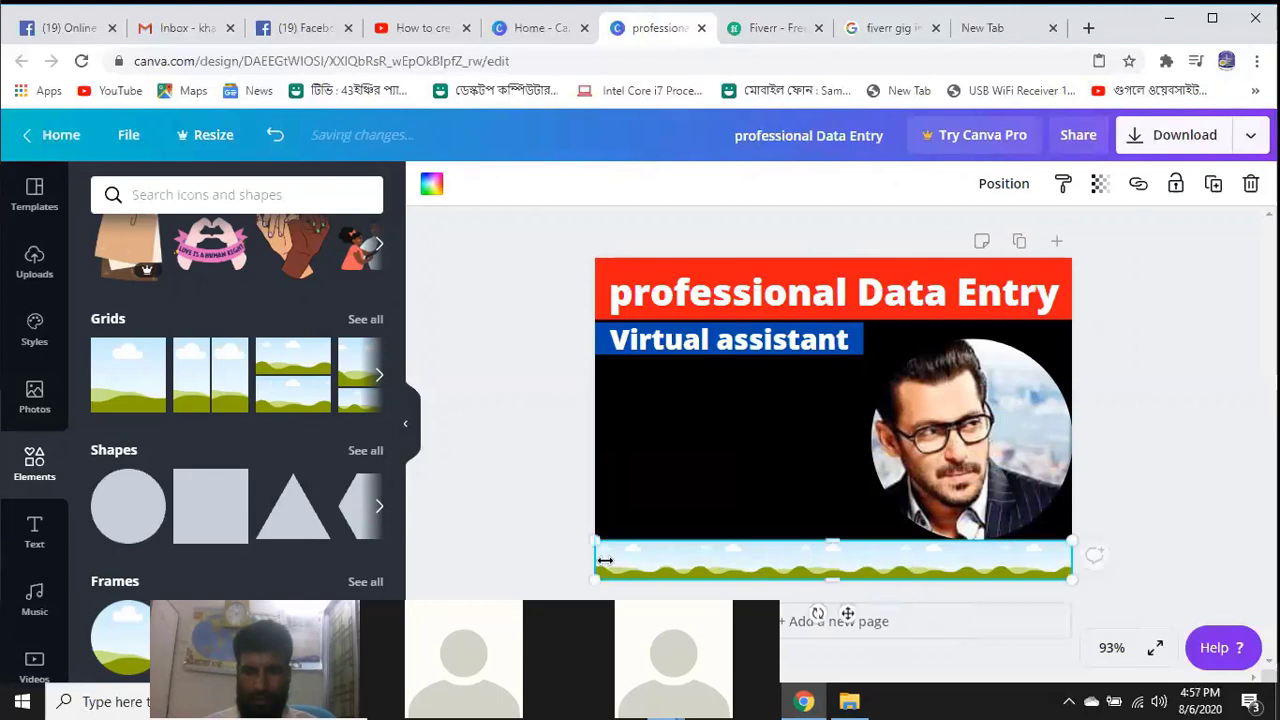
drag(717, 569, 749, 363)
drag(898, 374, 869, 370)
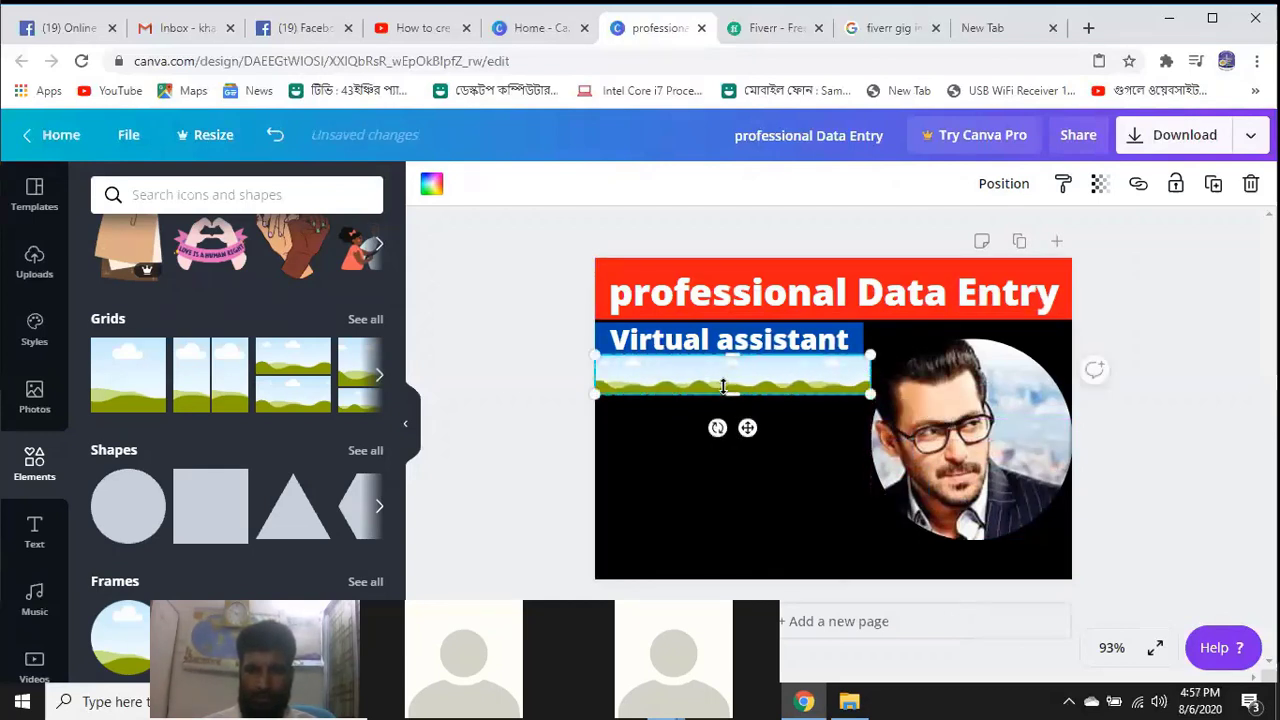
drag(738, 381, 741, 387)
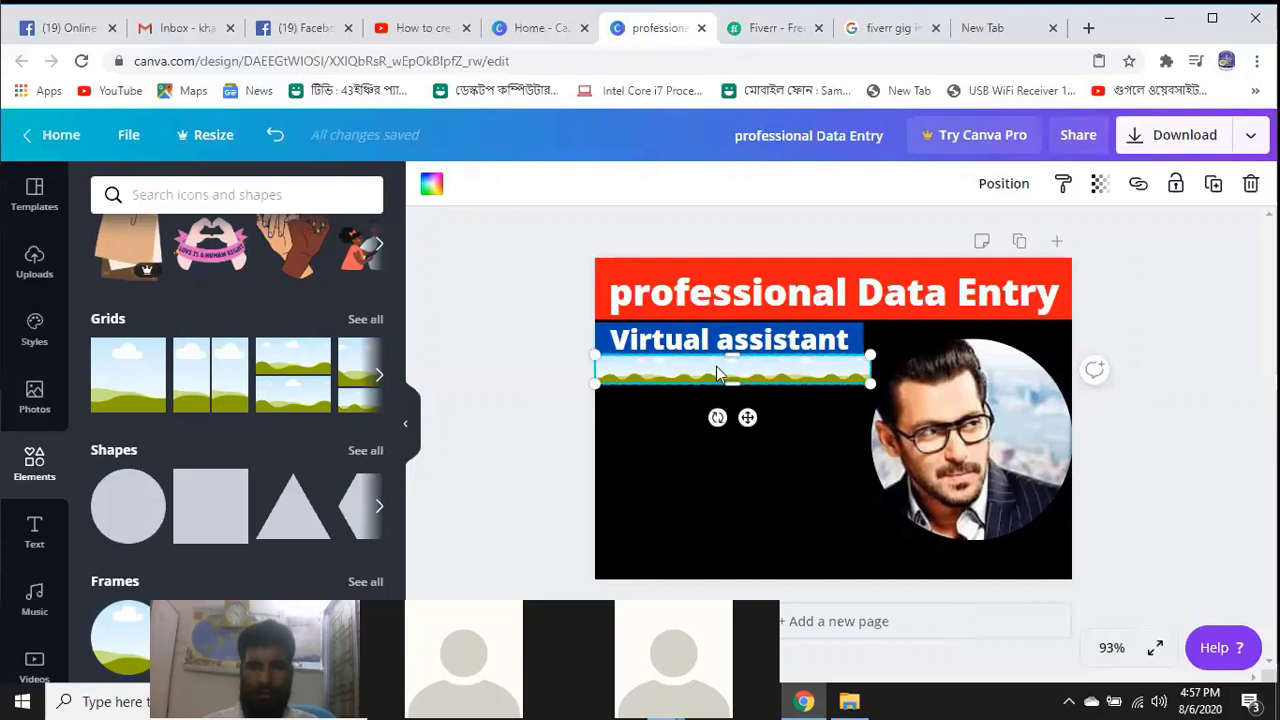
Check the gig examples in the Google image results, and back in the Canva design try violet on the new strip before choosing pink
click(905, 28)
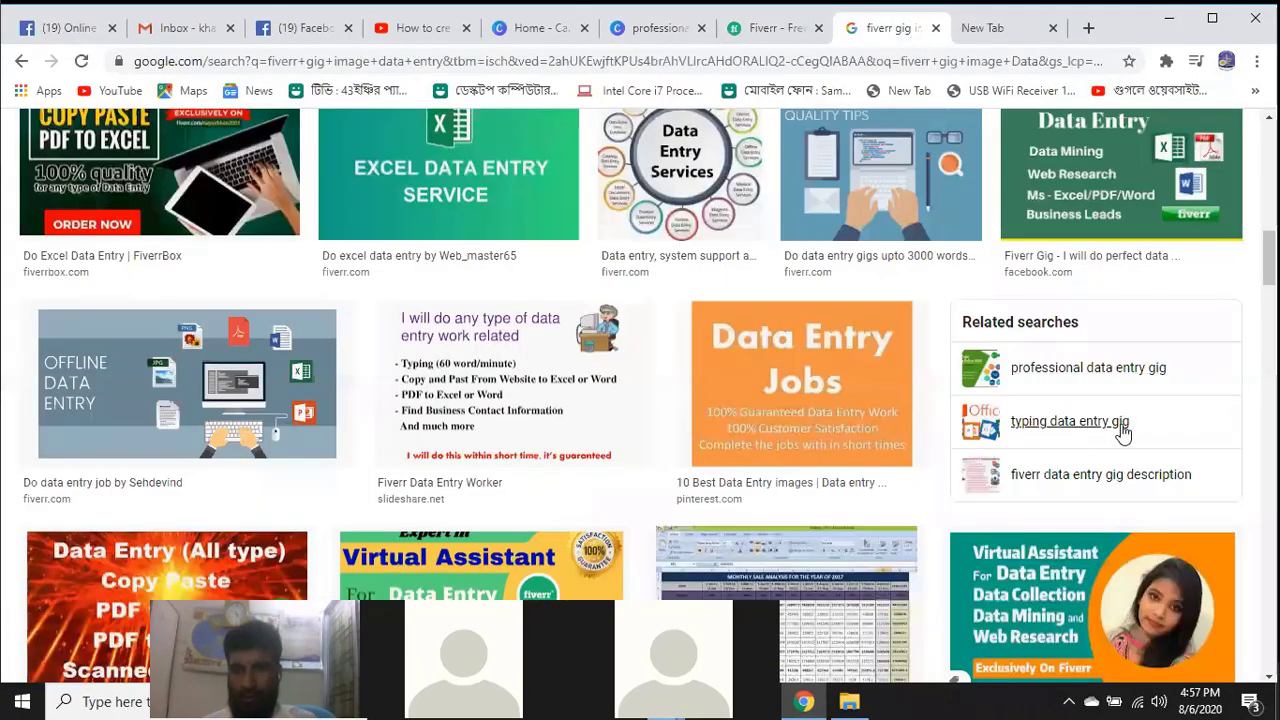
scroll(1125, 432, up, 2)
scroll(1125, 432, down, 4)
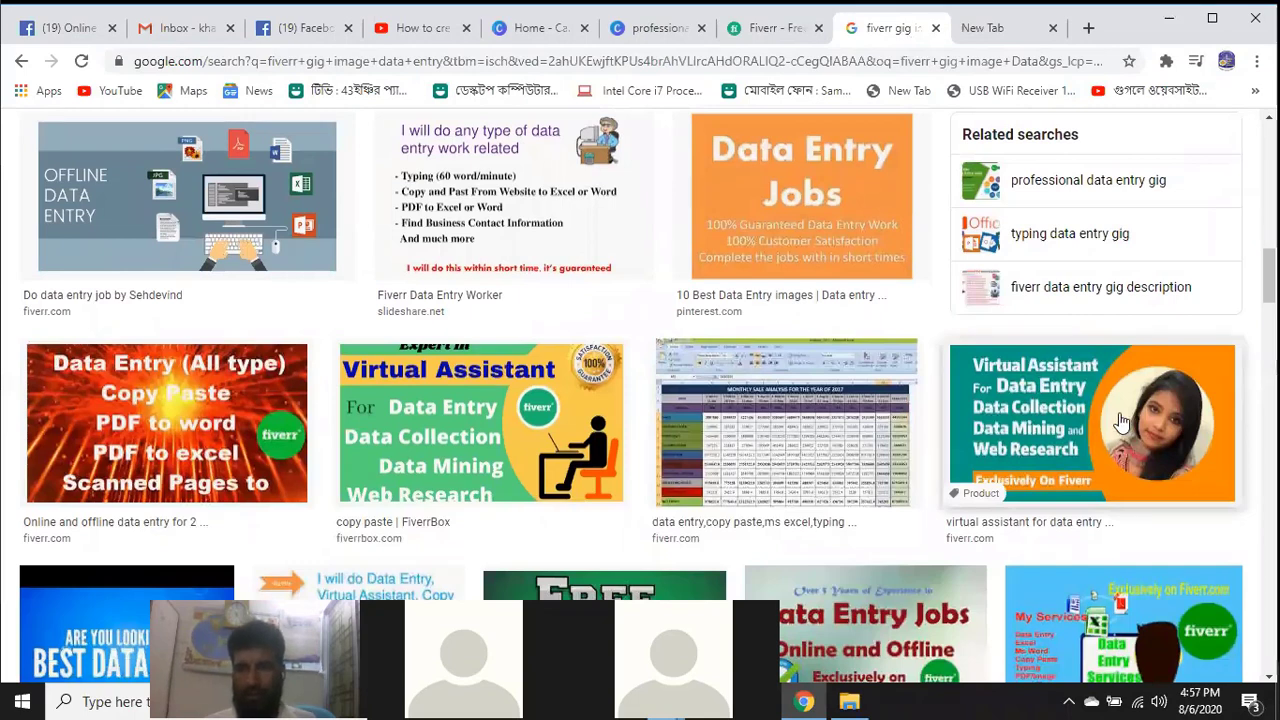
click(672, 33)
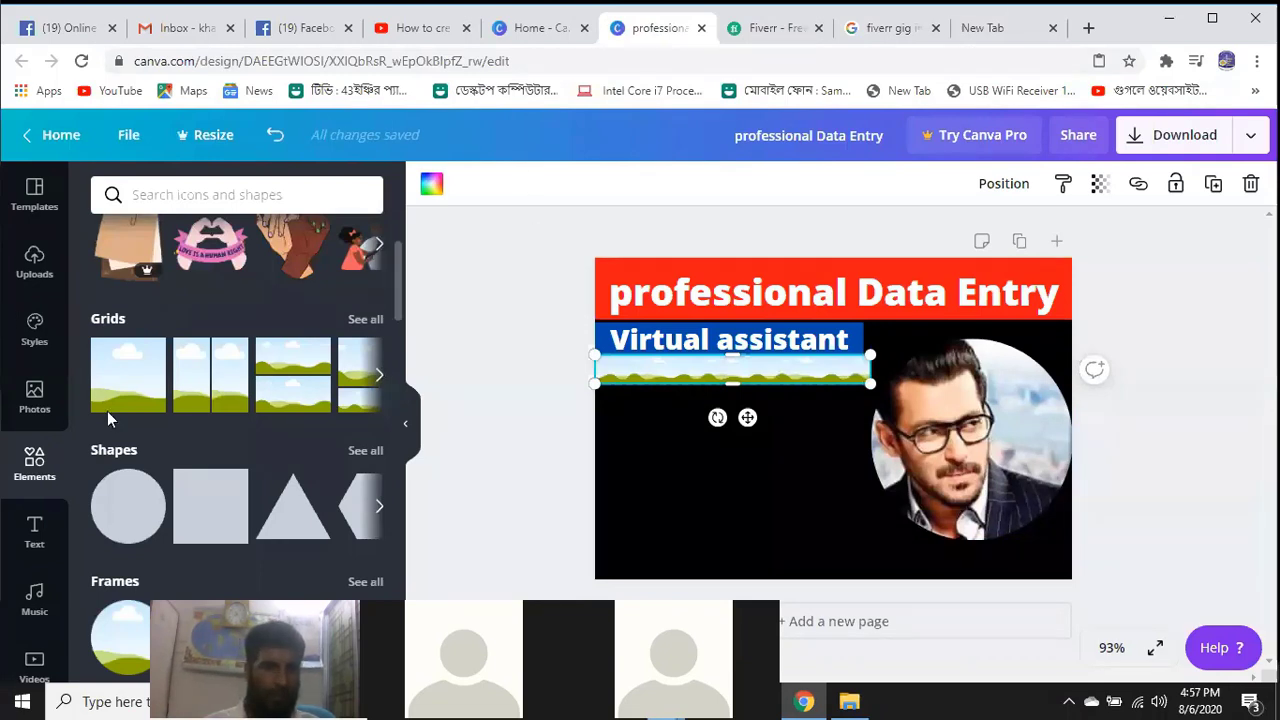
click(431, 186)
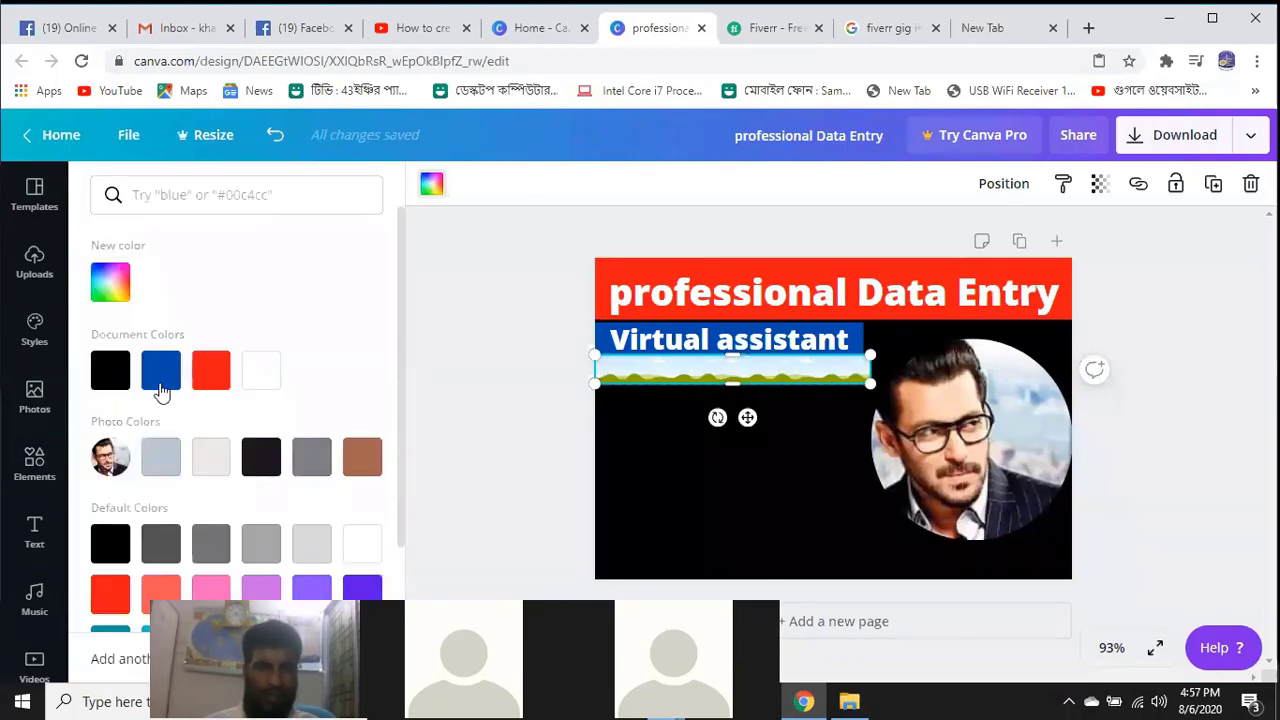
scroll(335, 480, down, 2)
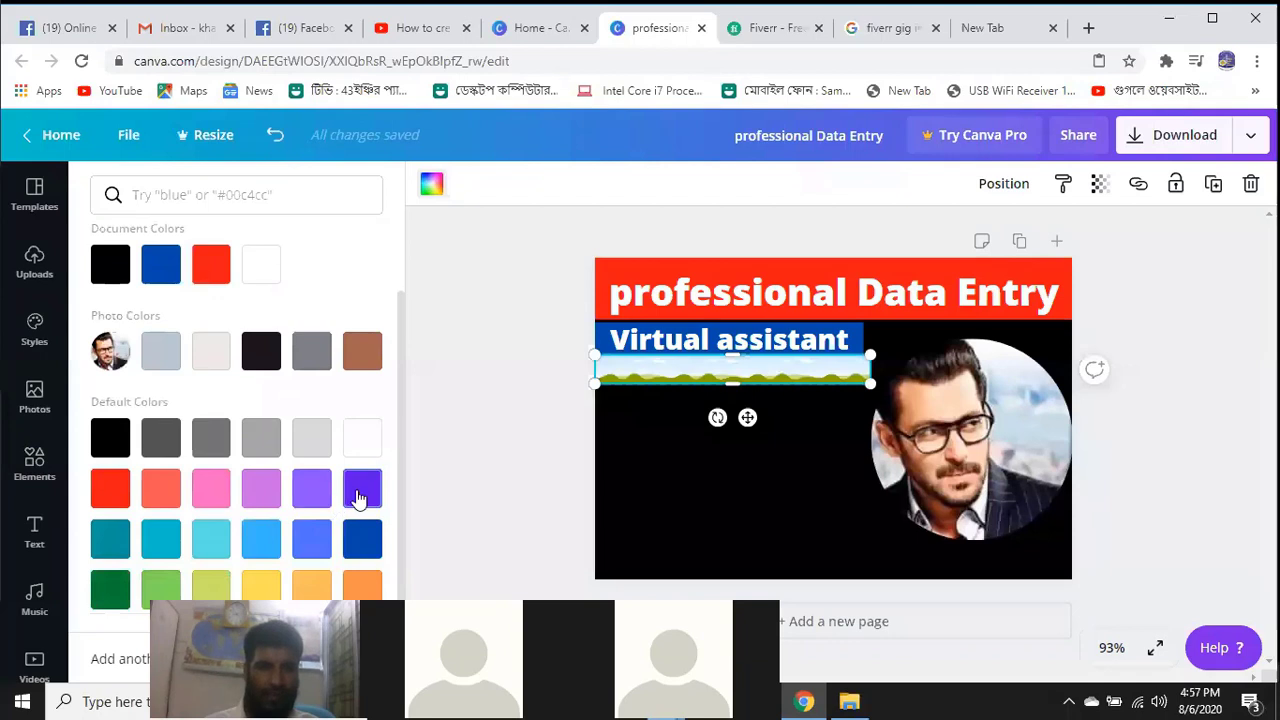
click(360, 490)
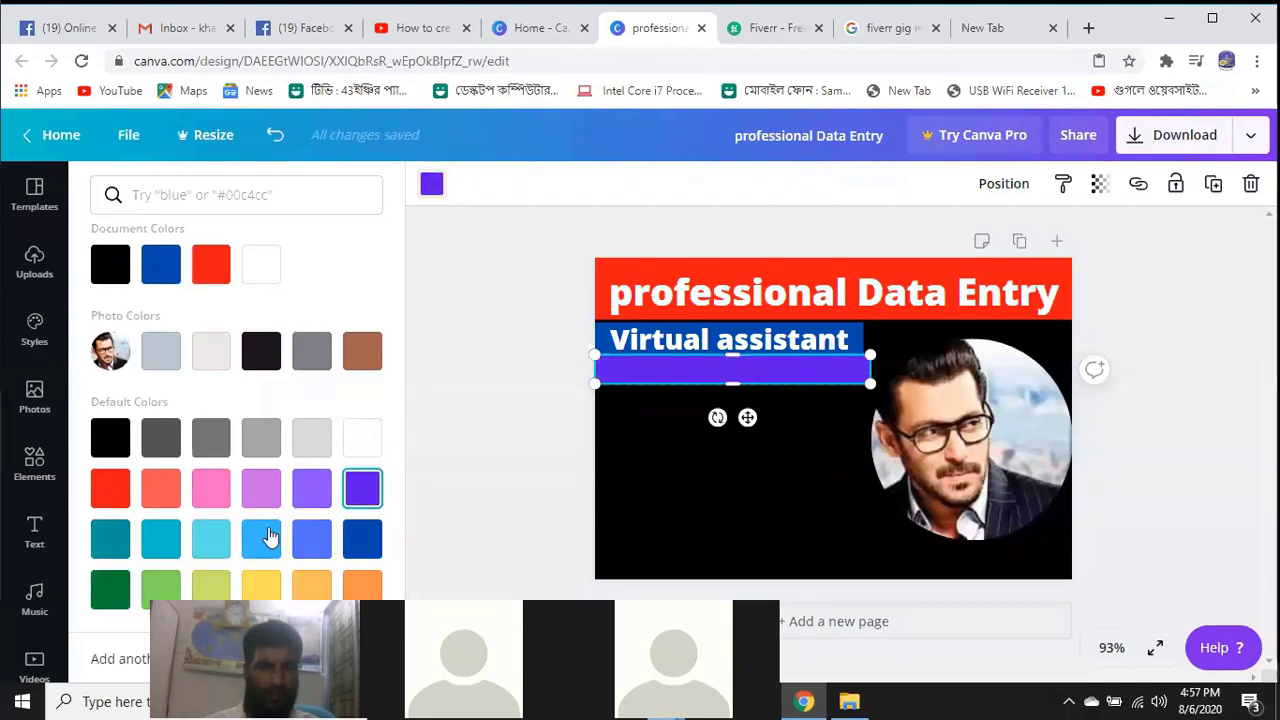
click(212, 488)
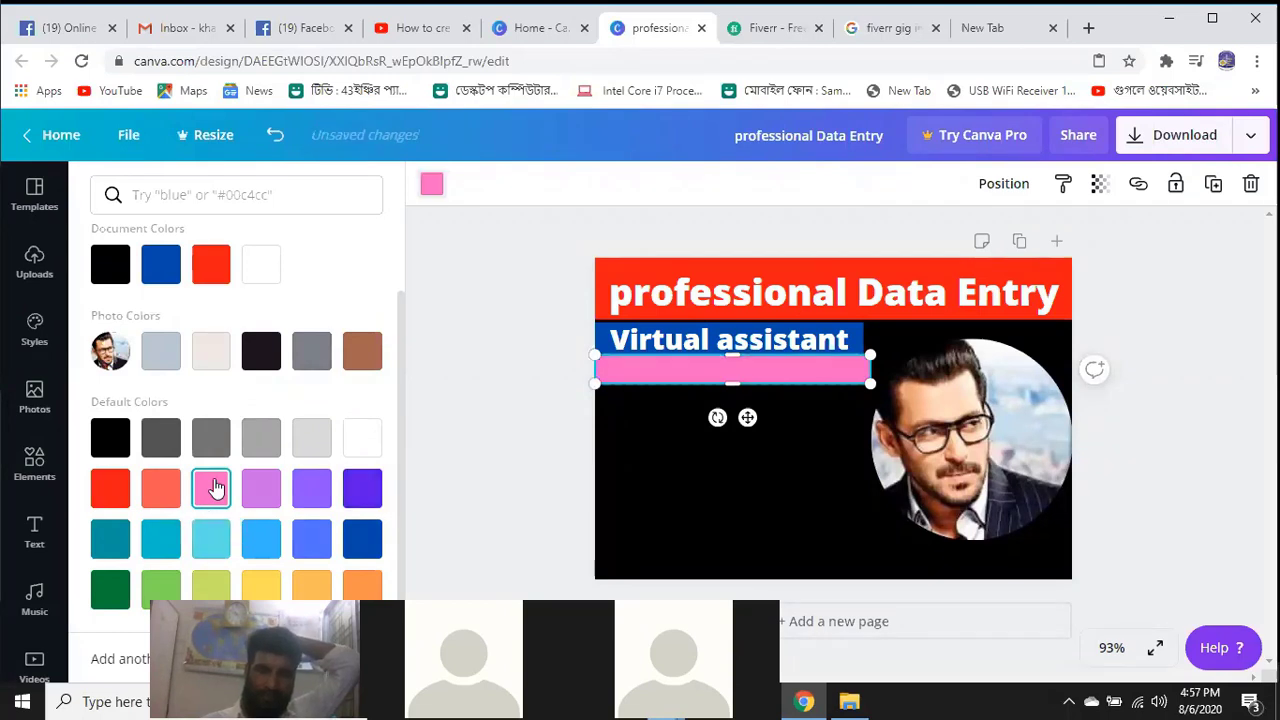
Try several colours on the empty strip below "Virtual assistant", including light purple, teal and blue, and settle on deep violet
click(262, 490)
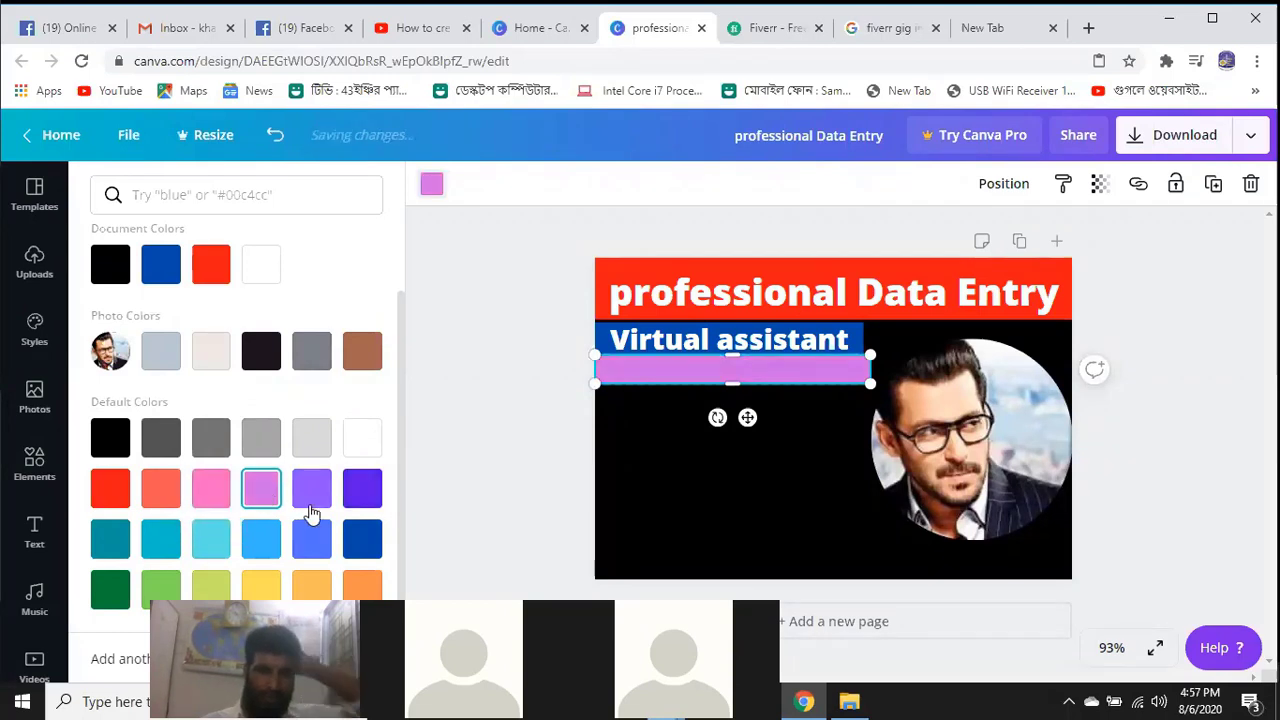
click(310, 500)
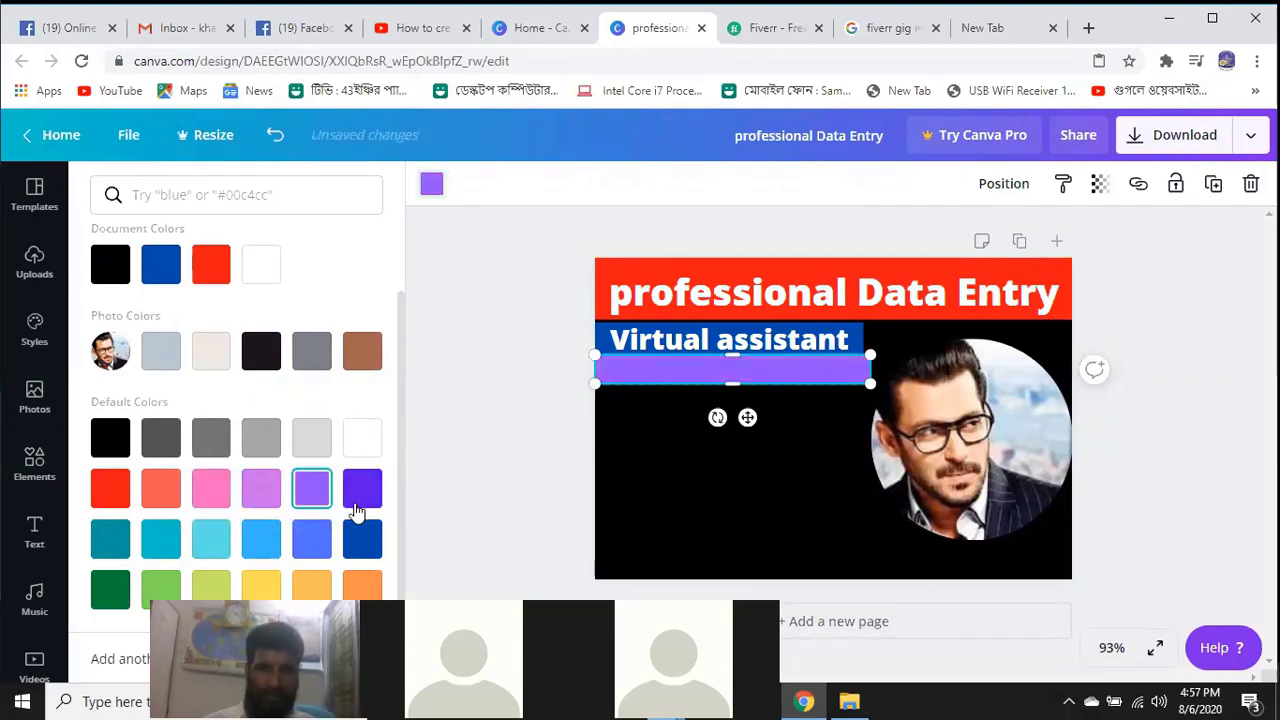
click(120, 541)
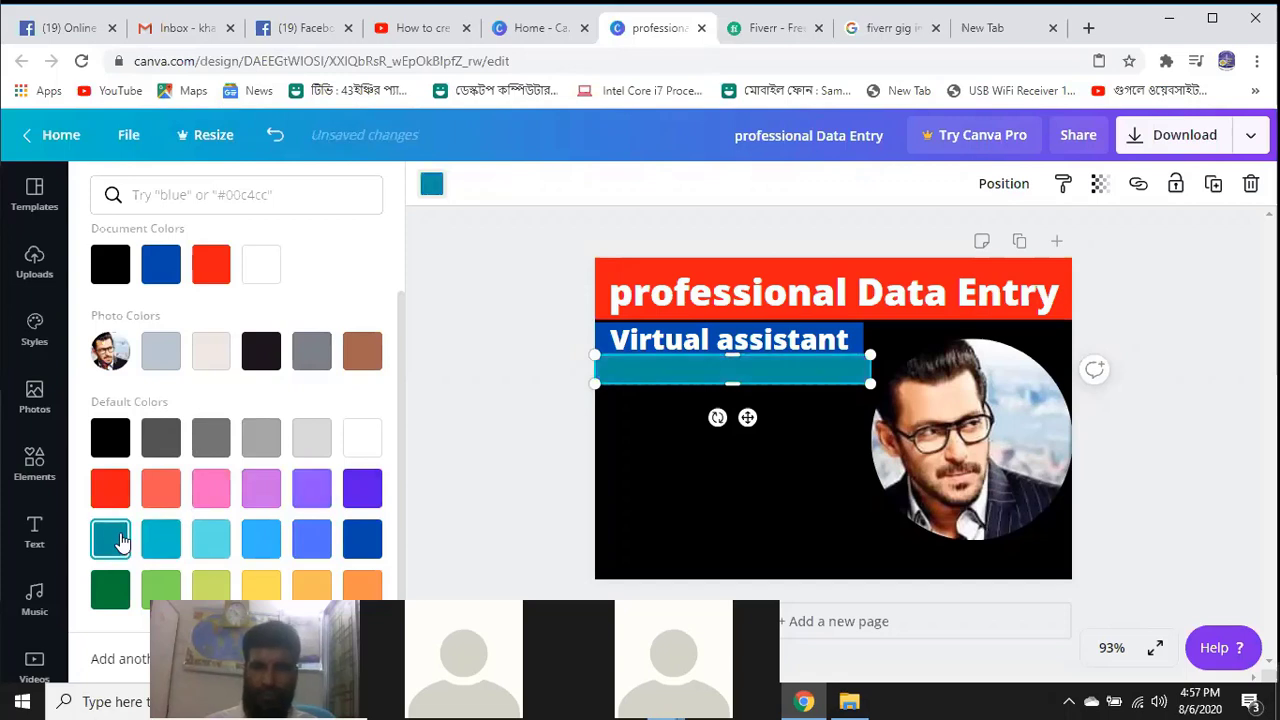
click(365, 540)
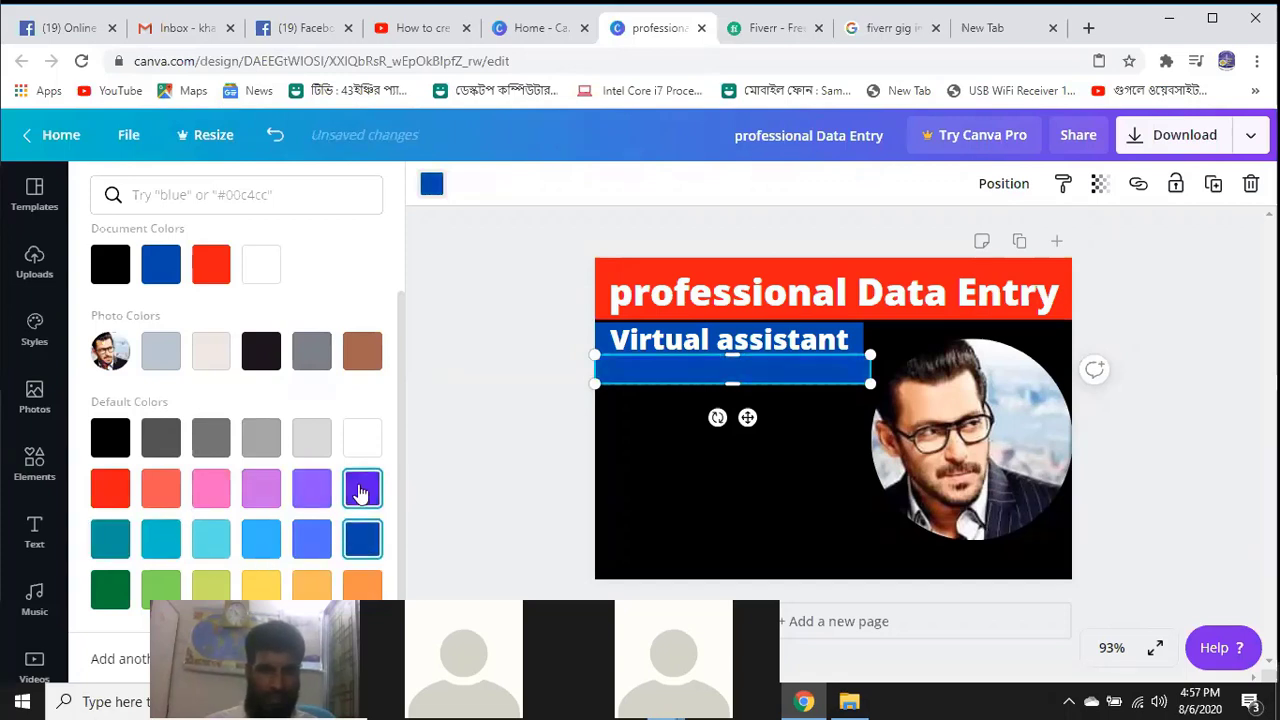
click(360, 490)
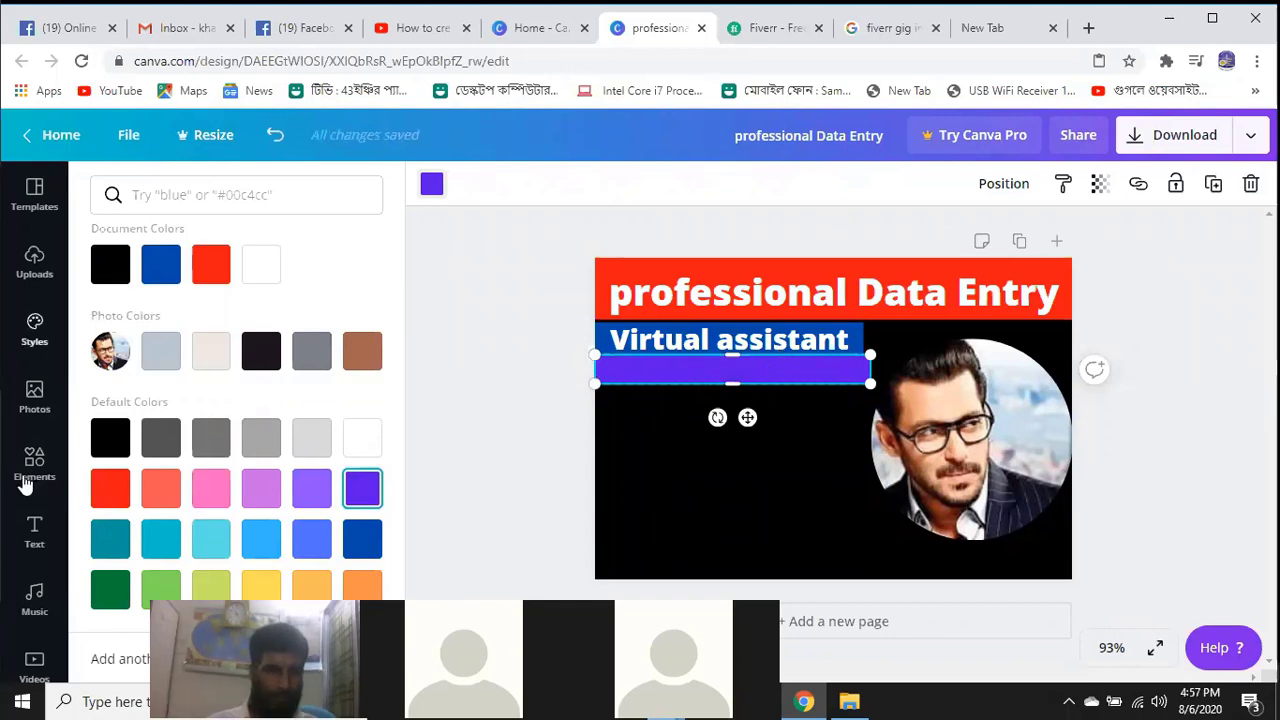
Add a heading over the violet strip with the text "Data Maining"
click(42, 527)
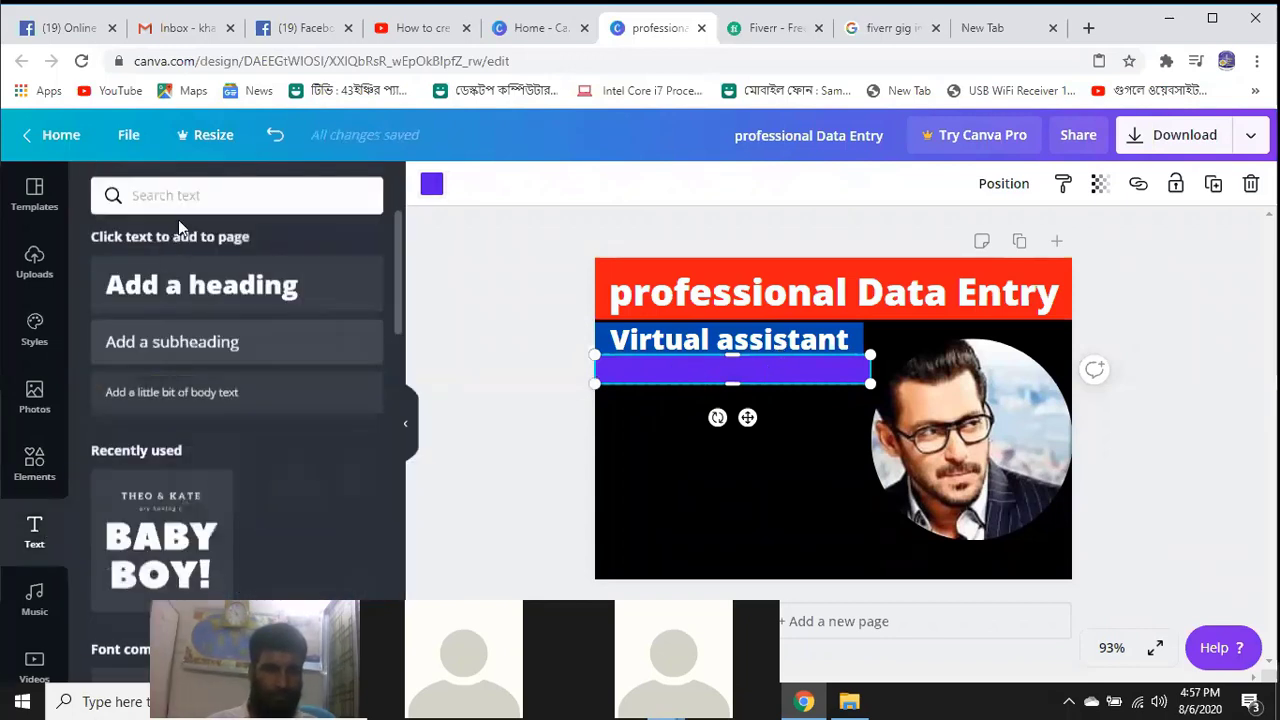
click(190, 289)
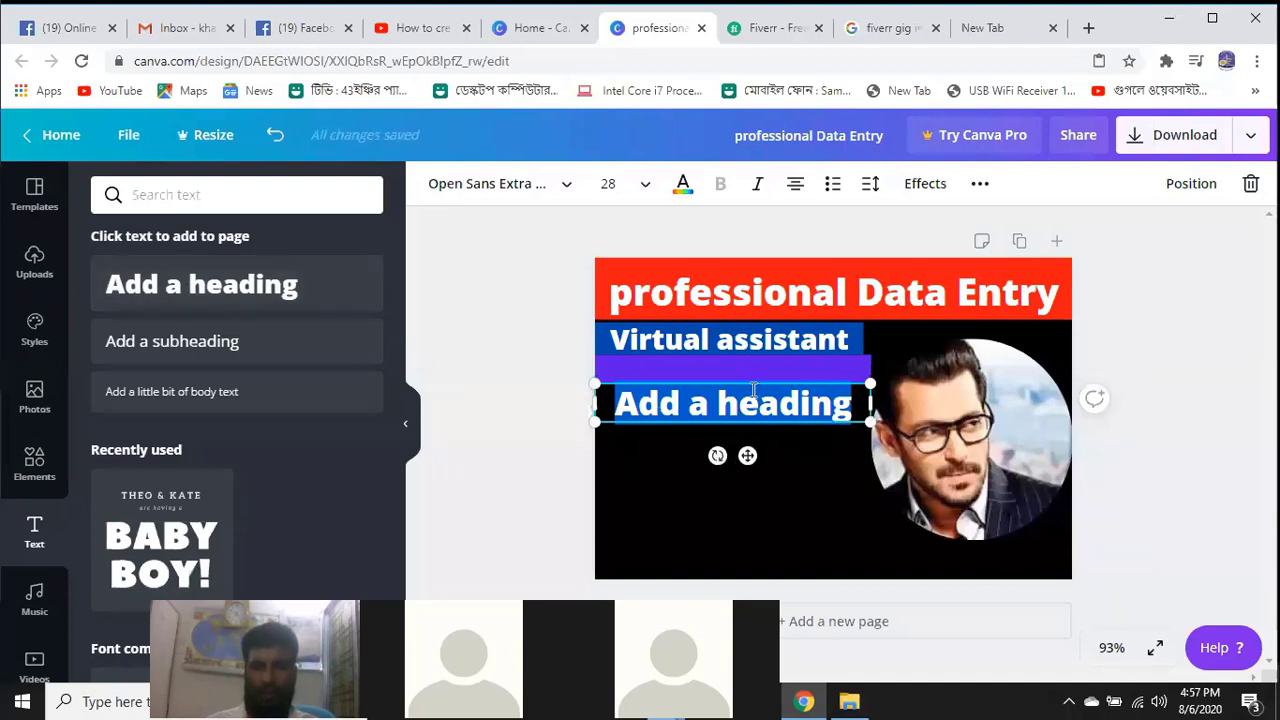
drag(751, 381, 751, 352)
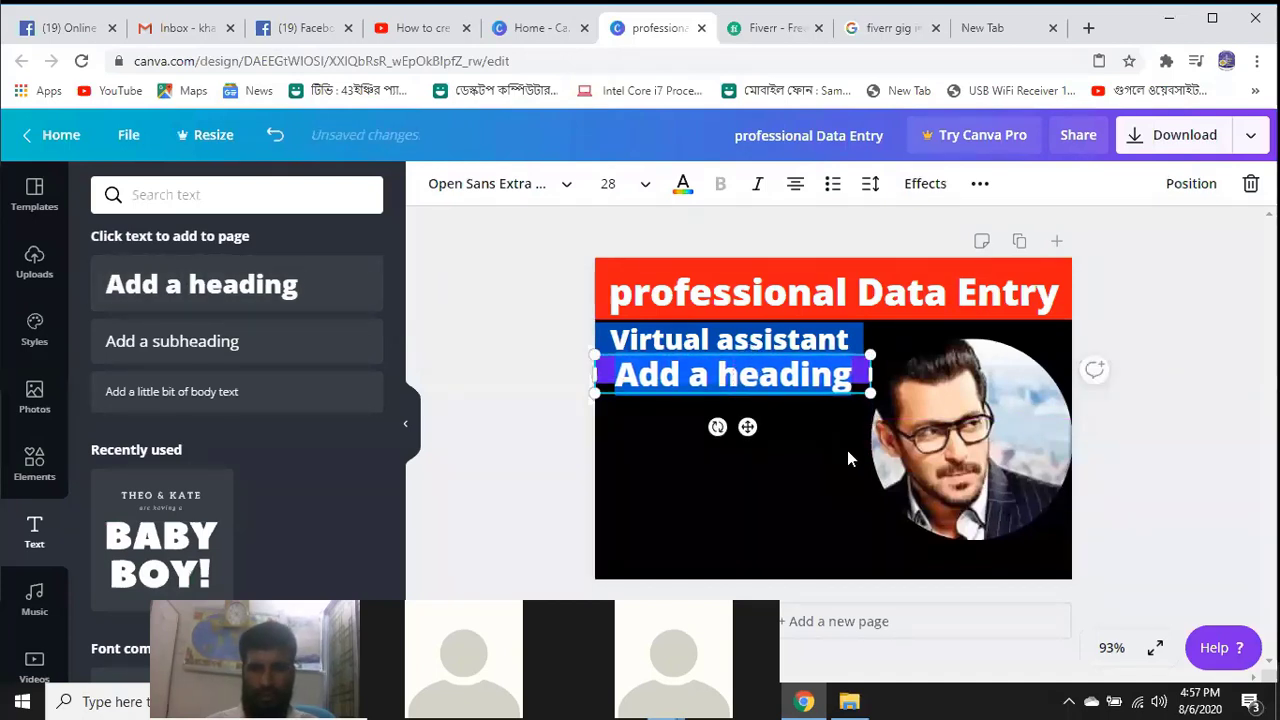
text(D)
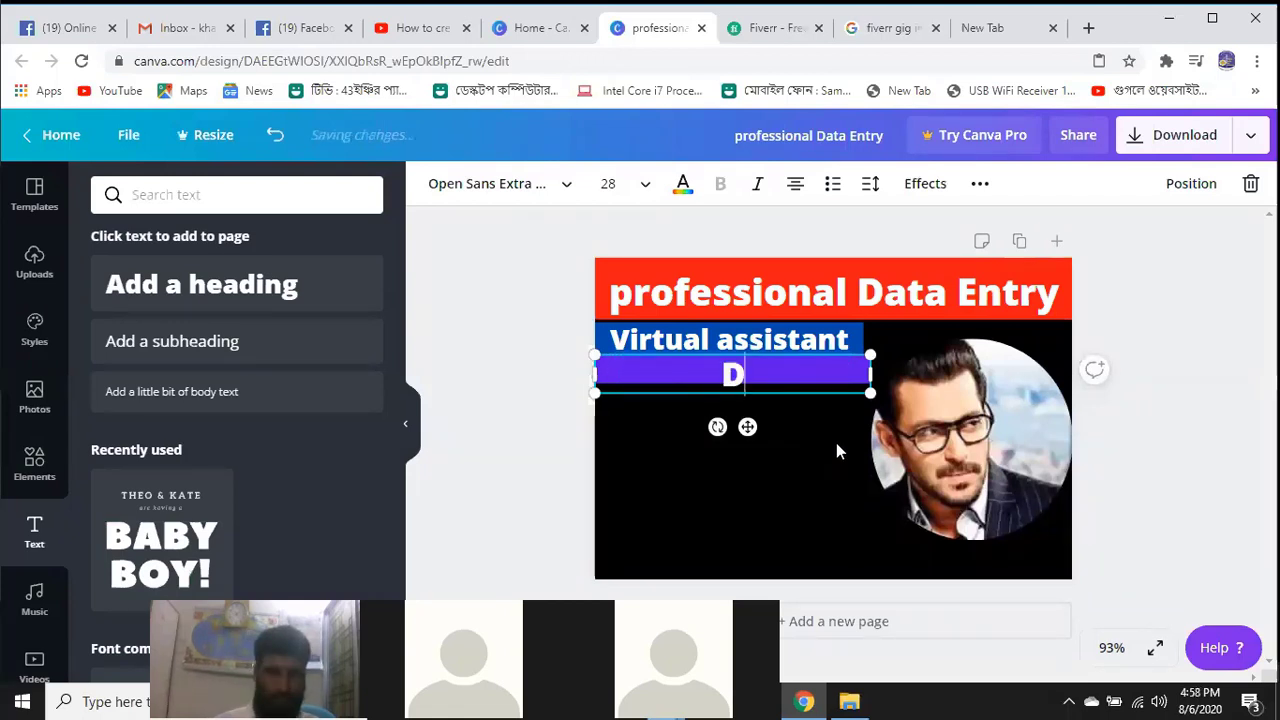
text(ata Ma)
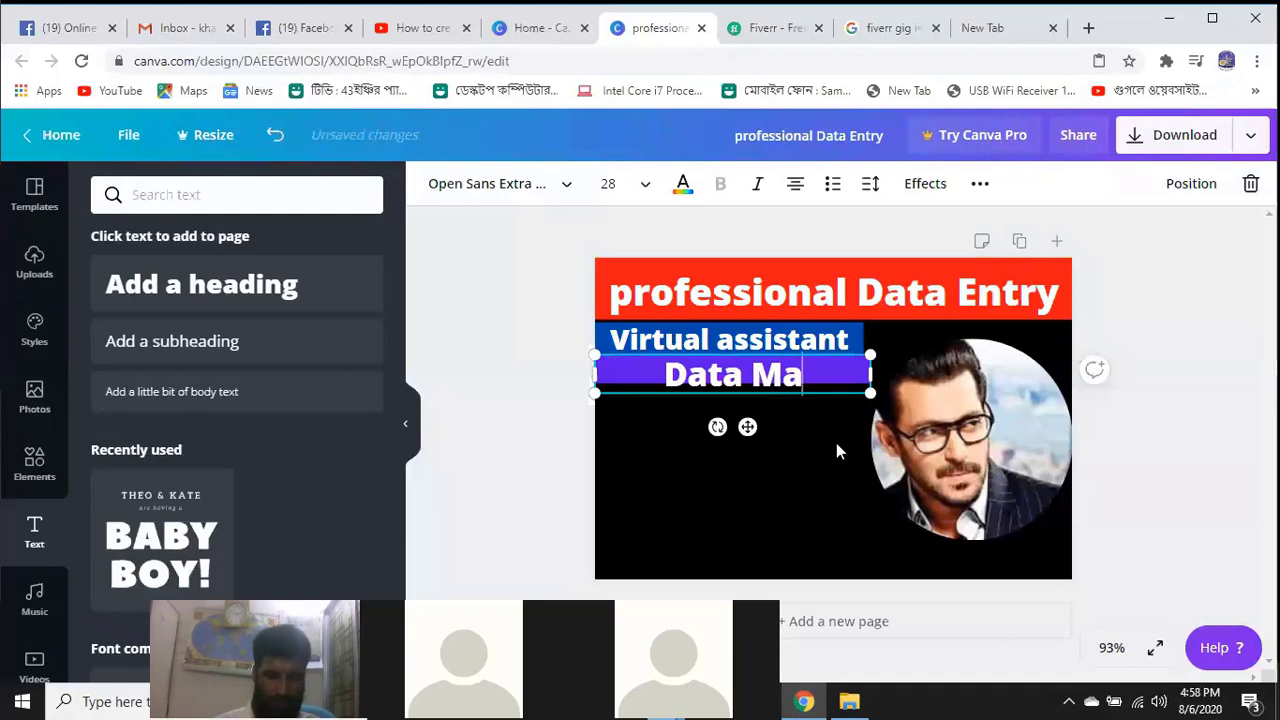
text(ining)
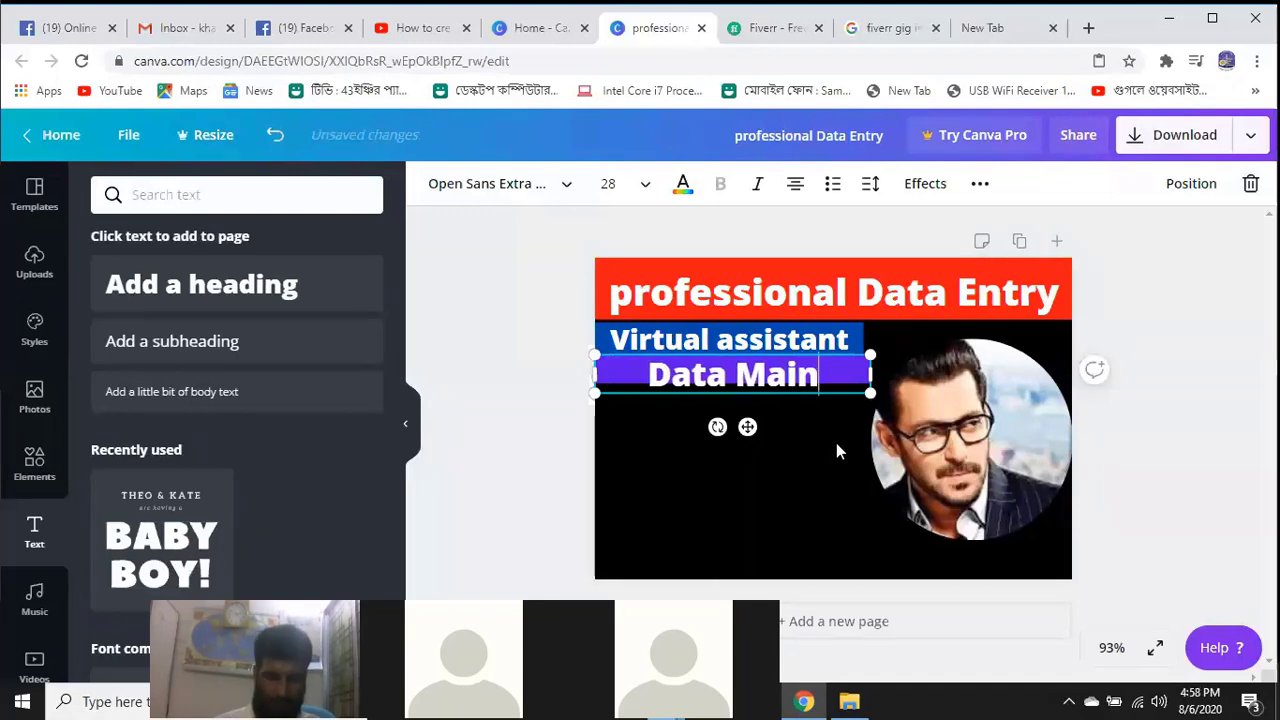
Check the gig examples in the Google image results, and back in the Canva design narrow the "Data Maining" text box to the "Virtual assistant" strip's width
click(880, 28)
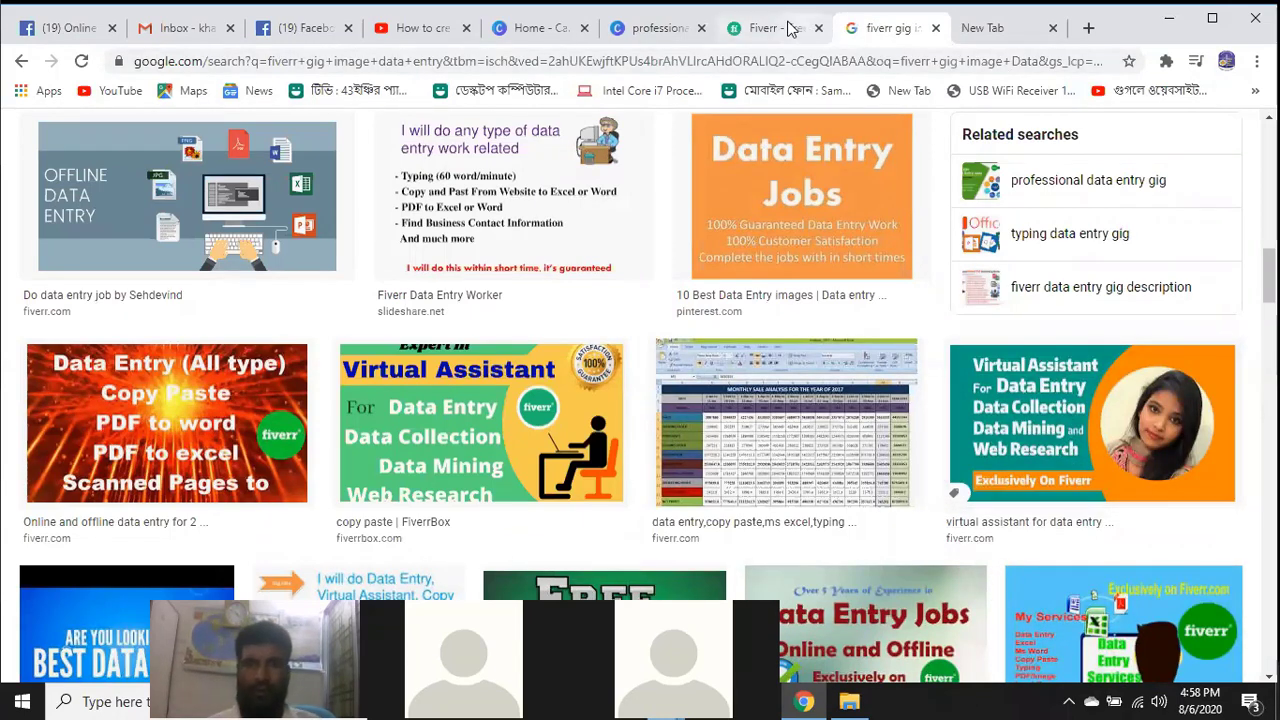
click(668, 31)
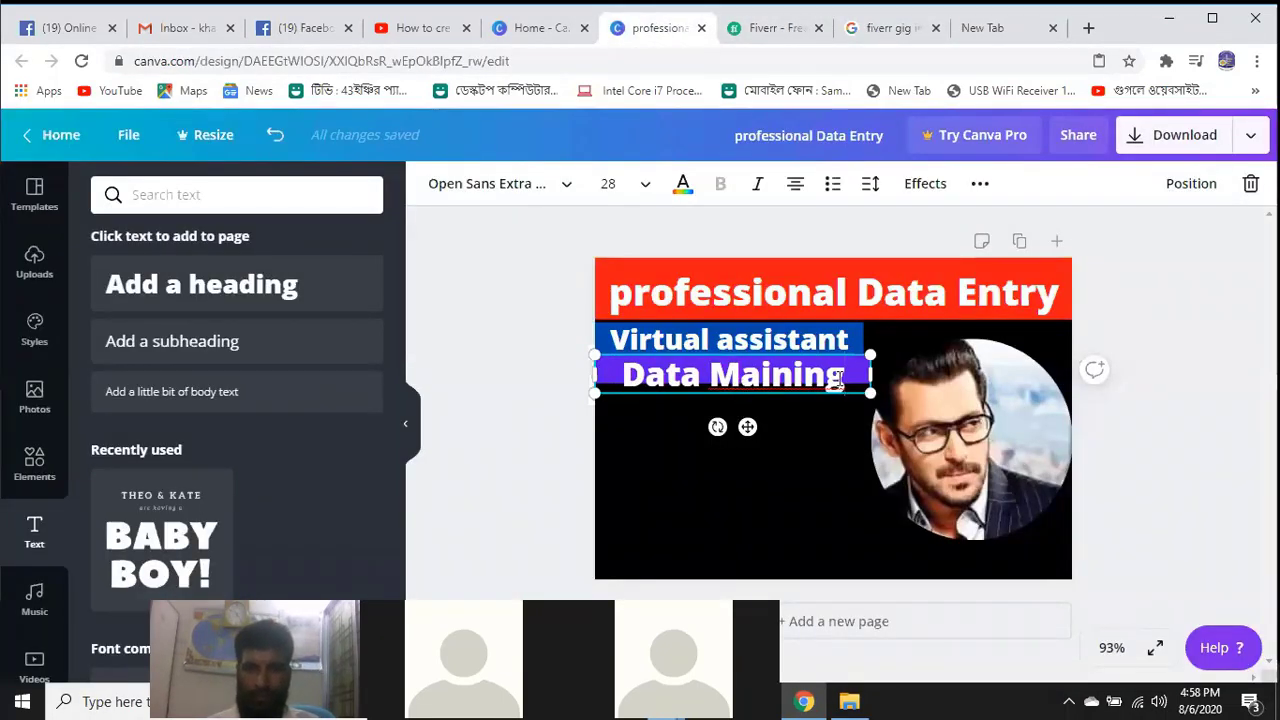
drag(838, 379, 708, 352)
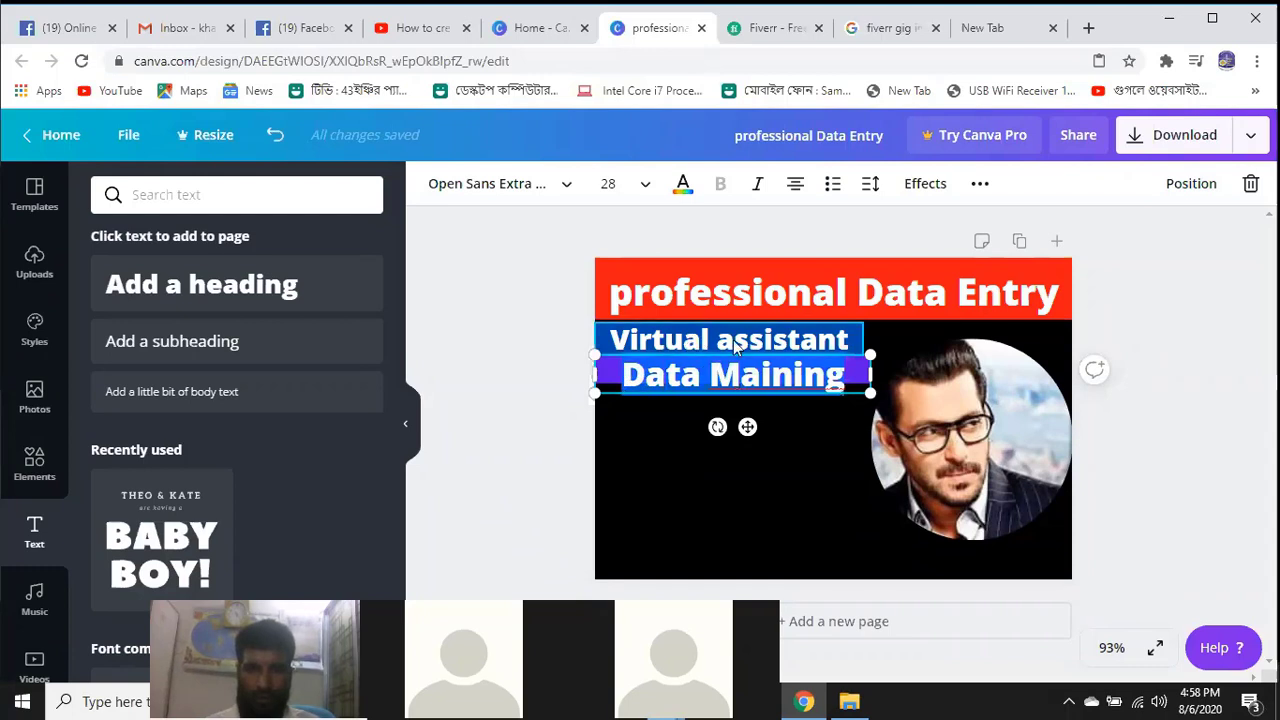
click(752, 343)
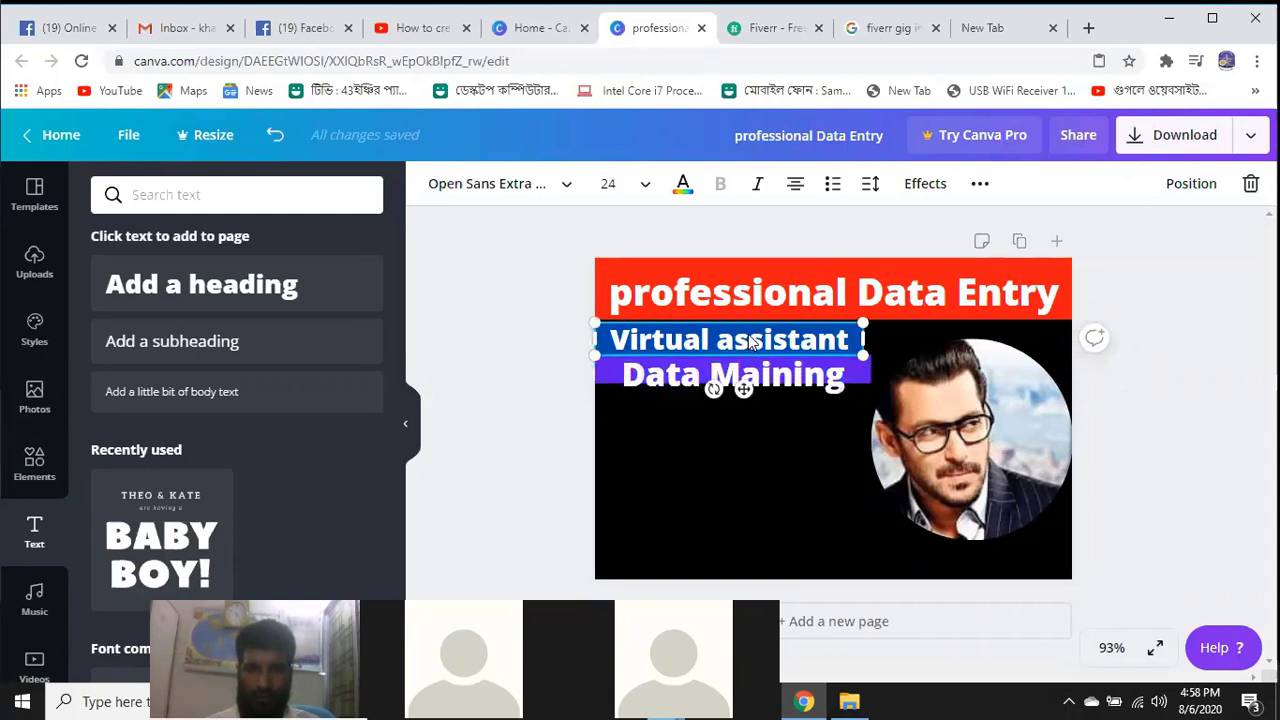
click(836, 385)
drag(834, 375, 871, 388)
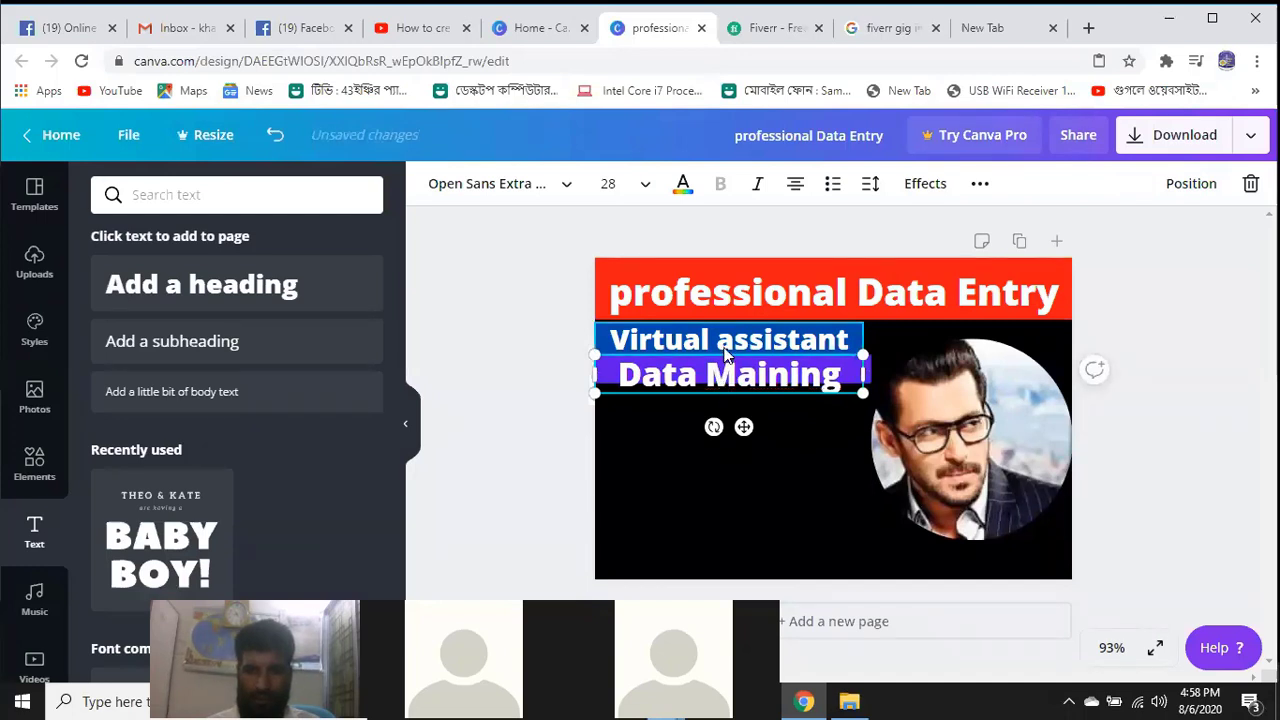
click(716, 378)
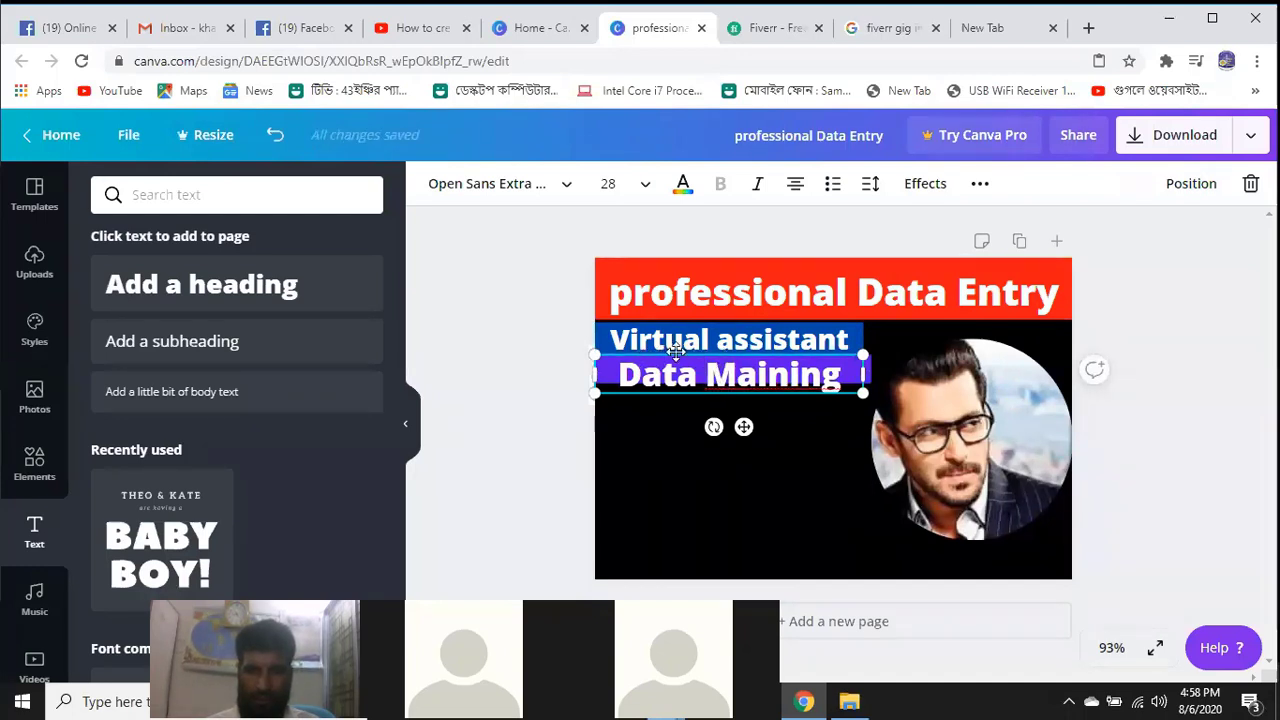
Move the "Data Maining" text aside, resize the violet strip to the width of the blue strip above, and place the text back on it
drag(690, 392, 692, 468)
click(842, 368)
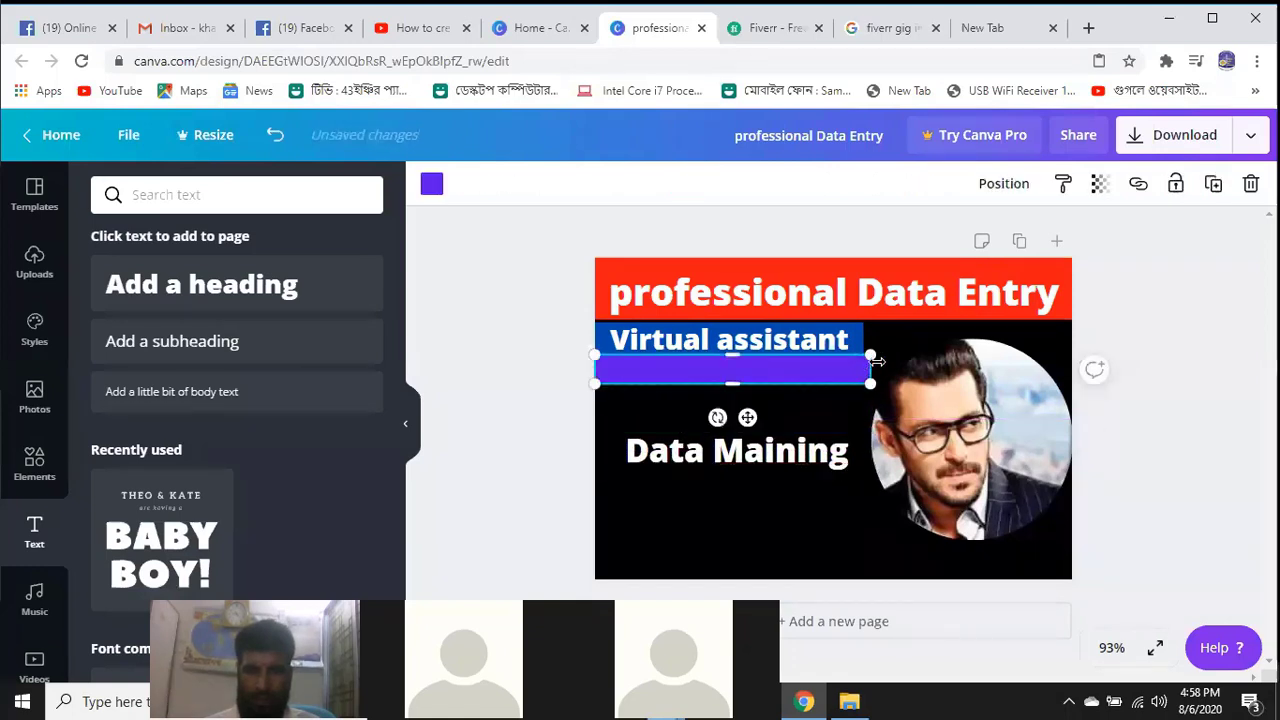
drag(863, 362, 862, 357)
drag(730, 388, 780, 405)
drag(730, 473, 719, 367)
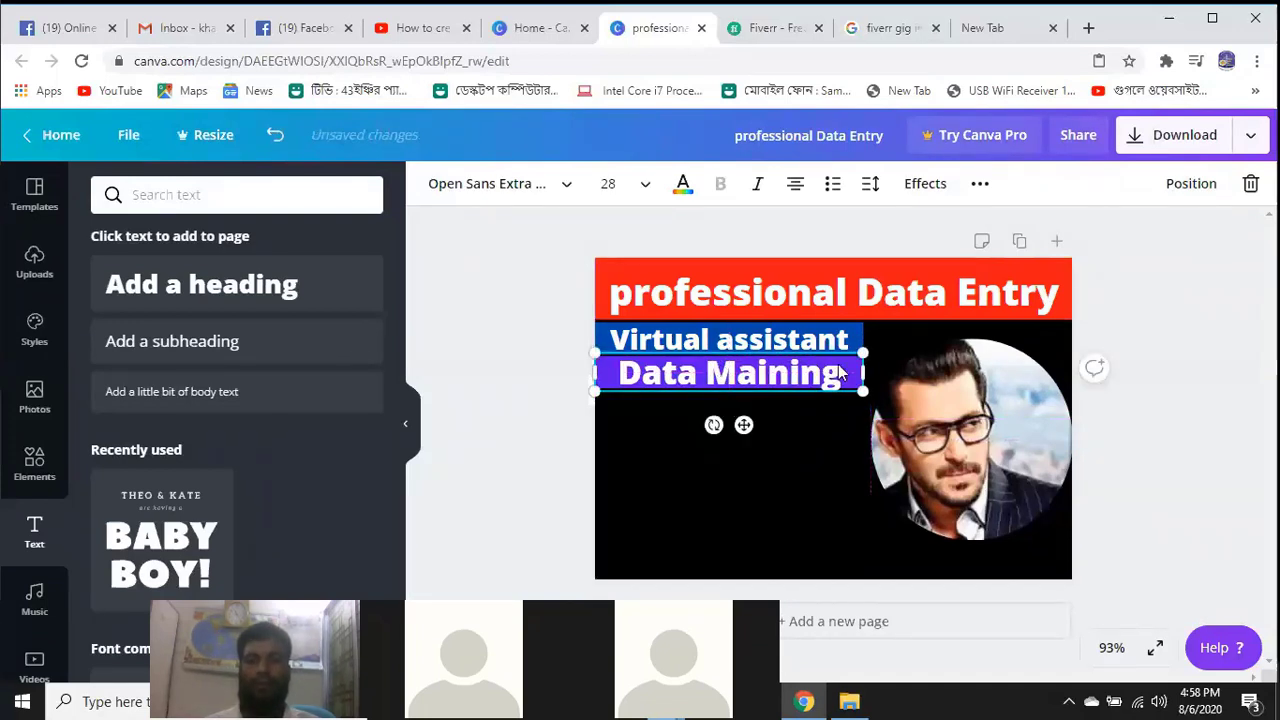
Set the font size of the "Data Maining" text to 24
drag(838, 385, 609, 365)
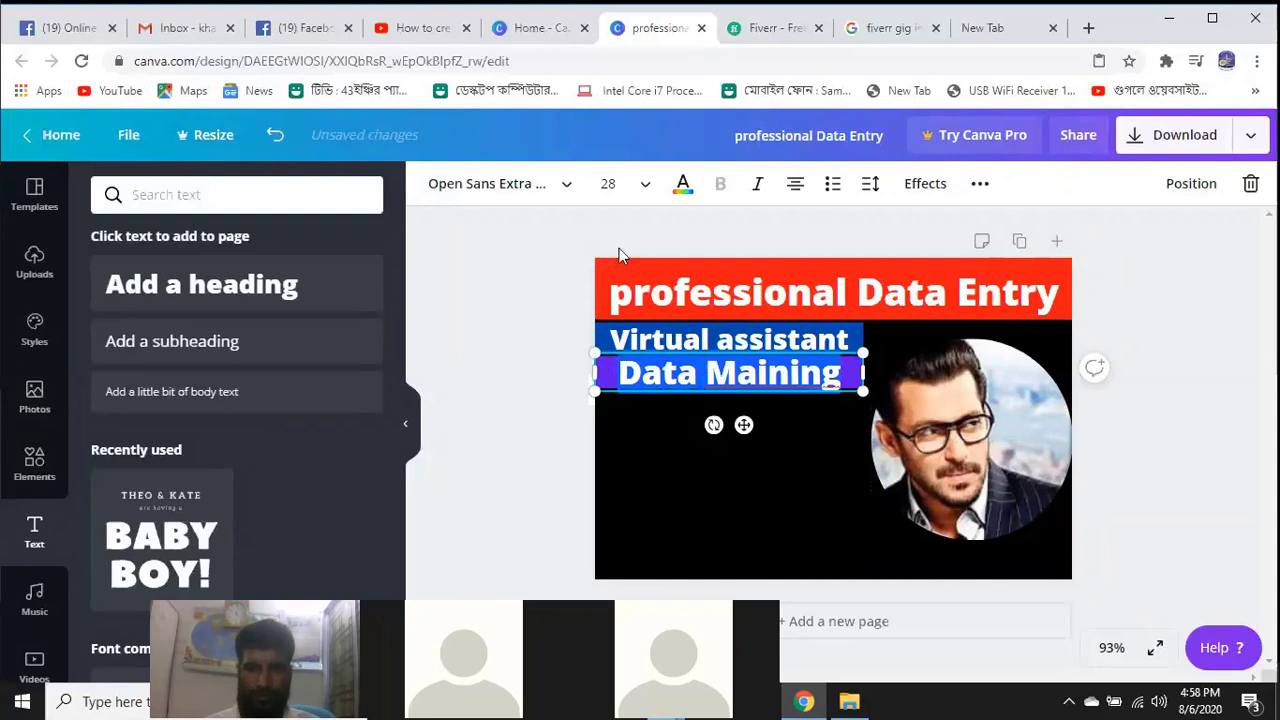
click(645, 186)
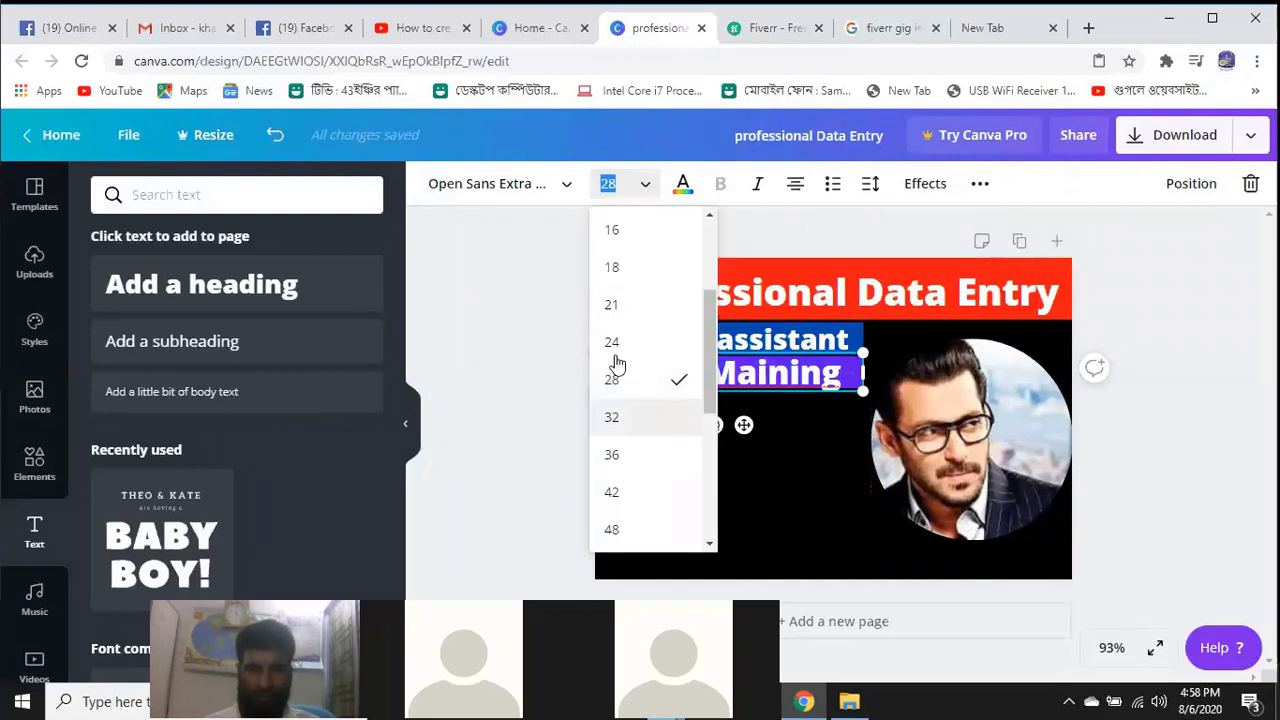
click(615, 343)
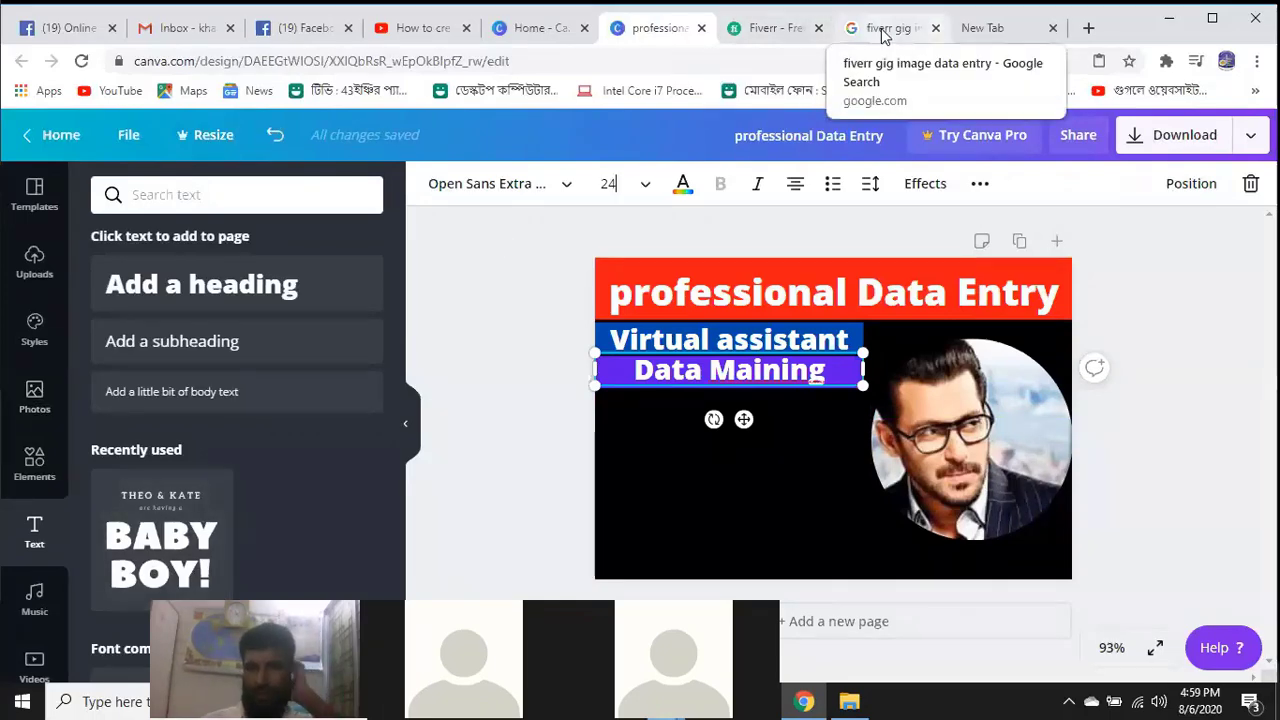
Check the gig examples in the Google image results again, and back in the Canva design add another single-image grid to the page
click(880, 32)
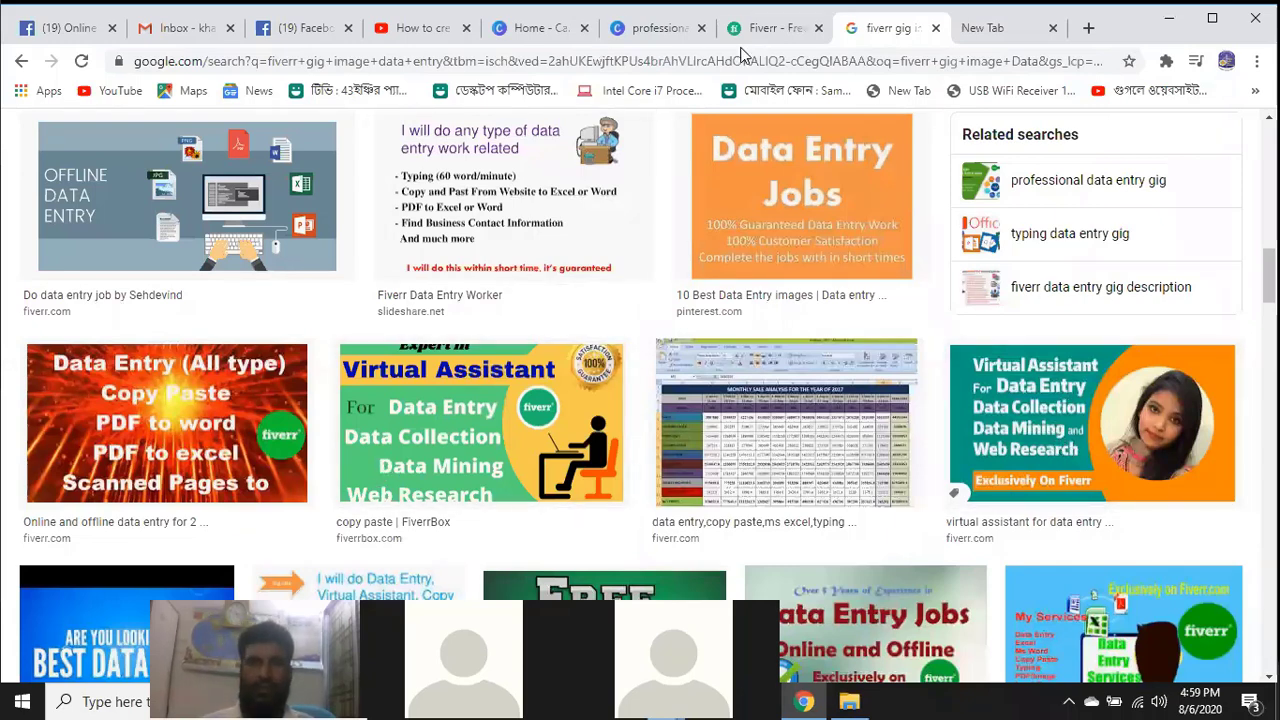
click(655, 28)
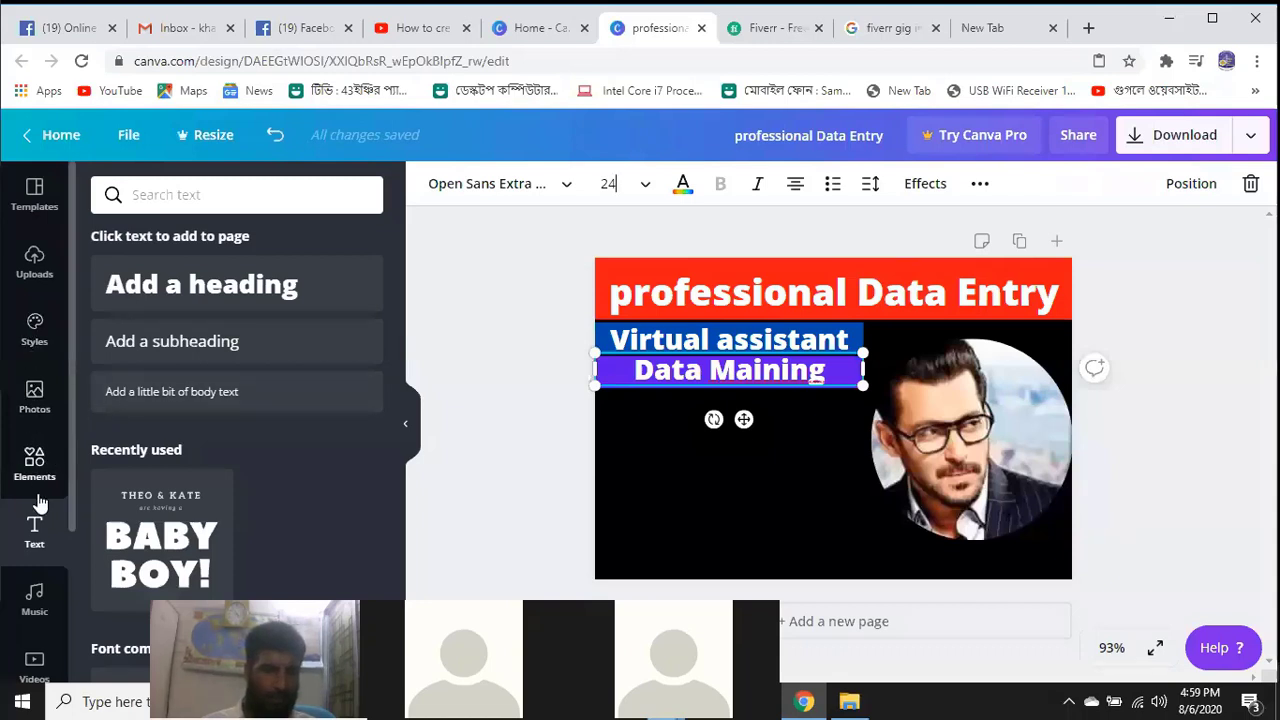
key(Escape)
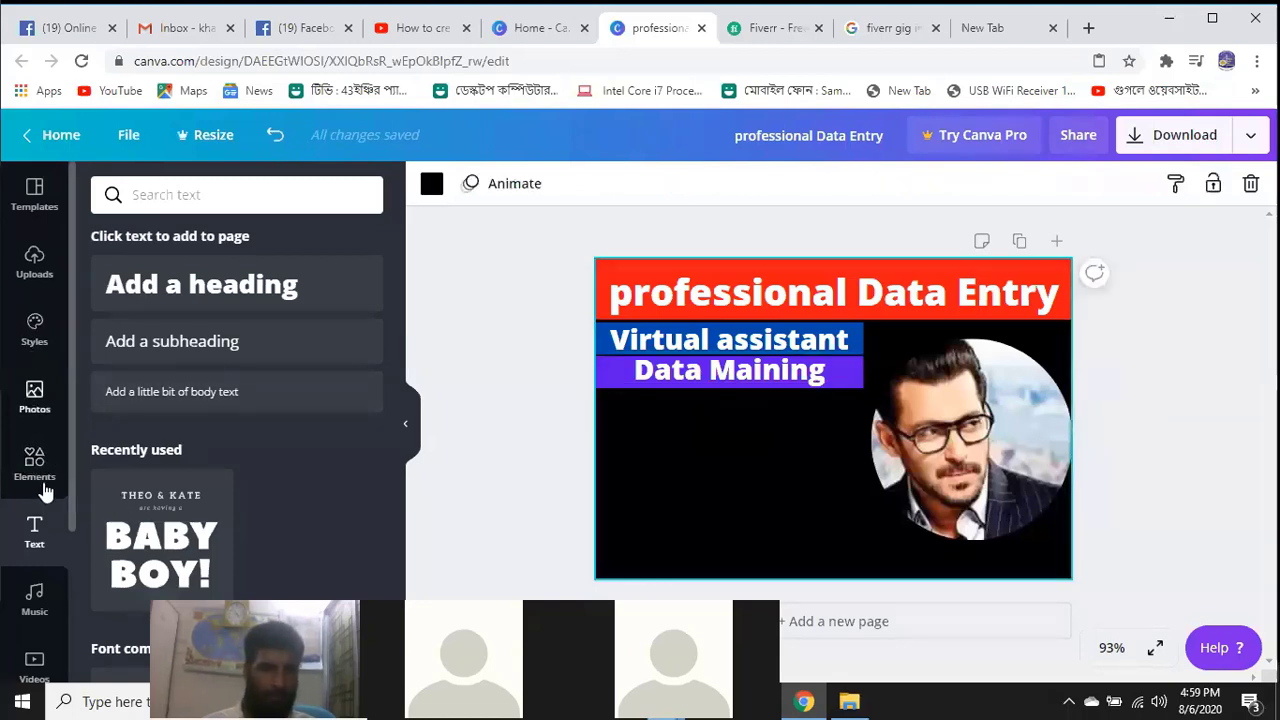
click(33, 465)
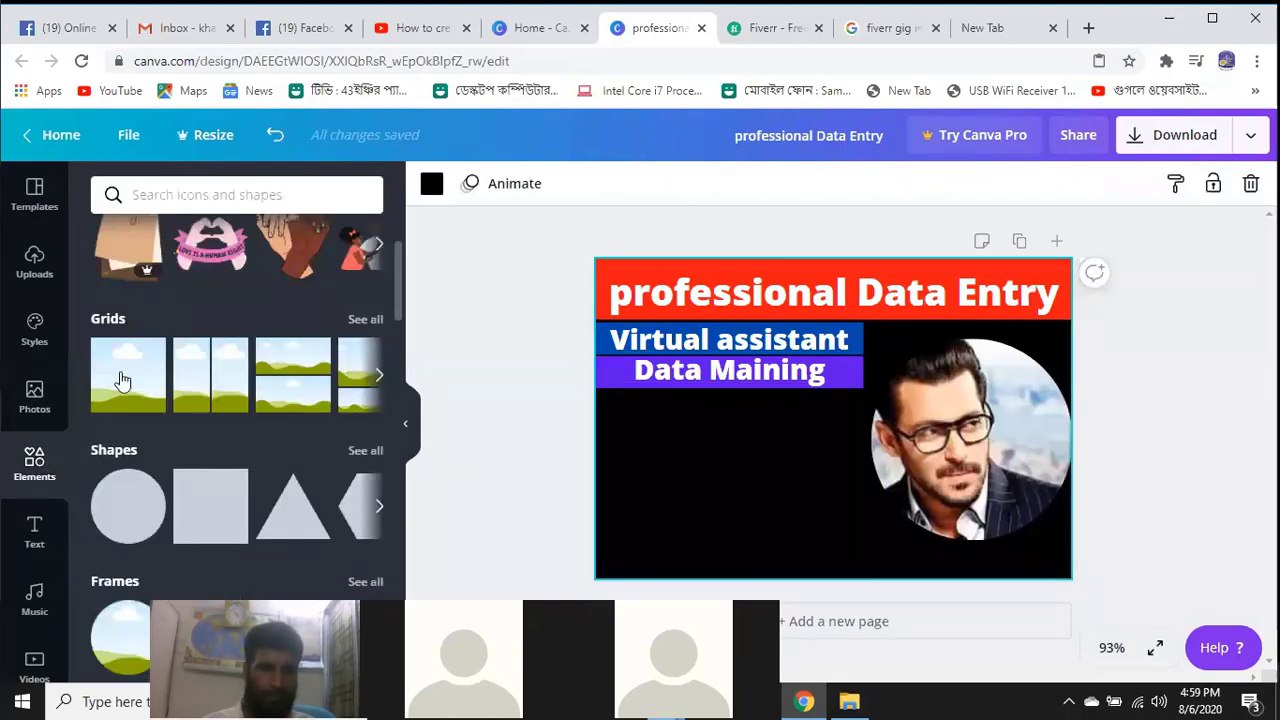
click(280, 381)
Reduce the new grid to a thin strip directly below the "Data Maining" strip, matching that strip's width
drag(832, 580, 831, 412)
drag(847, 282, 871, 367)
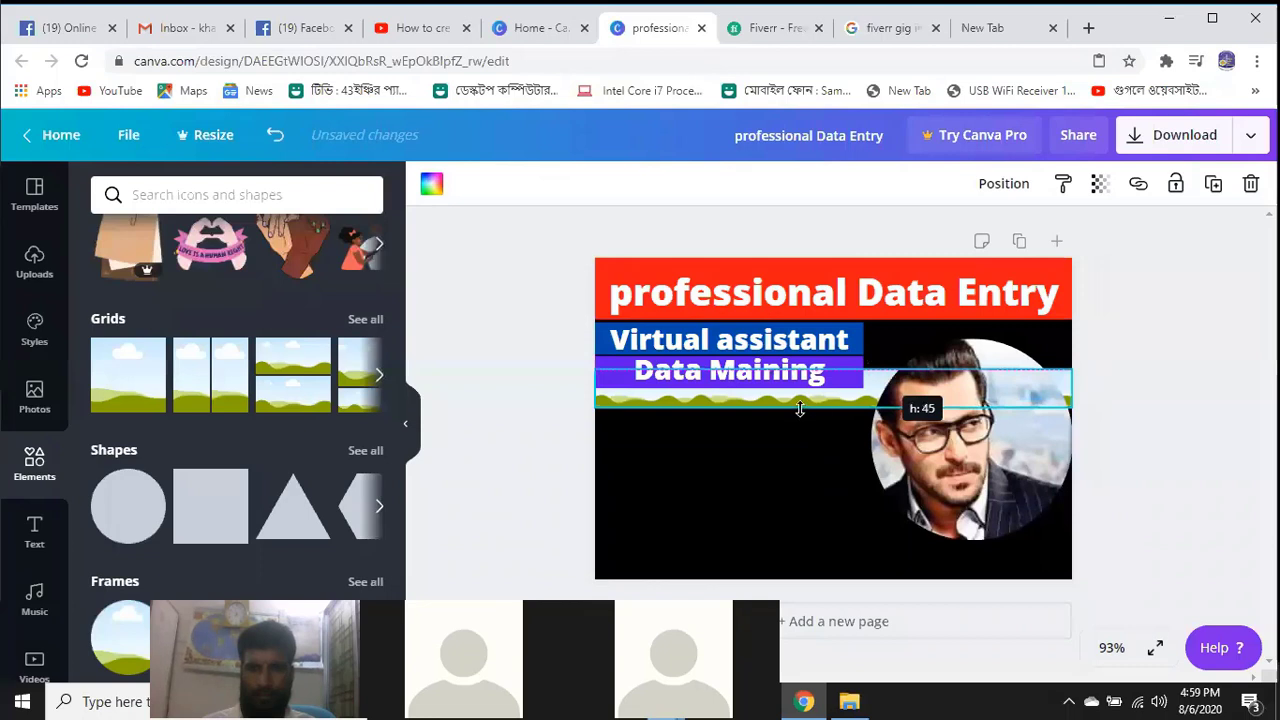
drag(800, 408, 800, 408)
drag(1072, 404, 868, 413)
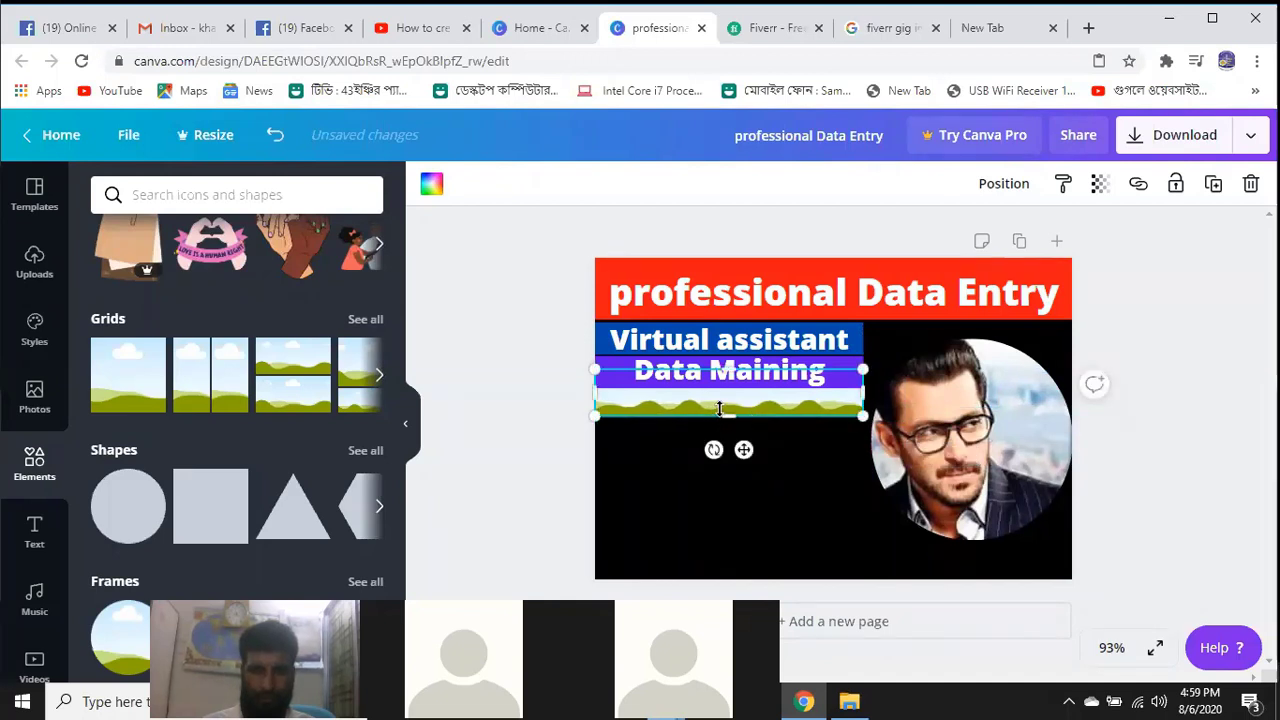
drag(719, 412, 729, 388)
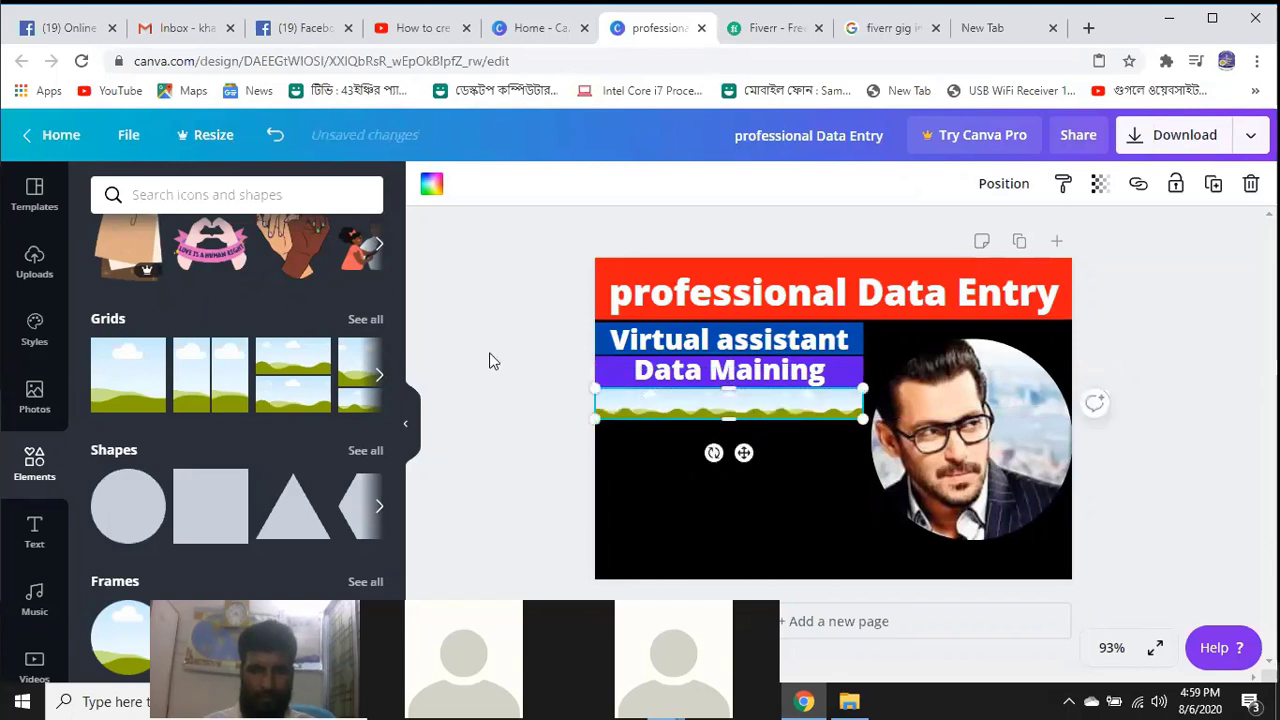
Fill the new strip below "Data Maining" with dark green
click(431, 184)
scroll(232, 465, down, 1)
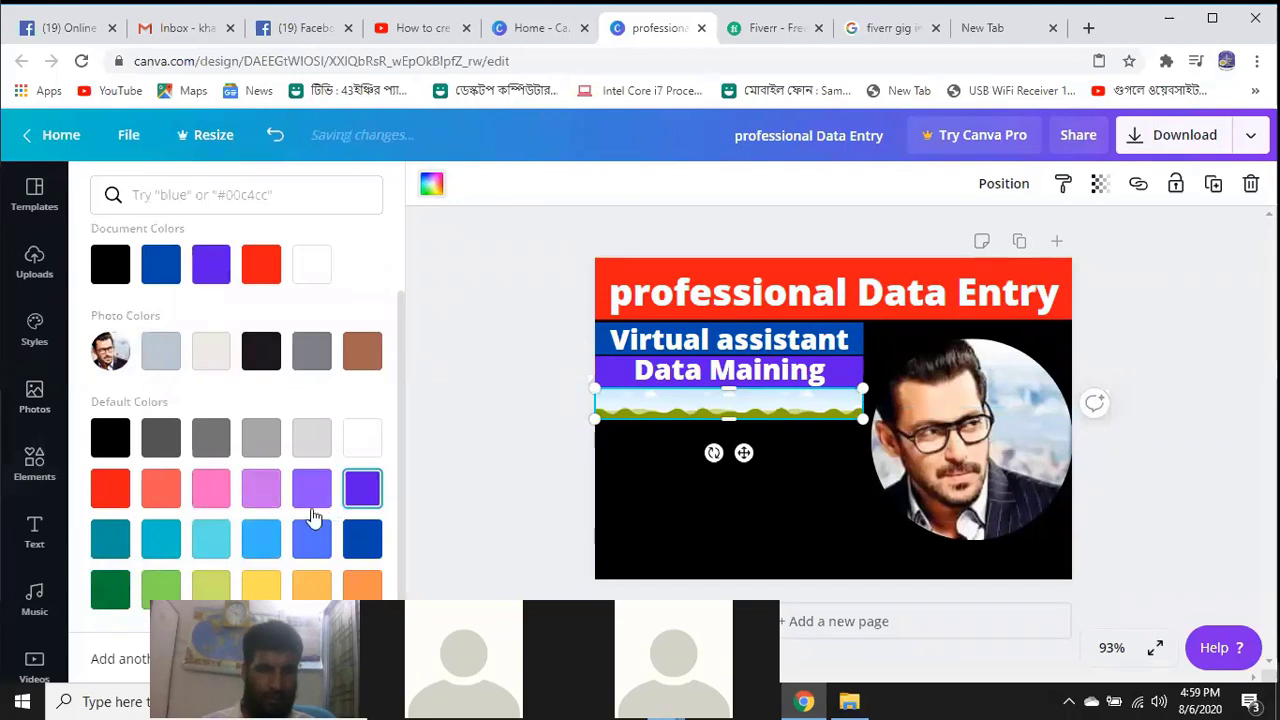
click(110, 589)
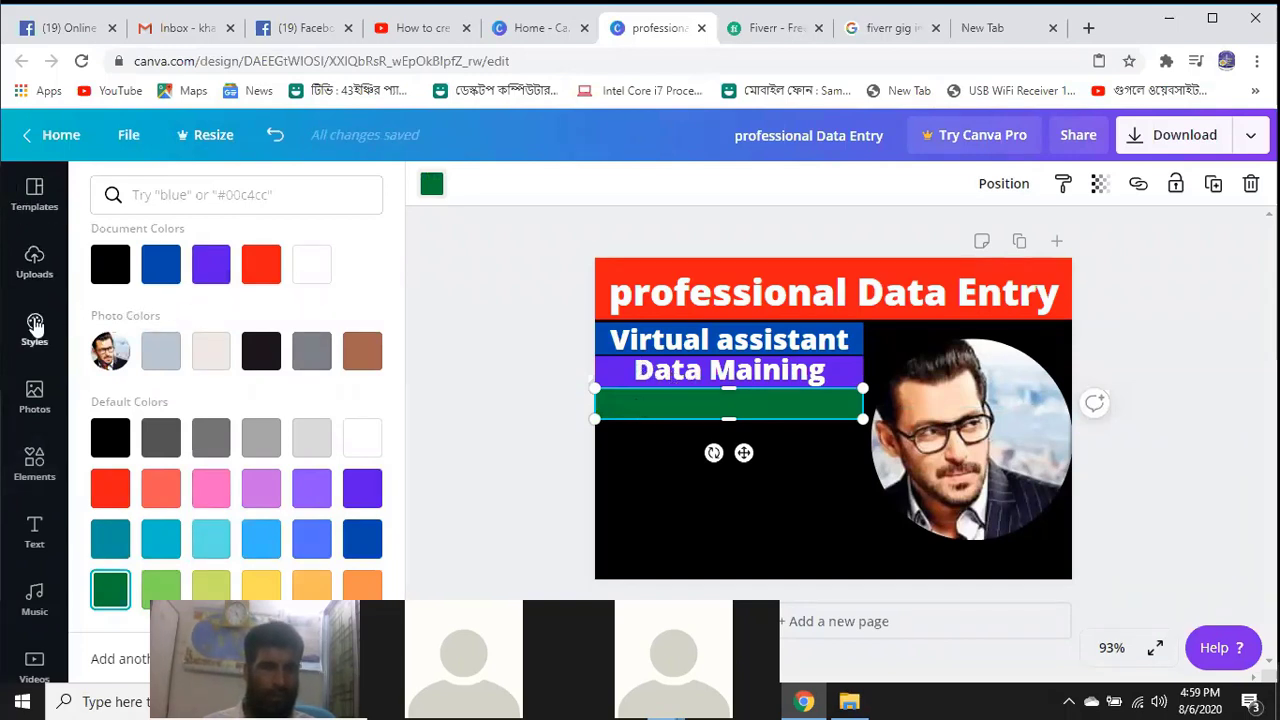
Add a heading text box to the page and move it onto the dark green strip
click(34, 535)
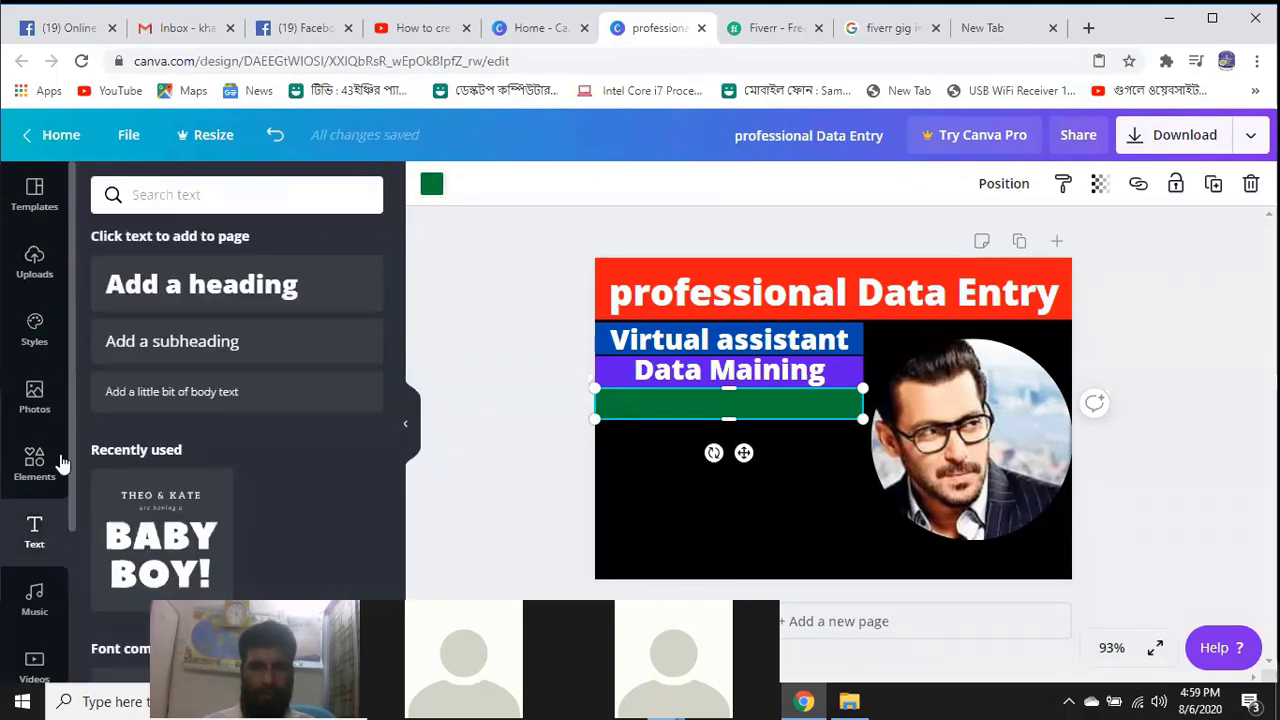
click(203, 300)
click(619, 437)
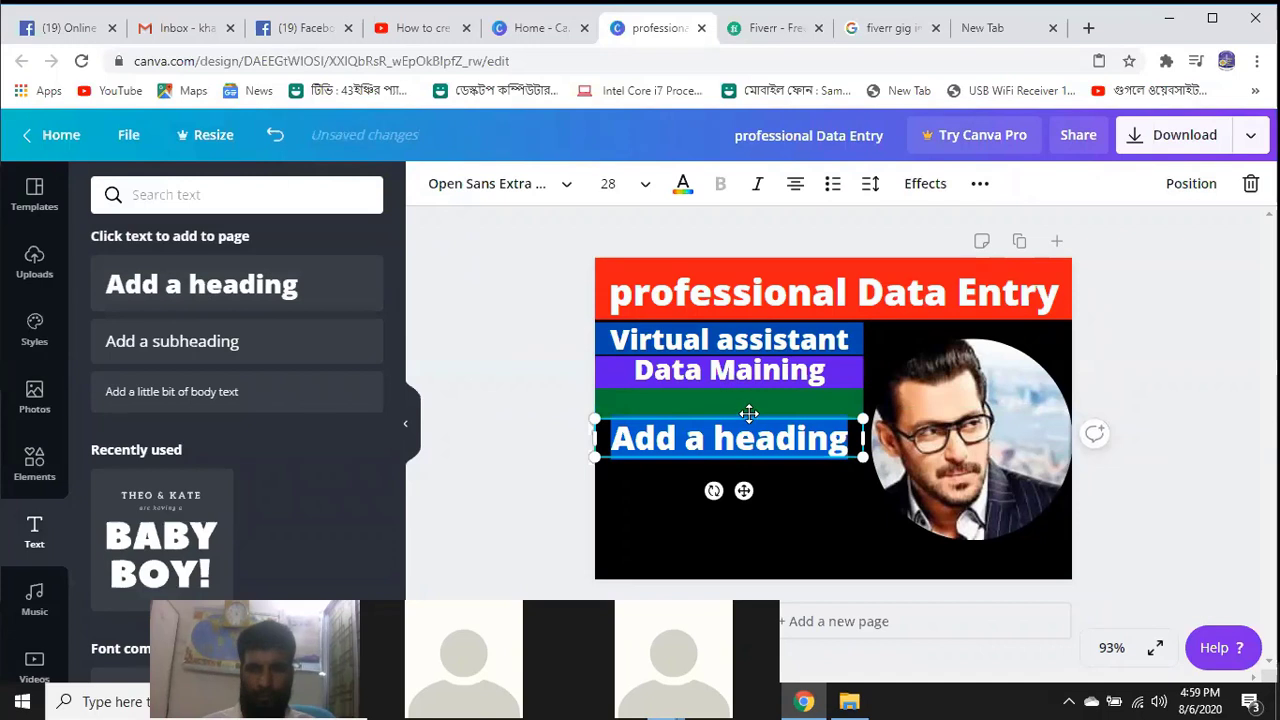
drag(741, 388, 741, 386)
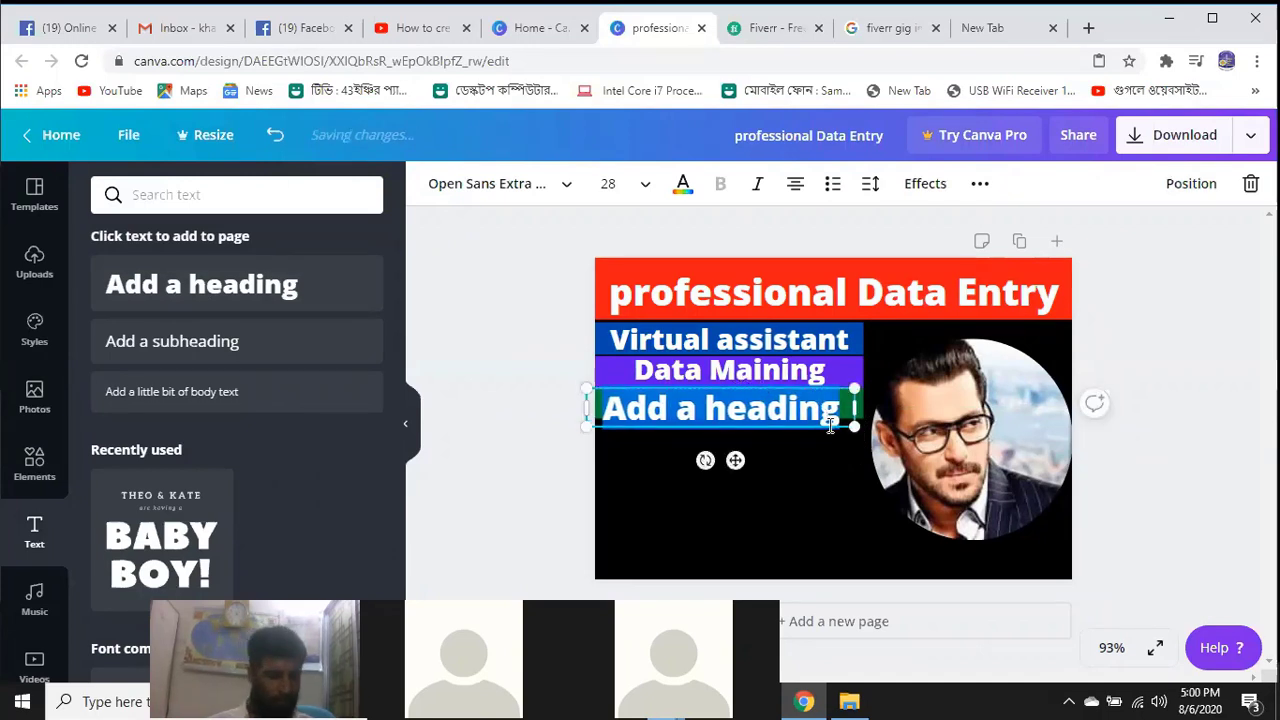
Replace the placeholder text on the dark green strip with "Web Reasuarce"
text(Web)
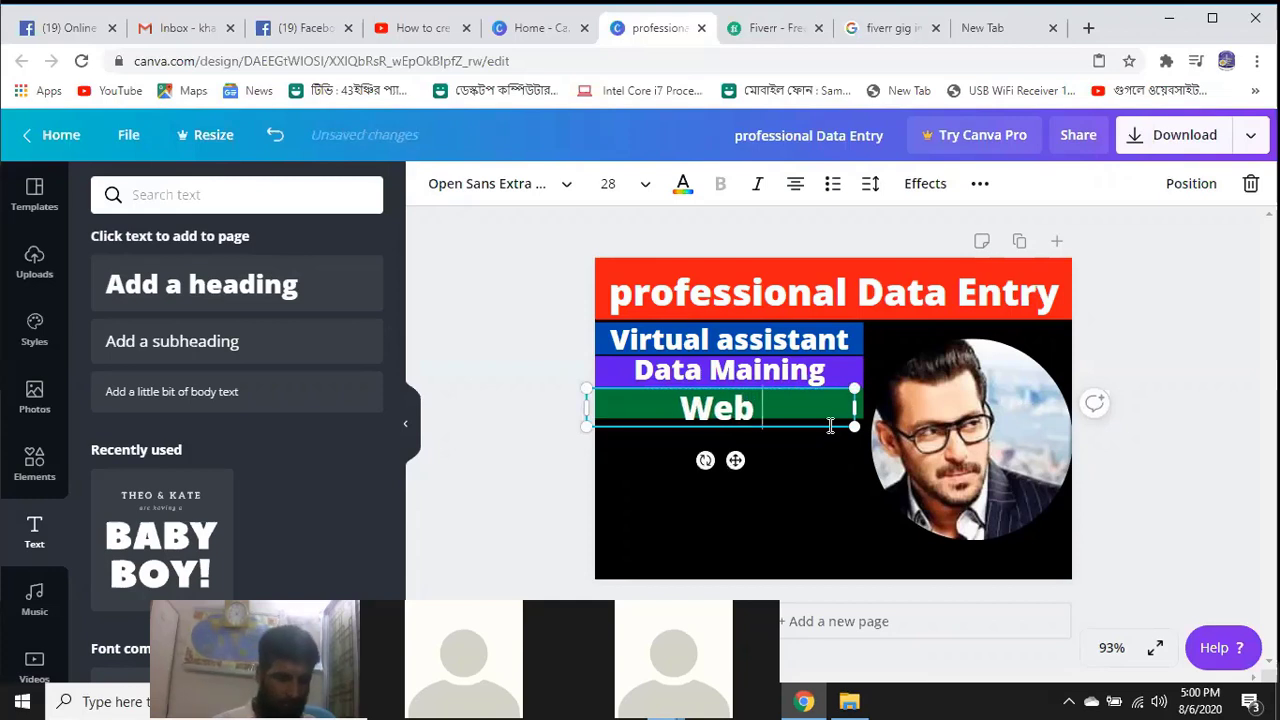
text( Res)
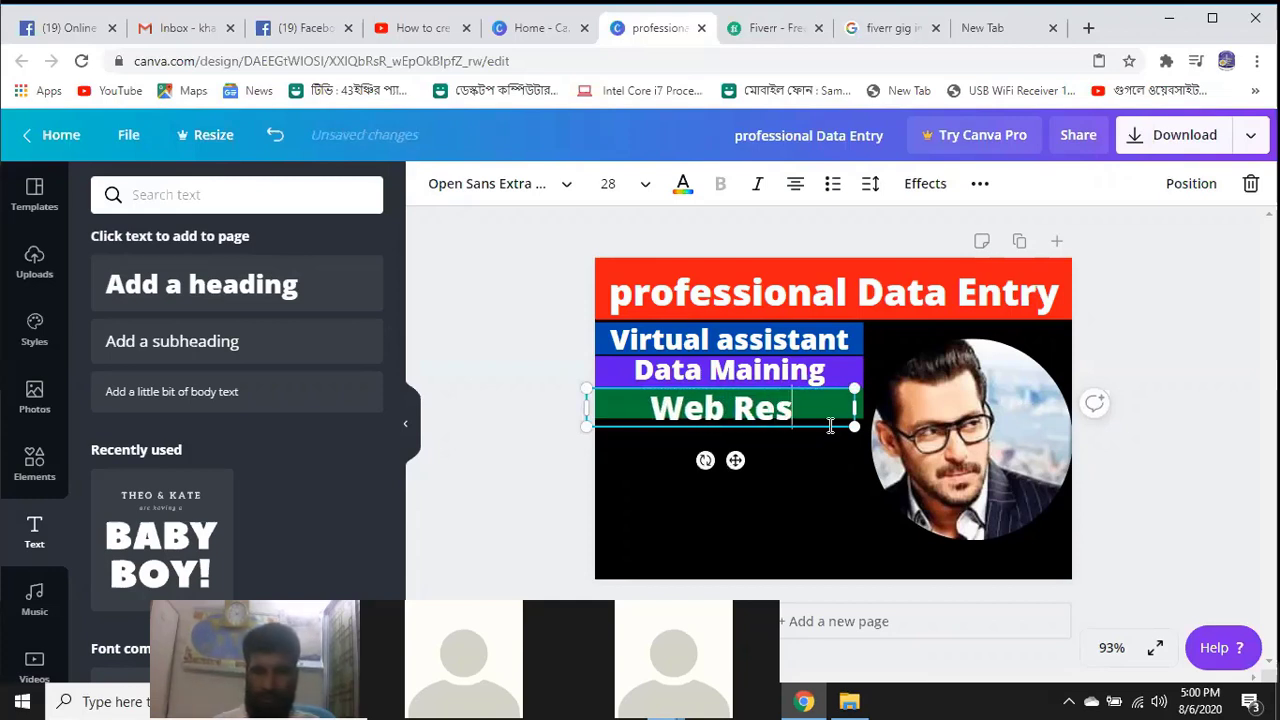
key(BackSpace)
text(a)
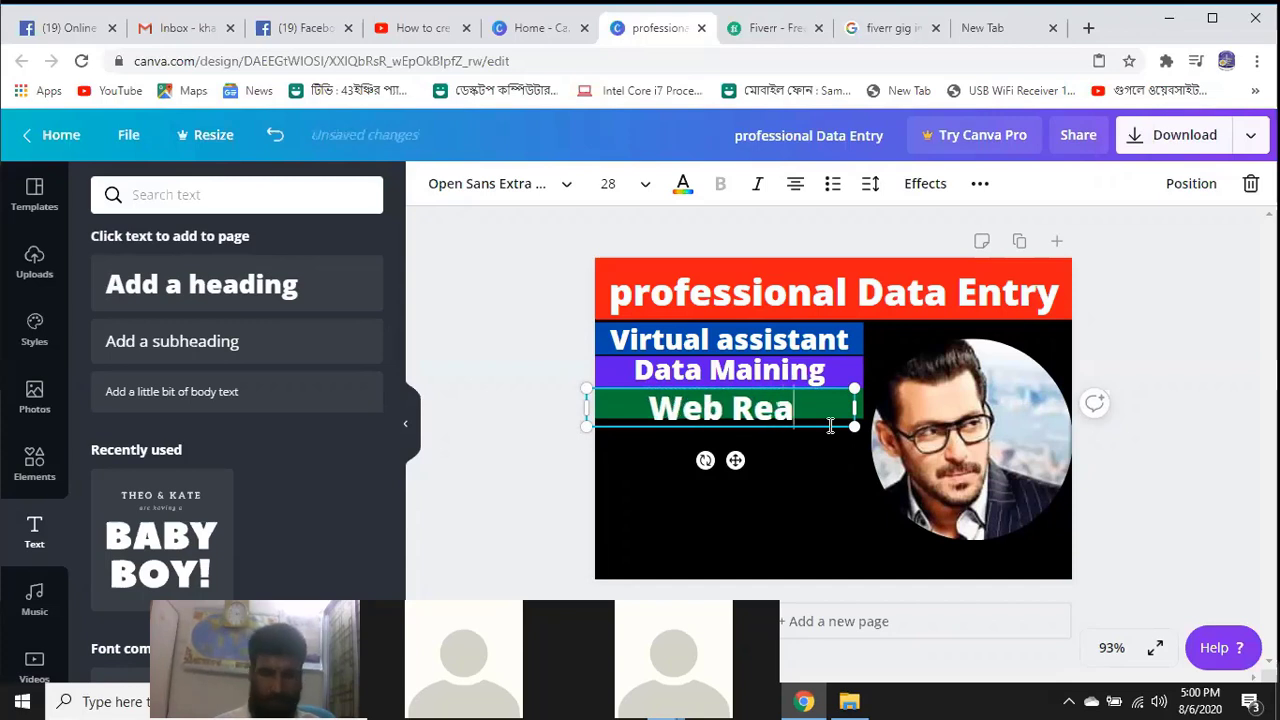
text(su)
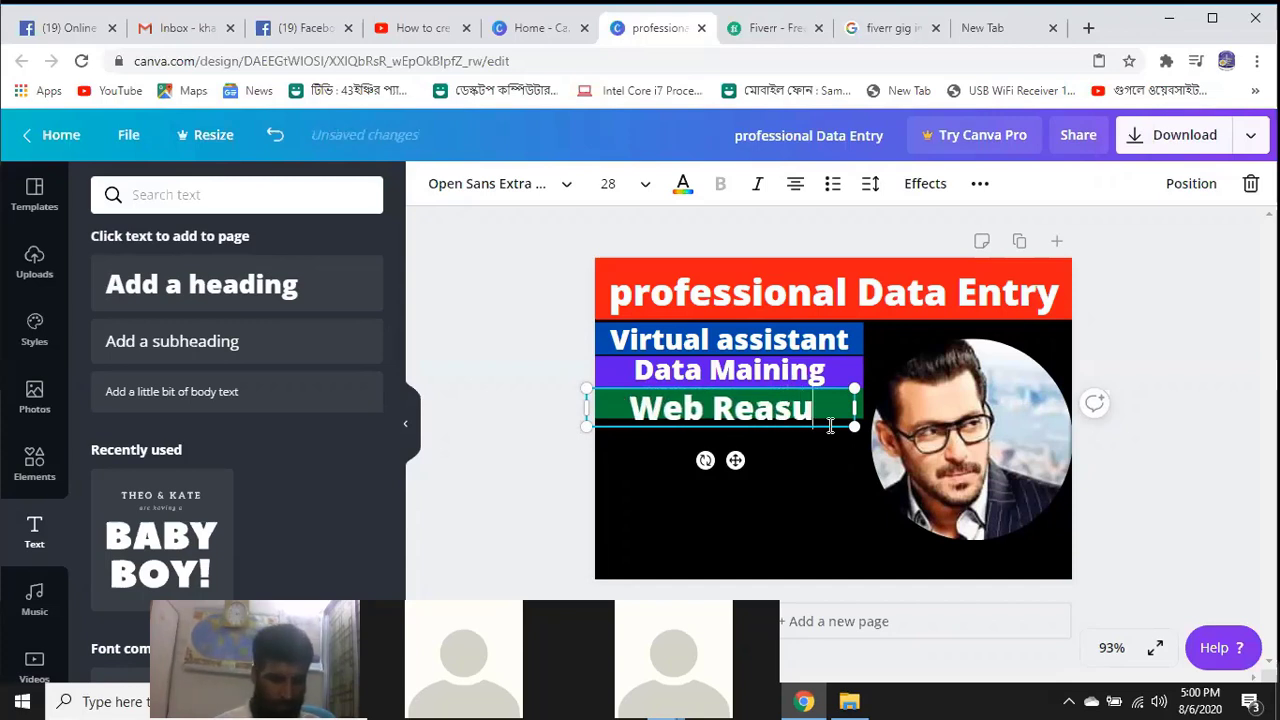
text(arce)
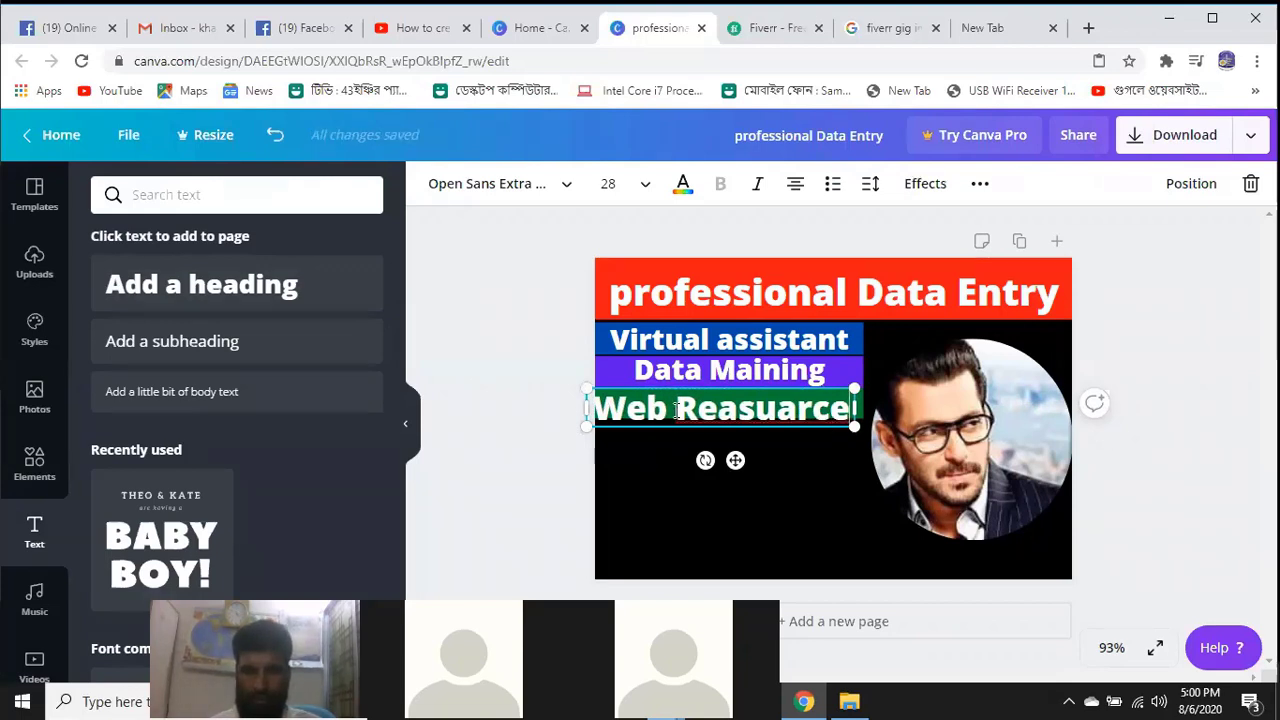
Check the spelling of "Reasuarce" in the spelling suggestions and against the gig examples in the Google image results, returning to the Canva design
drag(677, 410, 829, 412)
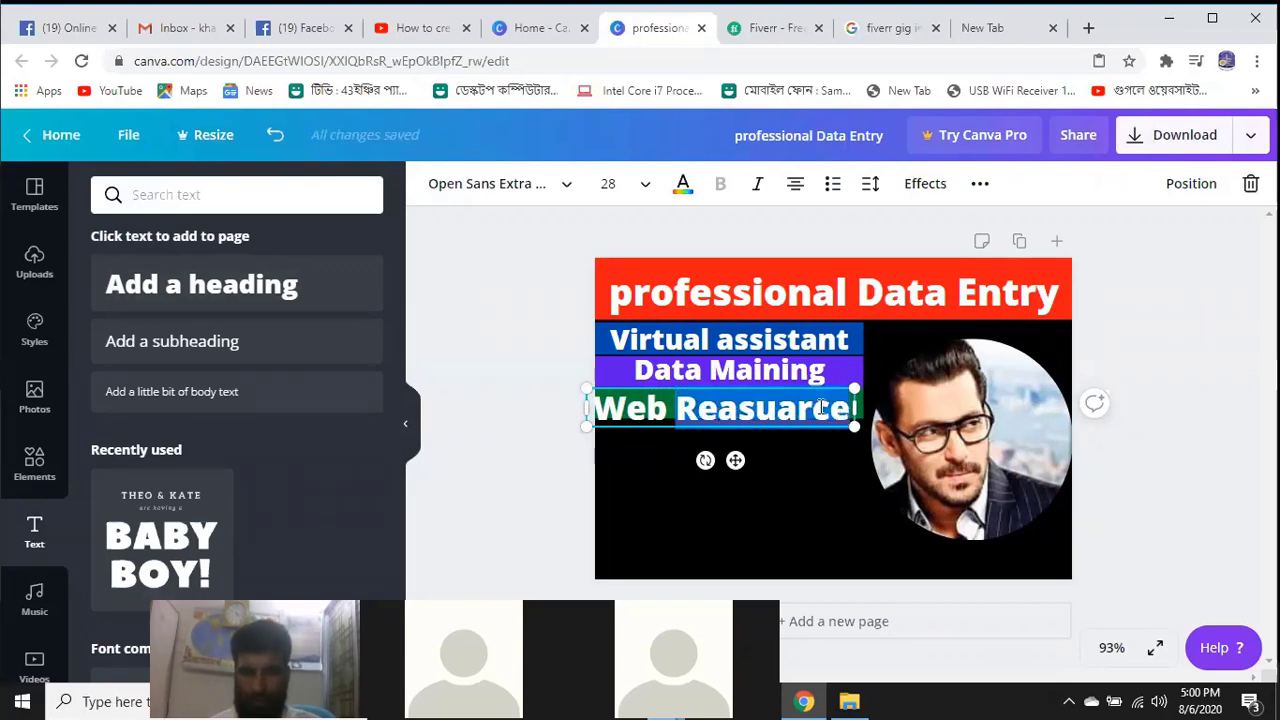
right_click(819, 405)
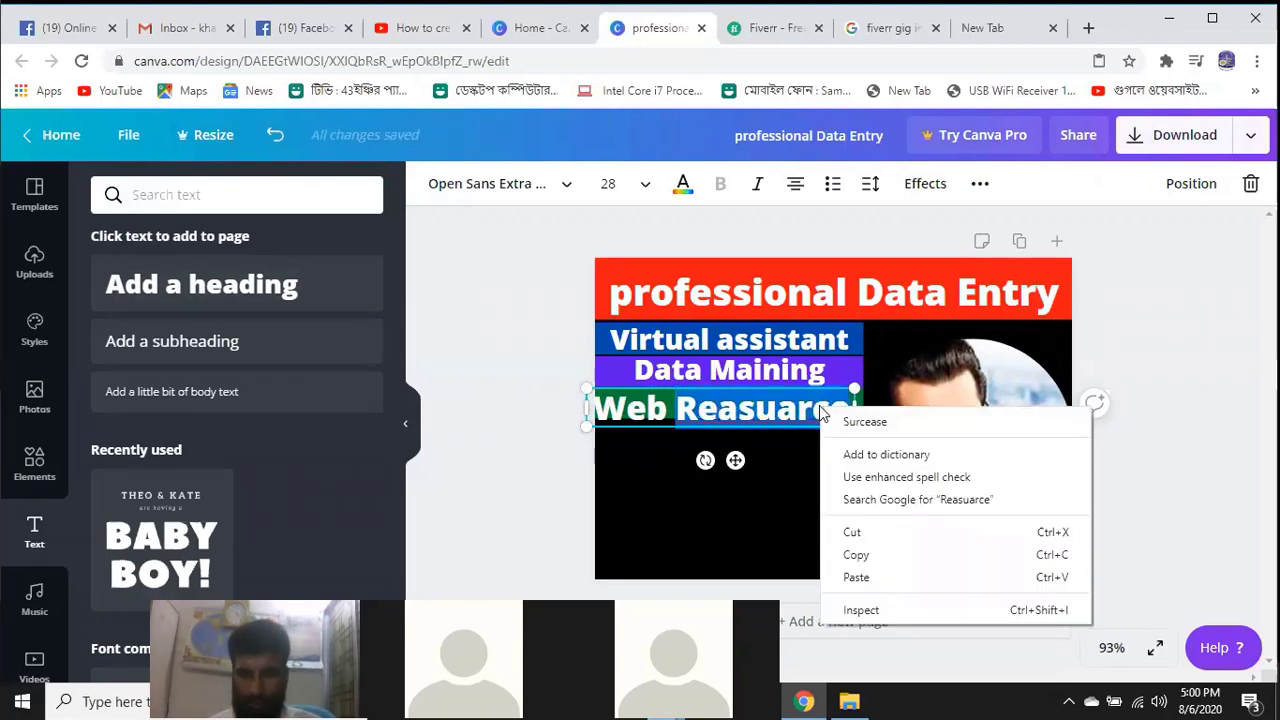
click(743, 410)
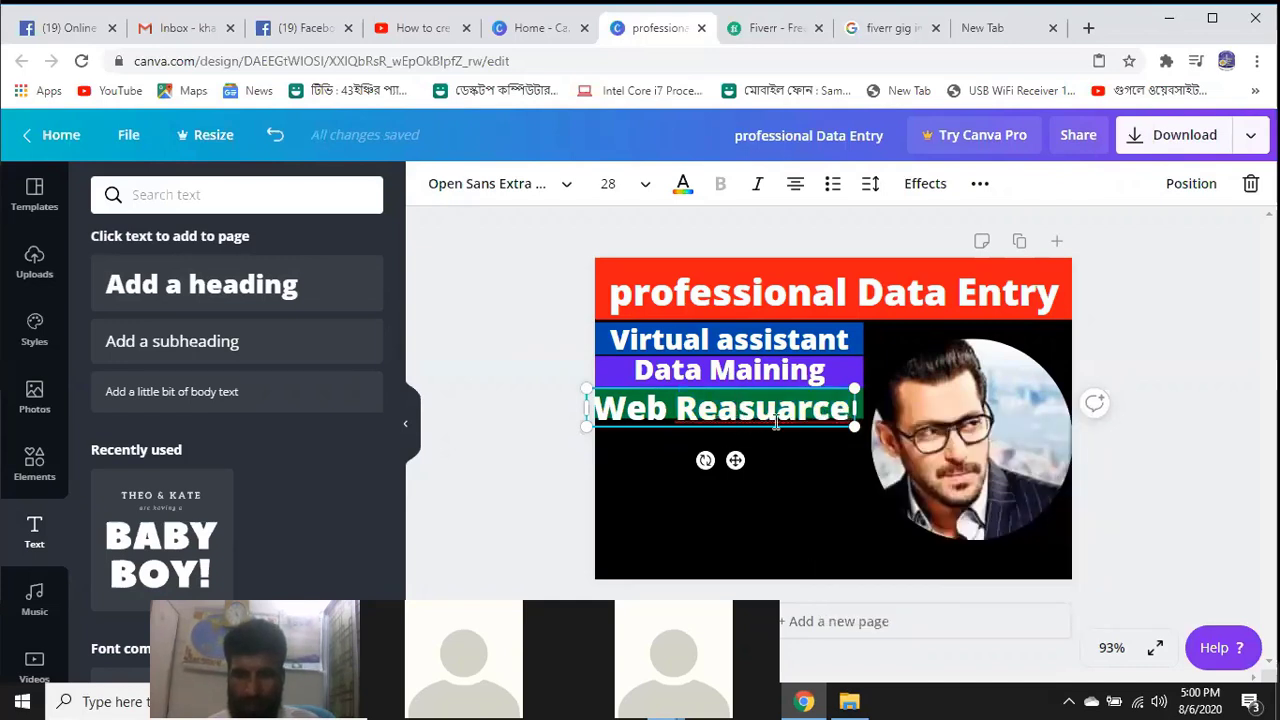
click(888, 30)
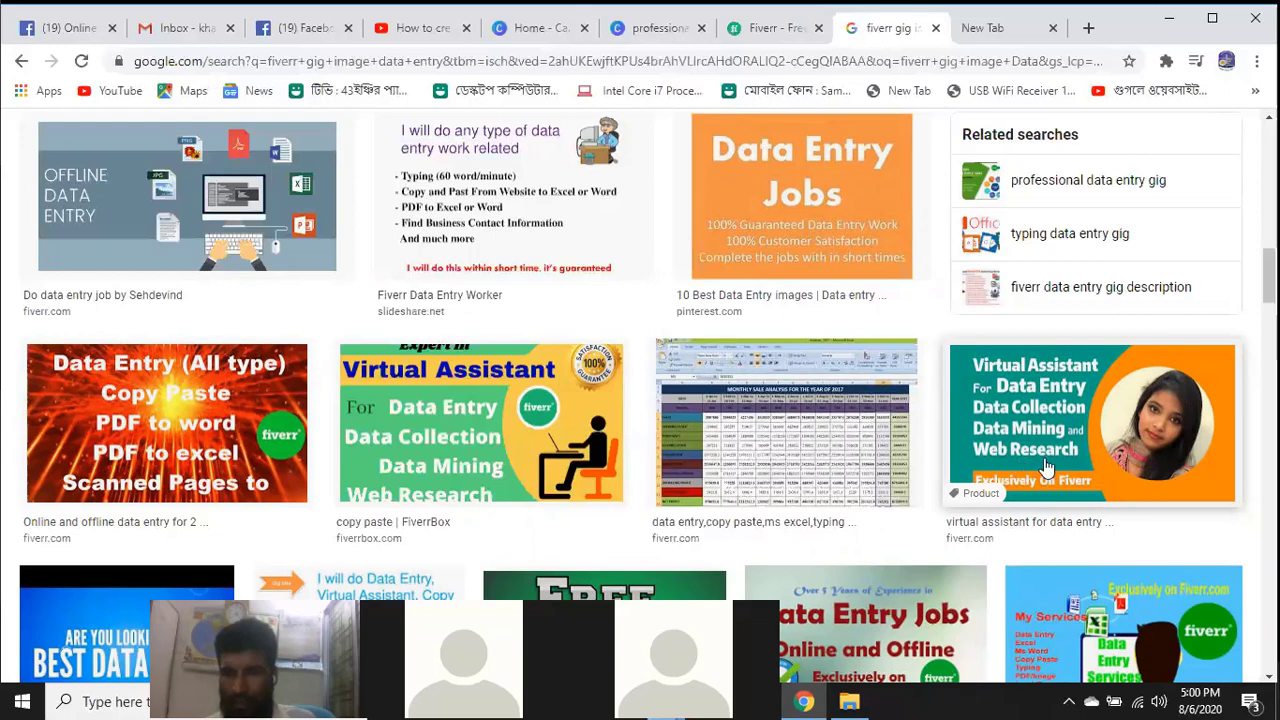
click(668, 30)
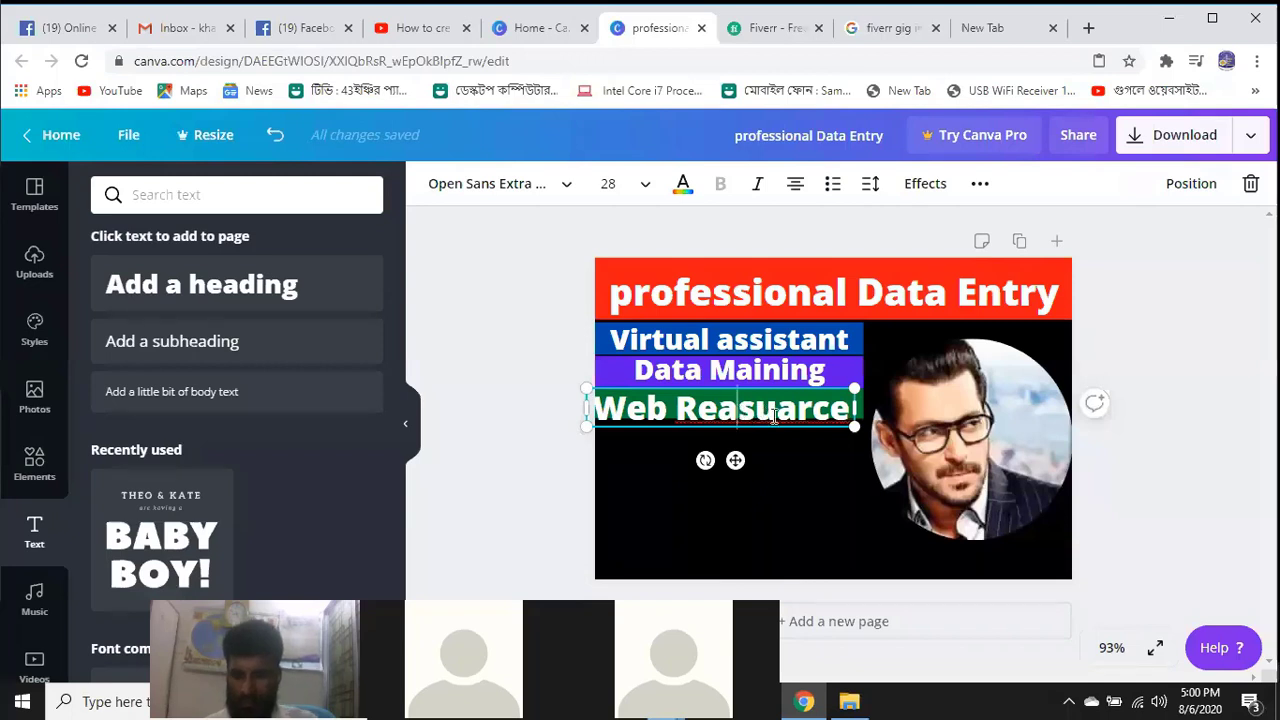
Correct the text on the dark green strip to "Web Research", rechecking the spelling against the gig example in the Google image results
key(BackSpace)
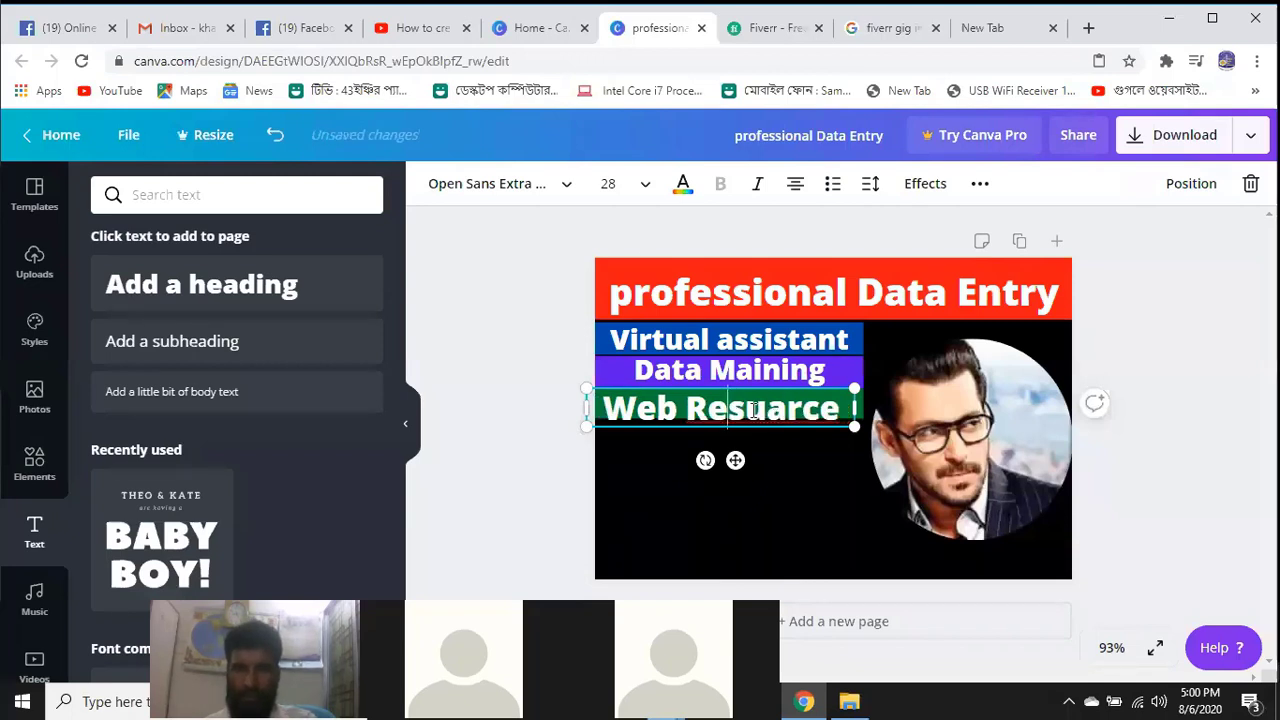
click(890, 30)
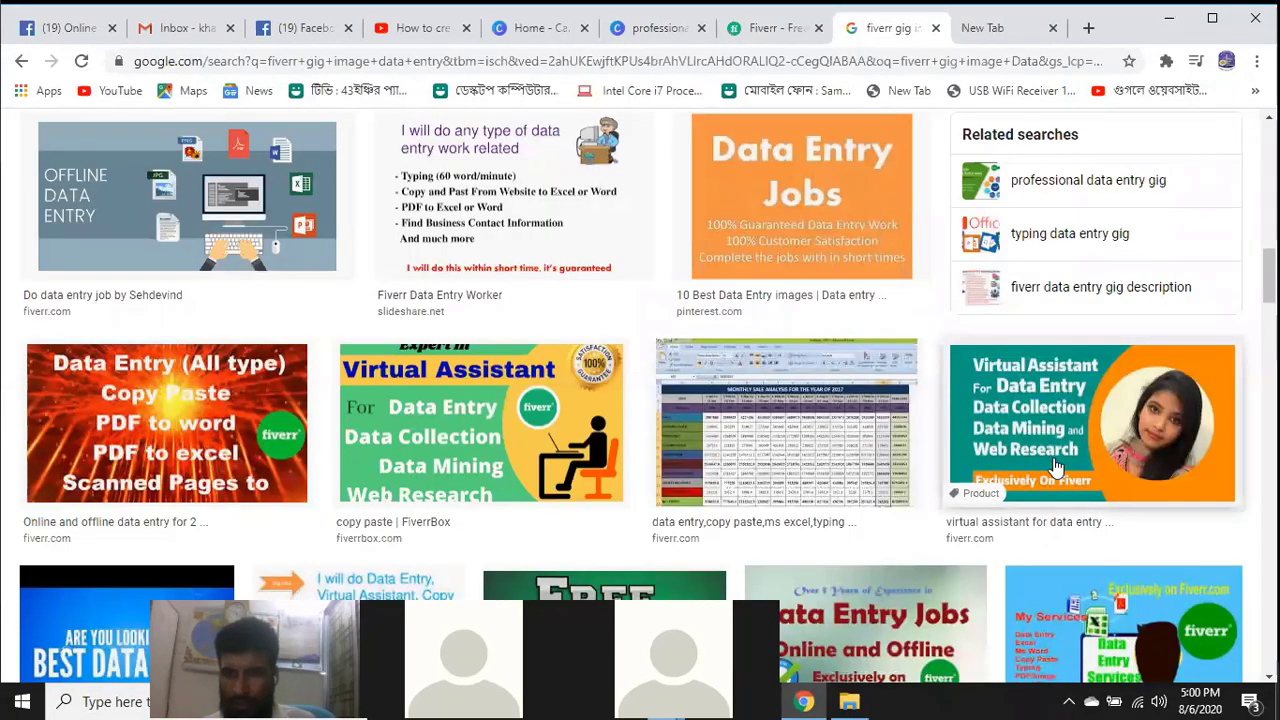
click(660, 28)
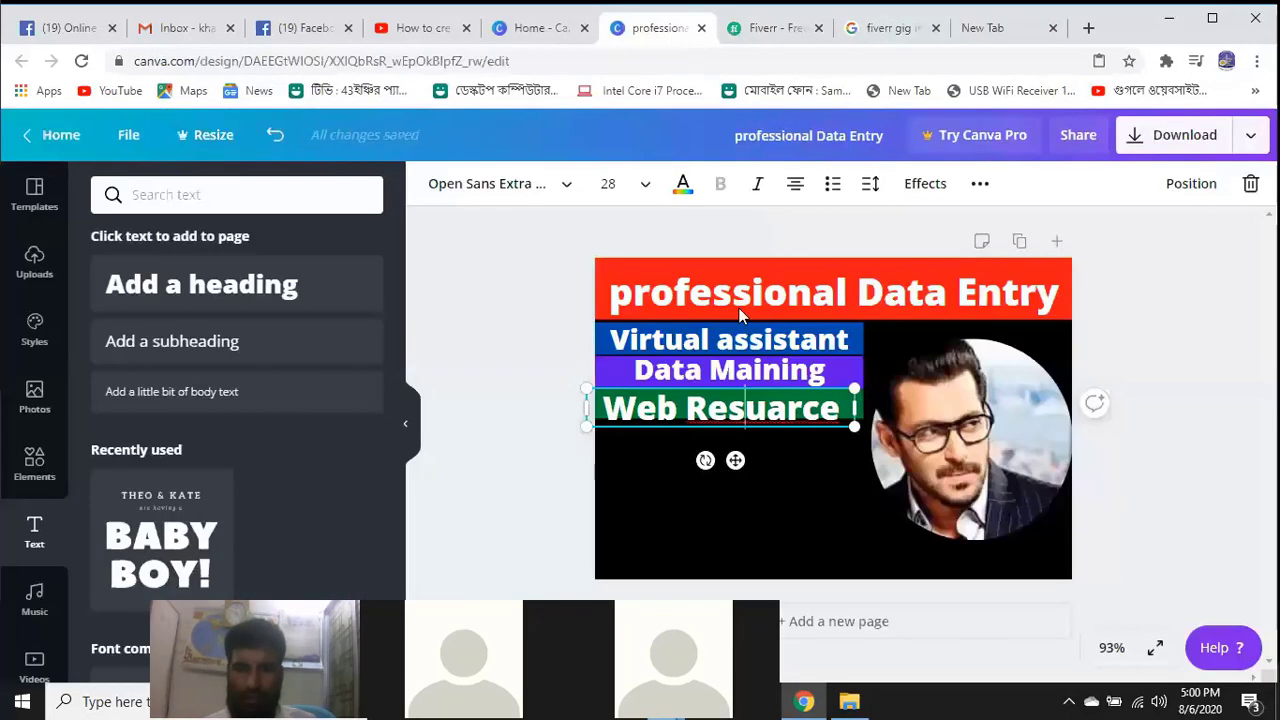
click(760, 424)
text(e)
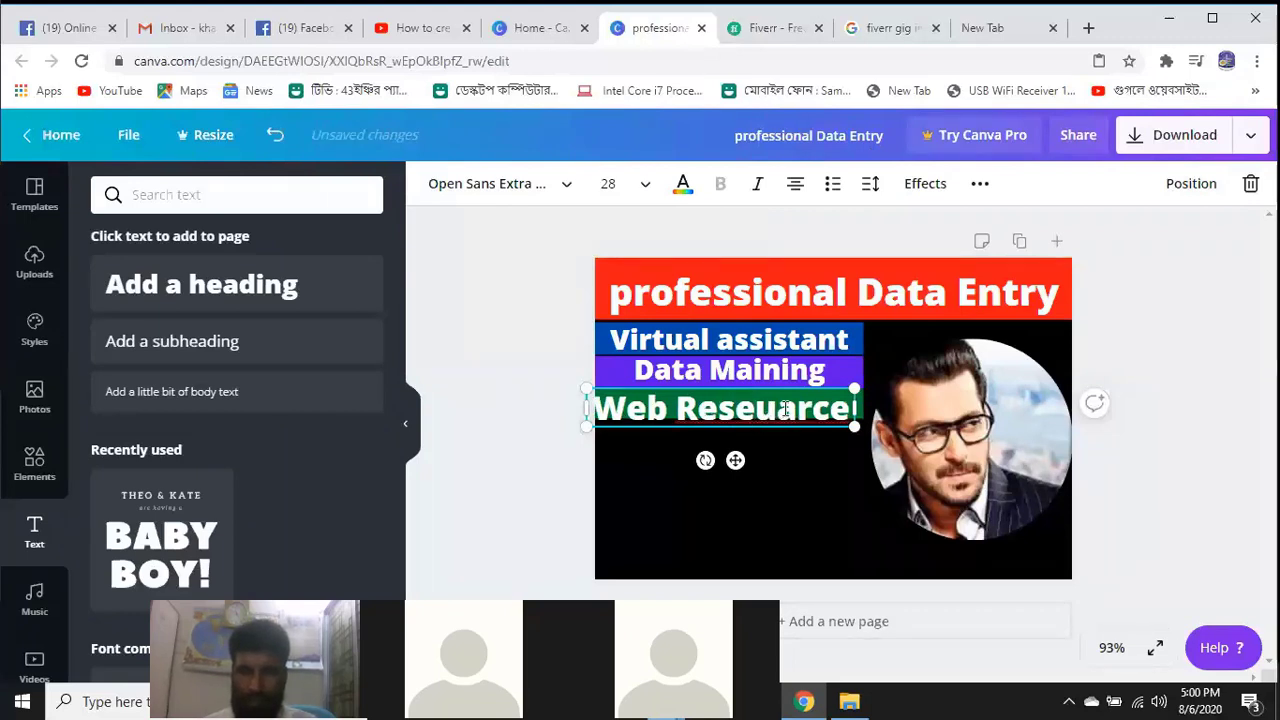
key(Delete)
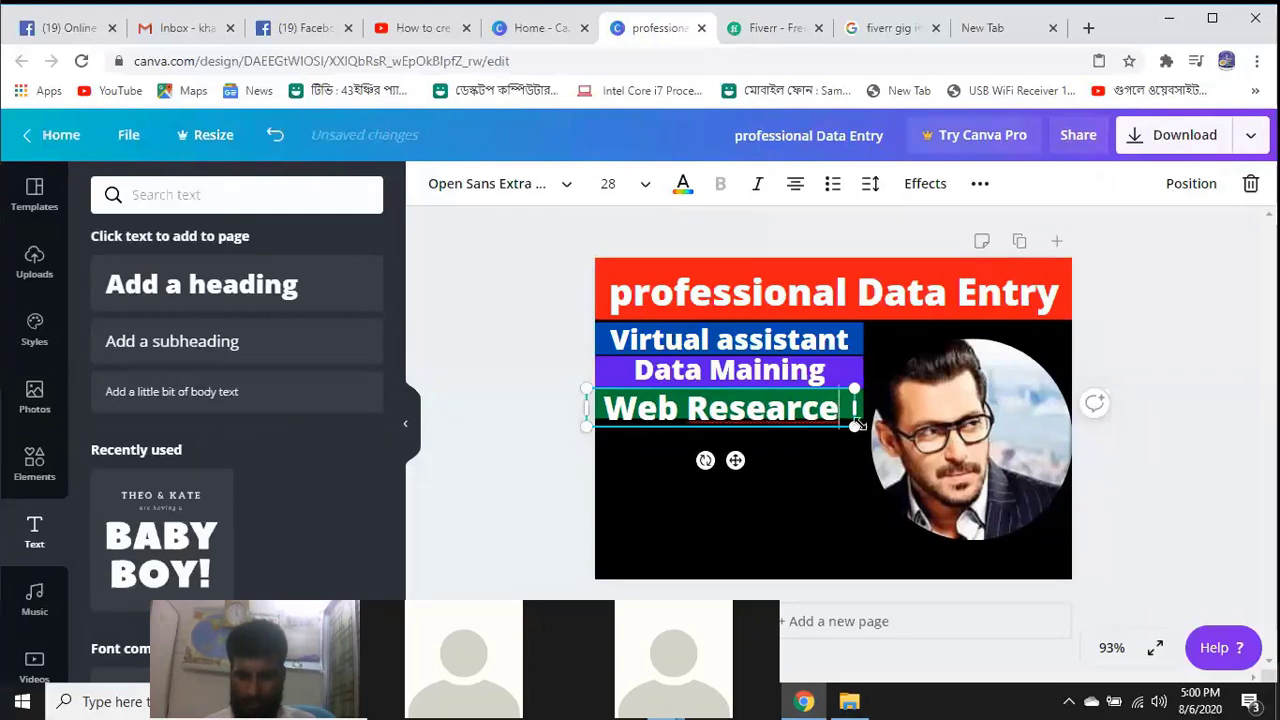
key(BackSpace)
text(h)
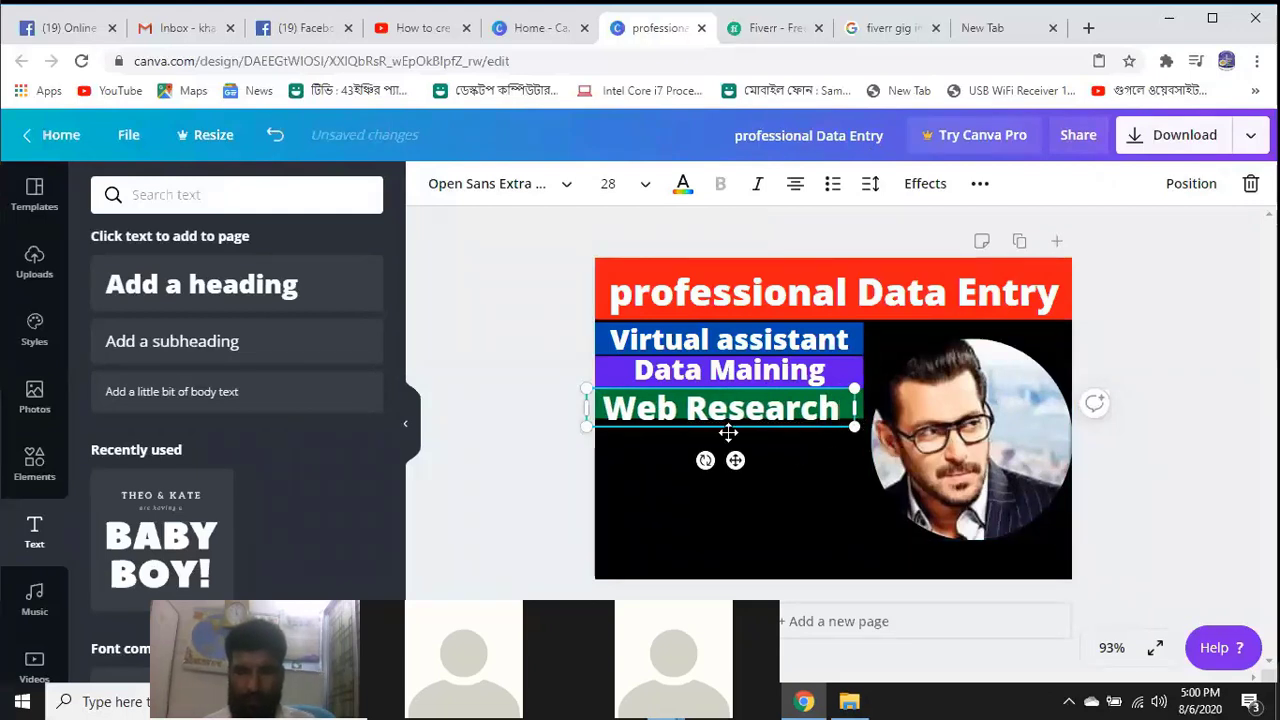
Set the font size of the "Web Research" text to 24
drag(817, 403, 610, 383)
click(634, 196)
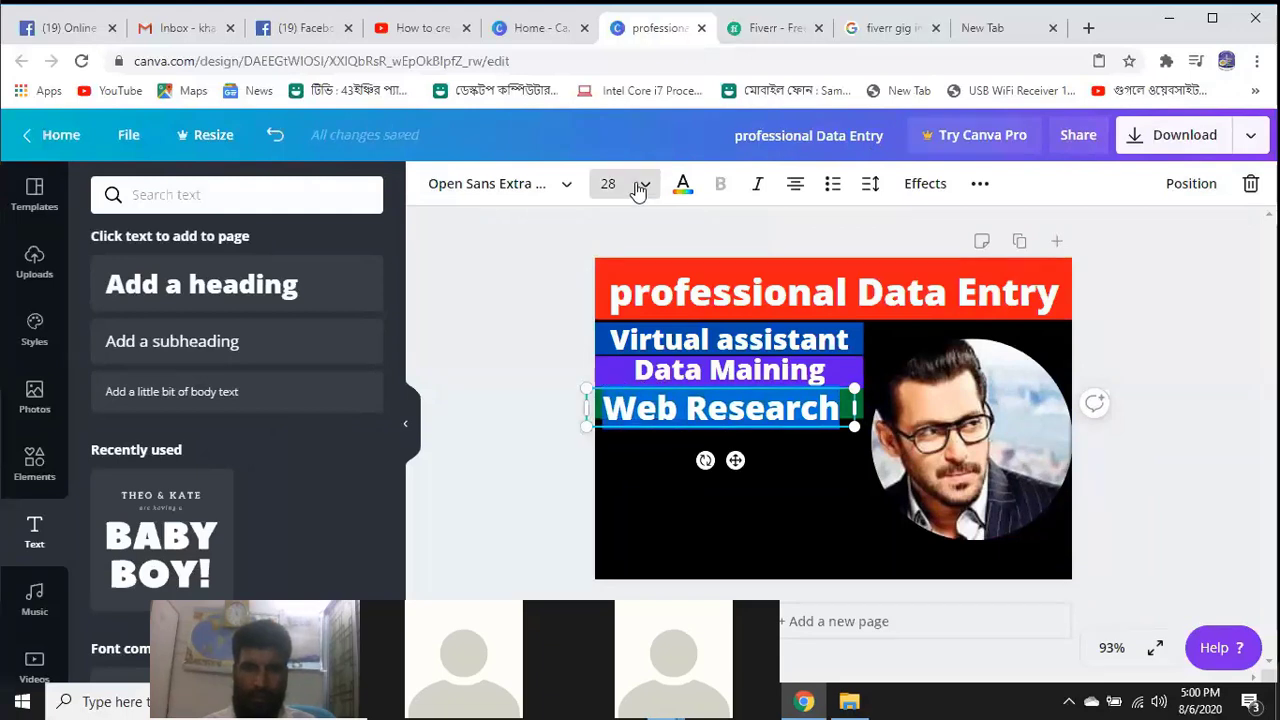
click(637, 341)
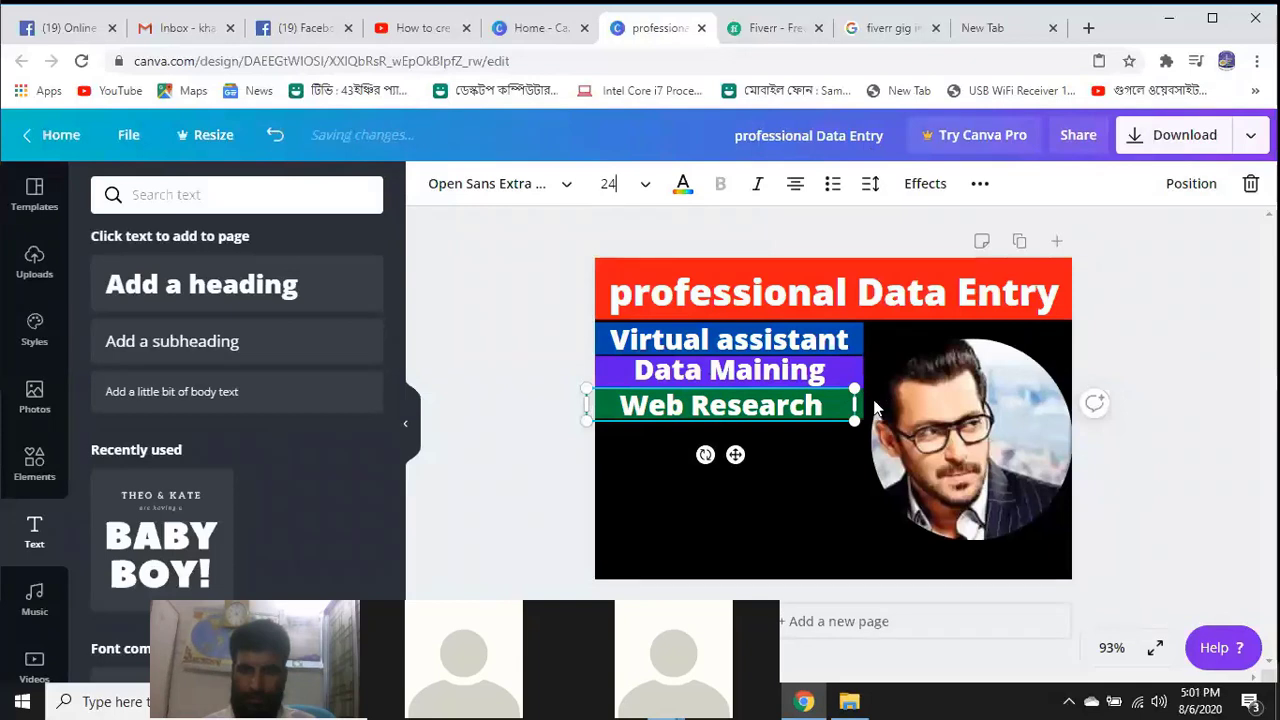
Adjust both sides of the "Web Research" text box to match the dark green strip's edges, centring the text on the strip
drag(857, 401, 862, 402)
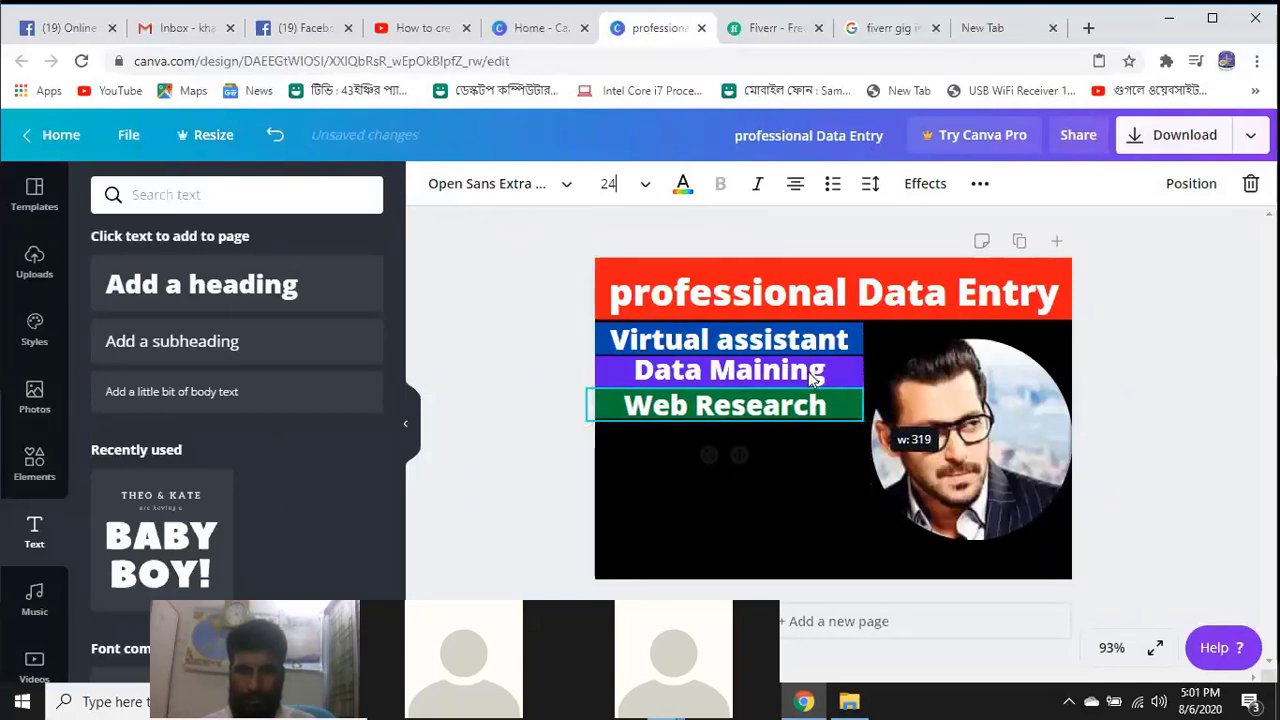
click(840, 340)
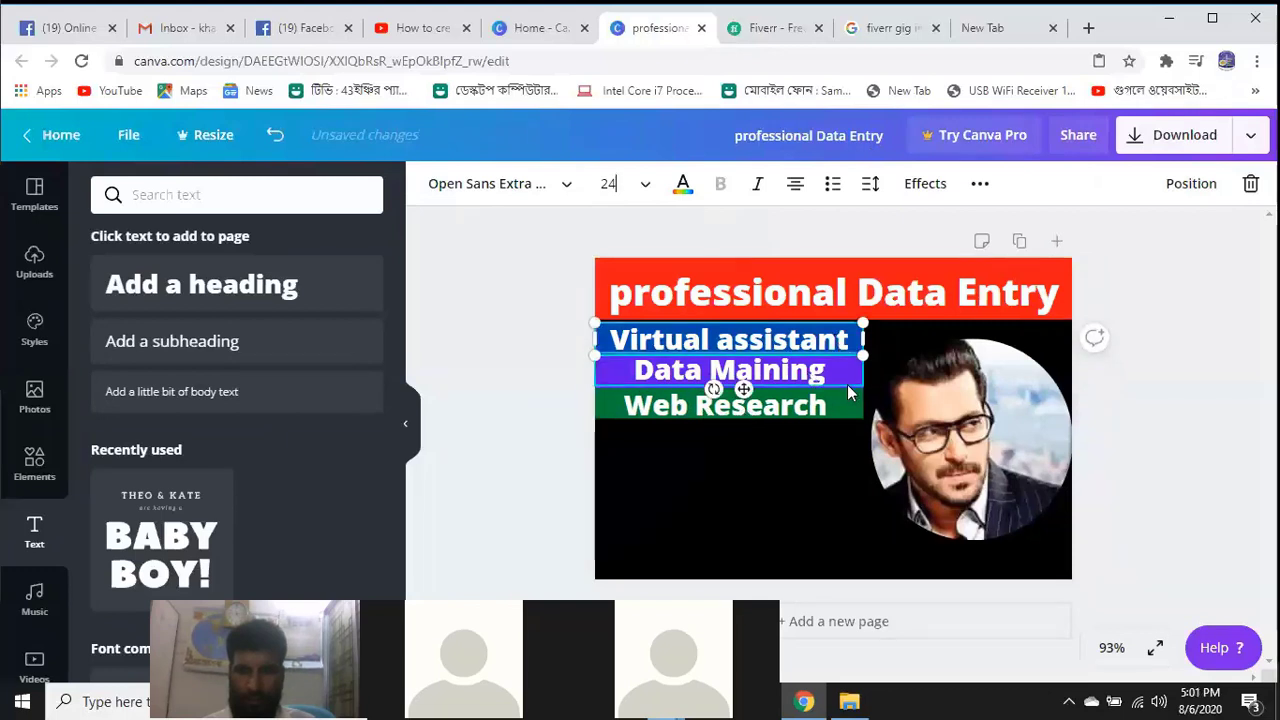
click(845, 385)
click(845, 403)
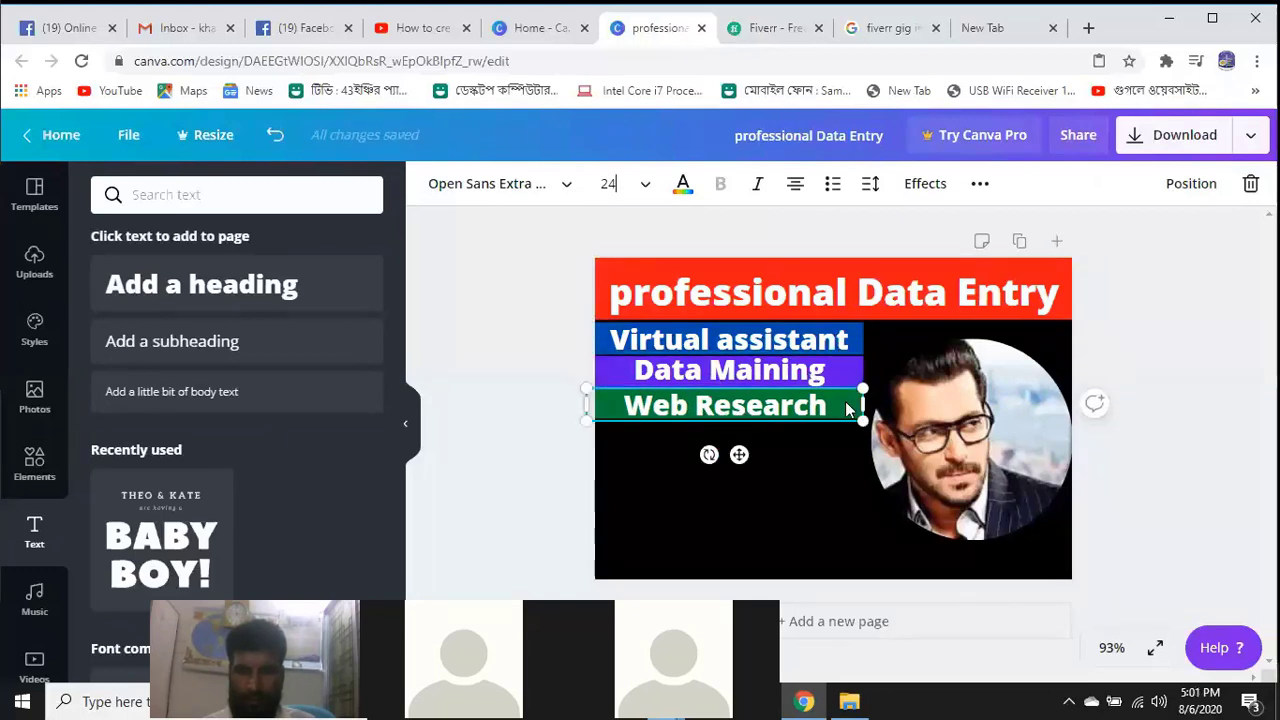
drag(590, 403, 599, 404)
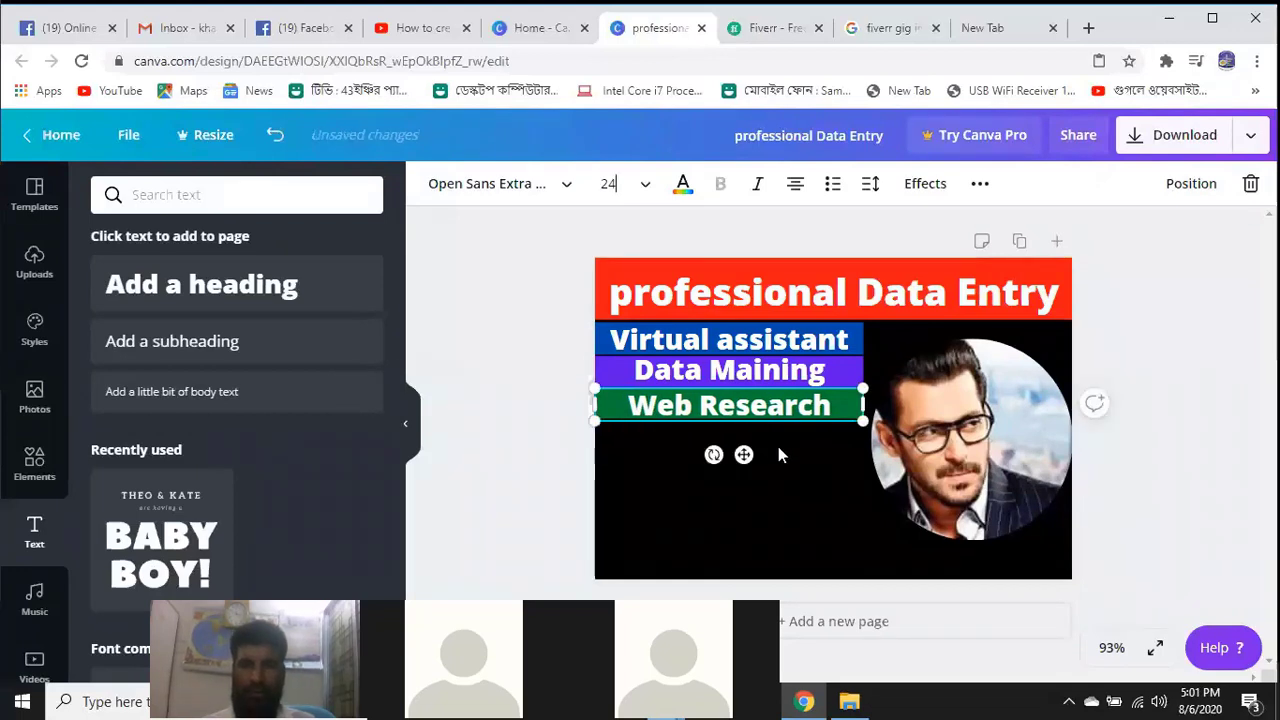
click(781, 455)
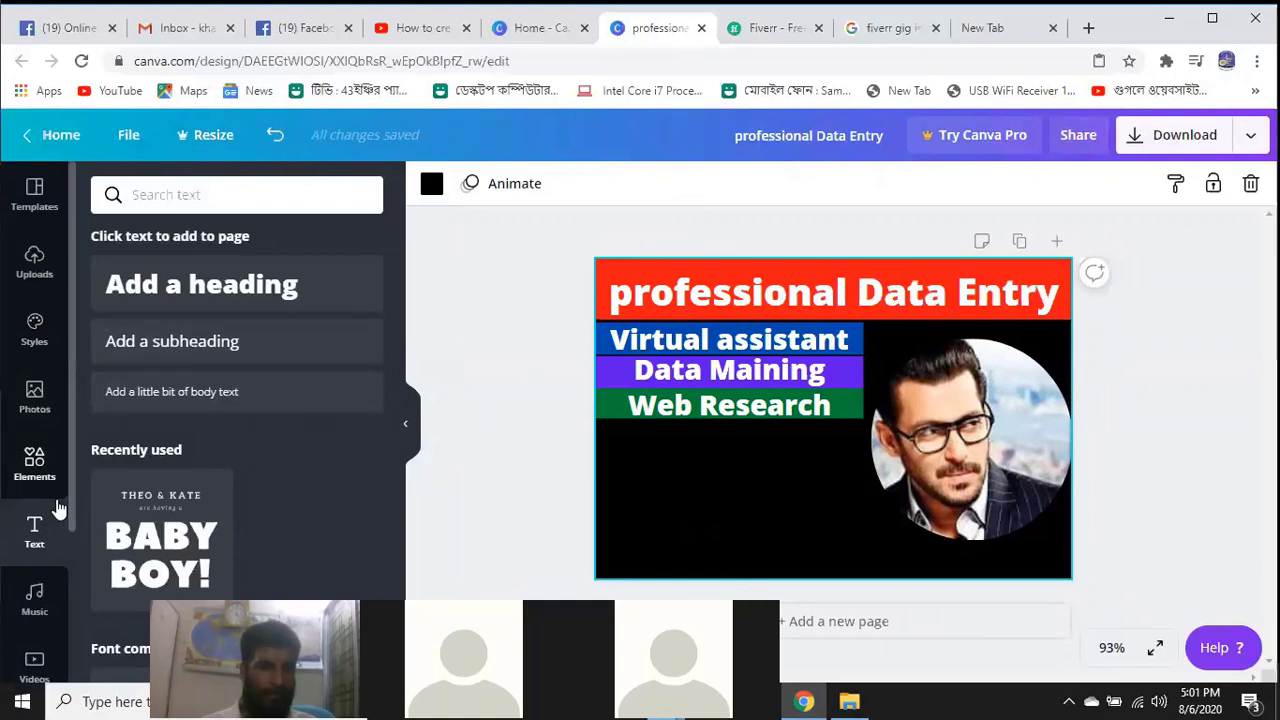
Add another single-image grid and reduce it to a thin strip directly below the "Web Research" strip, roughly matching its width and height
click(35, 462)
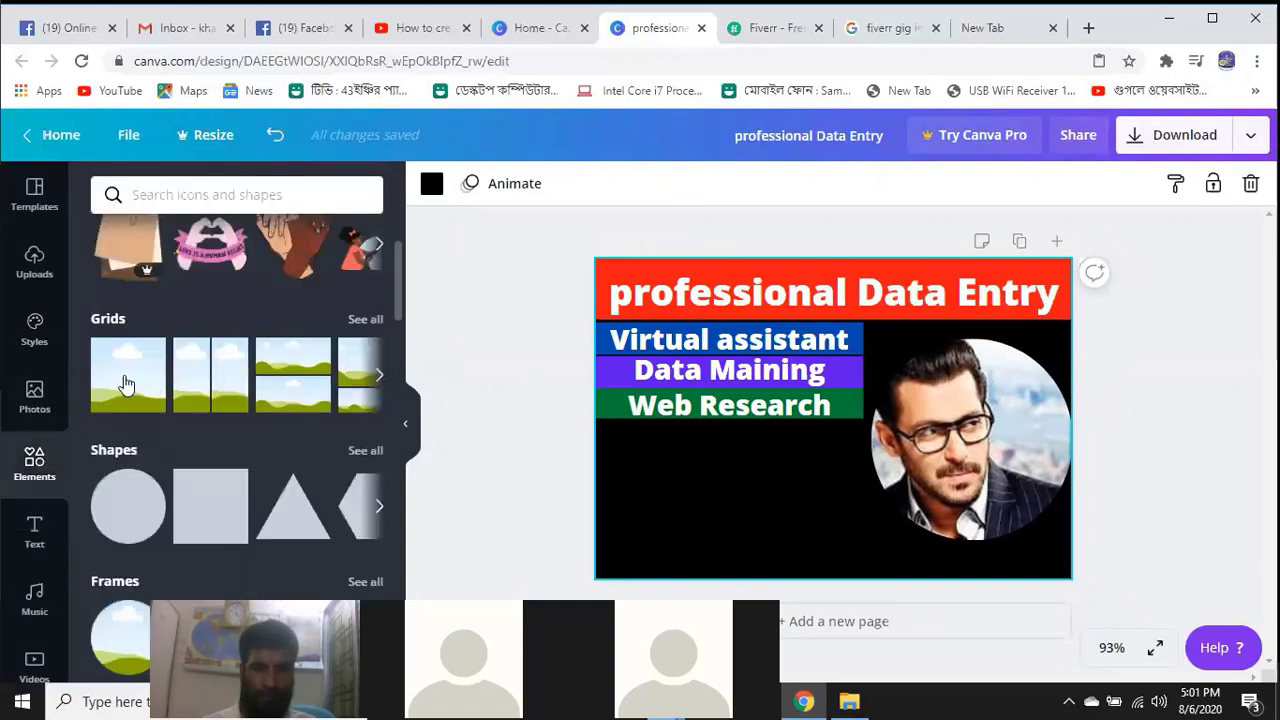
drag(123, 380, 937, 420)
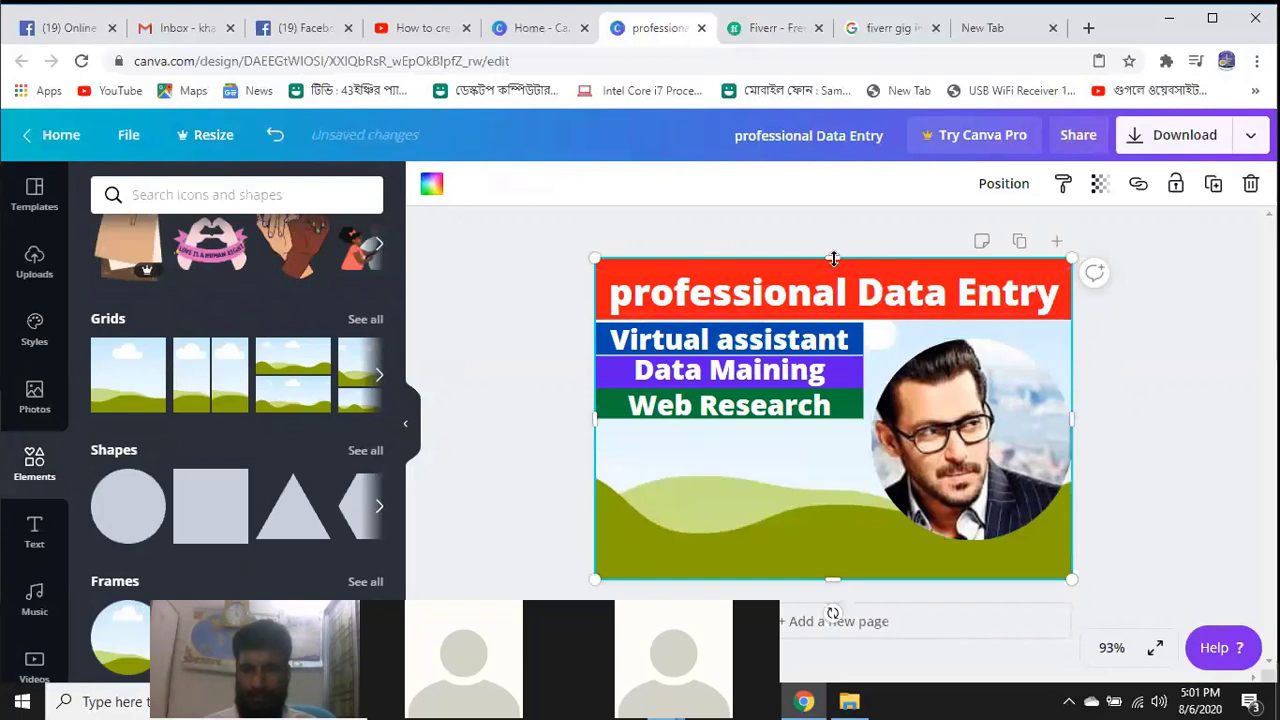
drag(871, 360, 887, 477)
drag(892, 505, 900, 549)
drag(594, 581, 806, 570)
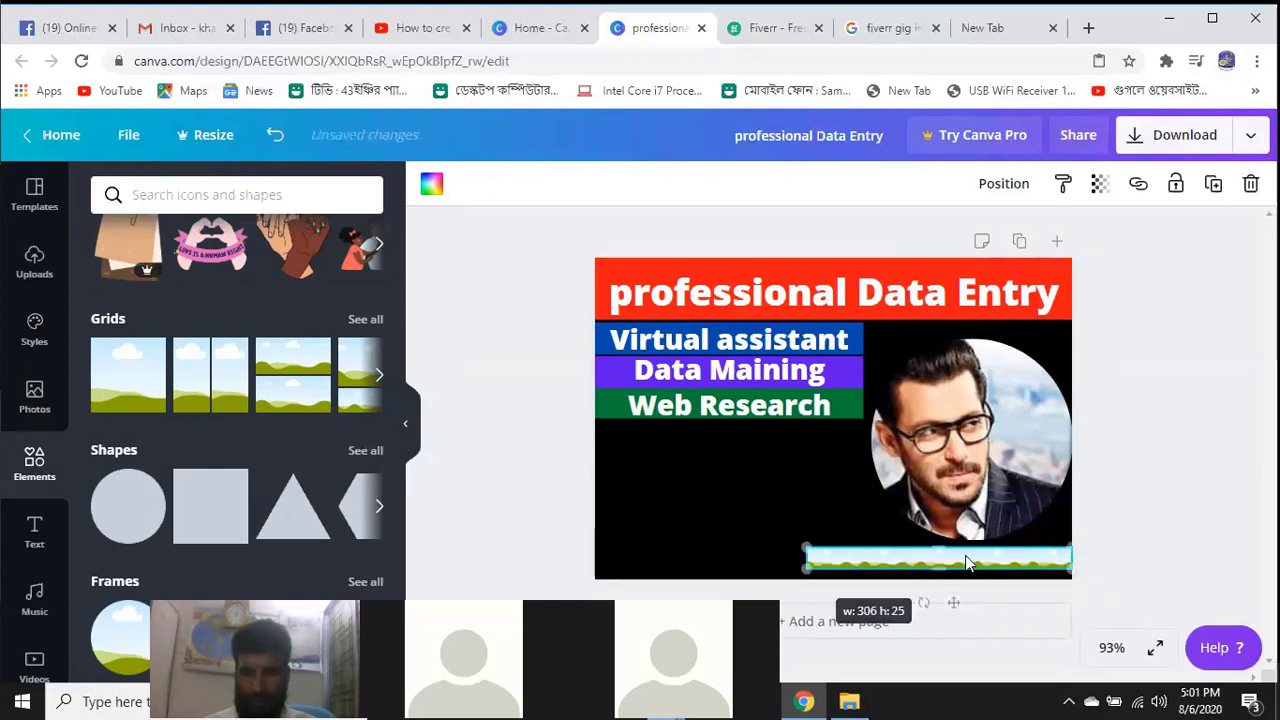
drag(963, 566, 750, 432)
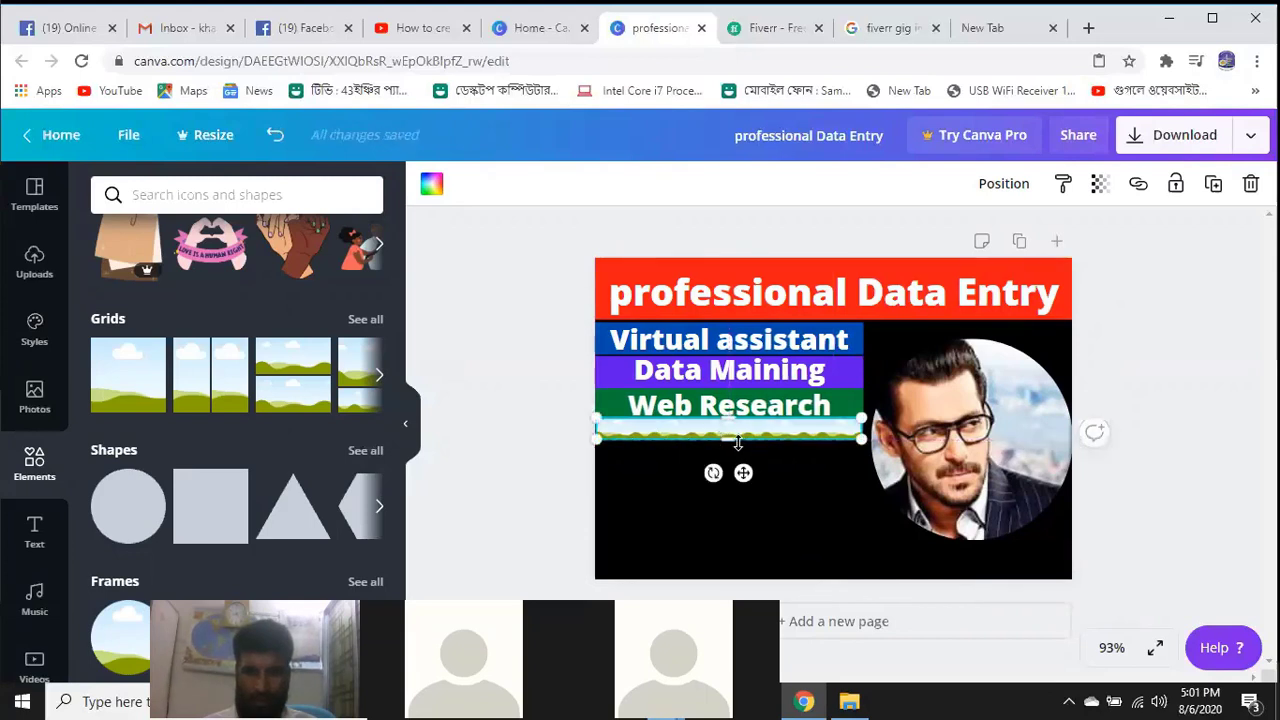
drag(737, 446, 838, 441)
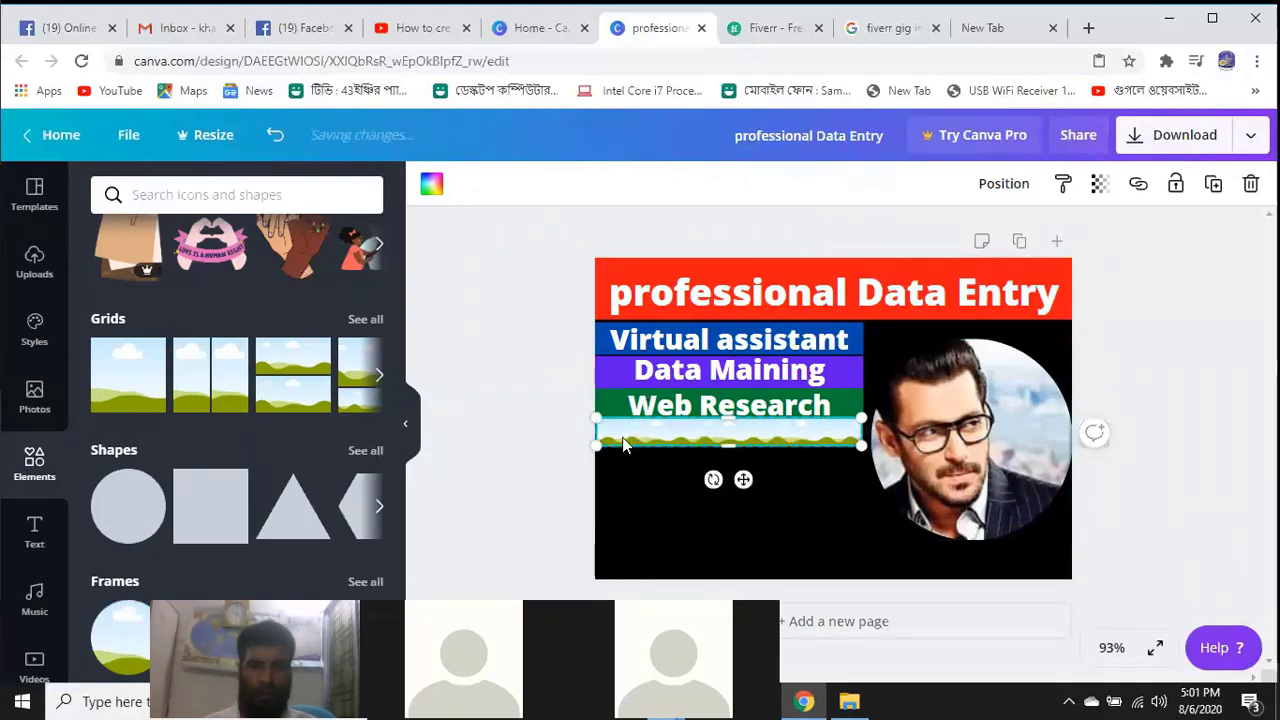
Fill the new strip below "Web Research" with yellow from the default colours
click(433, 185)
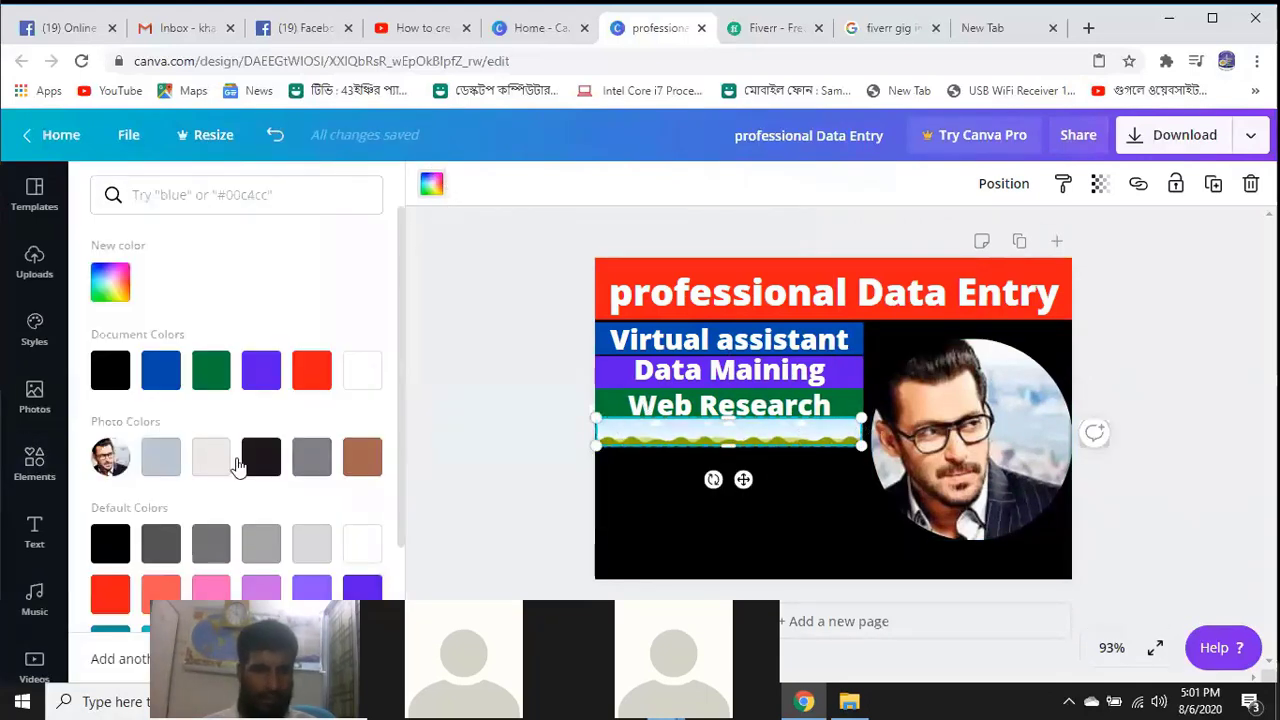
scroll(250, 458, down, 2)
scroll(250, 458, up, 2)
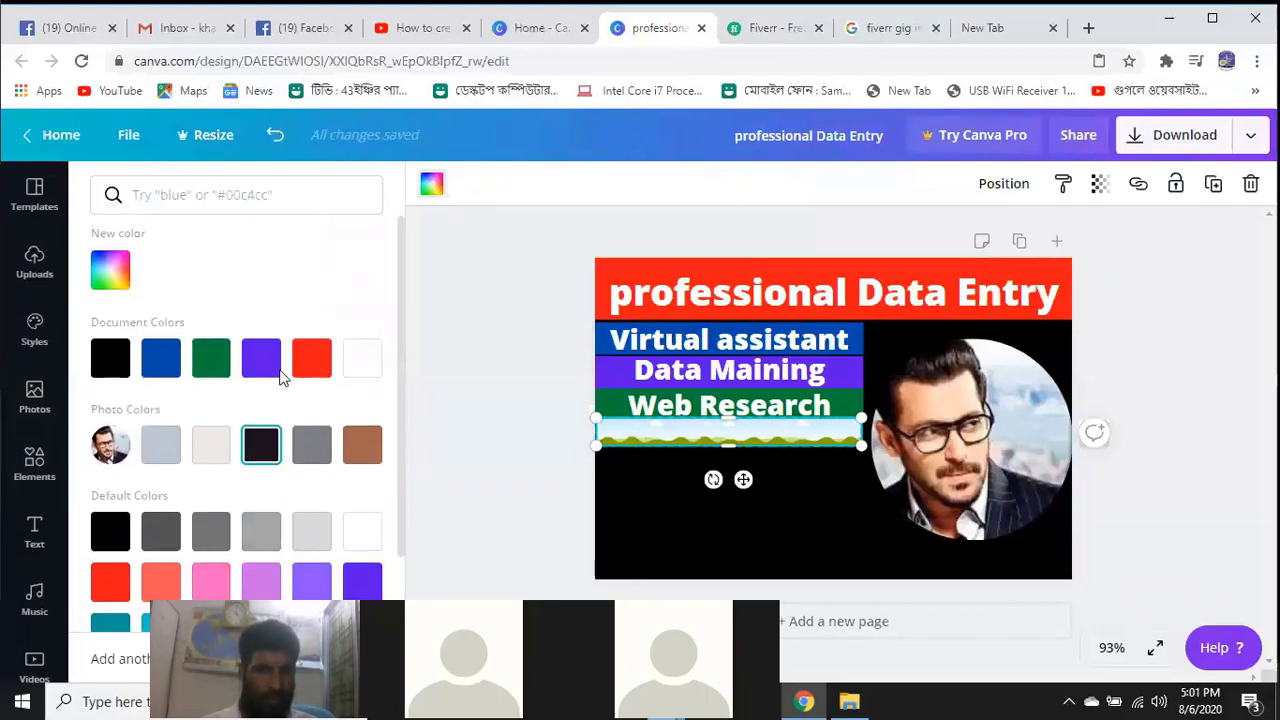
scroll(260, 450, down, 2)
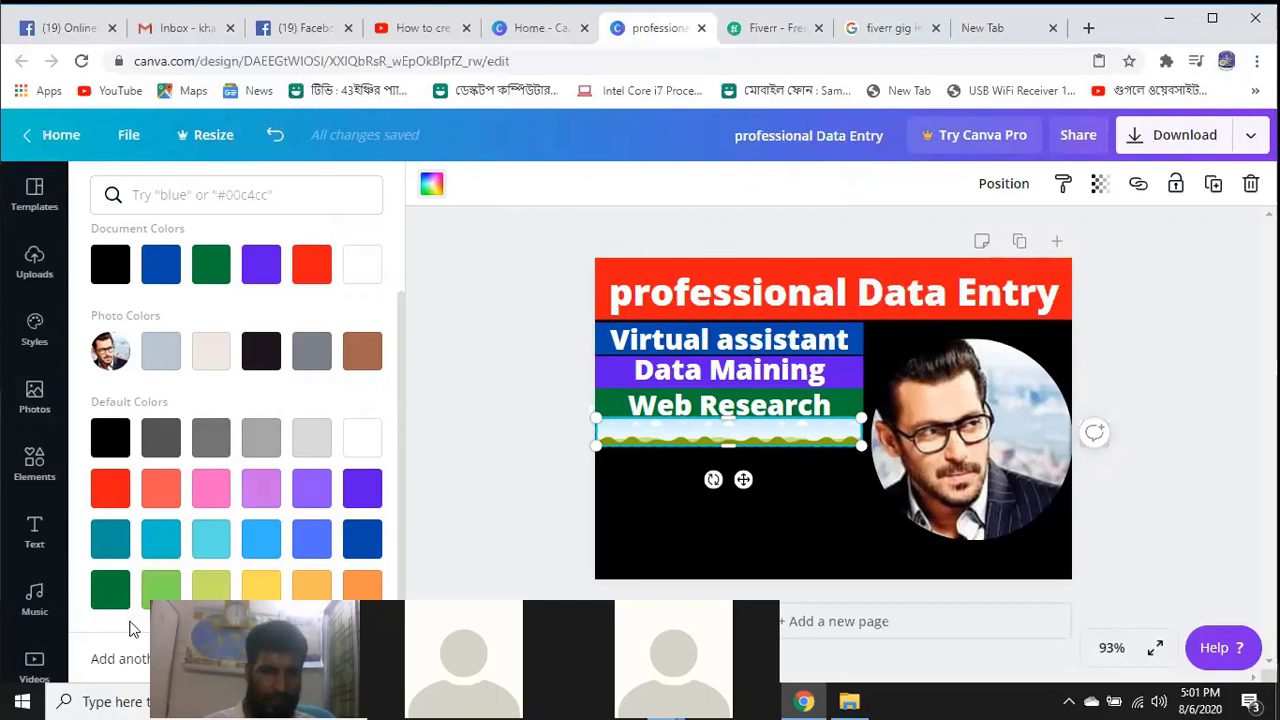
click(261, 588)
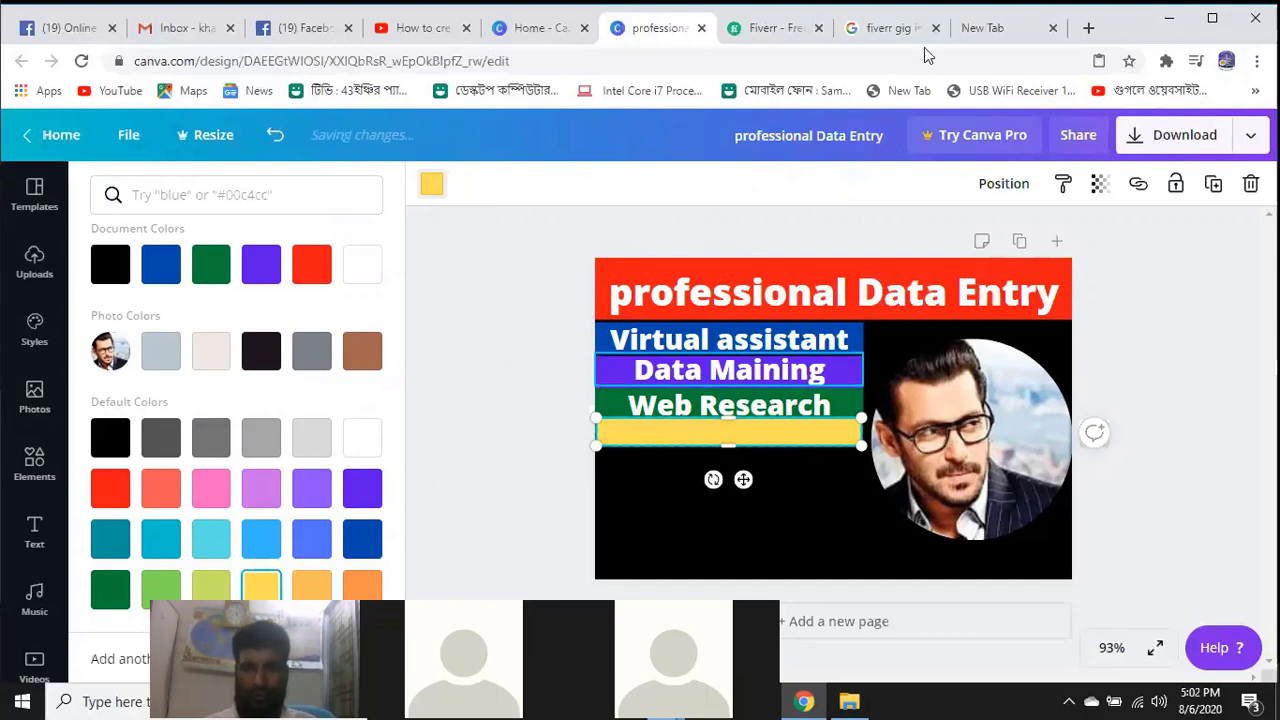
Switch to the Google image results and examine the data entry gig examples for service wording
click(878, 28)
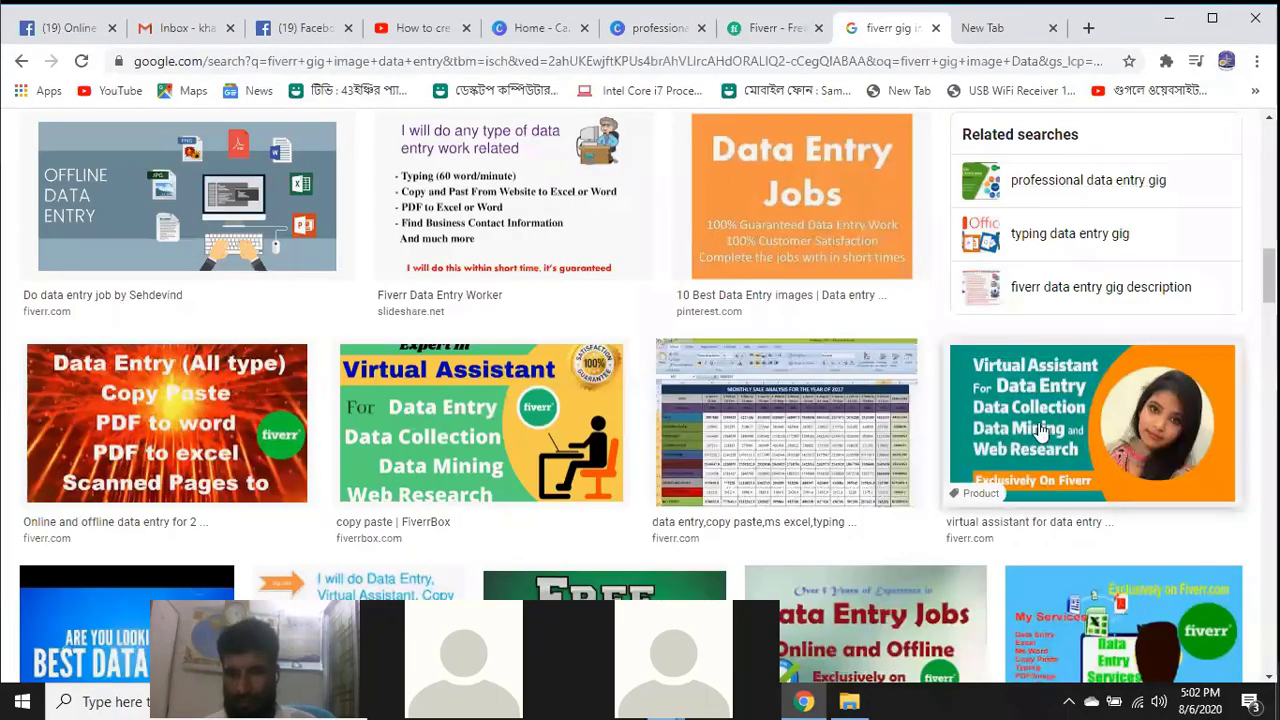
scroll(1030, 513, down, 5)
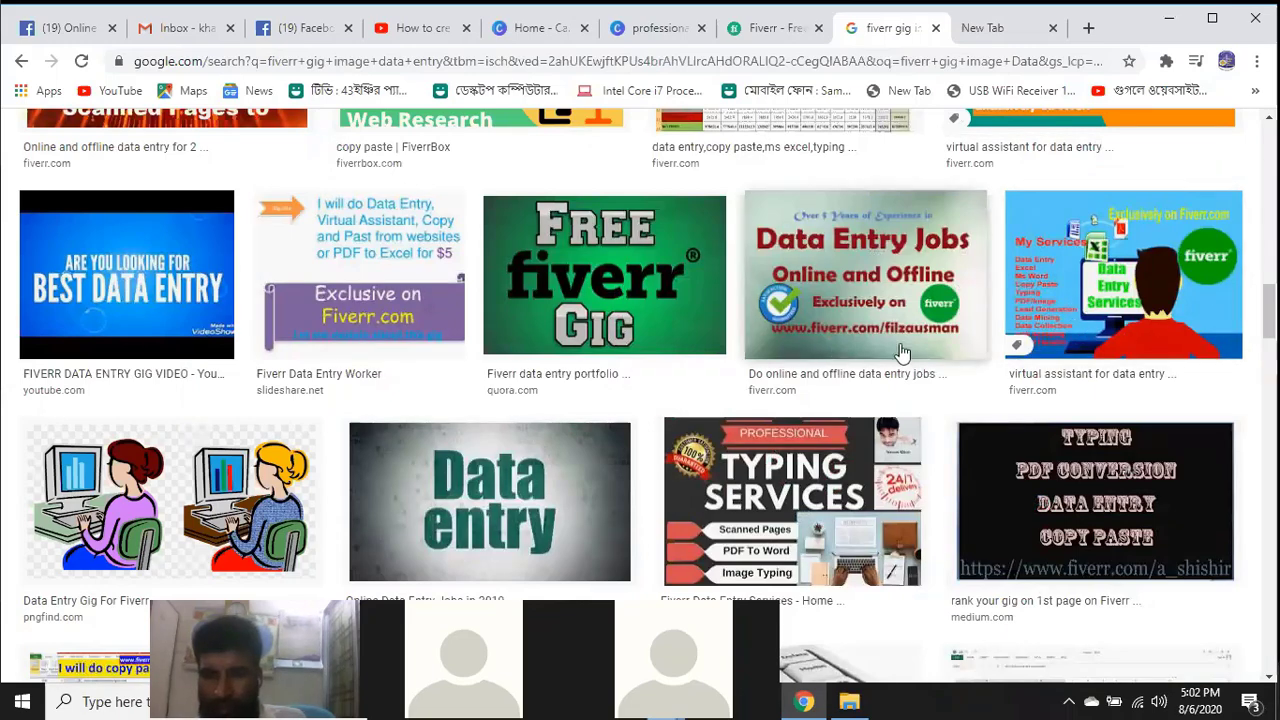
scroll(523, 314, down, 6)
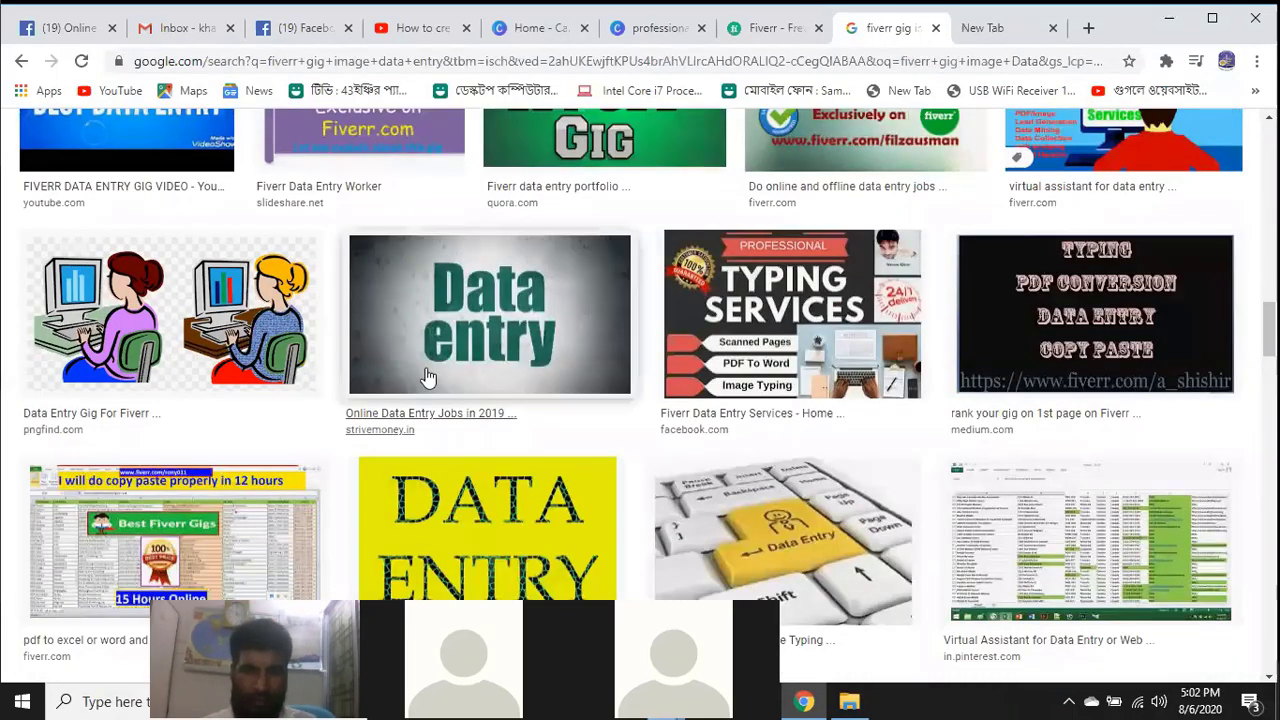
scroll(523, 314, up, 4)
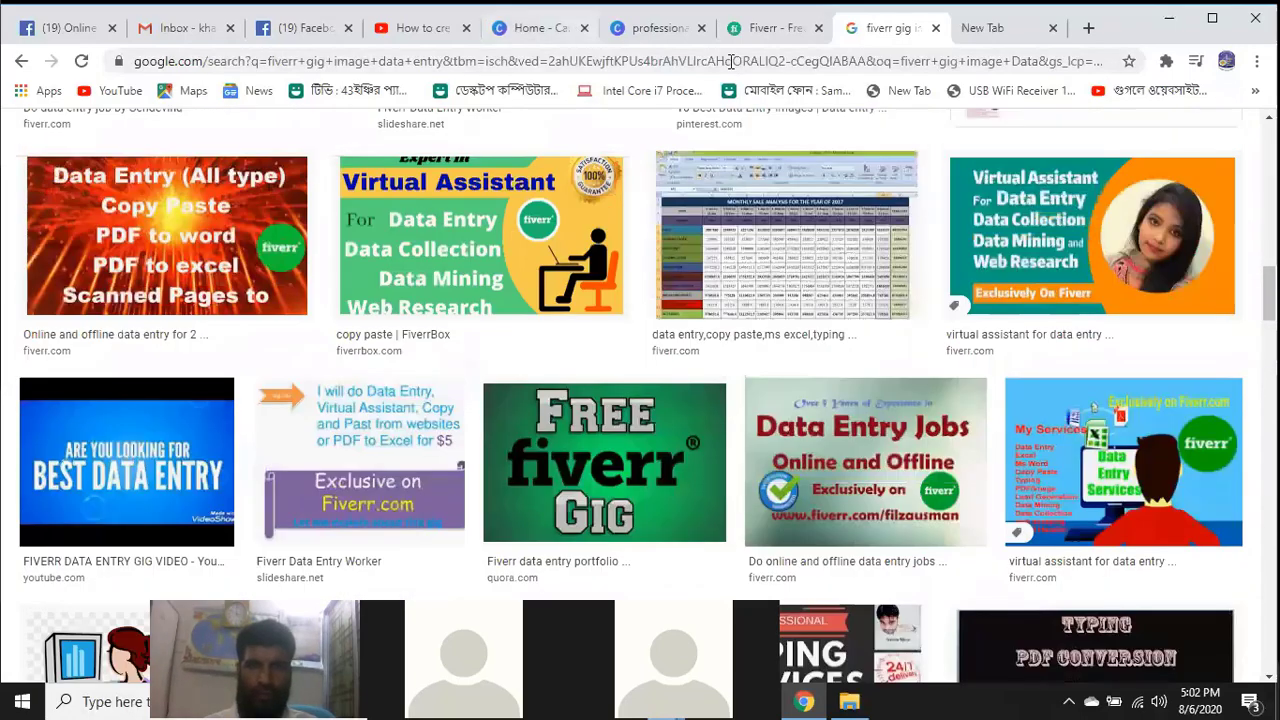
Return to the Canva design and add a heading reading "Data Collection" over the yellow strip
click(659, 30)
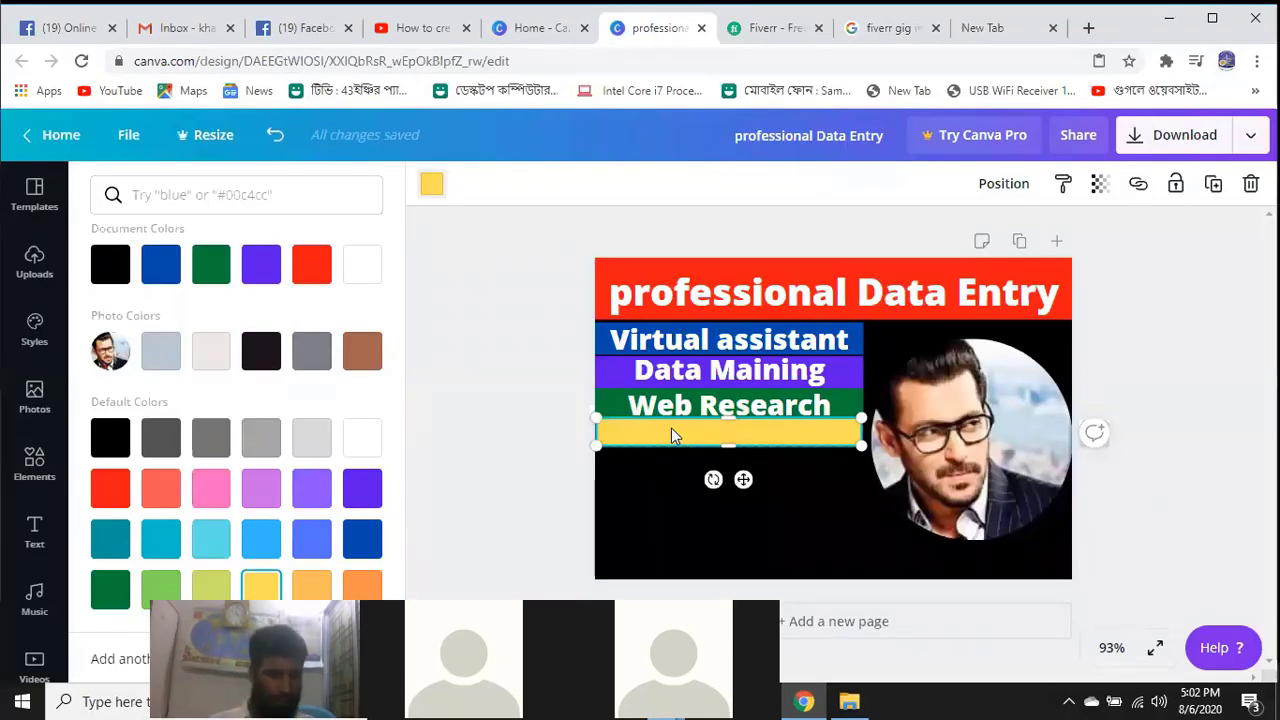
click(35, 533)
click(188, 290)
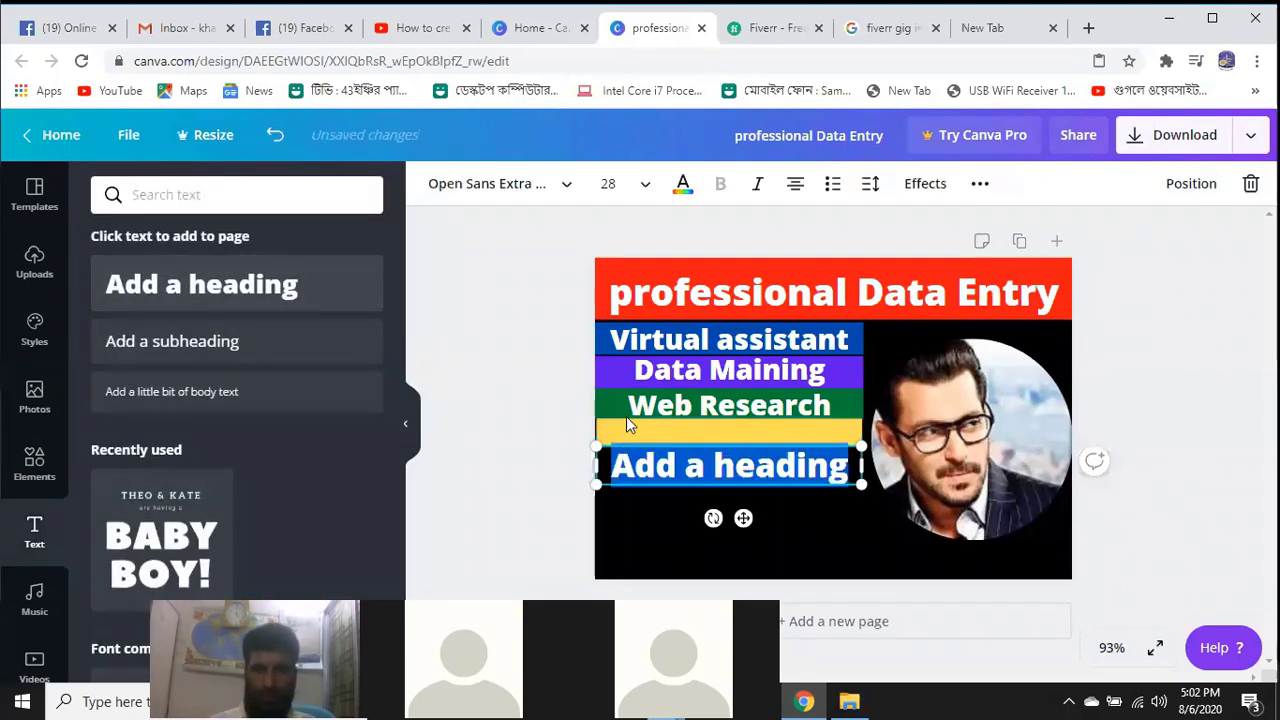
double_click(744, 458)
drag(744, 458, 742, 414)
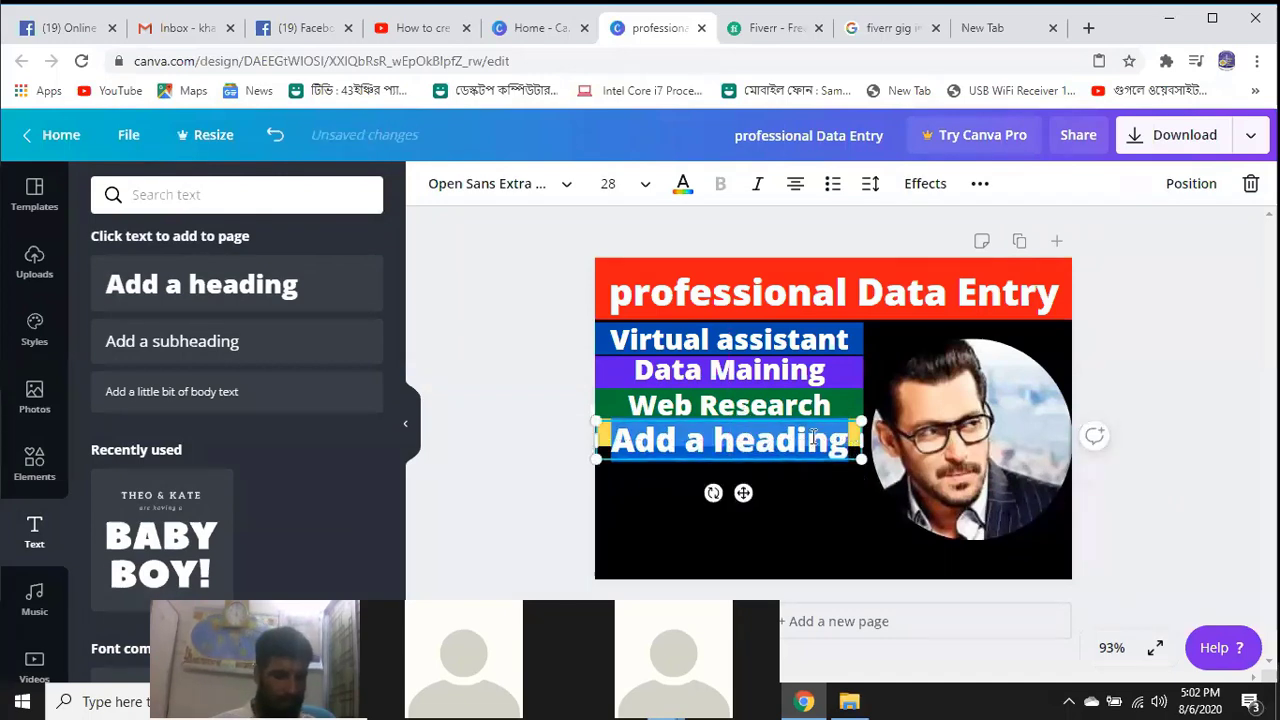
text(Data Colle)
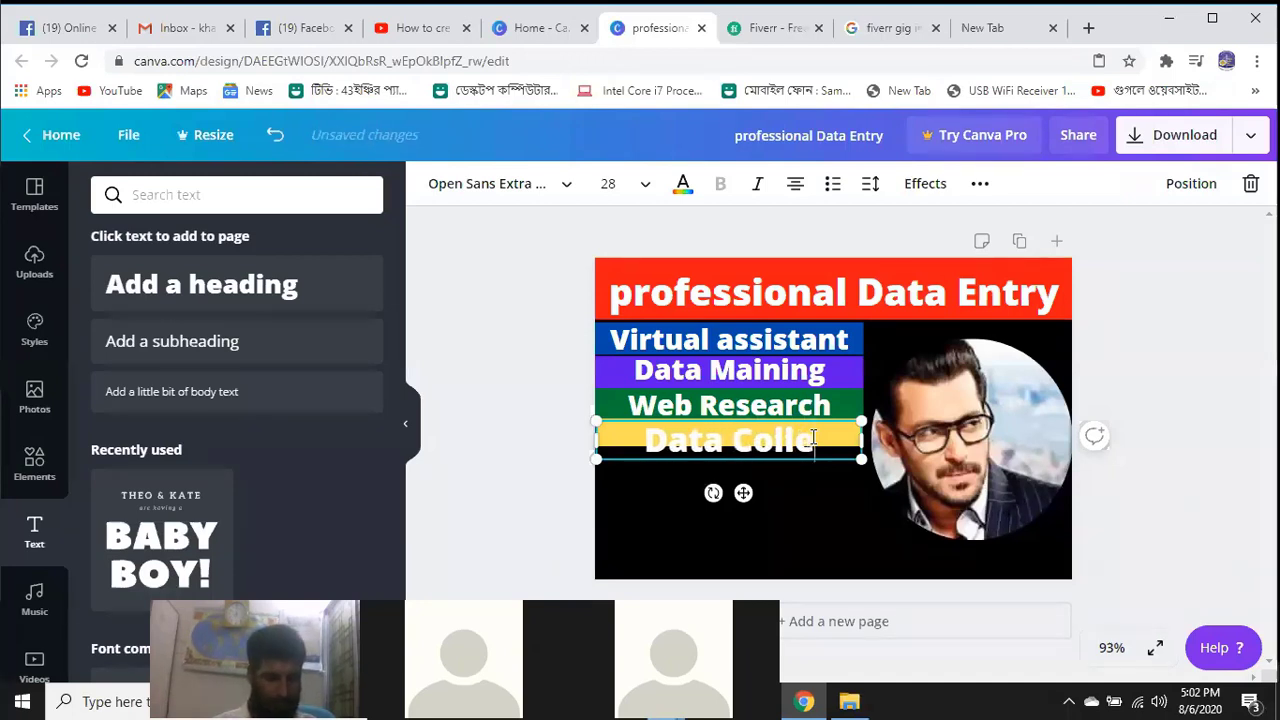
text(c)
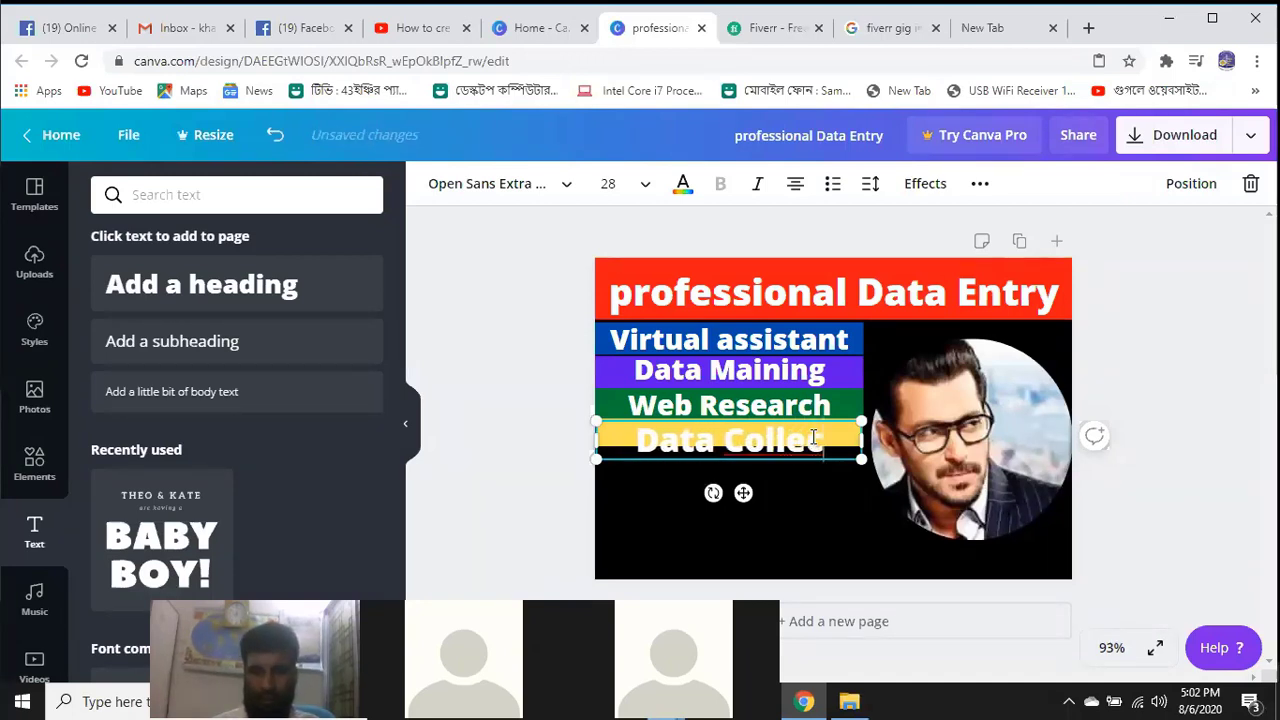
text(tion)
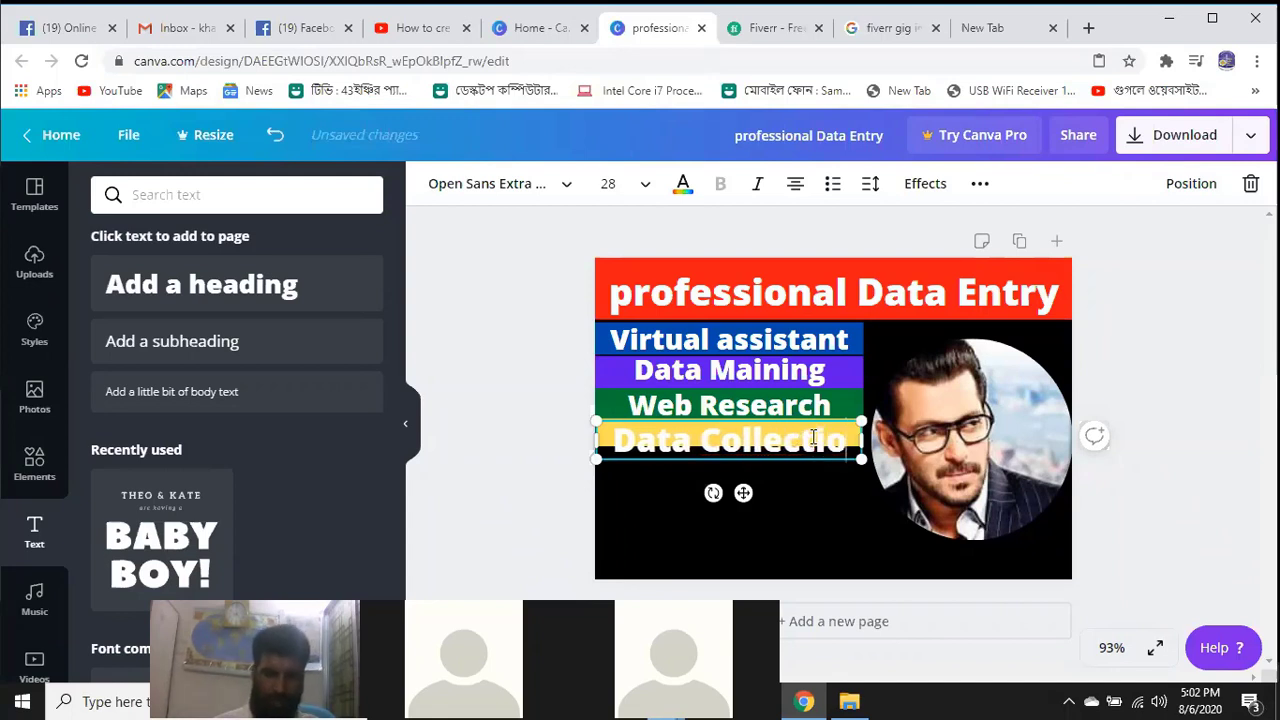
Set the font size of the "Data Collection" text to 24
drag(857, 441, 604, 455)
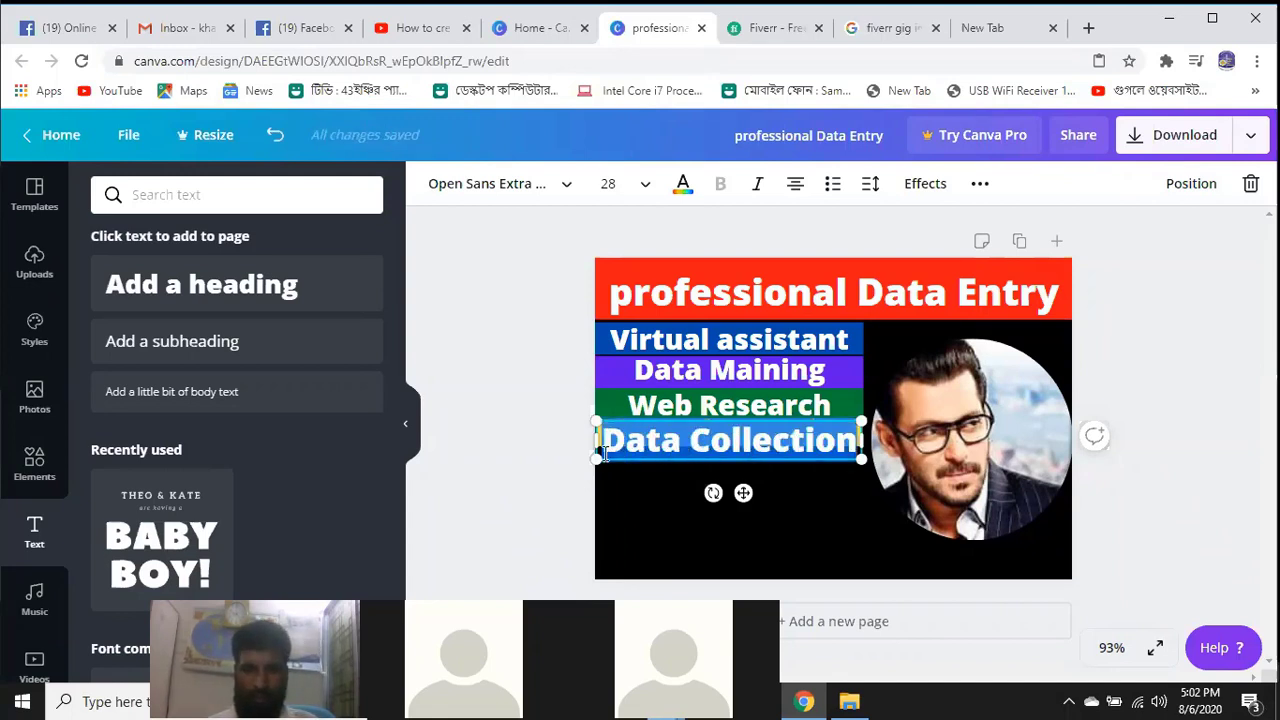
click(606, 184)
click(632, 342)
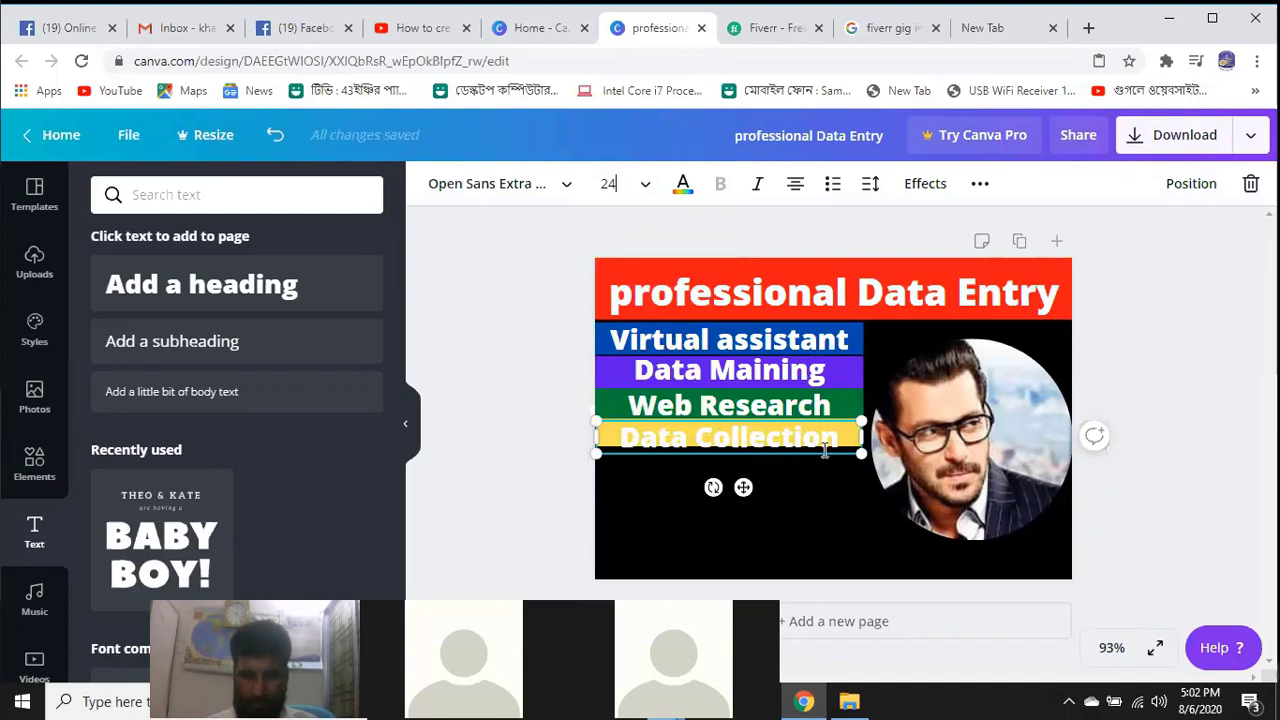
Move the "Data Collection" text clear of the yellow strip and make the strip slightly taller at its lower edge
drag(741, 487, 740, 500)
click(742, 431)
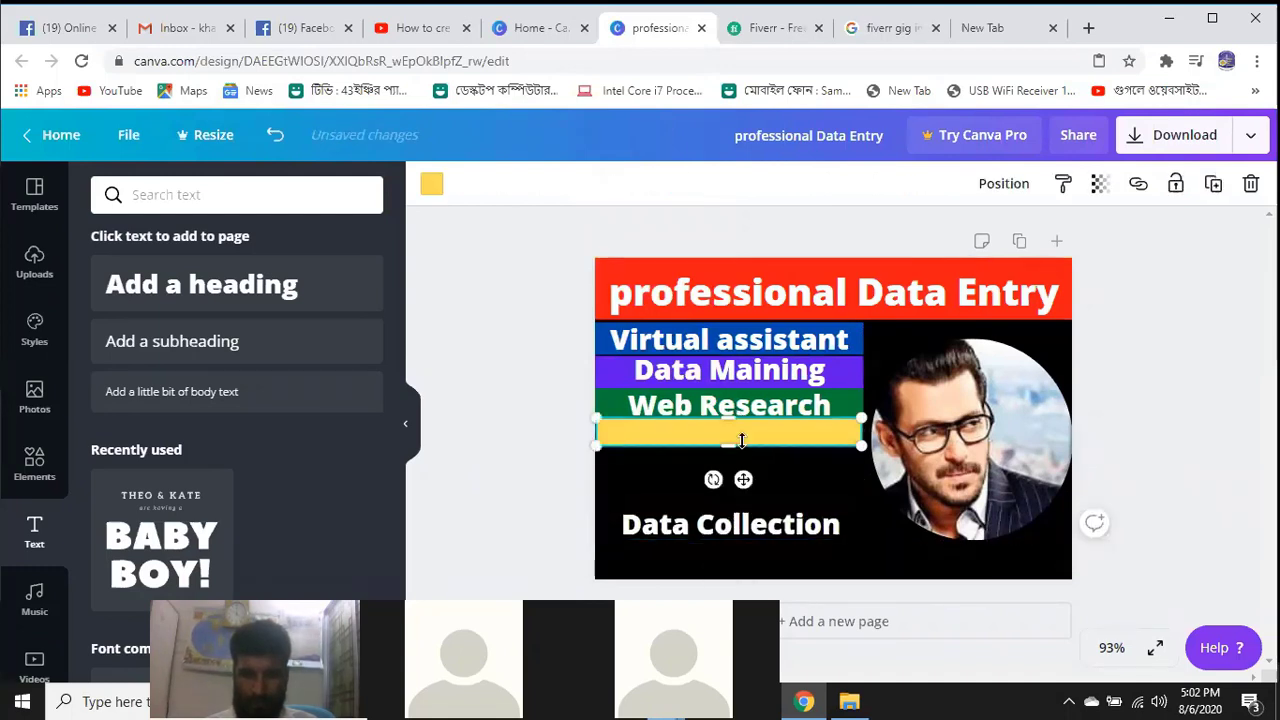
drag(732, 440, 730, 449)
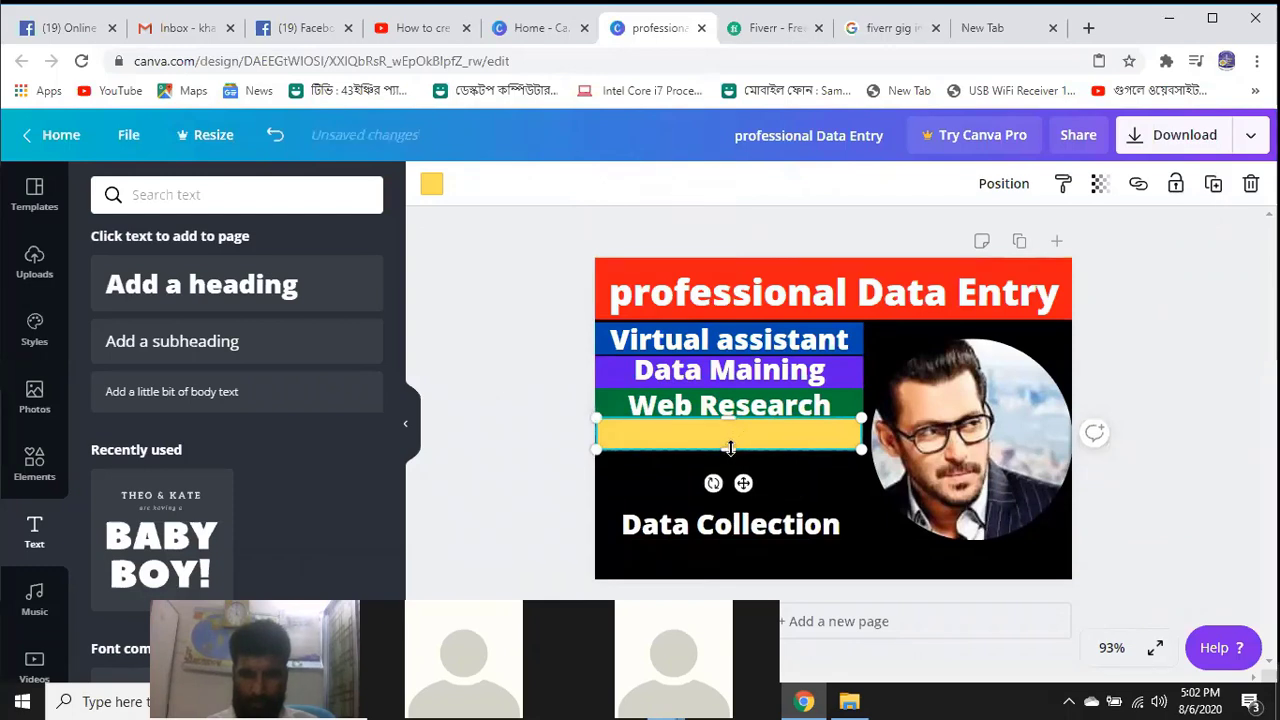
Move the "Data Collection" text back onto the yellow strip and widen its box slightly to line up with the text boxes above
click(729, 527)
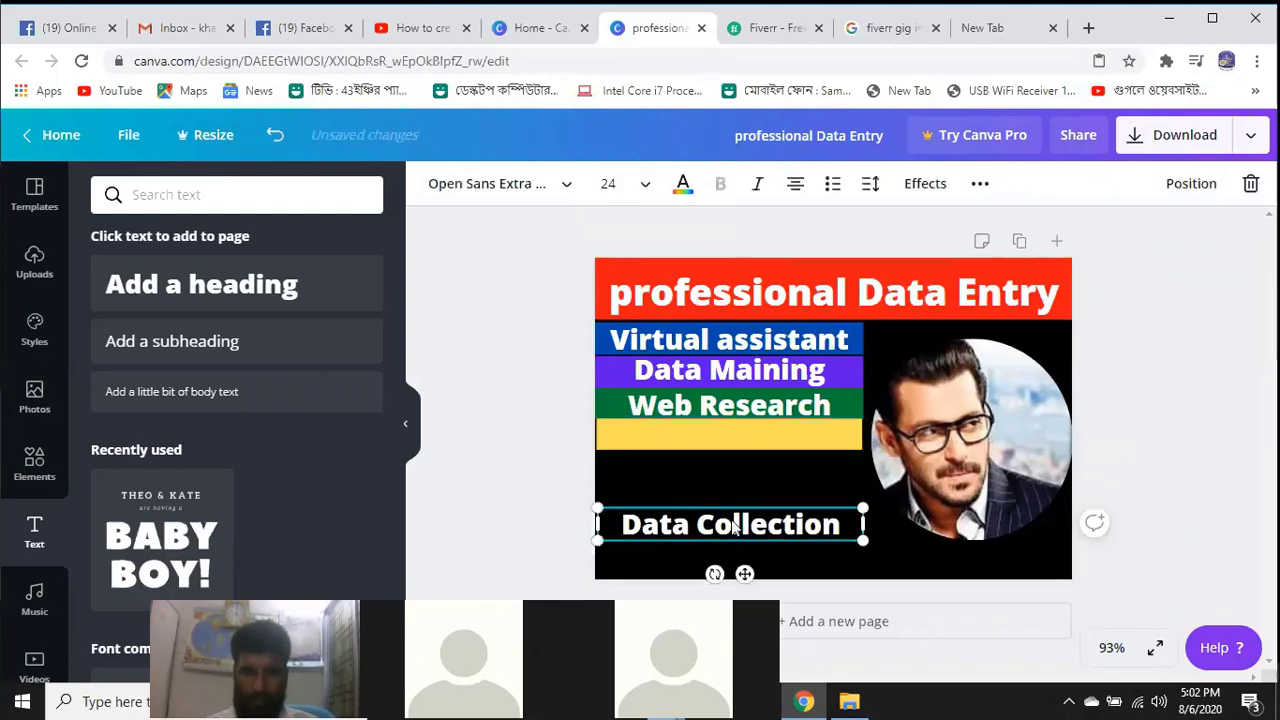
drag(729, 524, 730, 434)
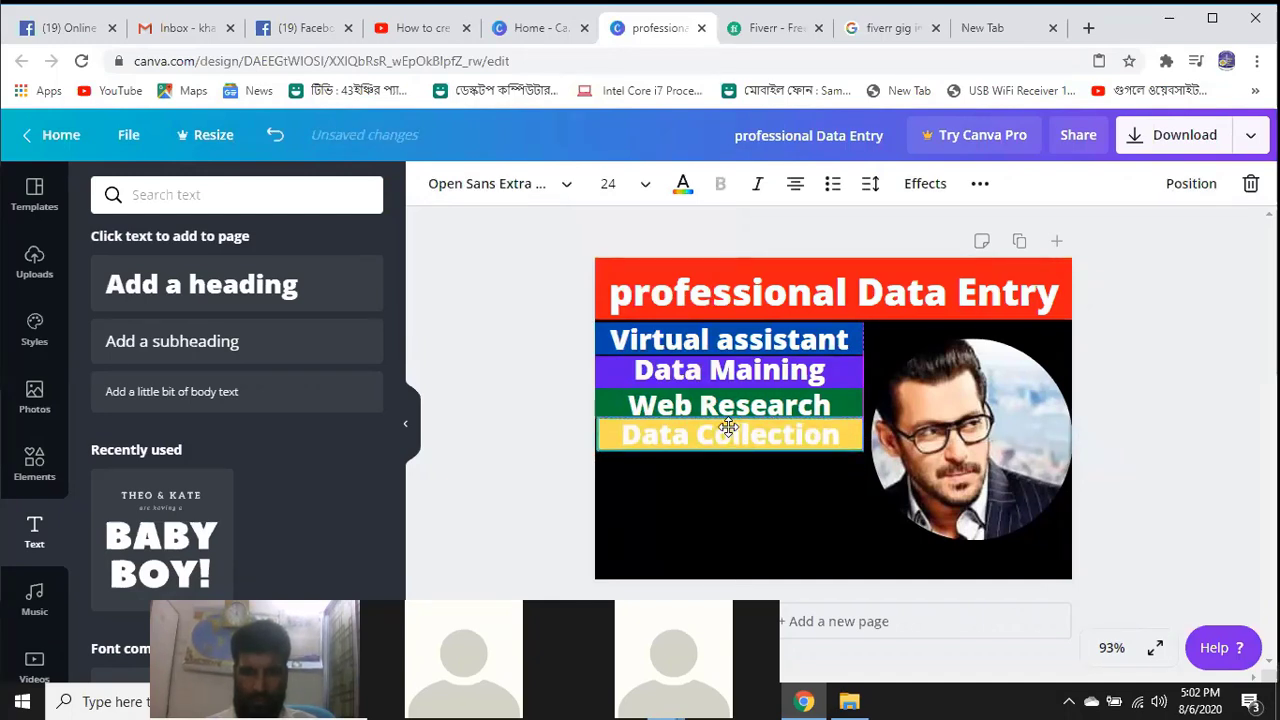
drag(731, 428, 726, 428)
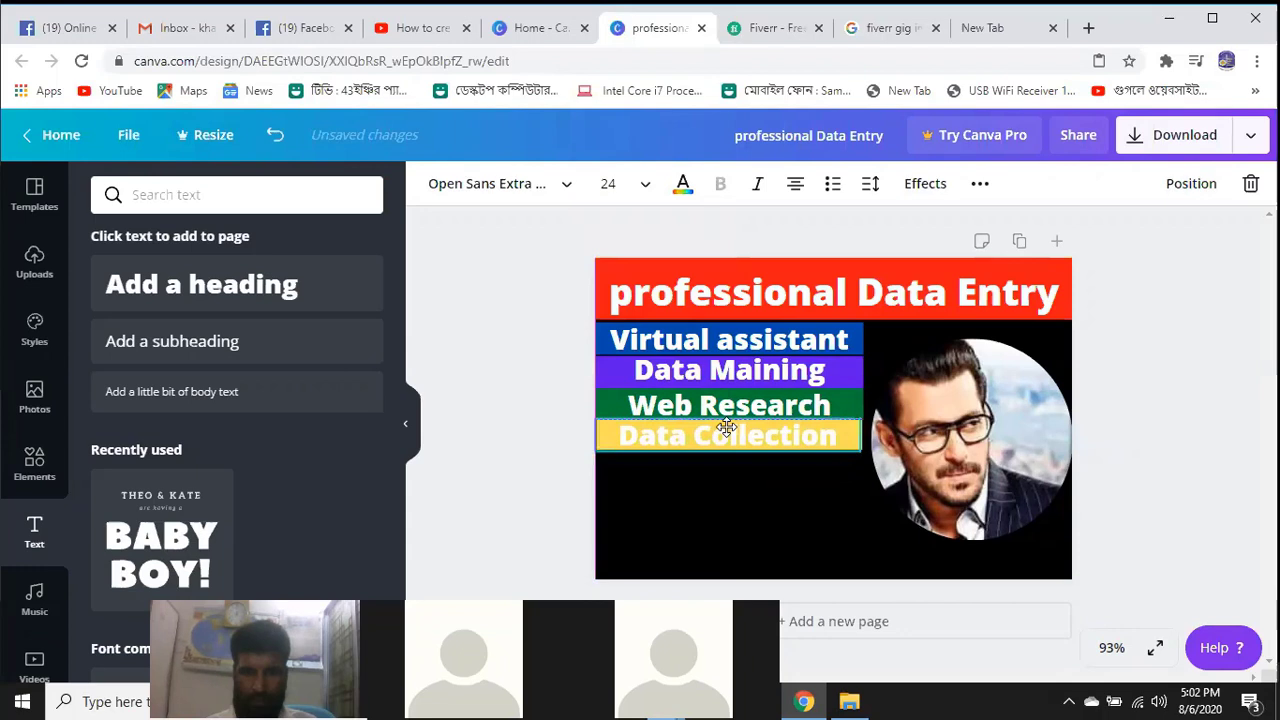
click(770, 493)
click(768, 346)
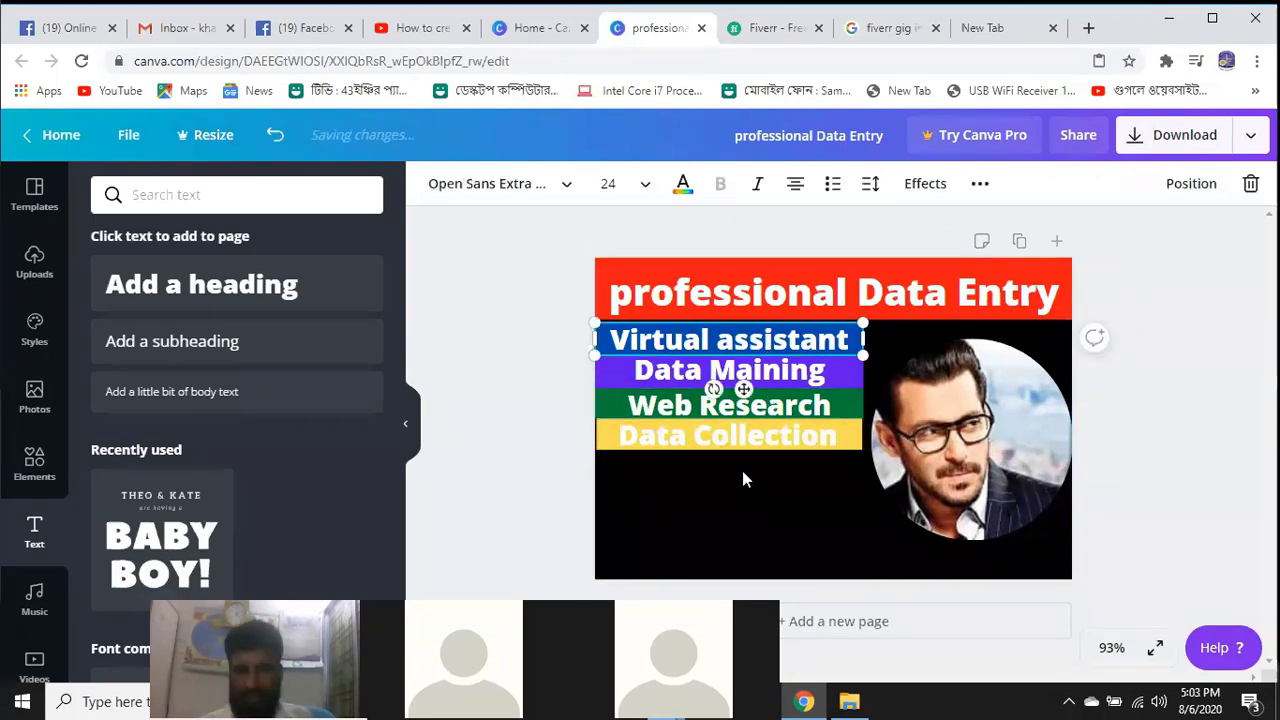
click(791, 511)
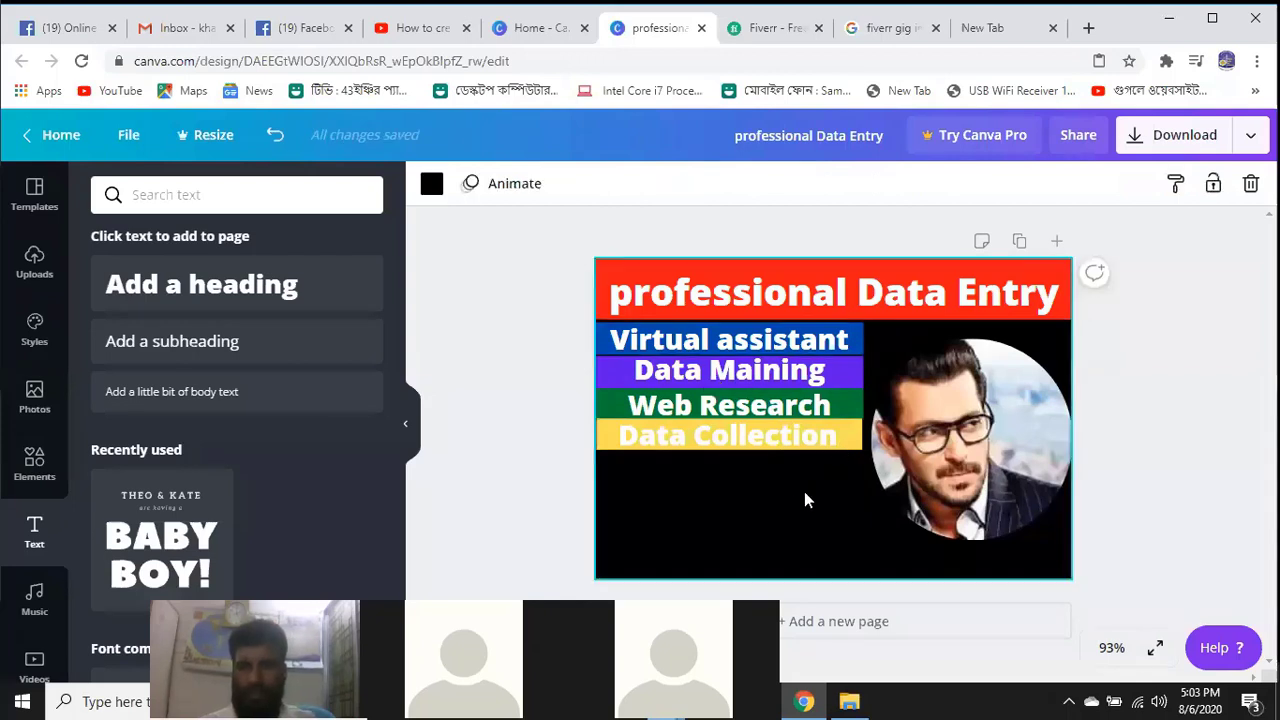
click(845, 437)
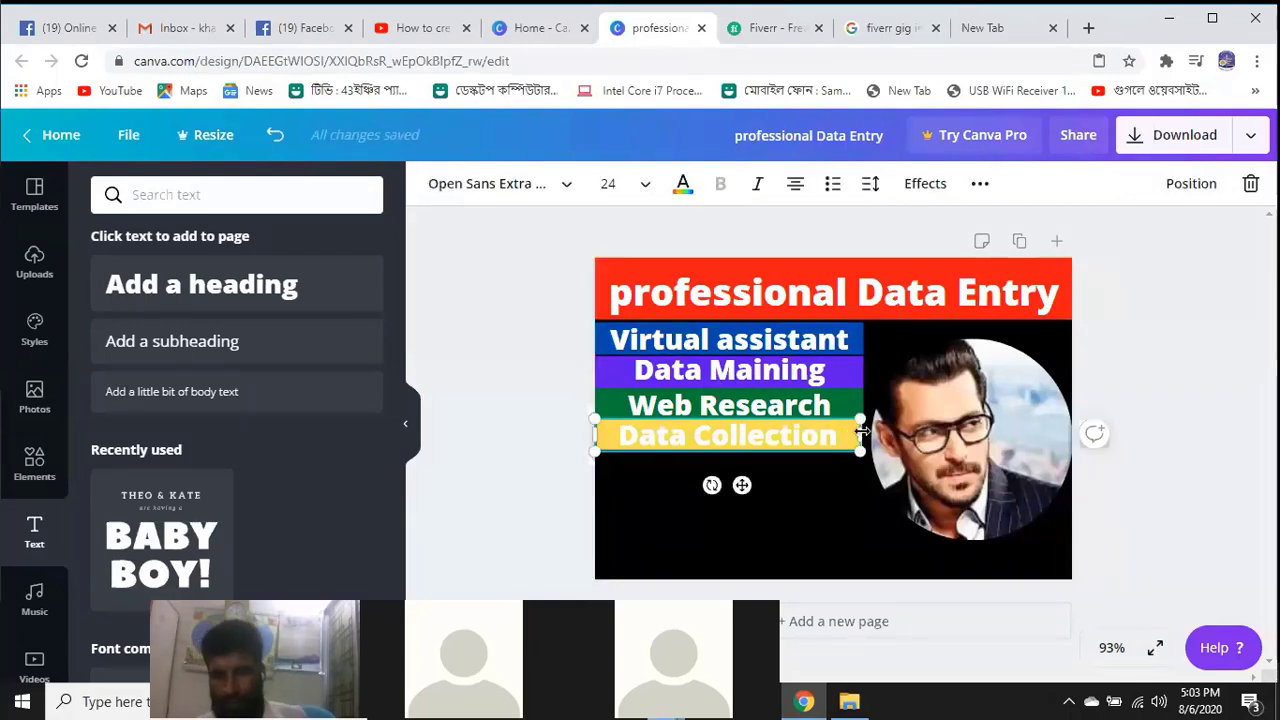
drag(864, 430, 807, 536)
click(791, 536)
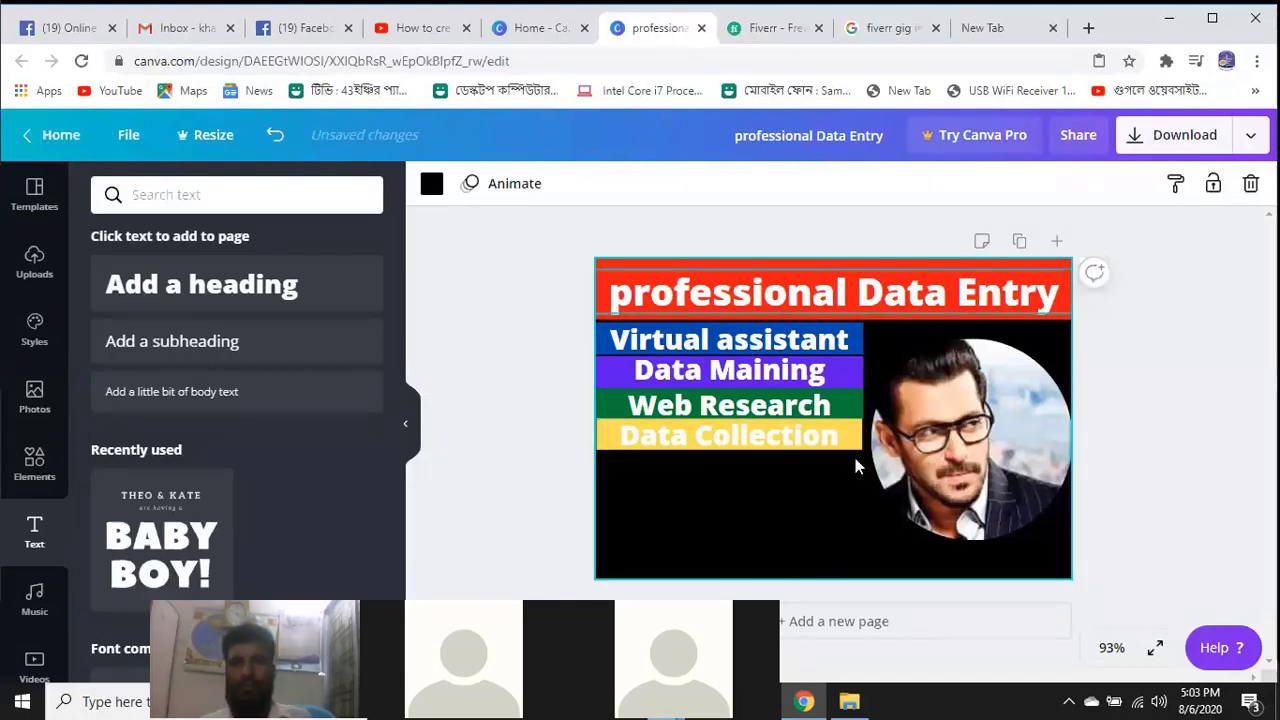
Move the "Data Collection" text below the yellow strip and widen and align the strip to match the green strip's edges
click(763, 437)
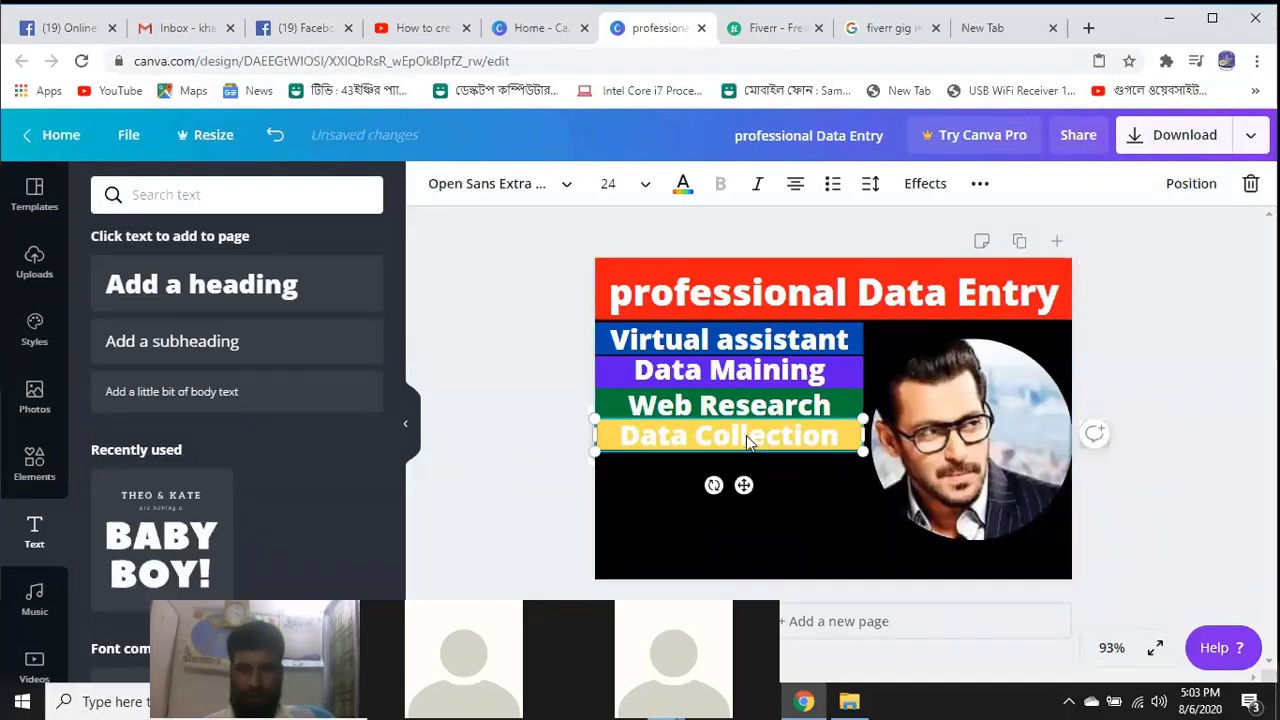
drag(745, 464, 745, 520)
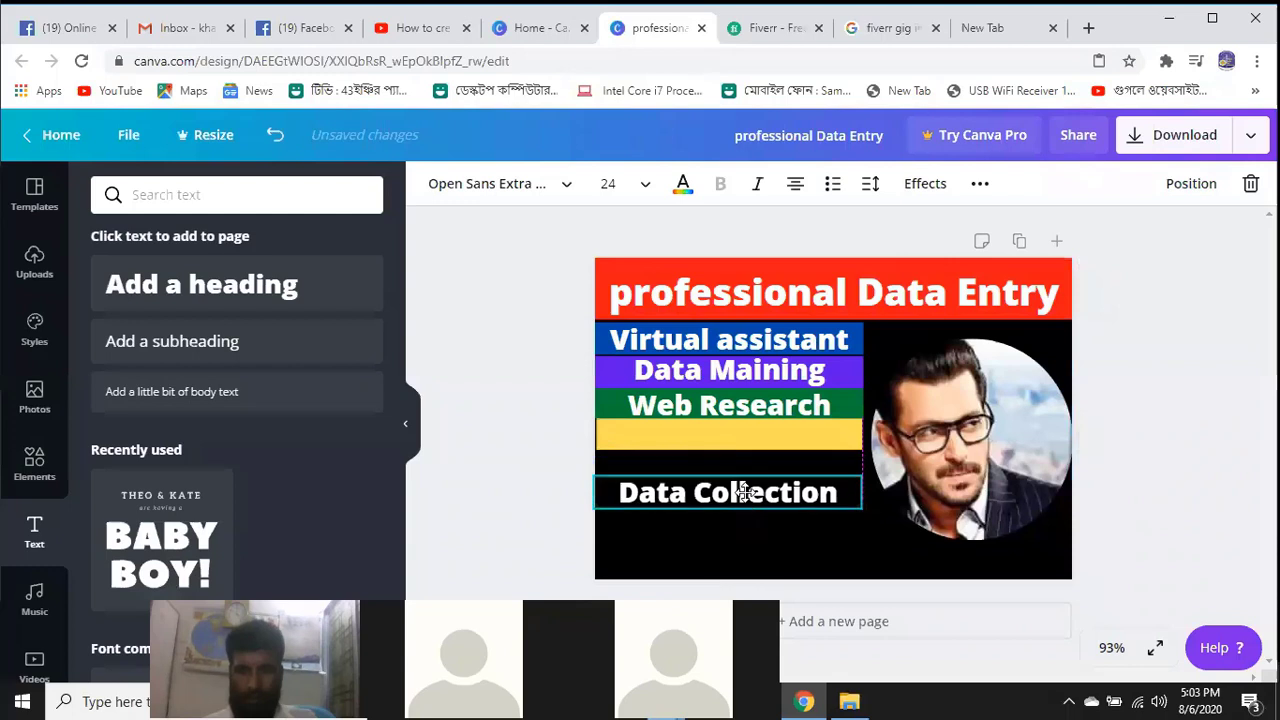
click(855, 428)
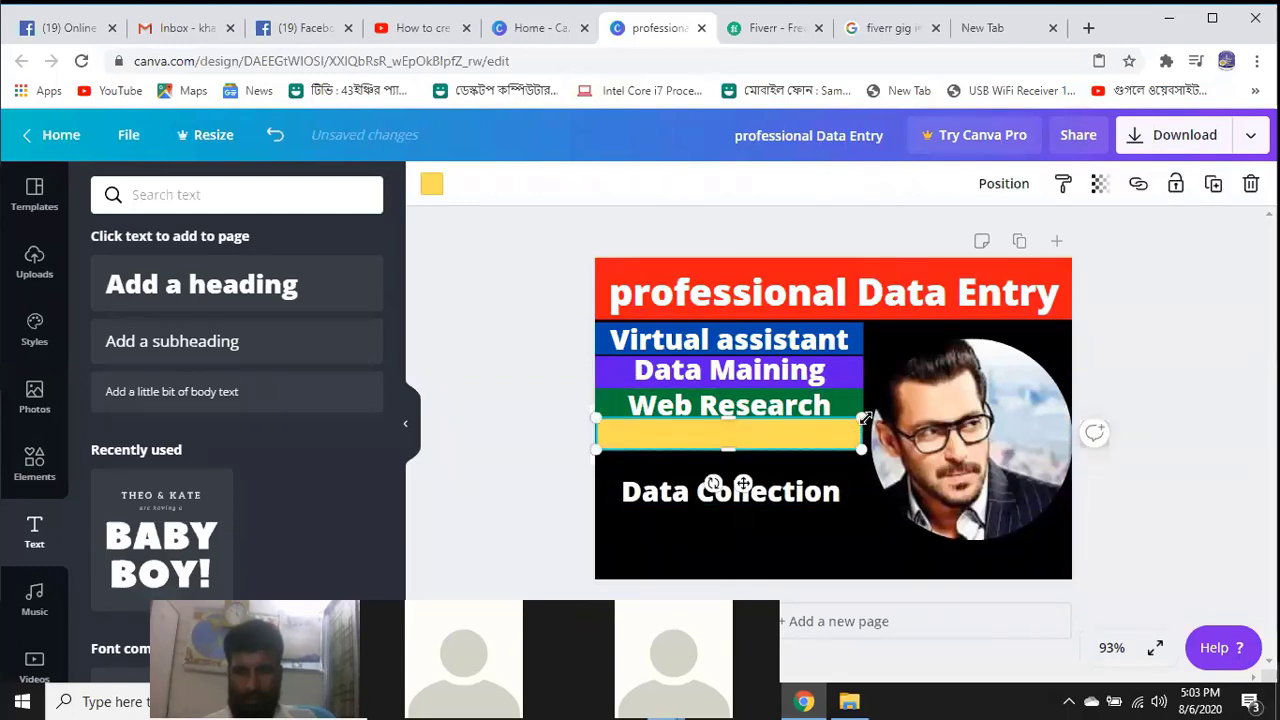
drag(867, 418, 866, 418)
drag(845, 463, 845, 463)
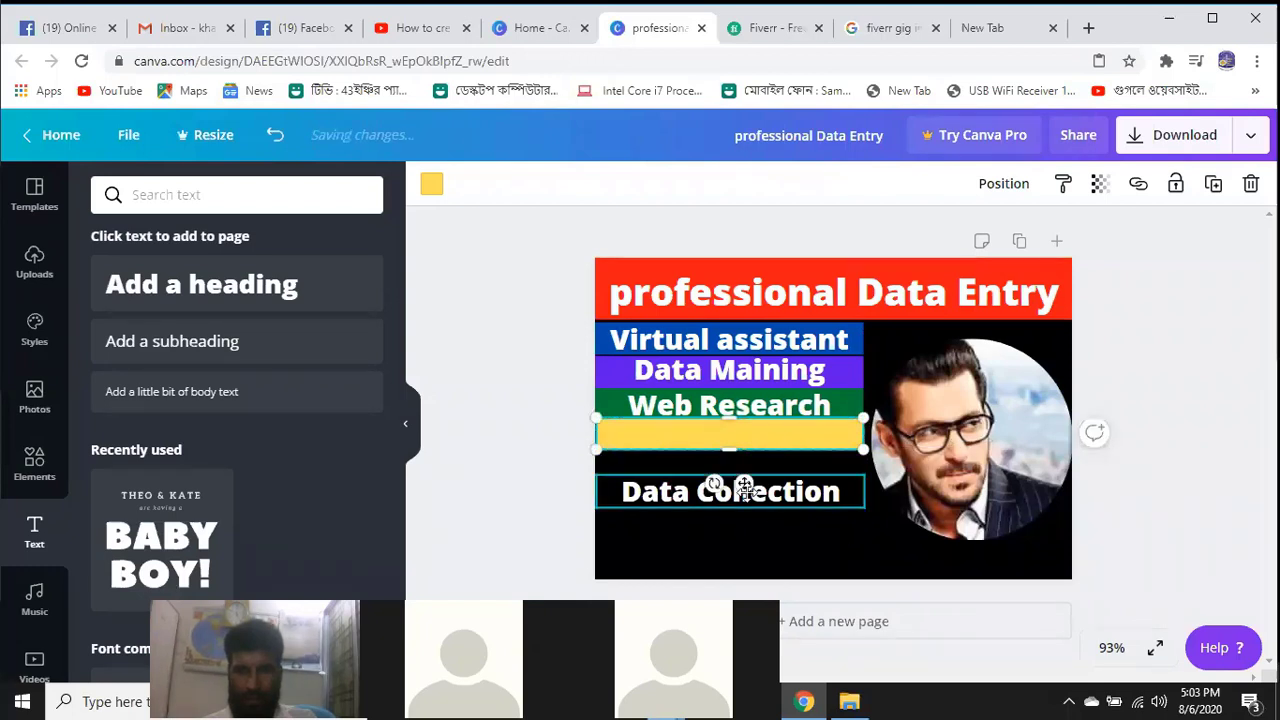
mouse_move(737, 485)
mouse_down()
mouse_move(749, 443)
mouse_move(742, 496)
mouse_up()
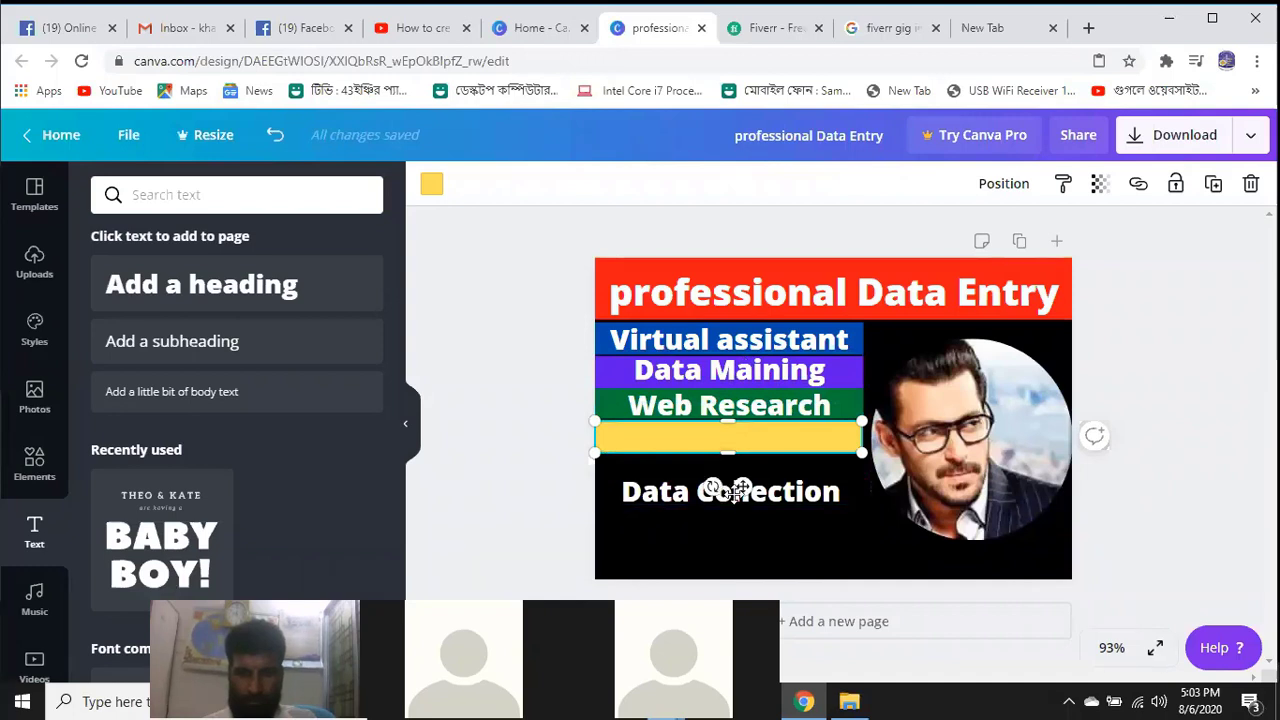
mouse_move(735, 490)
mouse_down()
mouse_move(733, 452)
mouse_move(733, 492)
mouse_up()
Place the "Data Collection" text back on the yellow strip and align both directly beneath the "Web Research" strip
click(675, 505)
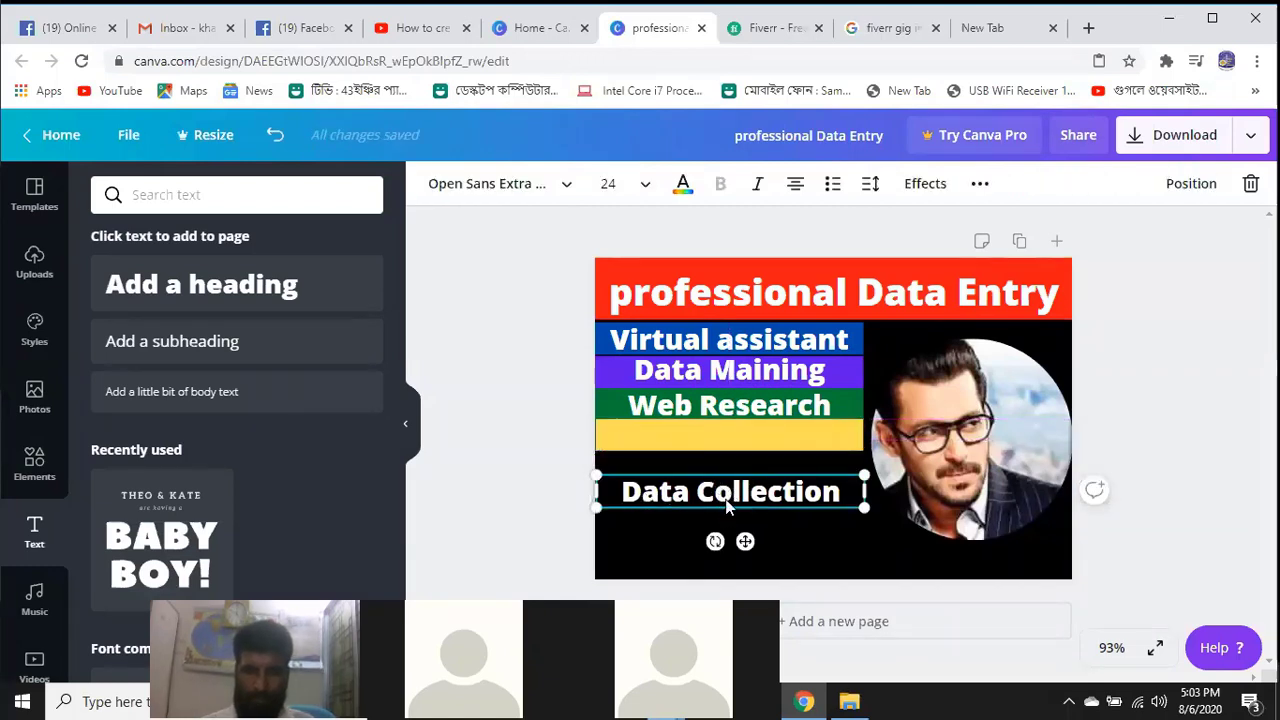
drag(721, 455, 721, 437)
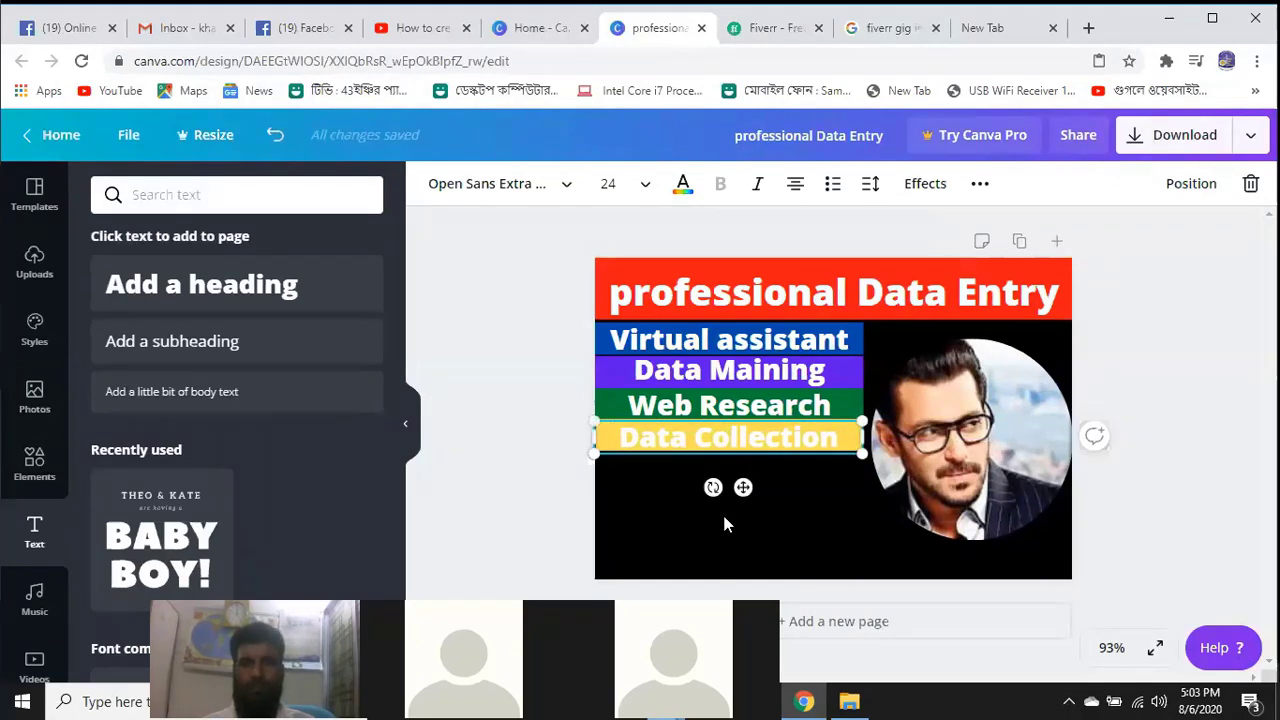
click(783, 517)
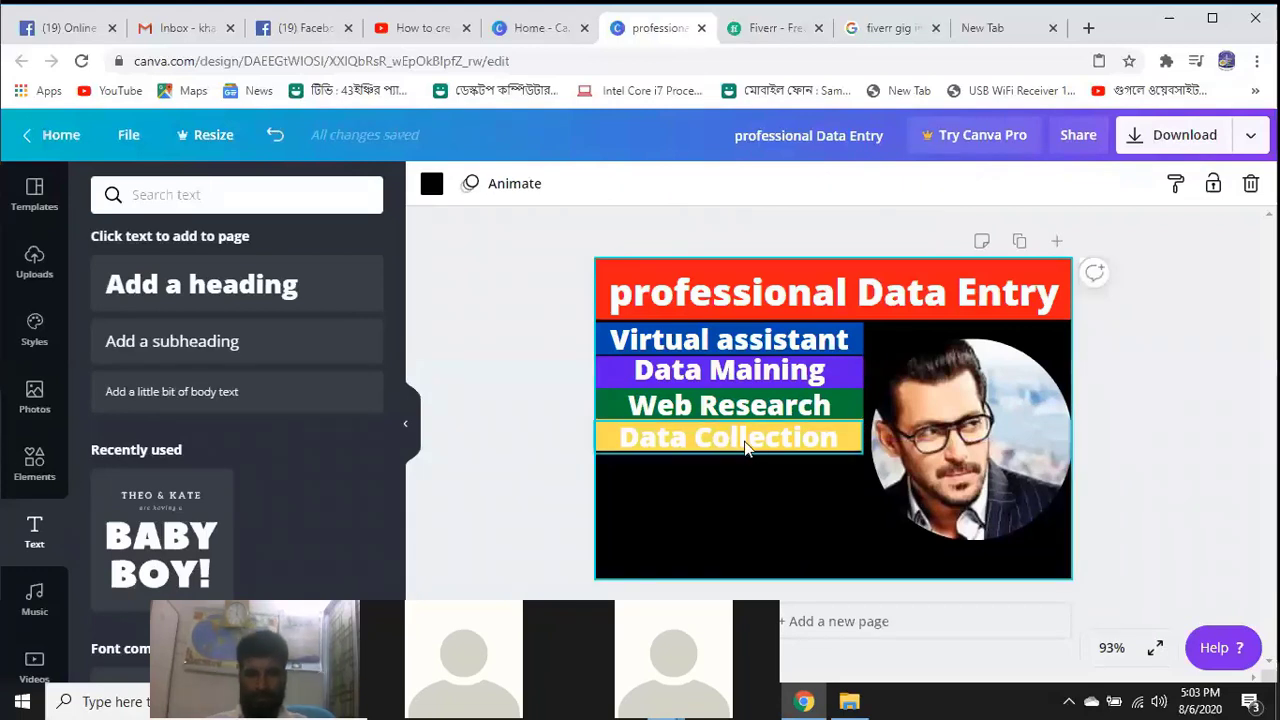
click(743, 446)
drag(743, 446, 741, 432)
click(751, 513)
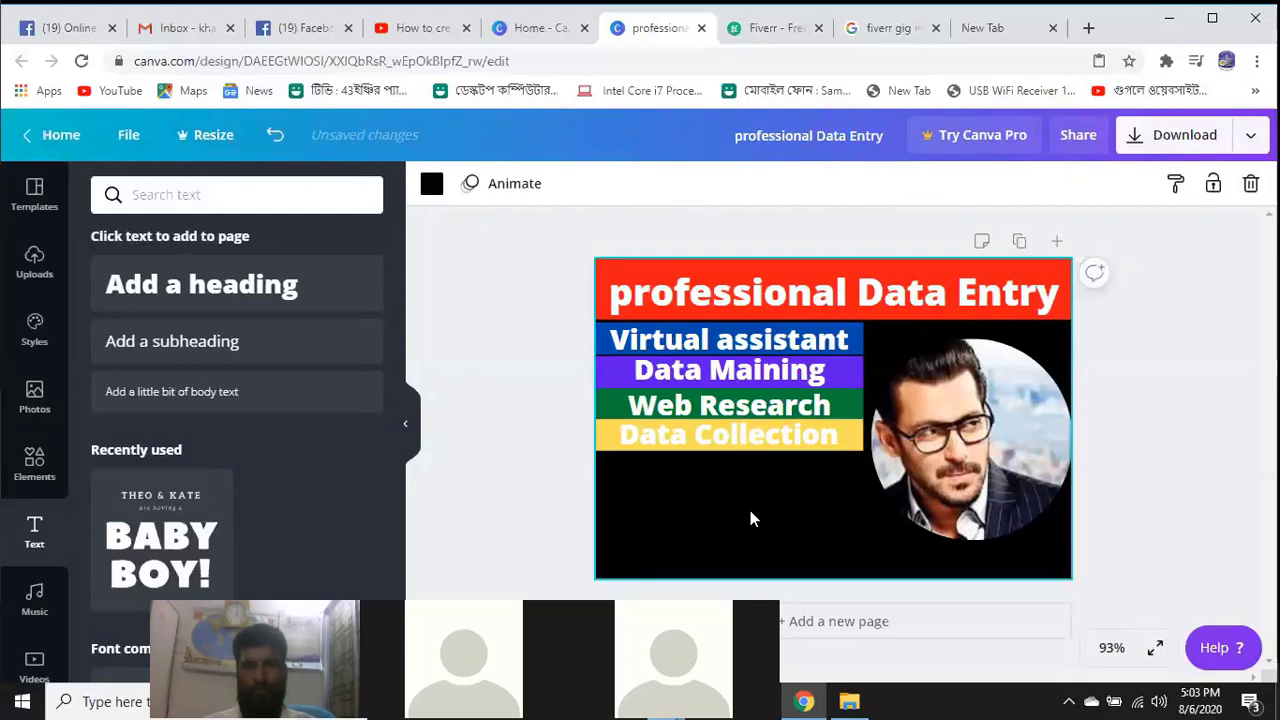
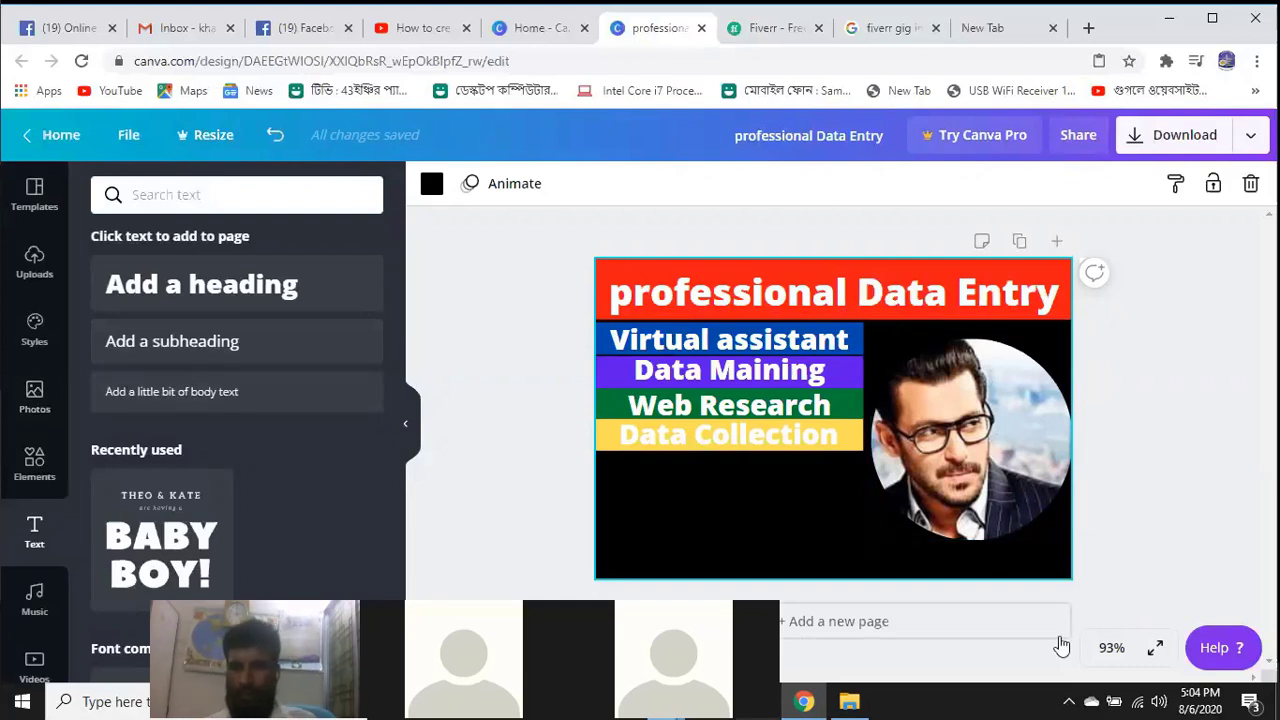
Download the finished gig image as a JPG file
click(1180, 134)
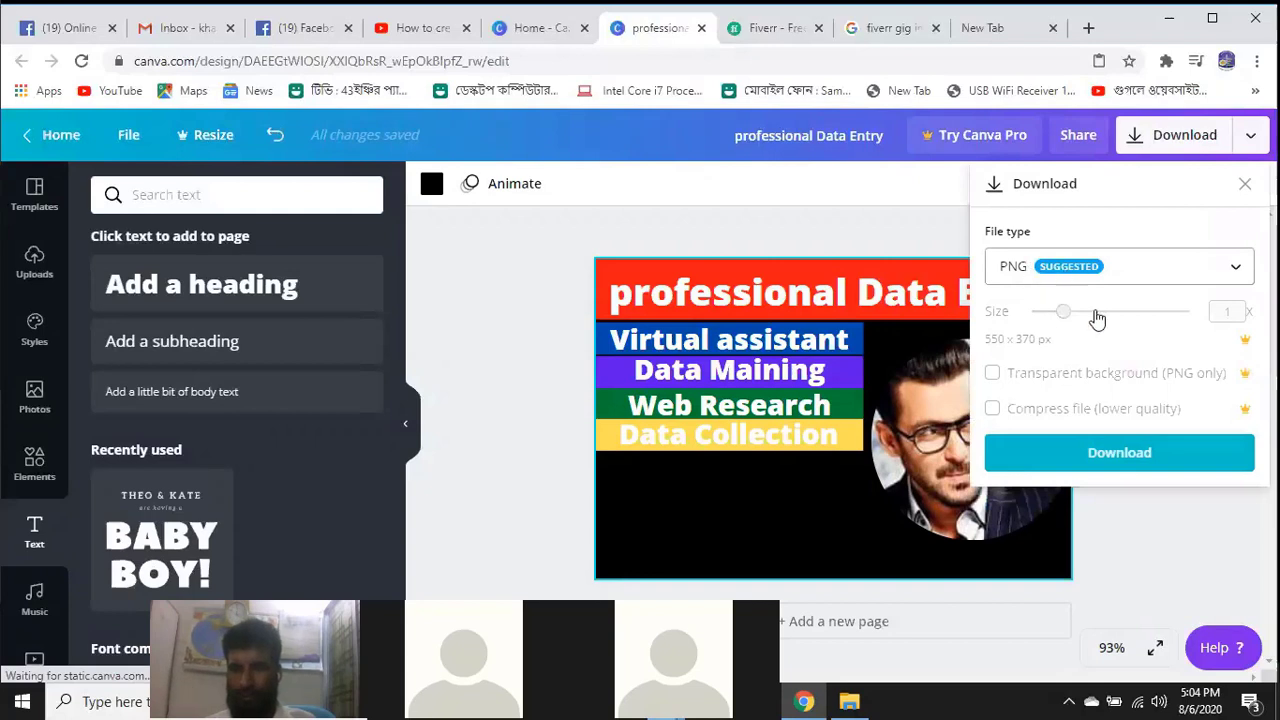
click(1231, 270)
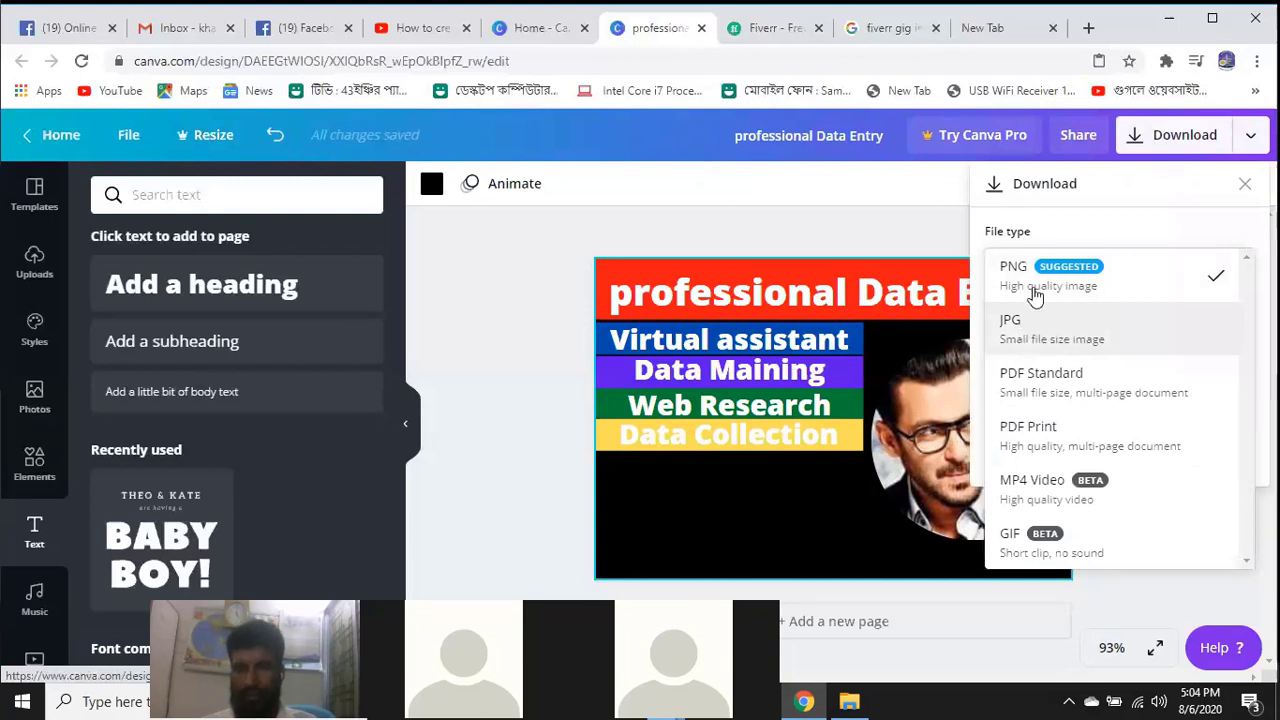
click(1054, 338)
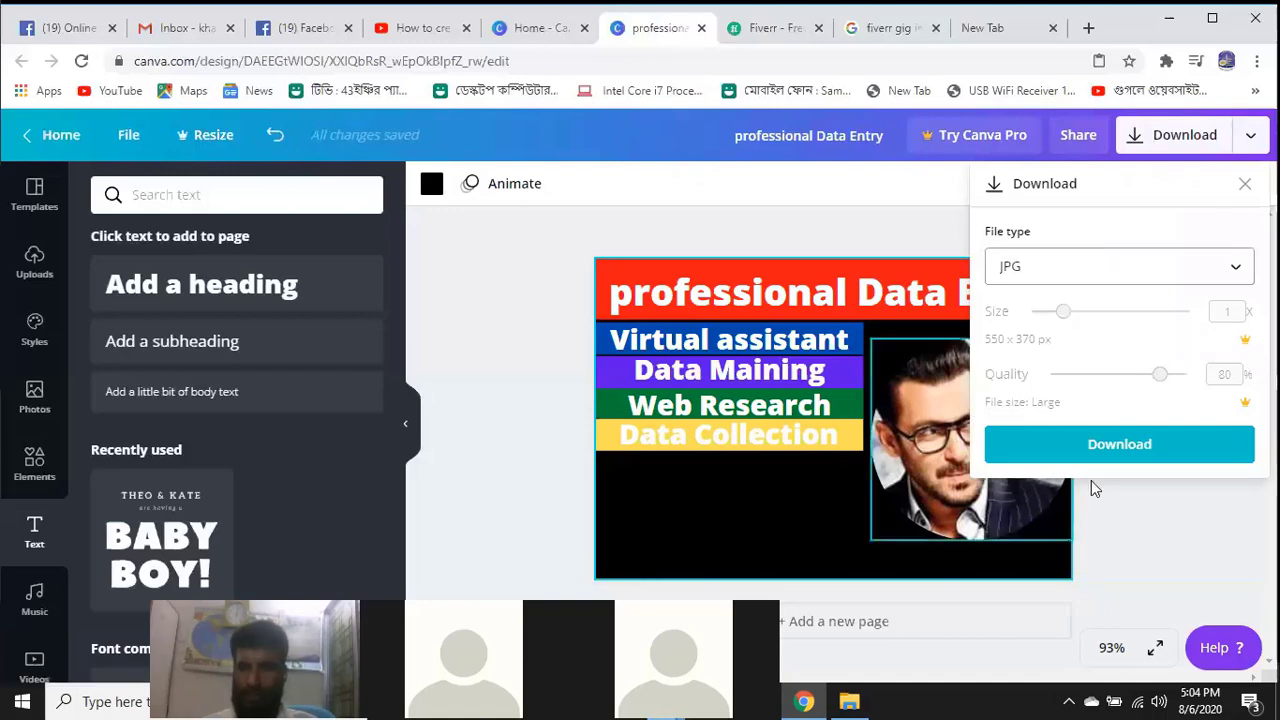
click(1132, 447)
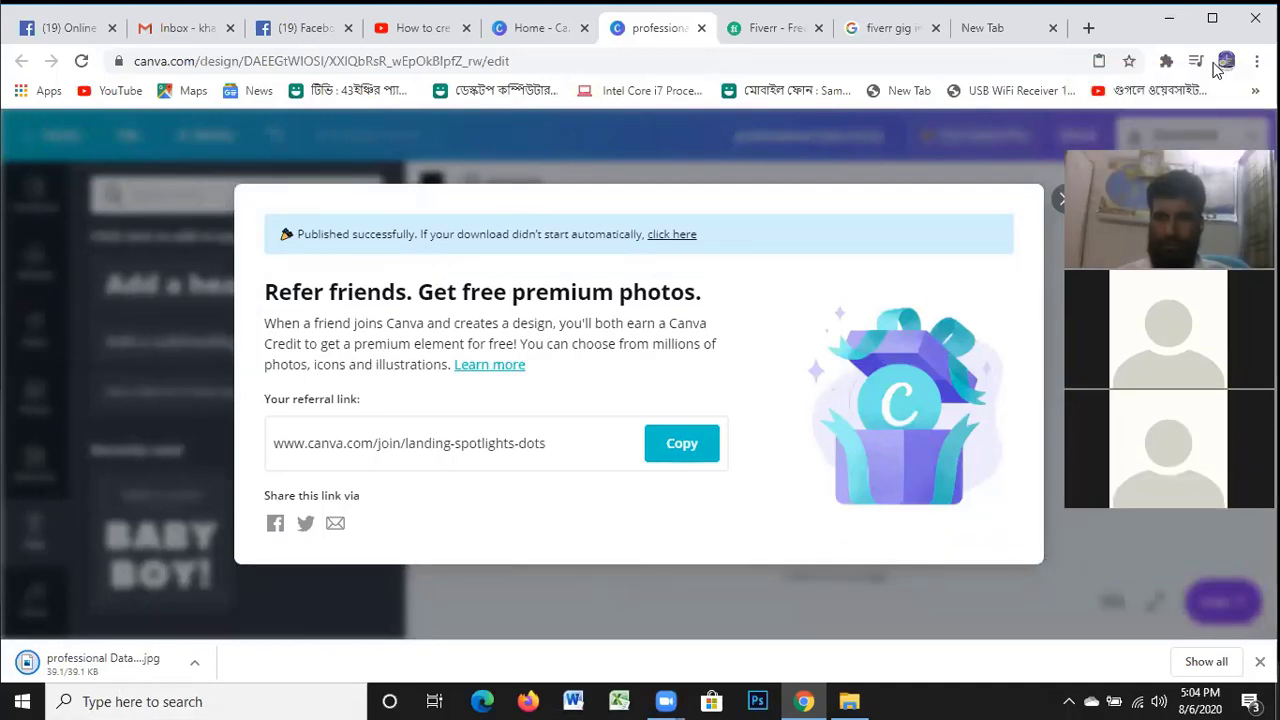
Dismiss the referral dialog, minimize the browser and refresh the desktop
key(Escape)
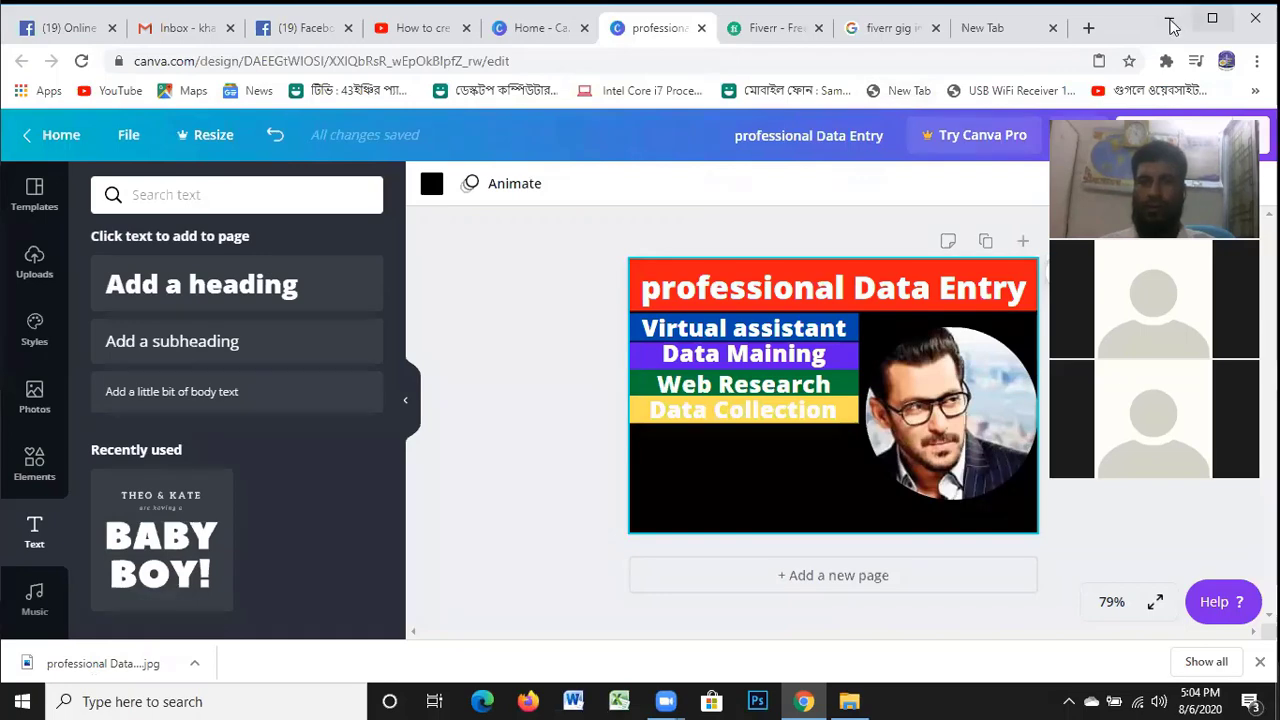
click(1168, 18)
right_click(431, 182)
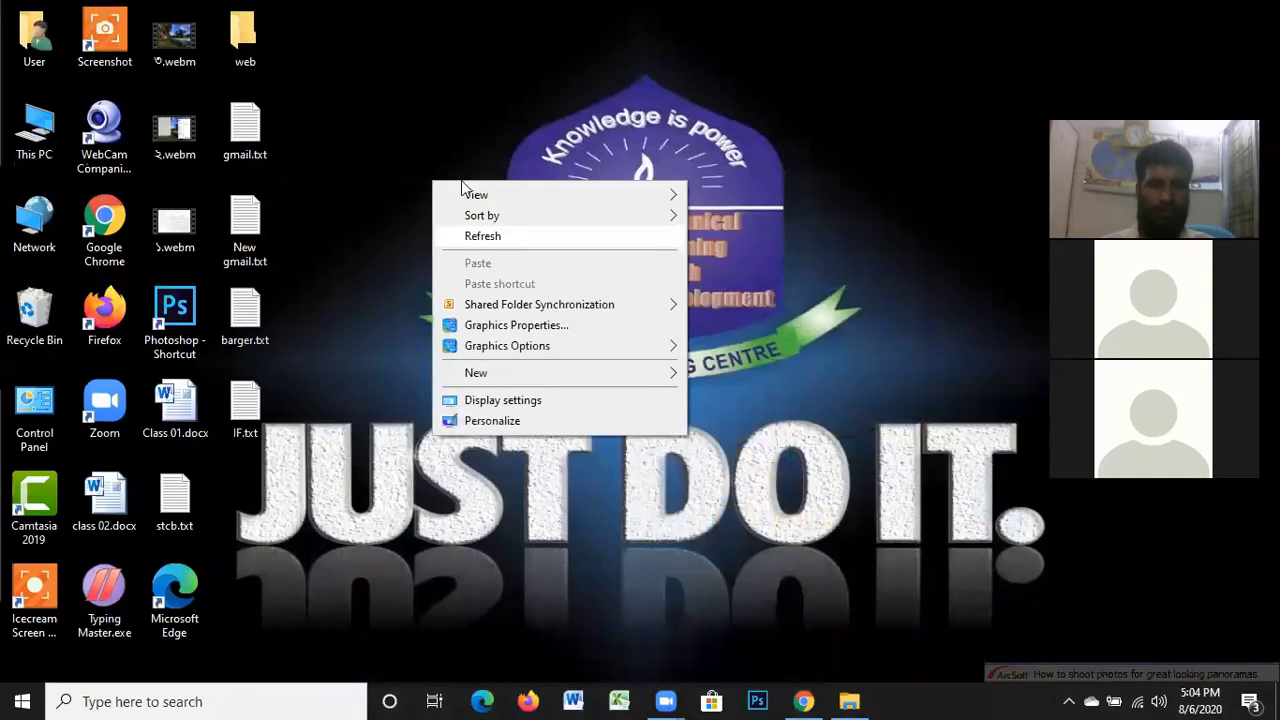
click(484, 245)
right_click(461, 178)
click(497, 236)
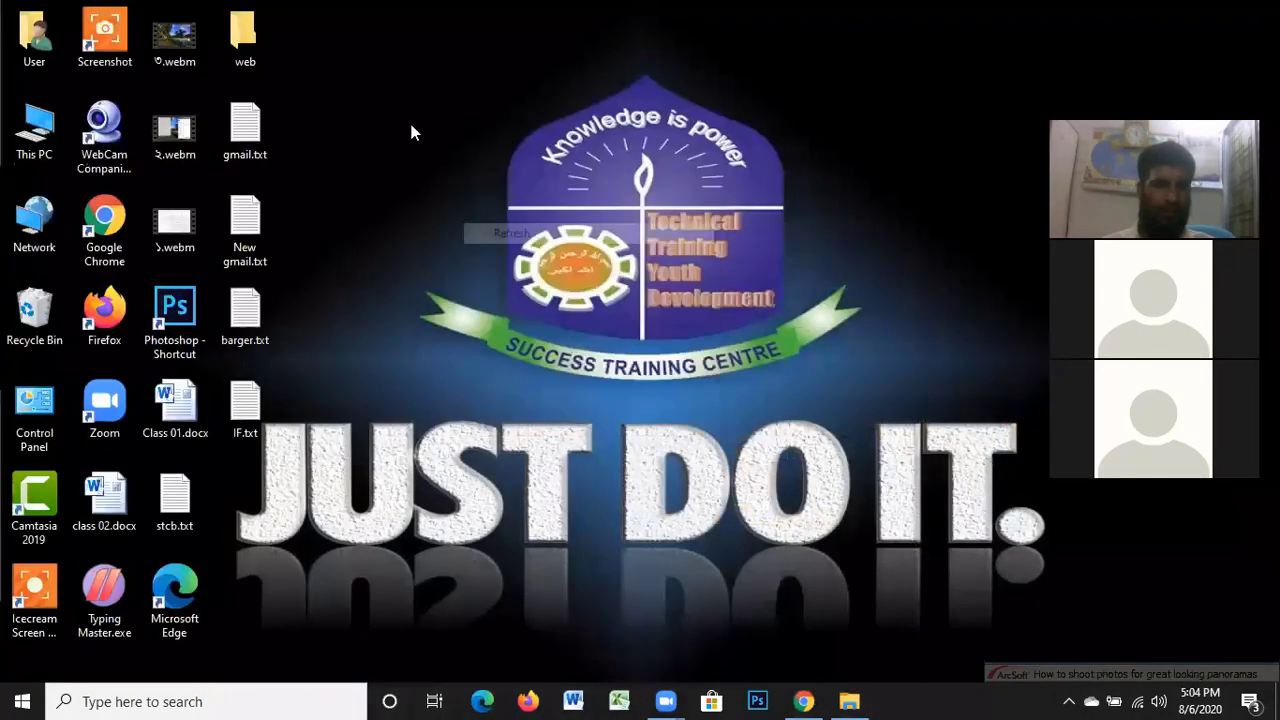
Switch to File Explorer through This PC and open the Downloads folder
right_click(55, 145)
click(80, 152)
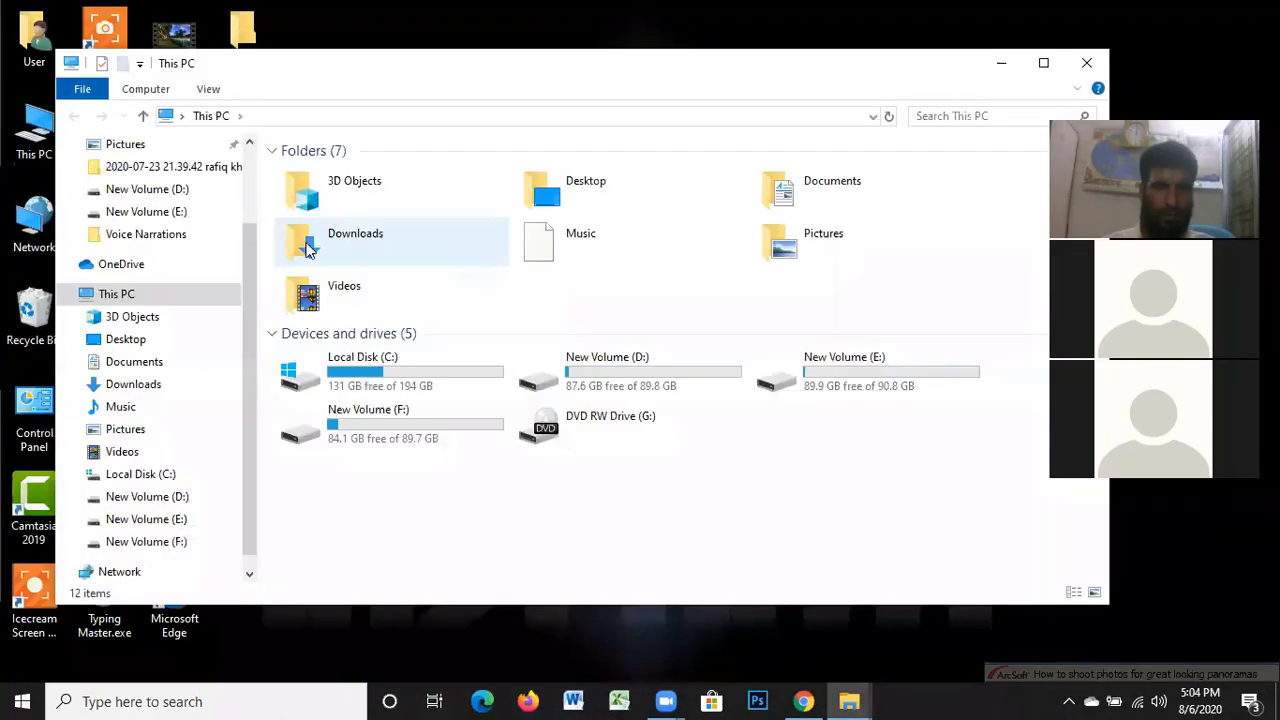
click(352, 250)
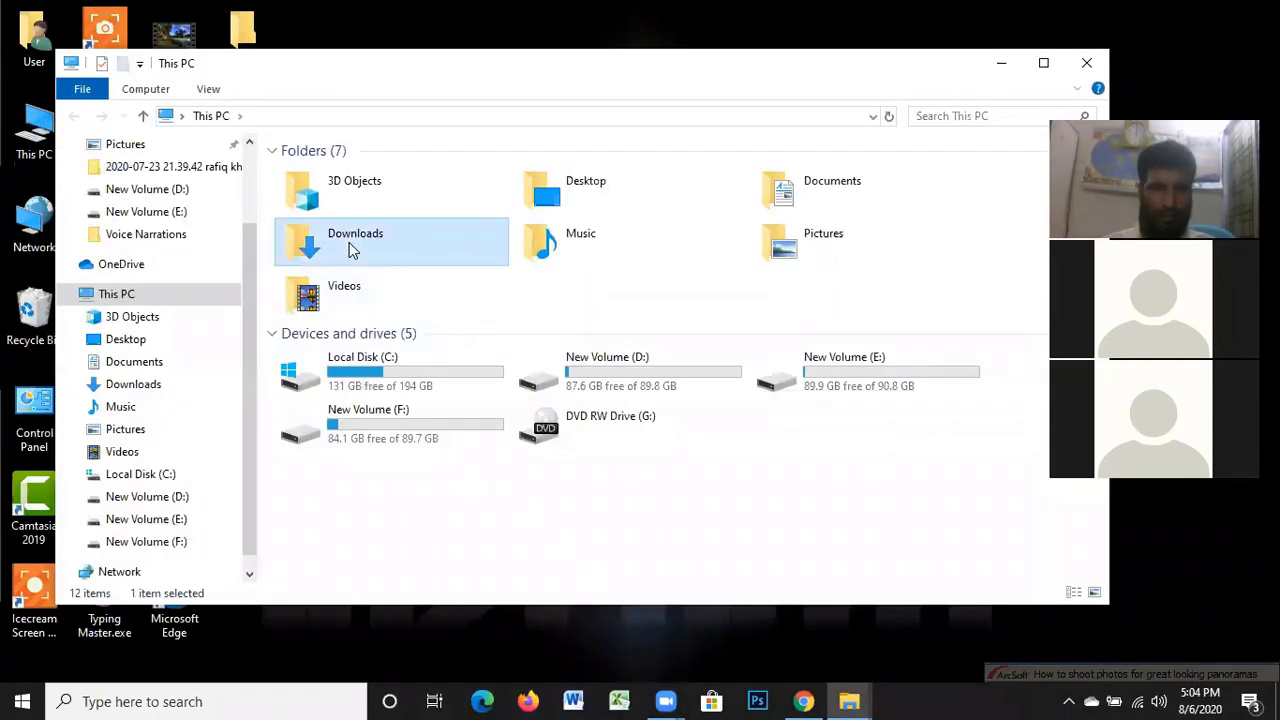
right_click(348, 242)
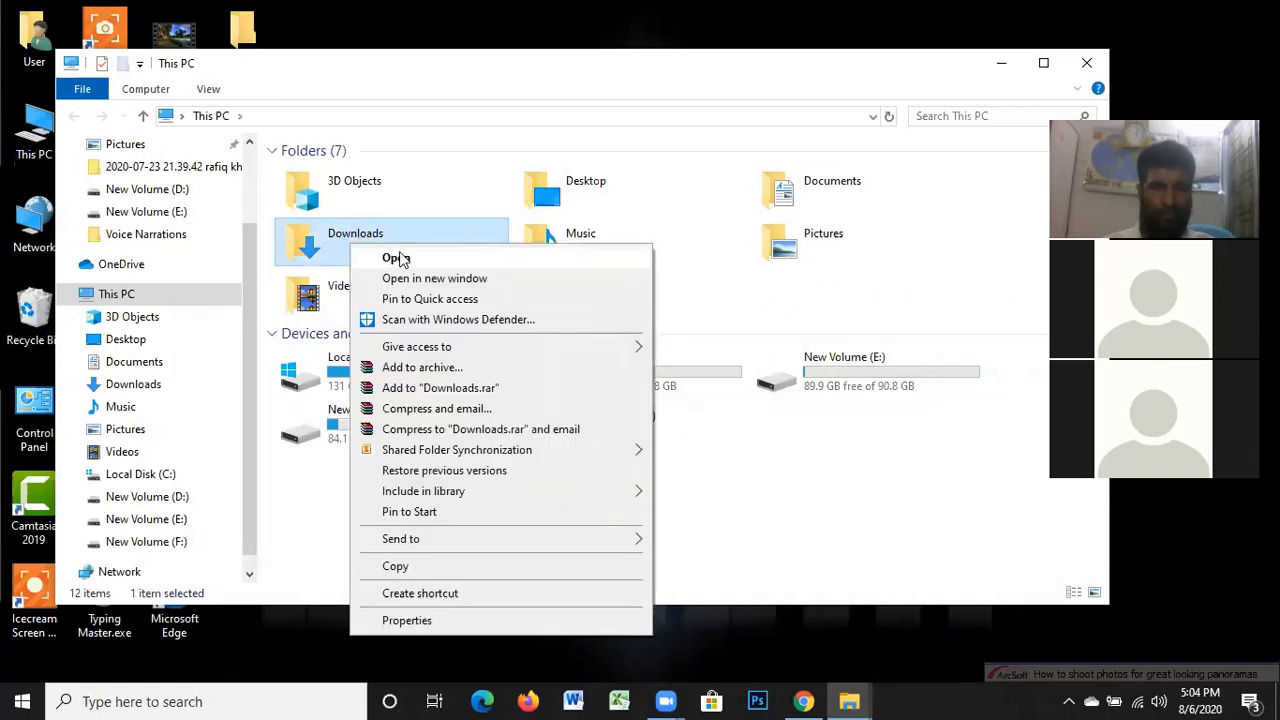
click(395, 257)
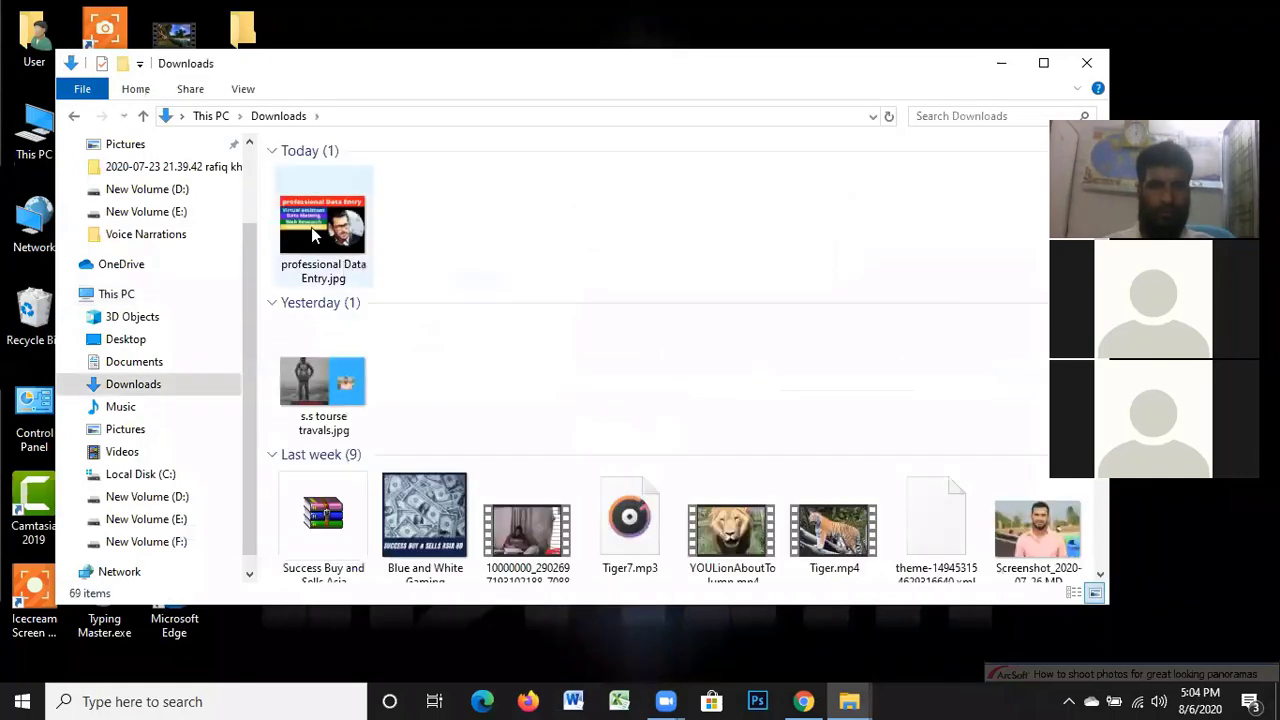
Try to open the downloaded "professional Data Entry.jpg" in the Photos viewer, and minimize the viewer window
click(322, 226)
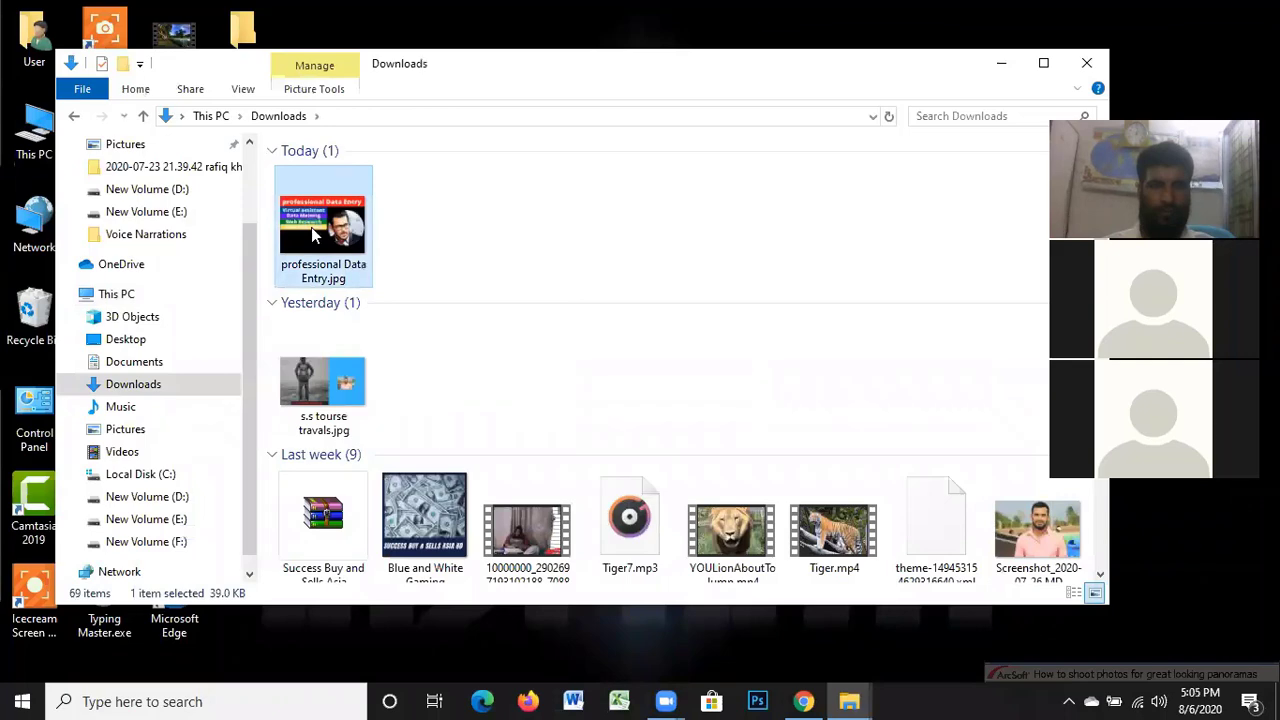
right_click(311, 227)
click(392, 62)
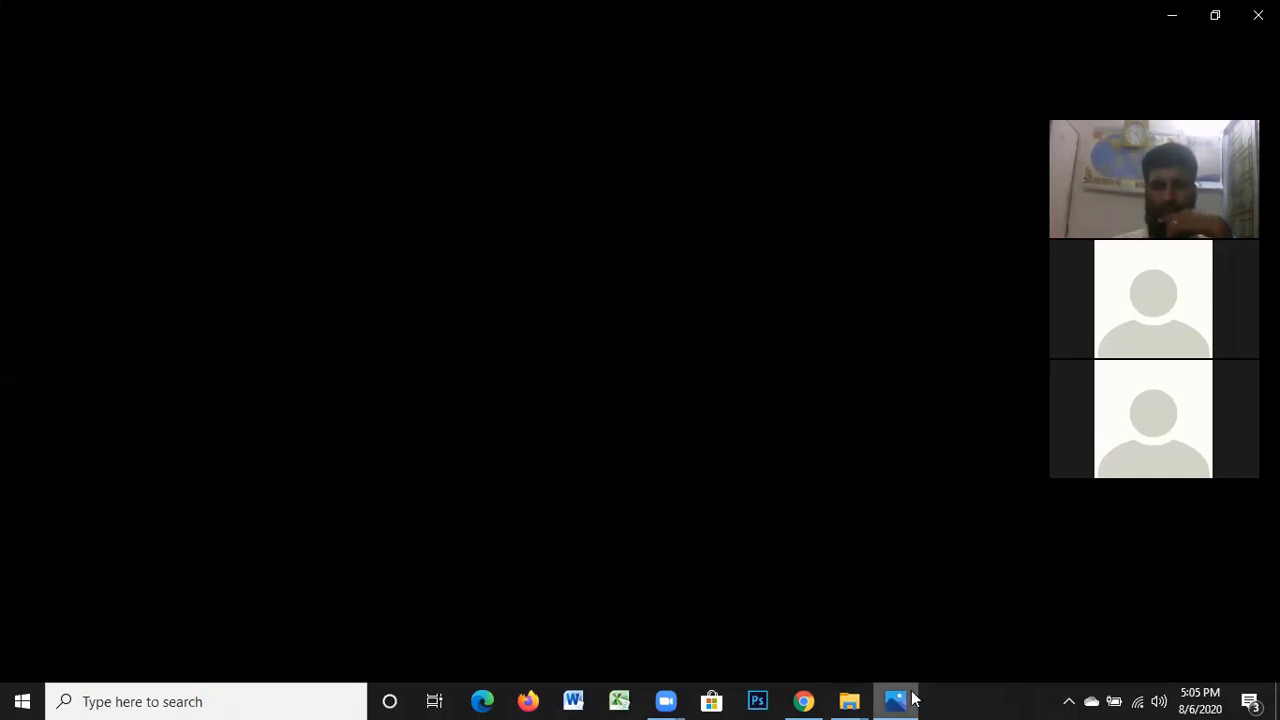
mouse_move(910, 698)
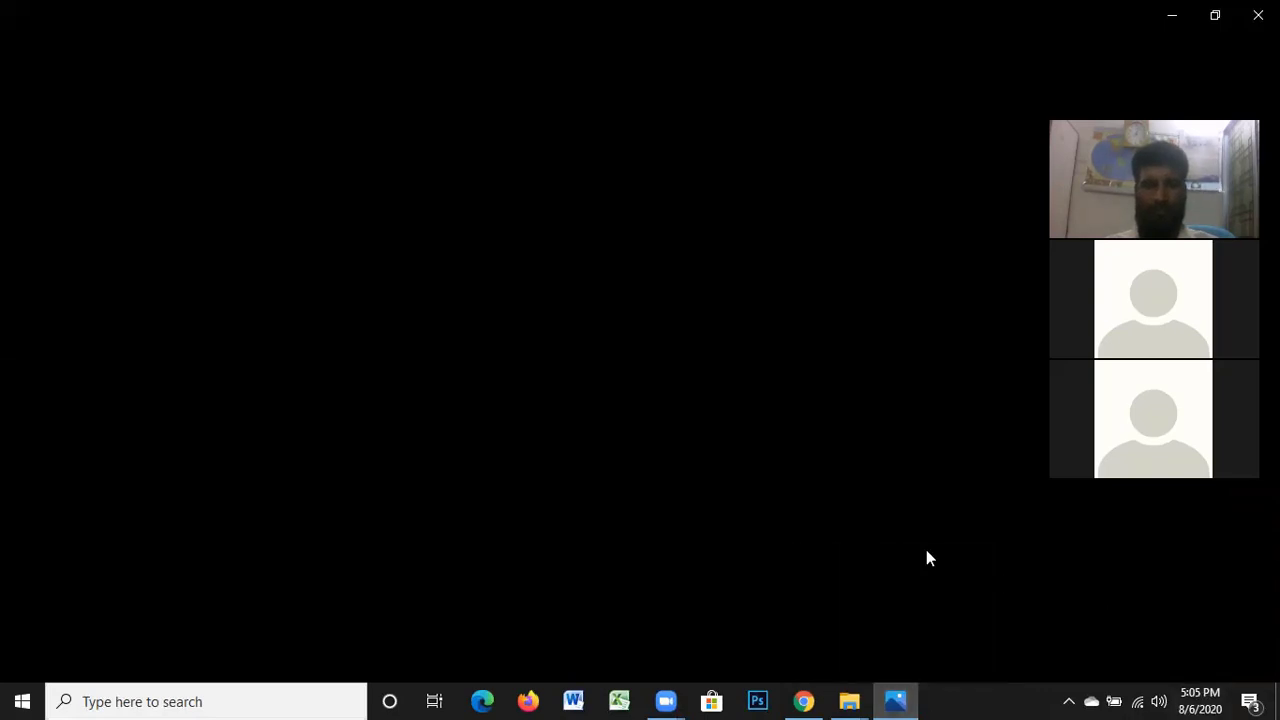
click(900, 700)
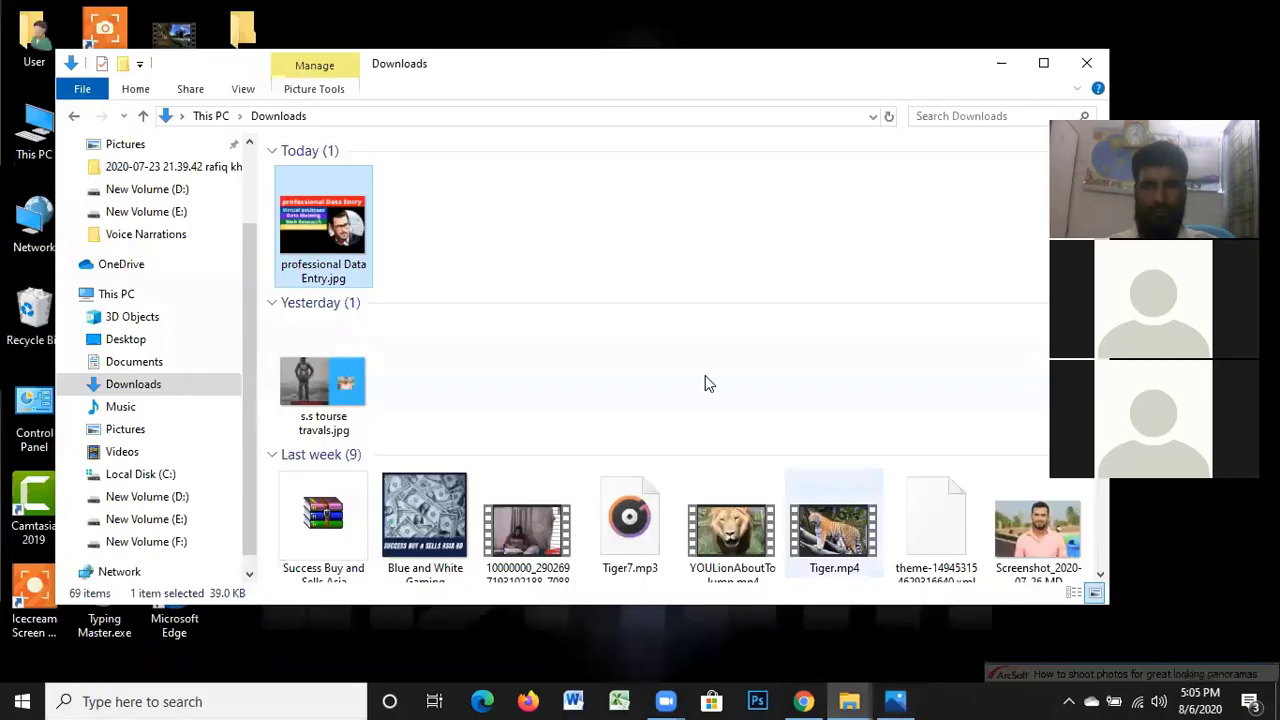
Open "professional Data Entry.jpg" from Downloads in Photos, check the finished gig image and close the viewer
double_click(360, 217)
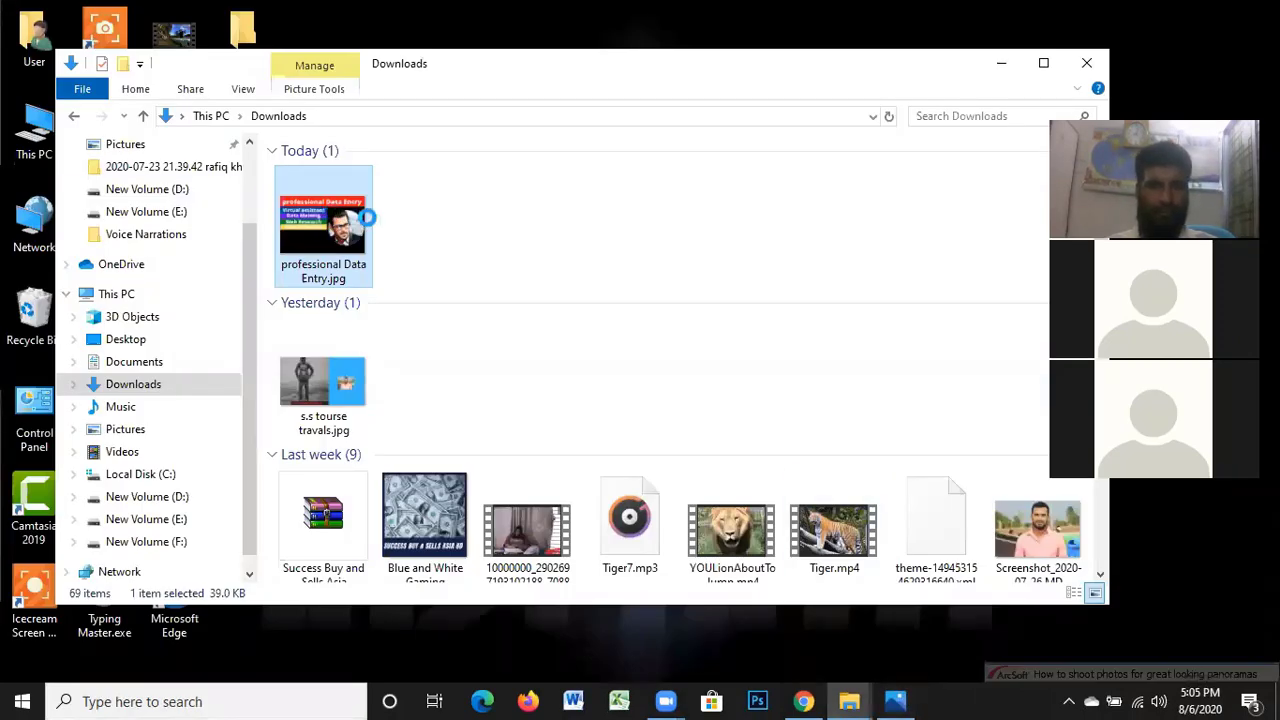
right_click(360, 217)
click(419, 83)
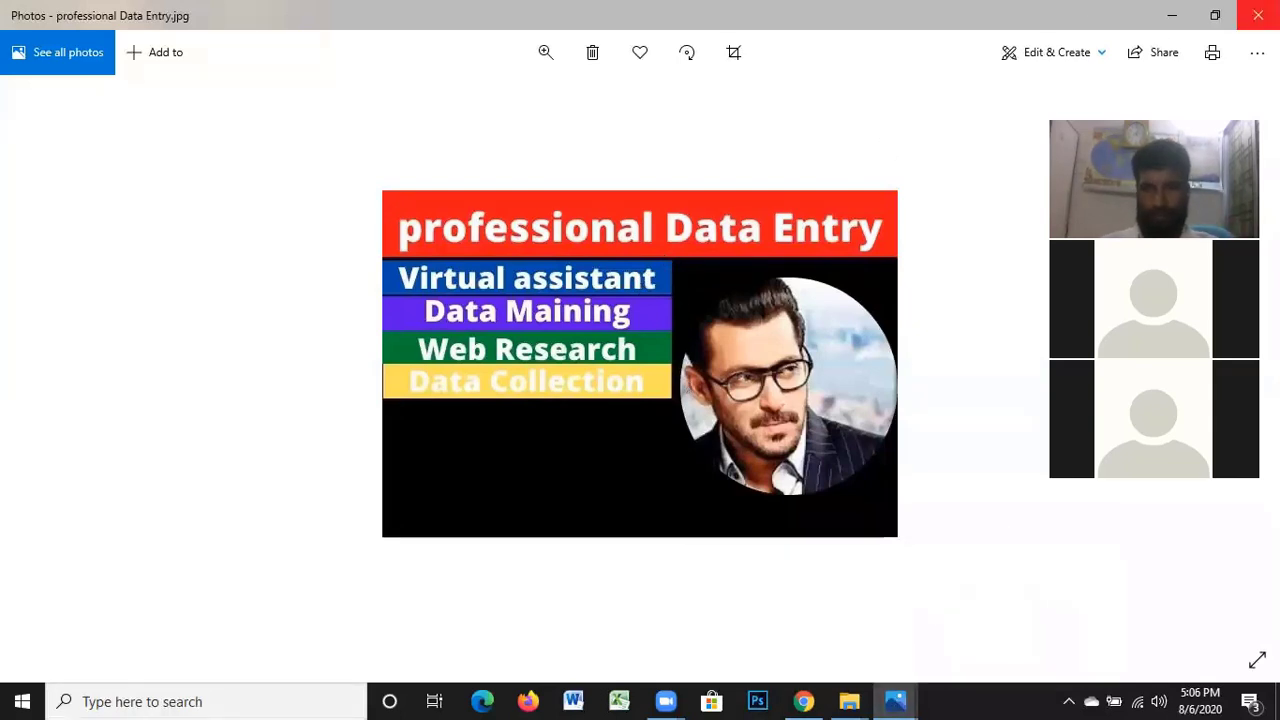
click(1258, 15)
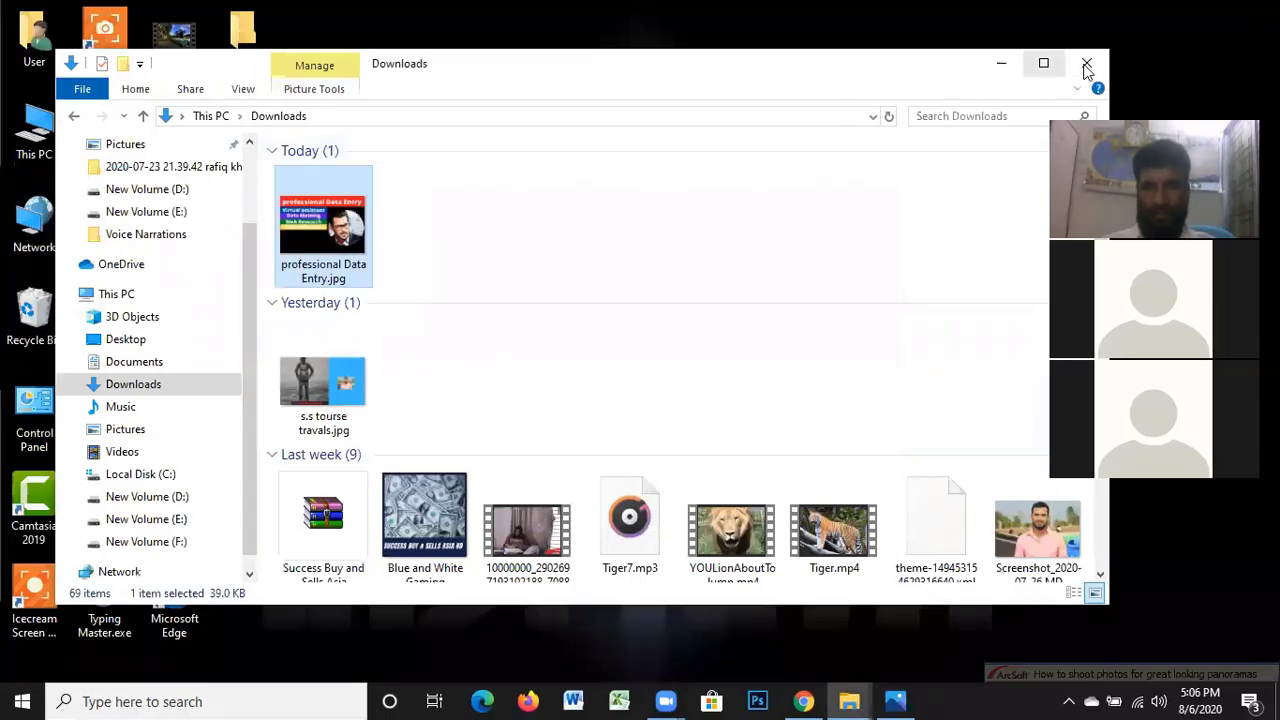